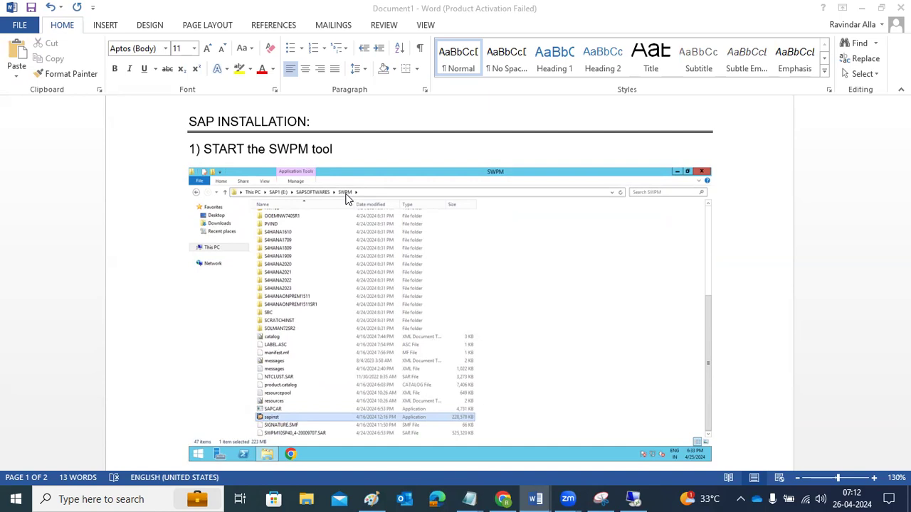
Review the SAP installation document's pages on starting SWPM, launching sapinst, signing in and the Welcome page.
scroll(341, 193, "down", 3)
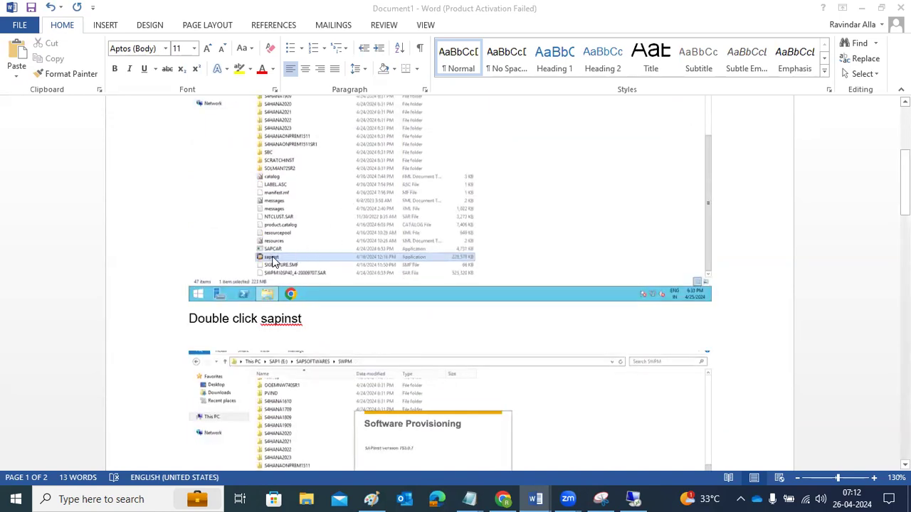
scroll(274, 262, "down", 1)
scroll(274, 262, "down", 2)
scroll(281, 214, "up", 7)
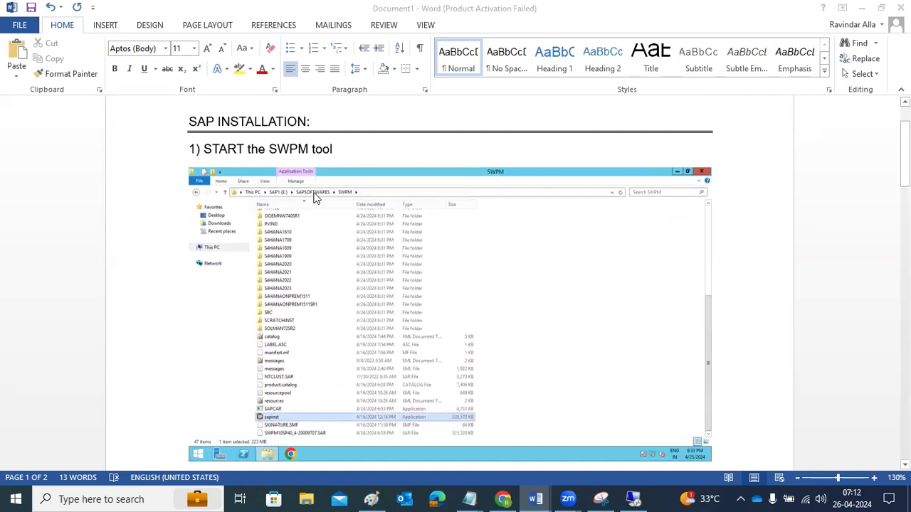
scroll(320, 198, "down", 4)
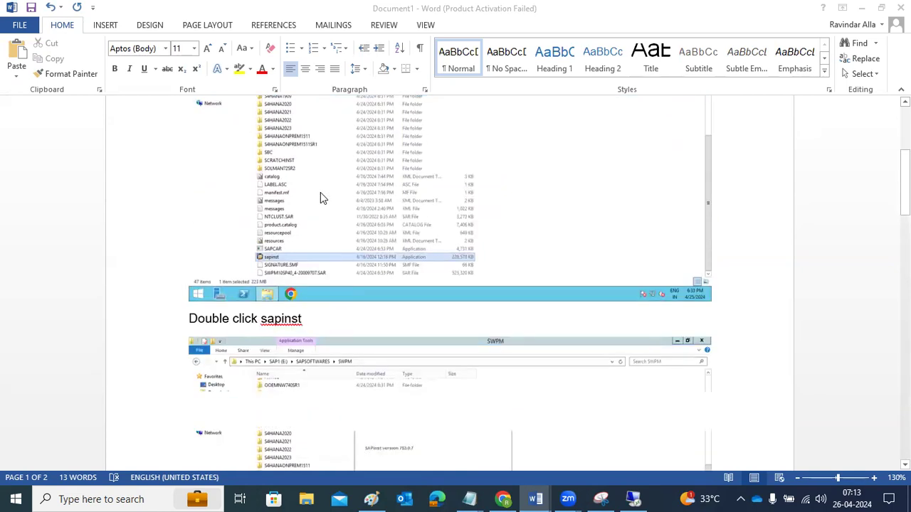
scroll(347, 192, "up", 3)
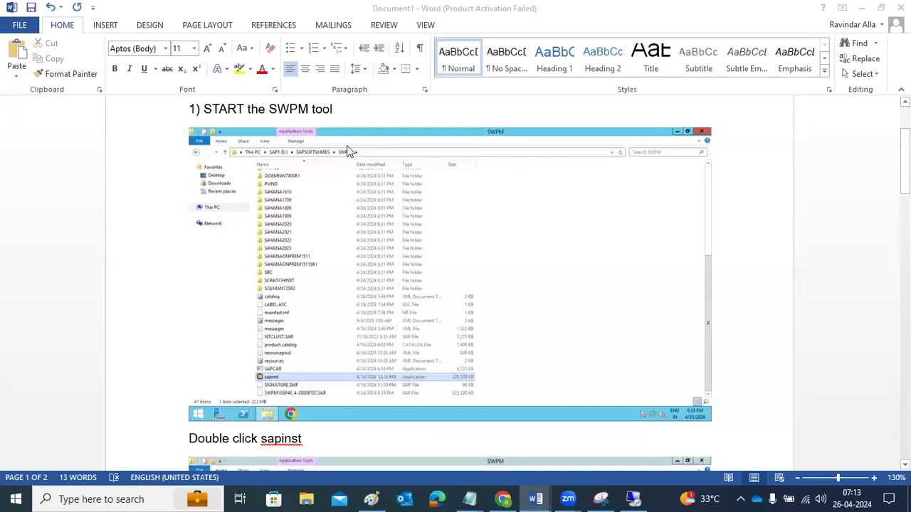
scroll(347, 155, "down", 2)
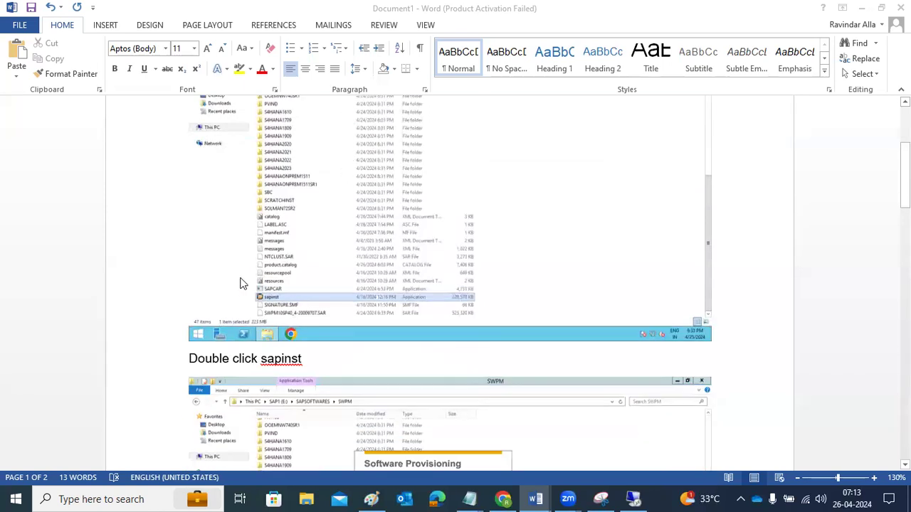
left_click_drag(264, 363, 325, 353)
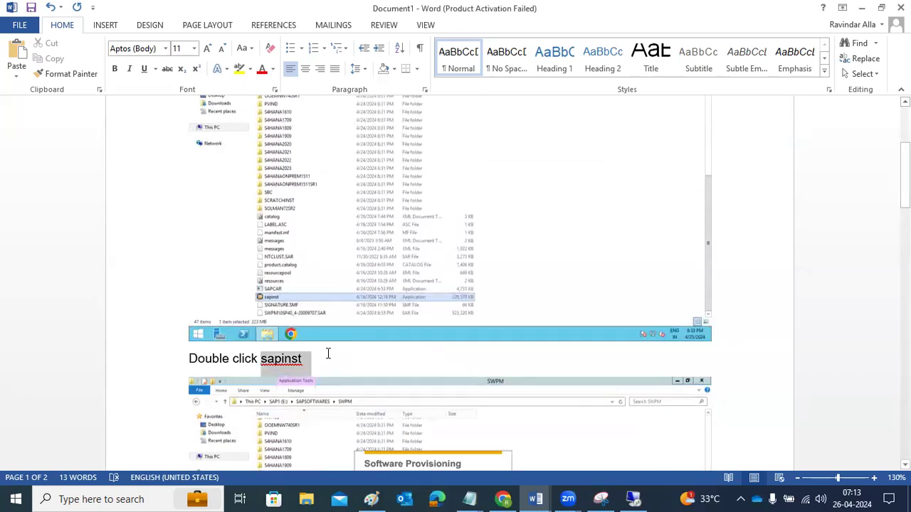
scroll(325, 354, "down", 5)
scroll(326, 355, "down", 2)
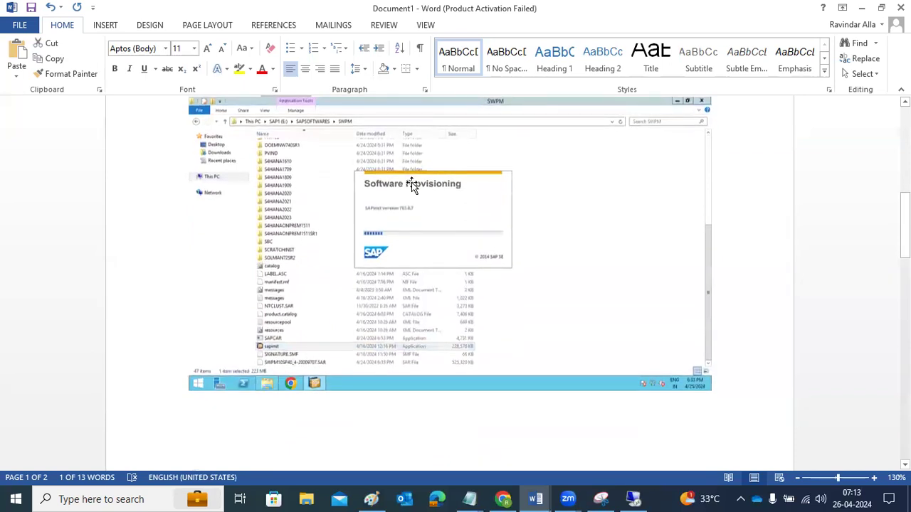
scroll(395, 164, "down", 12)
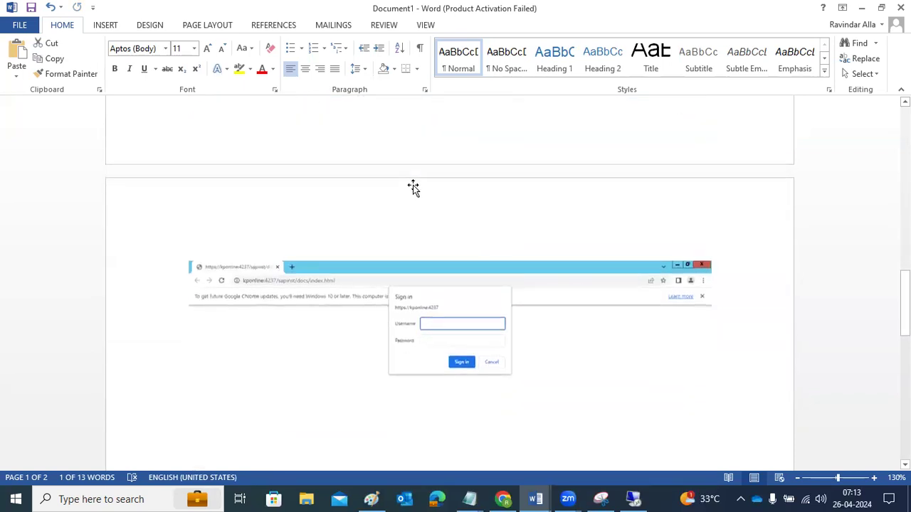
scroll(429, 195, "down", 4)
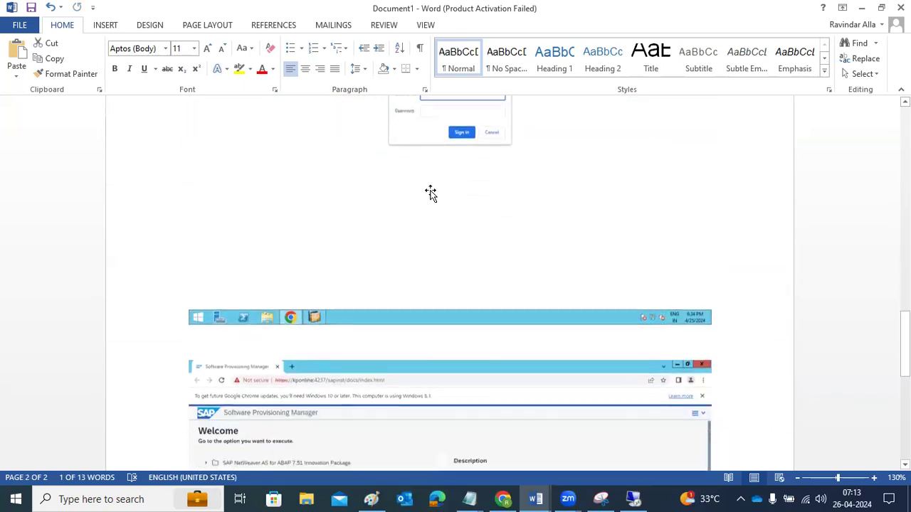
left_click(274, 248)
Add the line "Here you have to enter the user id and pwd" below the Software Provisioning splash screenshot, leaving a blank line between.
scroll(275, 249, "up", 18)
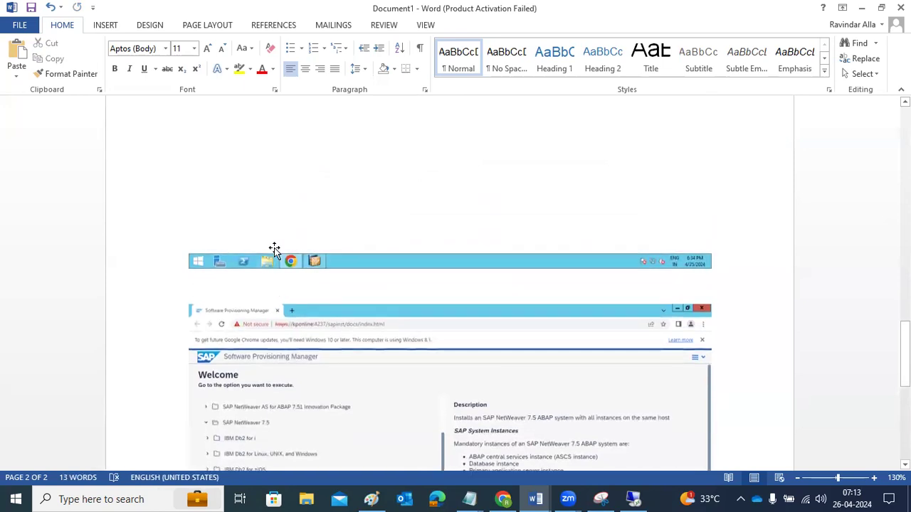
scroll(275, 248, "down", 4)
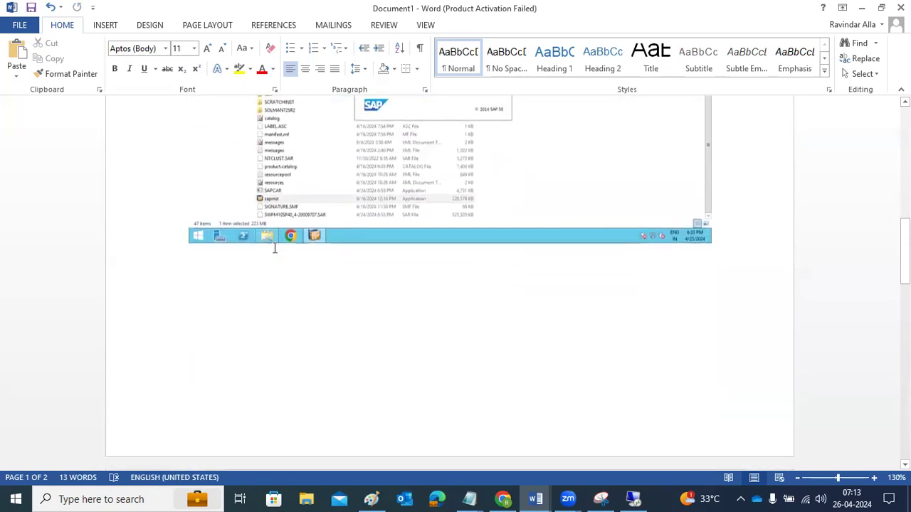
left_click(736, 208)
key("Return")
key("Return")
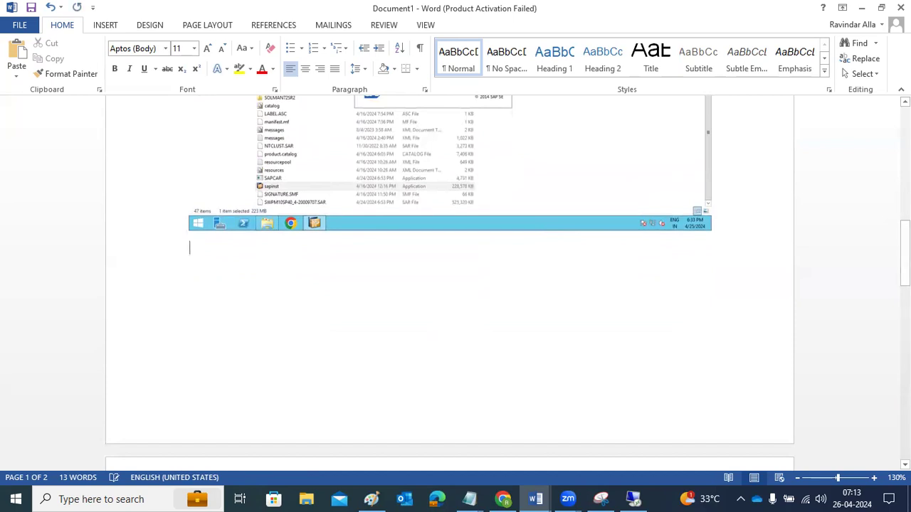
type("Here you h")
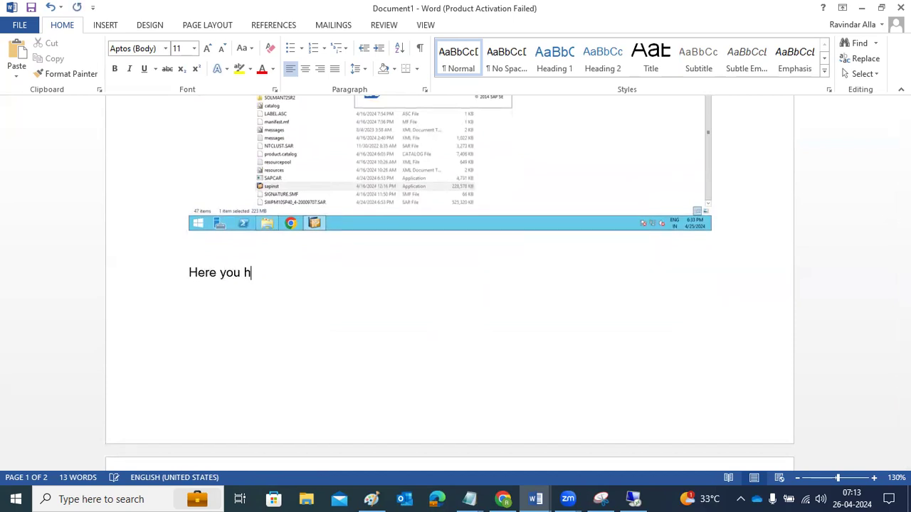
type("ave to enter the user id and pwdo")
key("BackSpace")
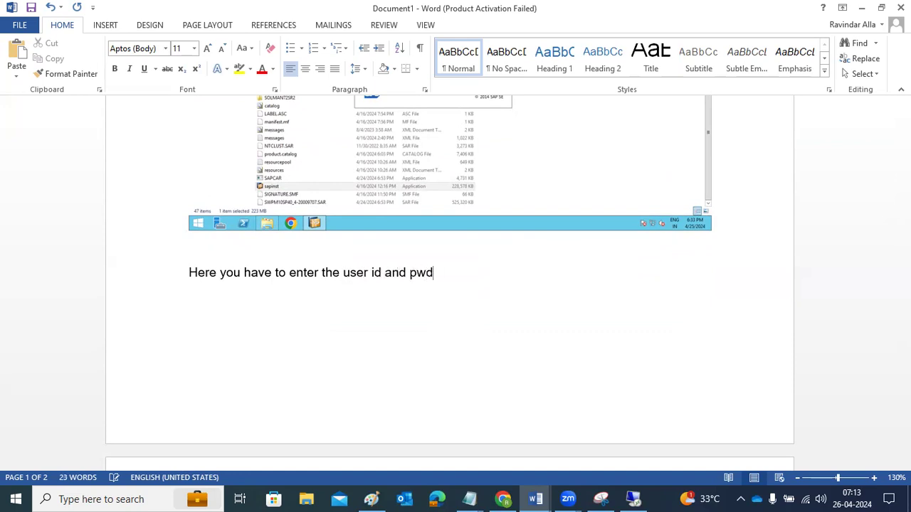
Caption the Welcome page screenshot with "WELCOME page – we have to select the SAP NW 7.5" on the empty line above it.
scroll(674, 238, "down", 10)
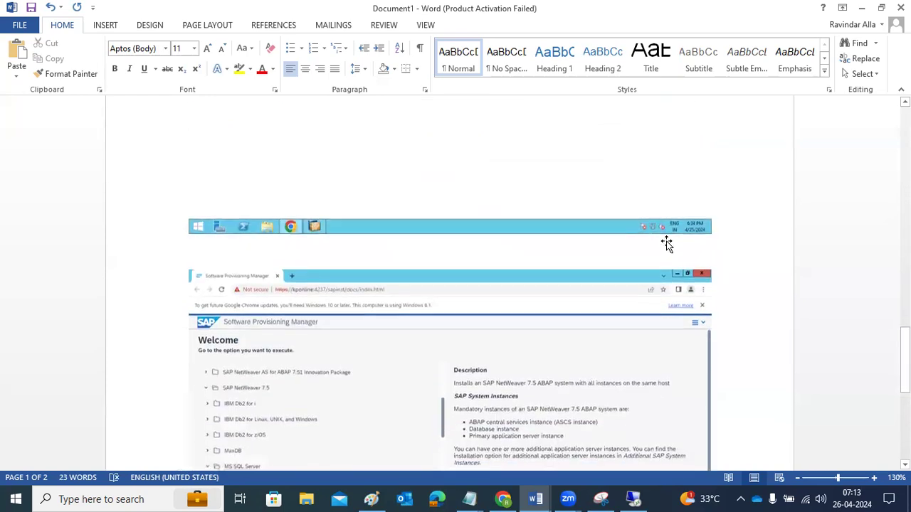
scroll(562, 223, "up", 2)
left_click(327, 171)
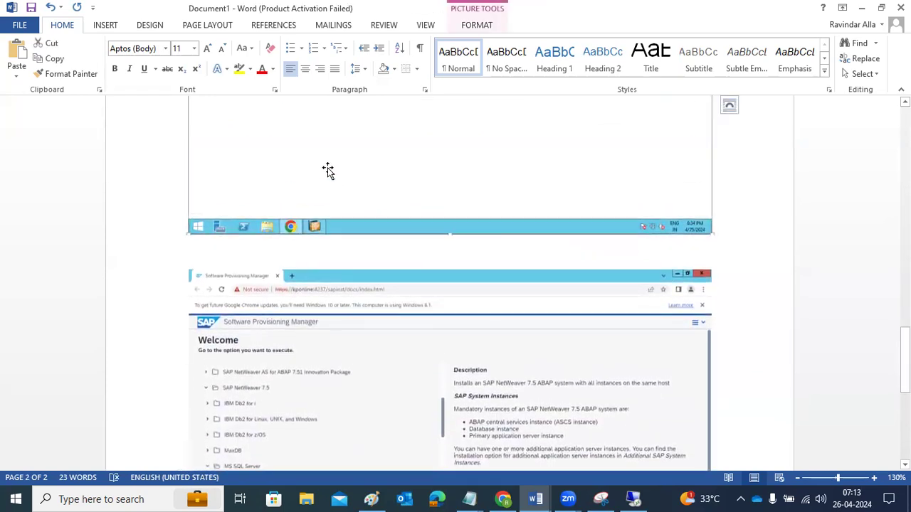
left_click(293, 254)
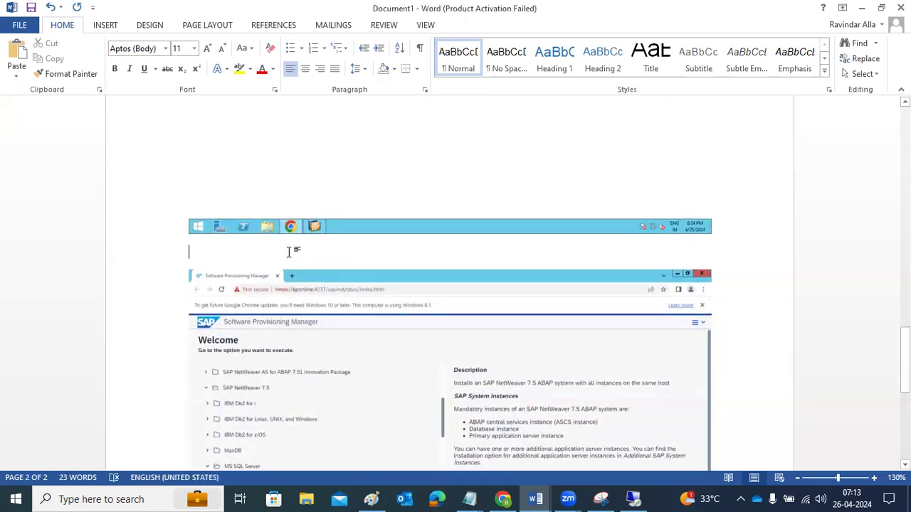
type("WELCOME pa")
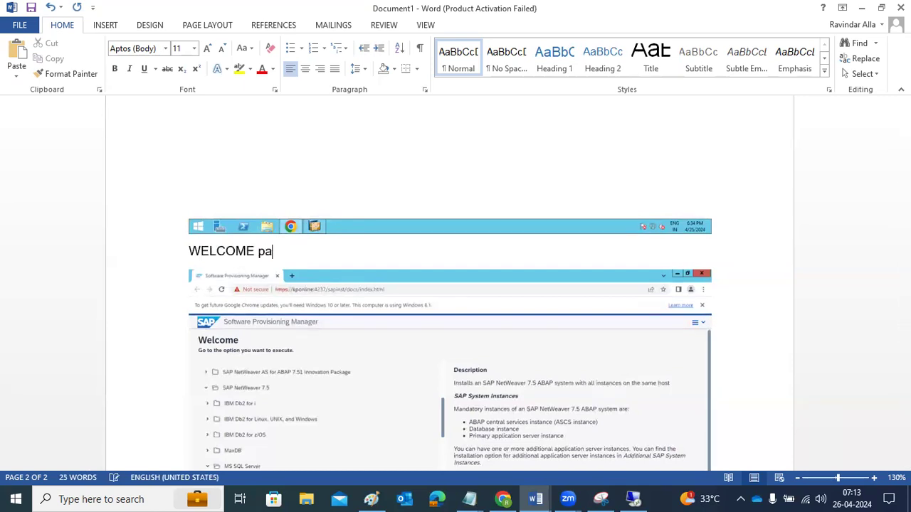
type("ge - ")
type("we have to sele")
type("ct the ")
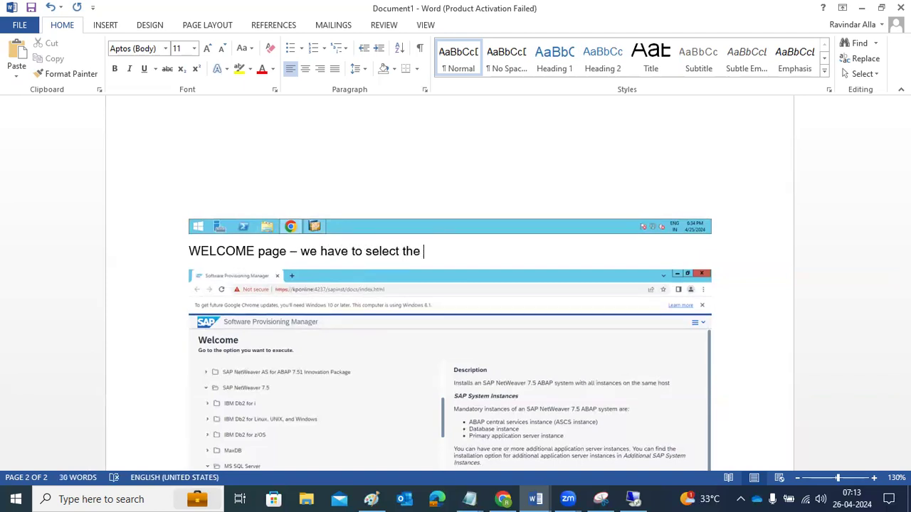
type("SAP NW 7.5")
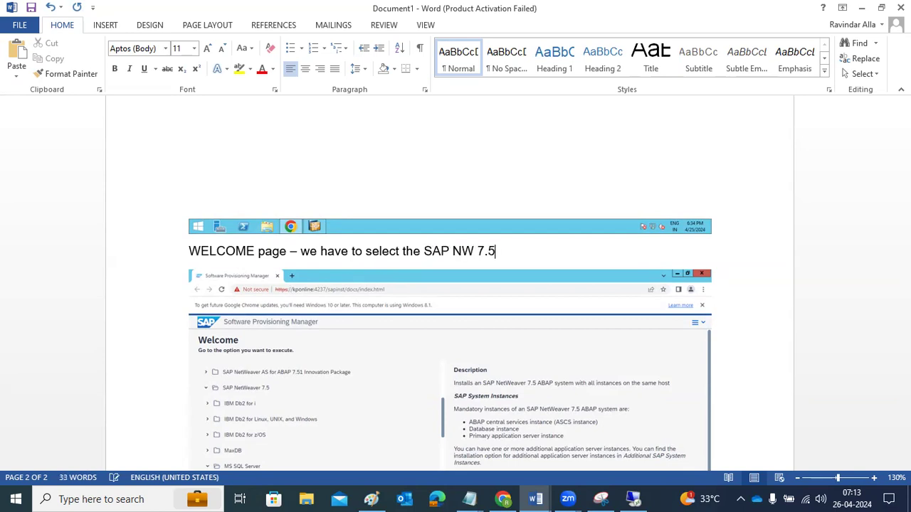
Start a new line below "Select typical option" at the end of the document.
scroll(306, 267, "down", 3)
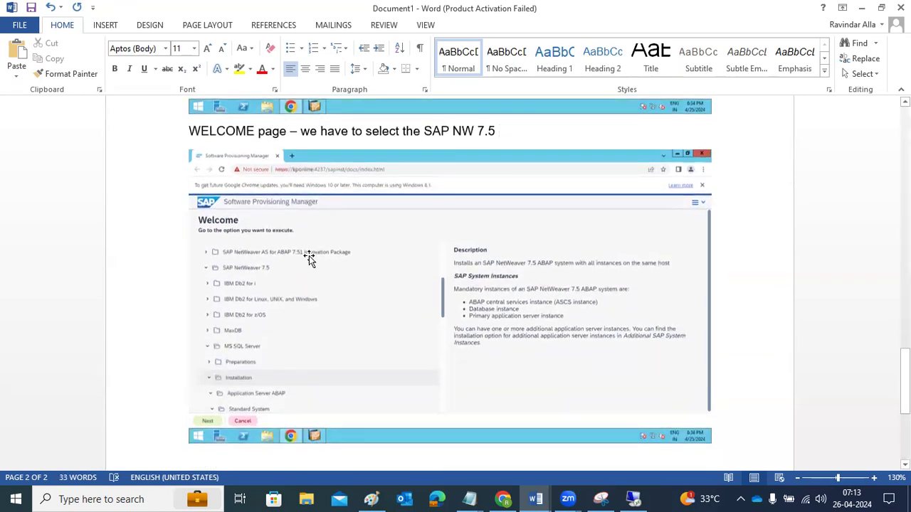
scroll(307, 260, "down", 2)
scroll(307, 260, "down", 4)
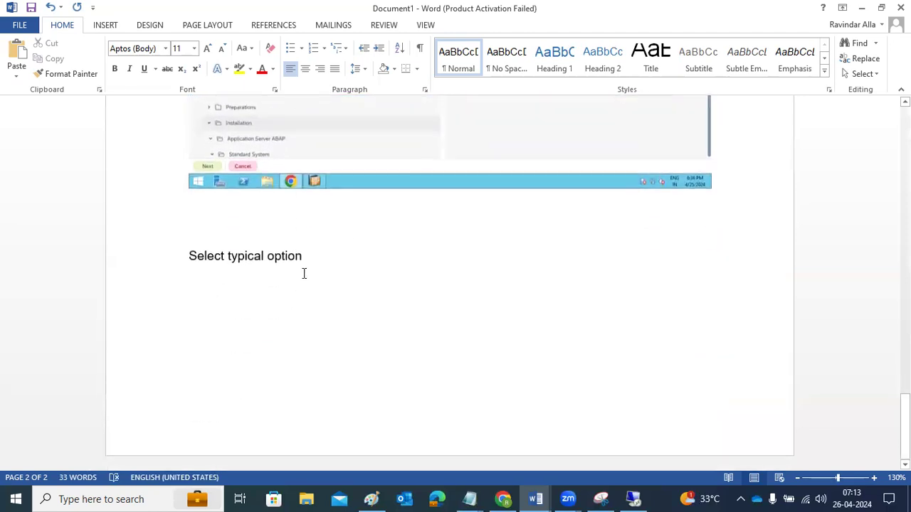
left_click(311, 255)
key("Return")
Switch to Software Provisioning Manager in the remote session, set the destination drive to E: and SAP System ID to ND1, and proceed.
left_click(633, 498)
left_click(252, 302)
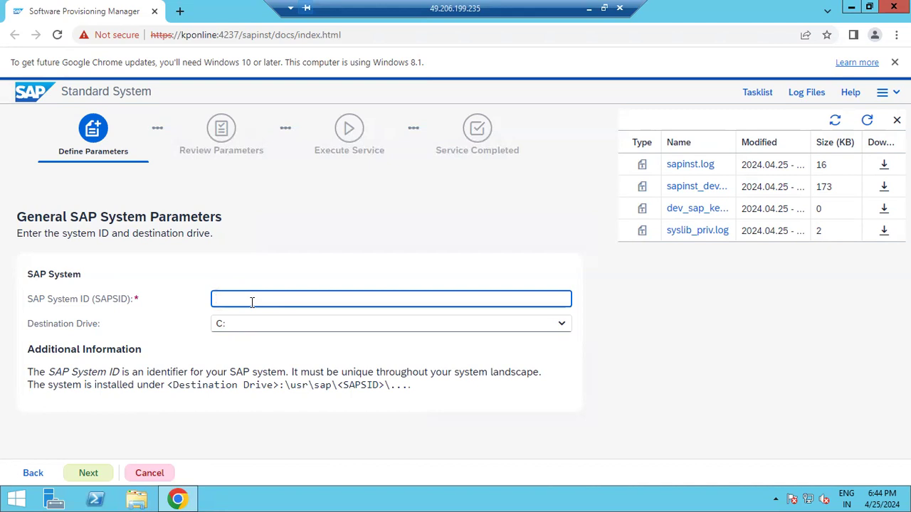
left_click(561, 331)
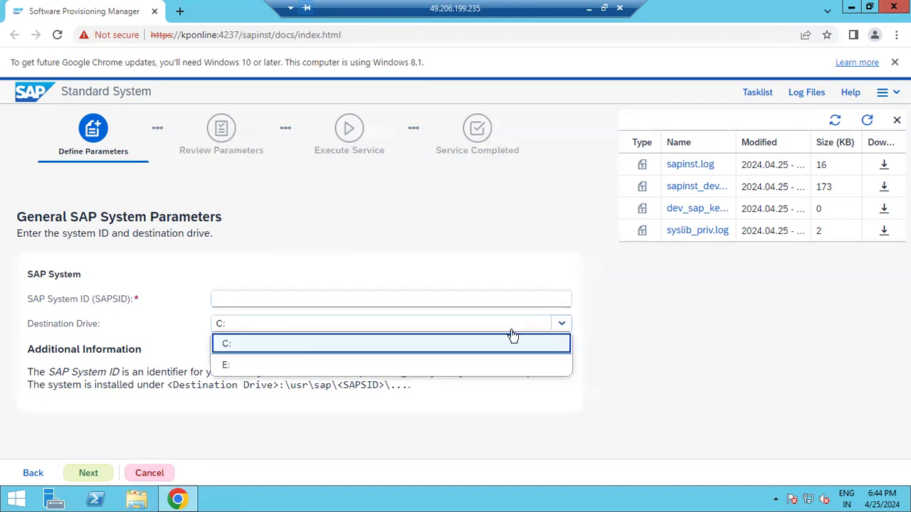
left_click(254, 366)
left_click(239, 297)
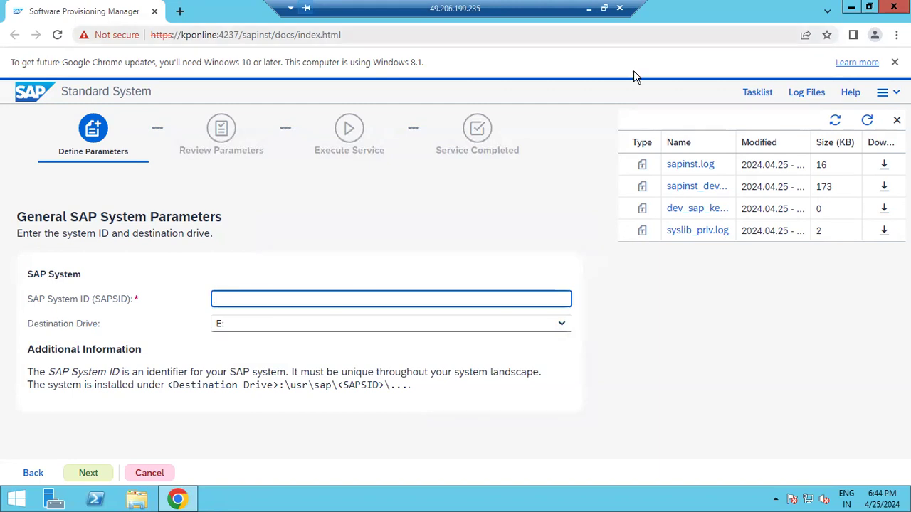
type("N")
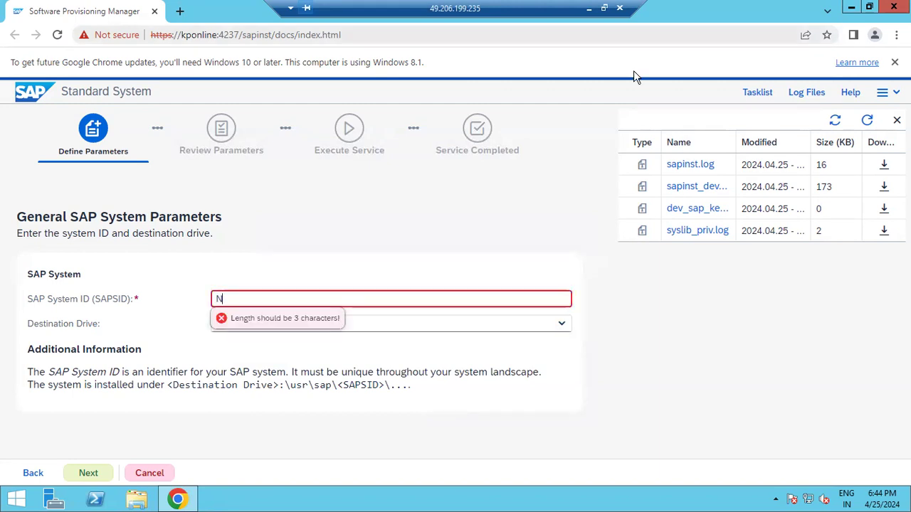
type("D1")
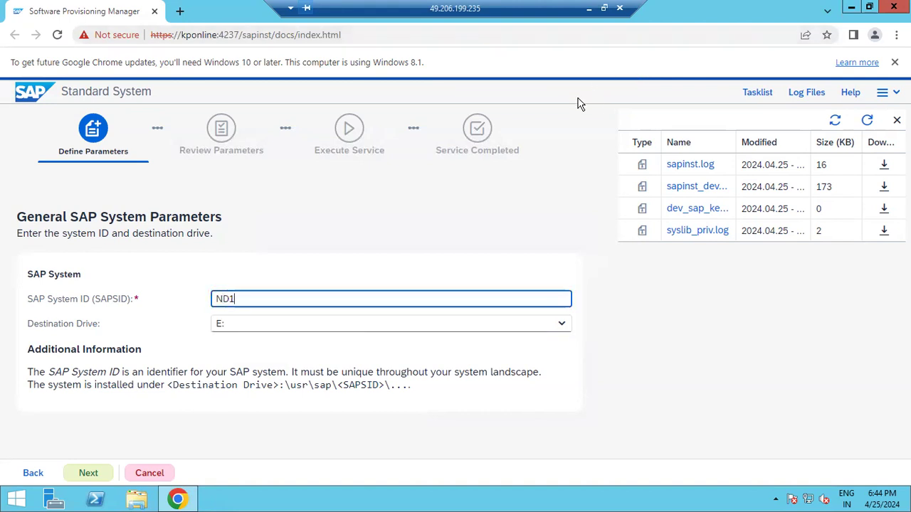
left_click(82, 477)
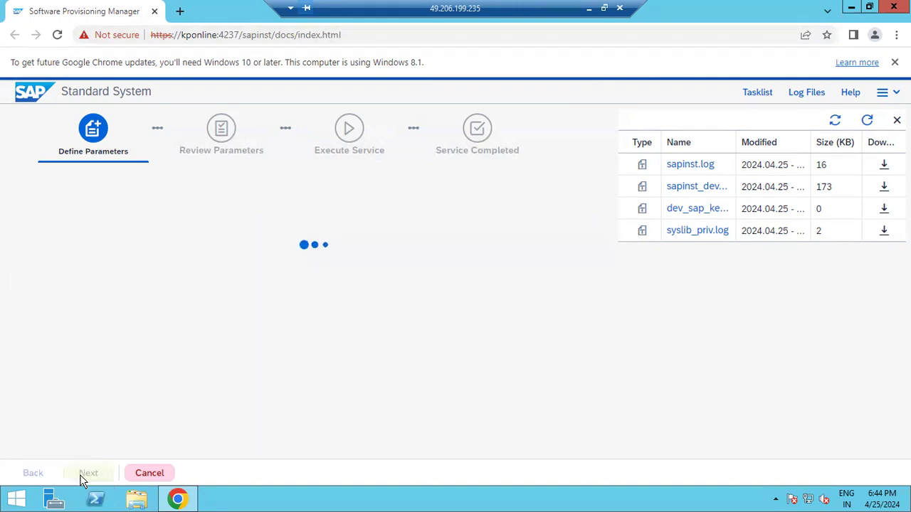
Return to the Word document and add the line "Then give the SID and Installation drive :" under "Select typical option".
left_click(590, 9)
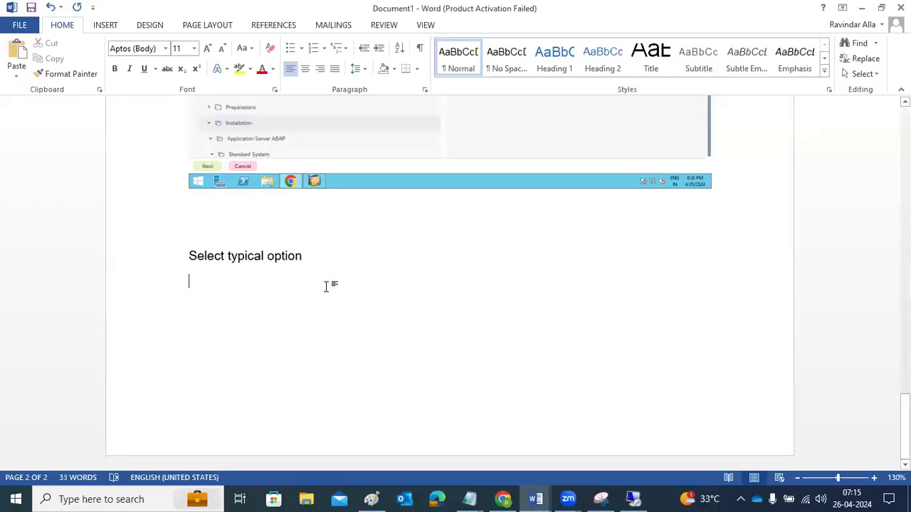
key("Return")
type("Then give the ")
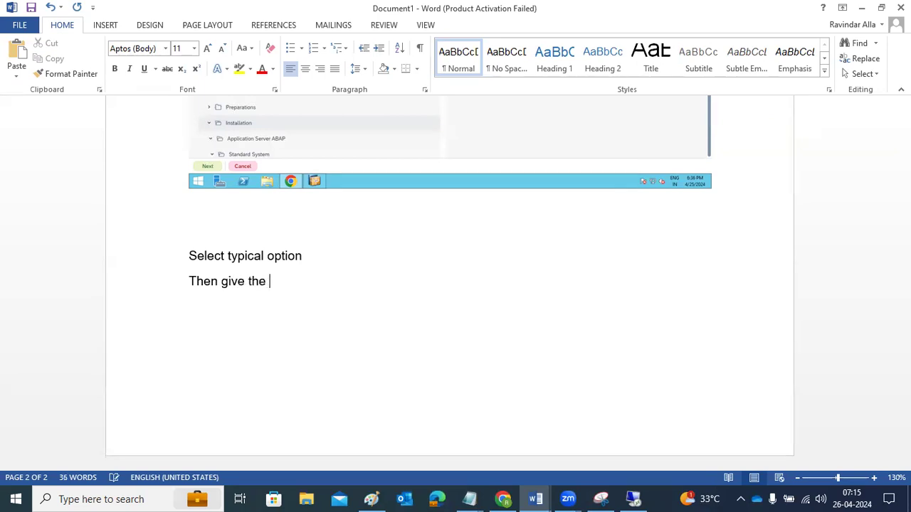
type("SID and INst")
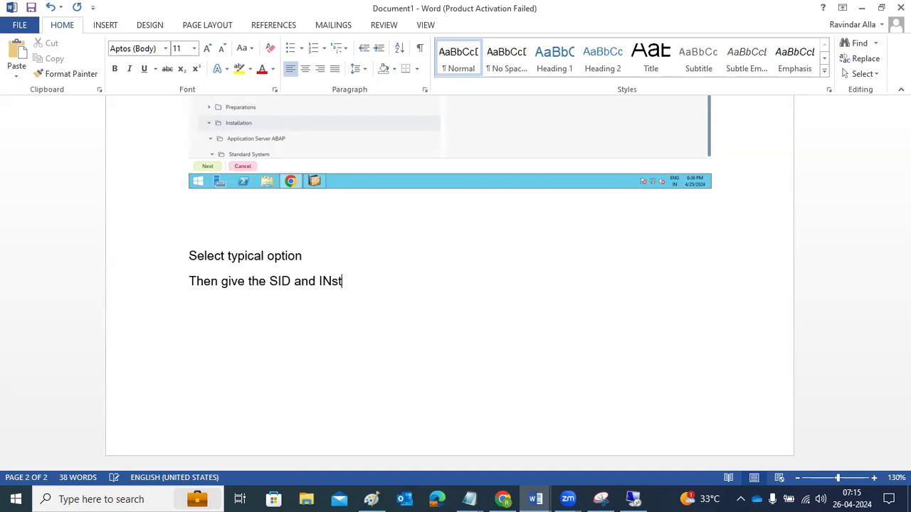
type("allation drive ")
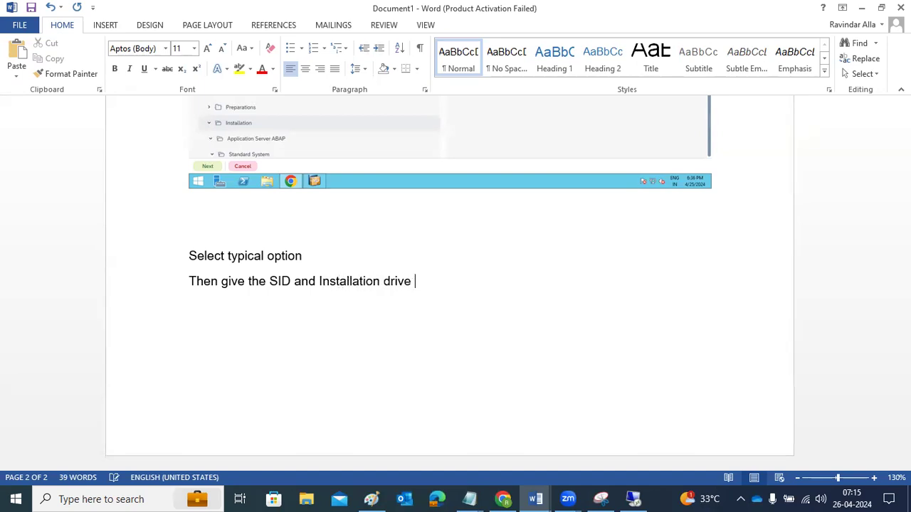
type(":")
key("Return")
Switch back to the remote Software Provisioning Manager session, refresh the log file list and open sapinst.log.
left_click(634, 499)
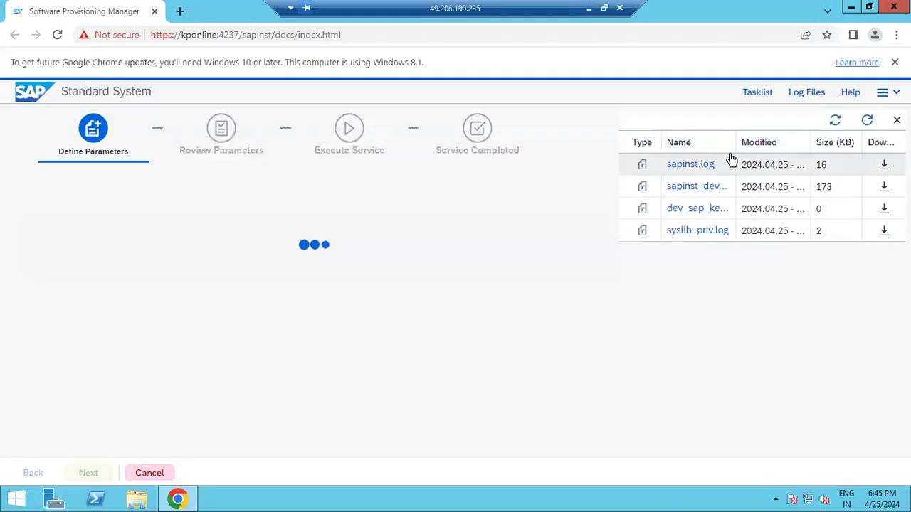
left_click(866, 121)
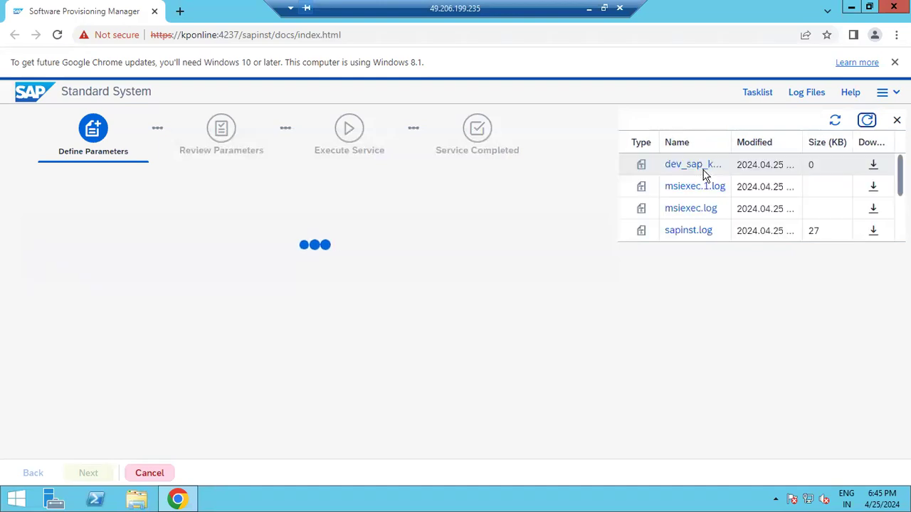
double_click(694, 164)
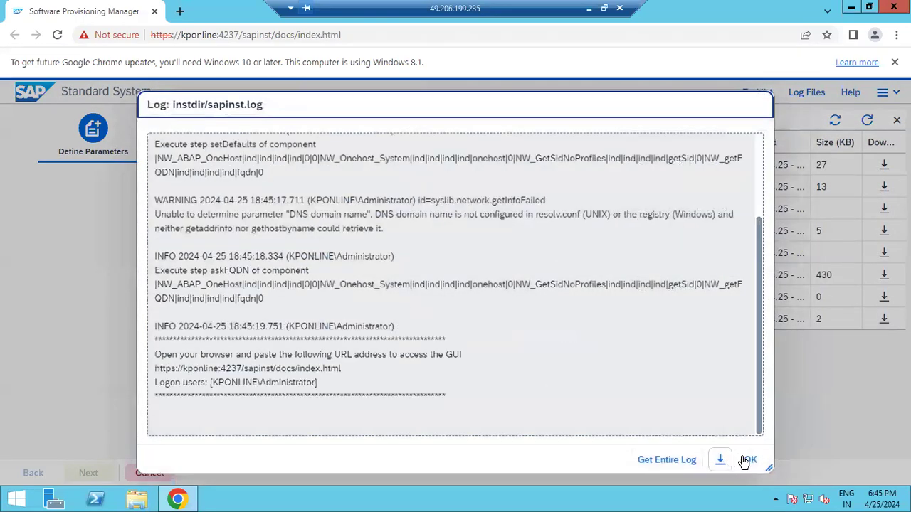
Close the sapinst.log view and the log file list, and turn off setting the FQDN for the SAP system.
left_click(749, 459)
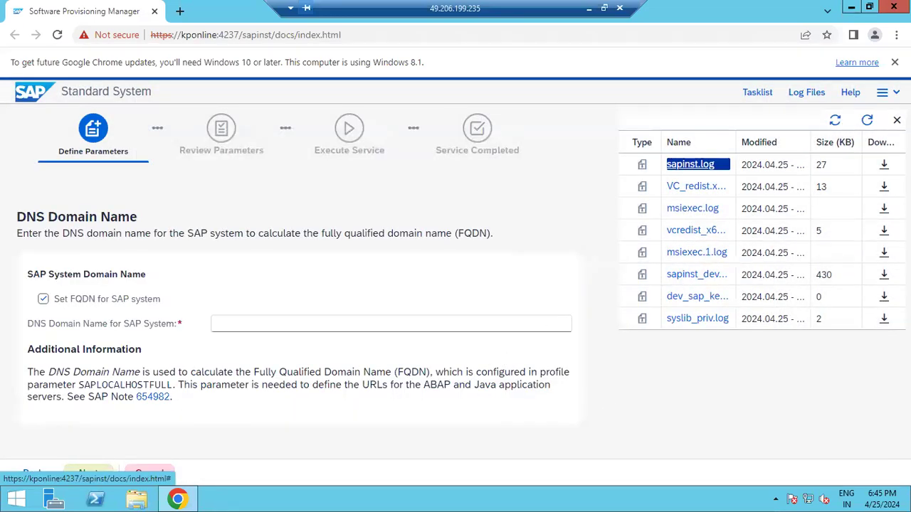
left_click(894, 121)
left_click(43, 299)
left_click(252, 432)
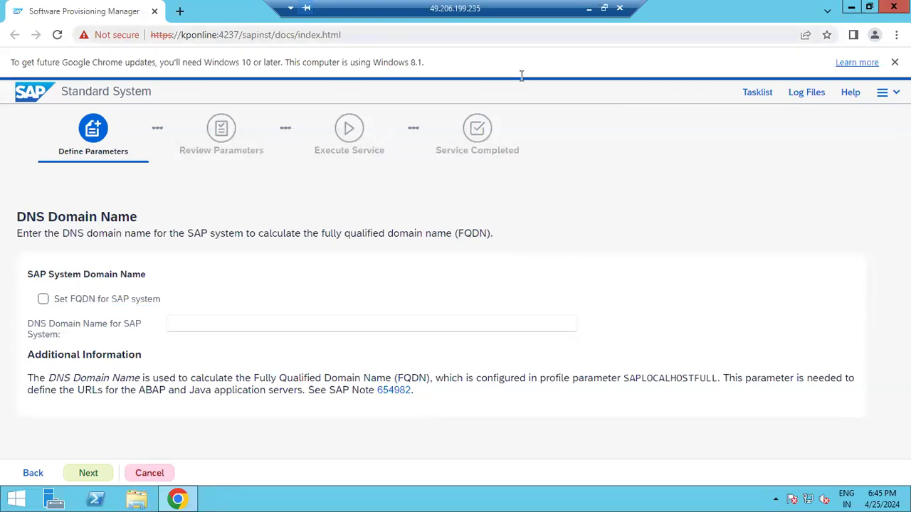
Add the DNS Domain Name page screenshot to the Word document and proceed past that page in the remote Software Provisioning Manager session.
left_click(589, 8)
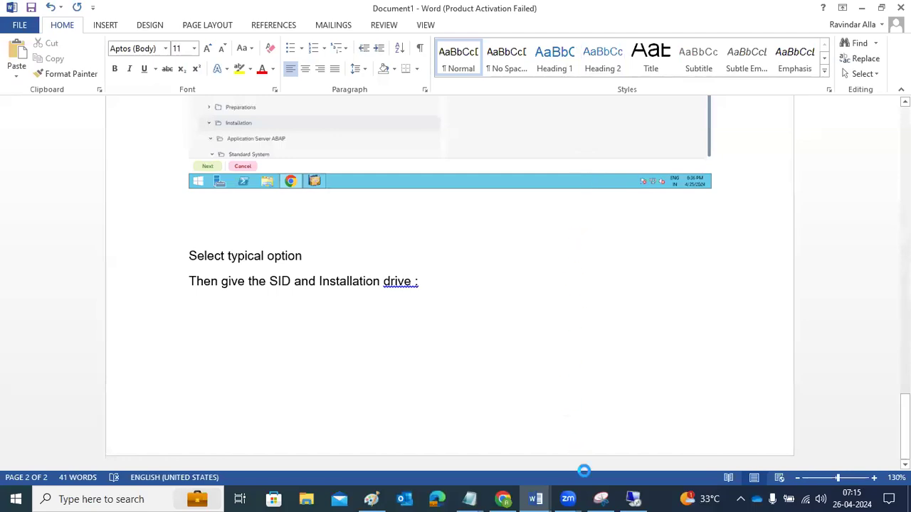
left_click(623, 497)
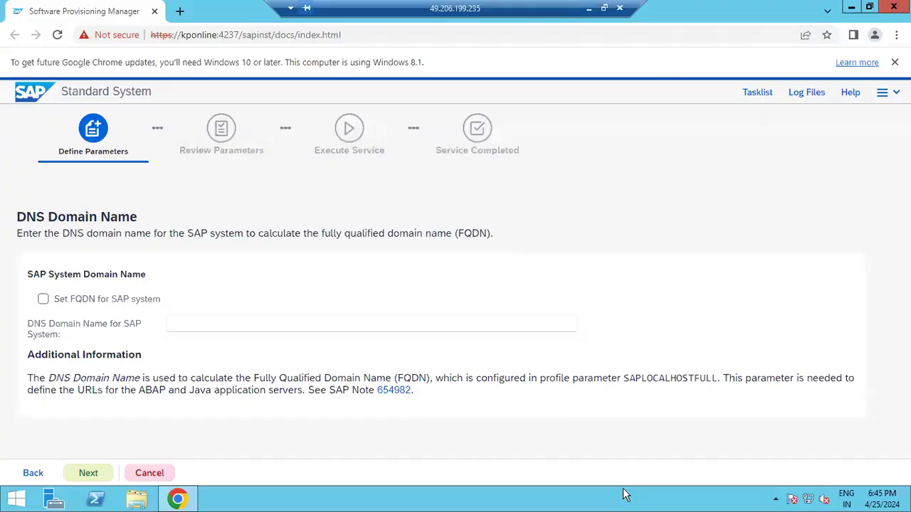
left_click(87, 474)
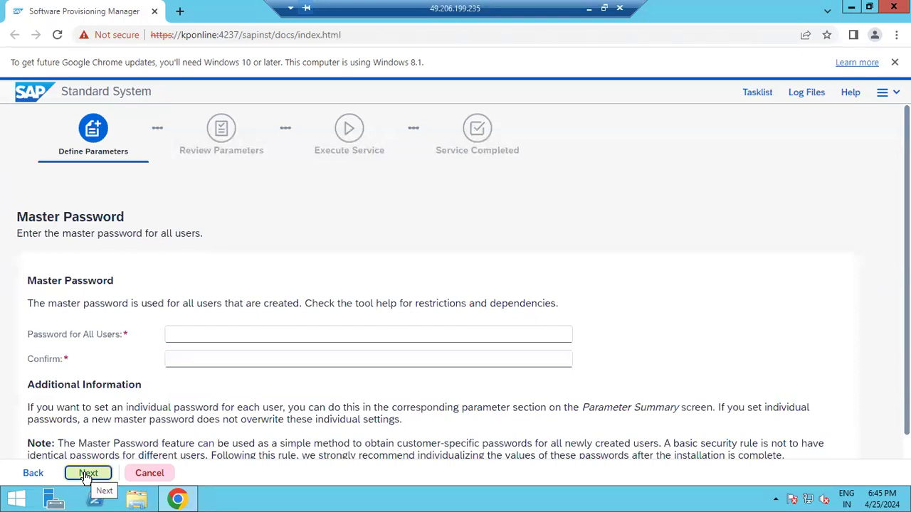
Enter and confirm the master password for all users on the Master Password page, and proceed.
left_click(268, 249)
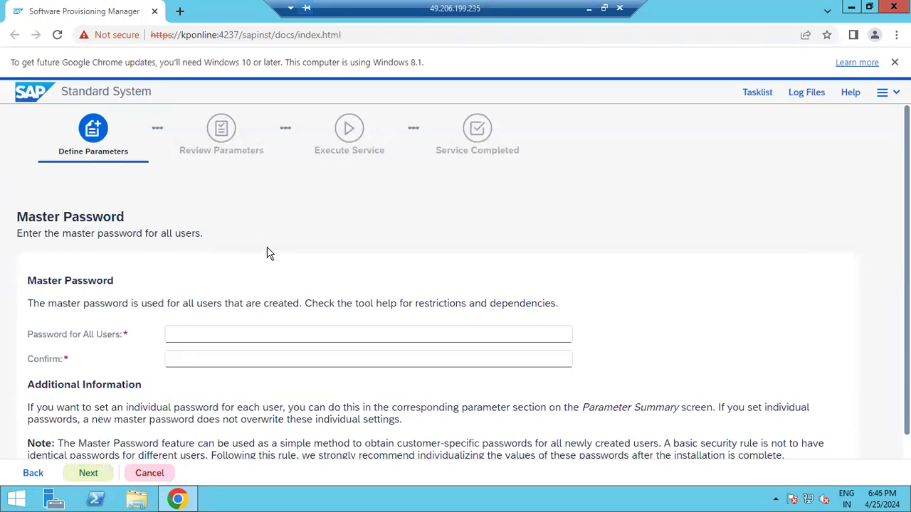
left_click(278, 340)
type("a")
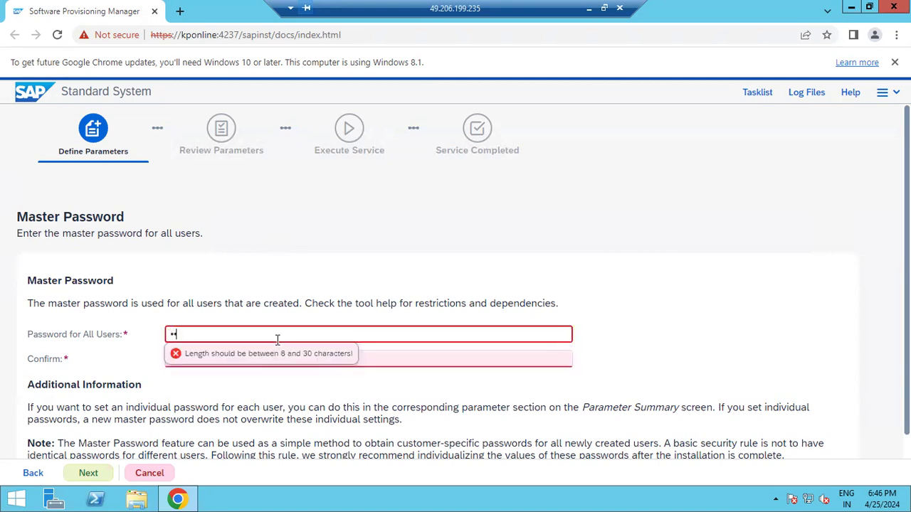
type("aaaaaaa")
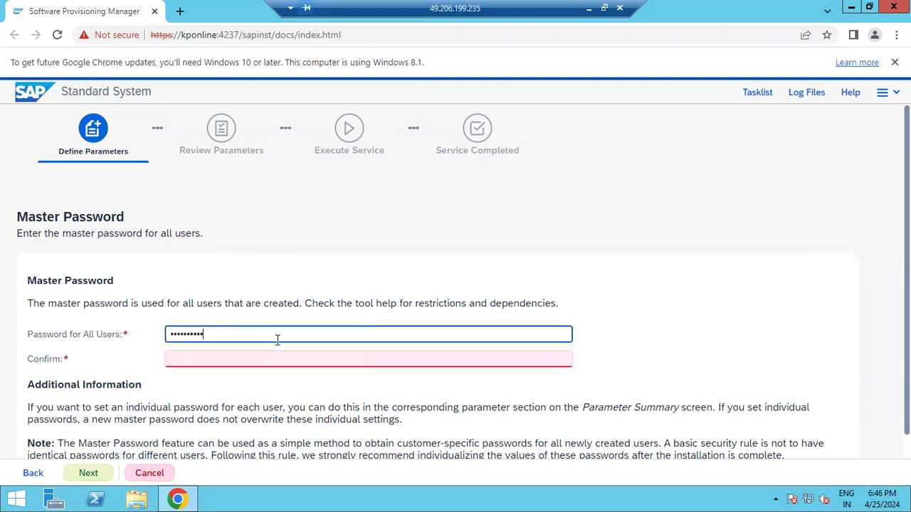
key("Tab")
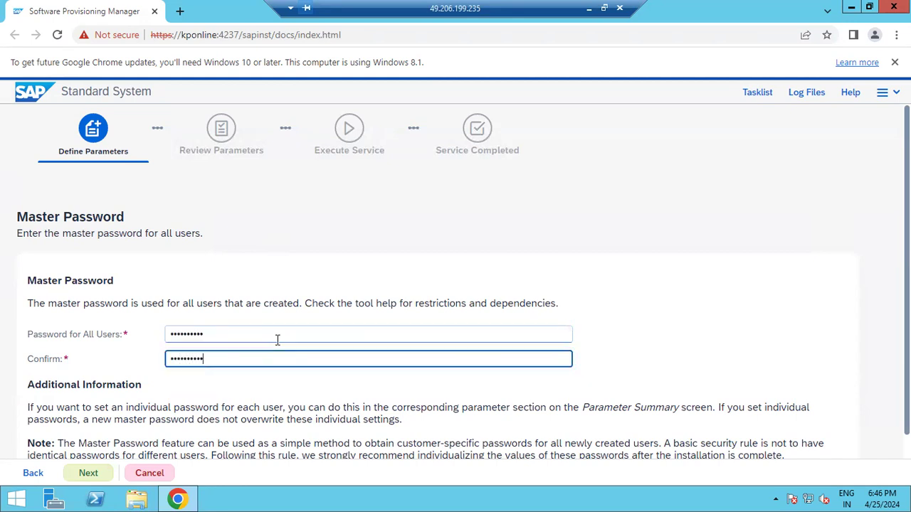
left_click(88, 474)
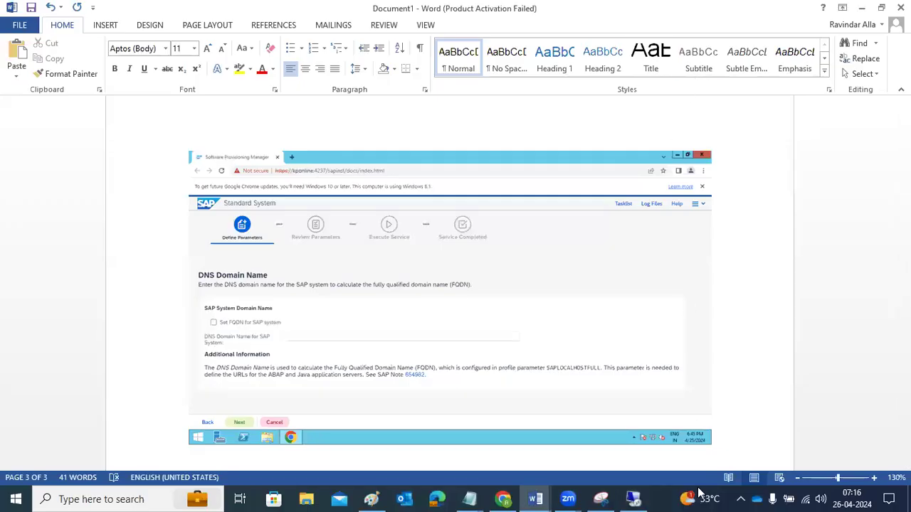
Add the Master Password page screenshot to the Word document below the DNS Domain Name screenshot, and check the installer's progress.
scroll(548, 385, "down", 5)
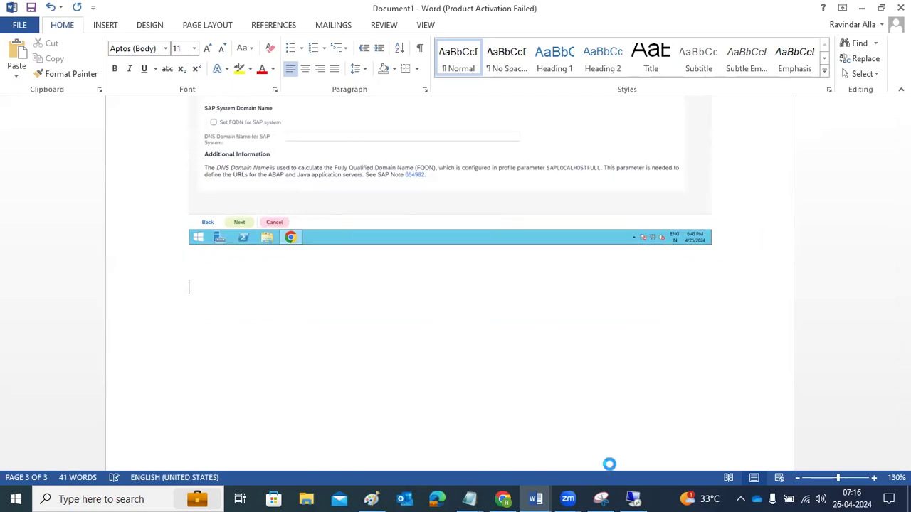
left_click(633, 499)
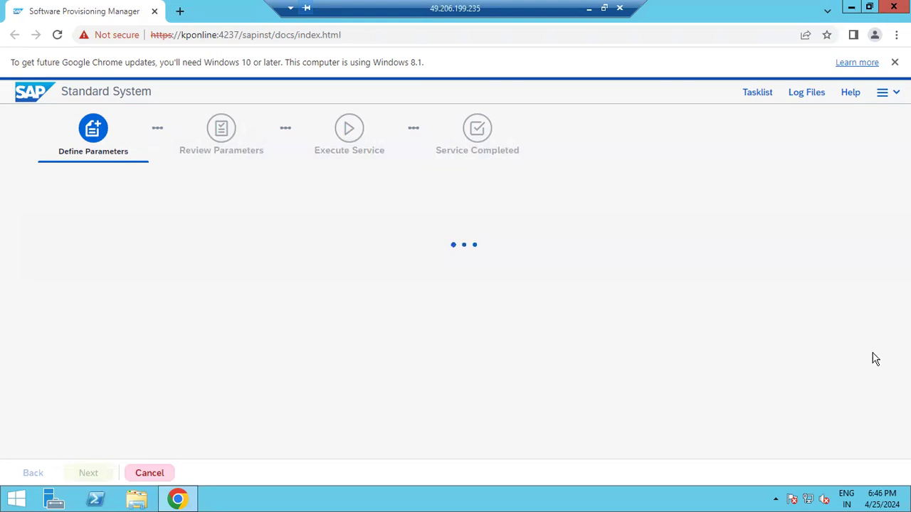
left_click(589, 8)
scroll(610, 290, "down", 3)
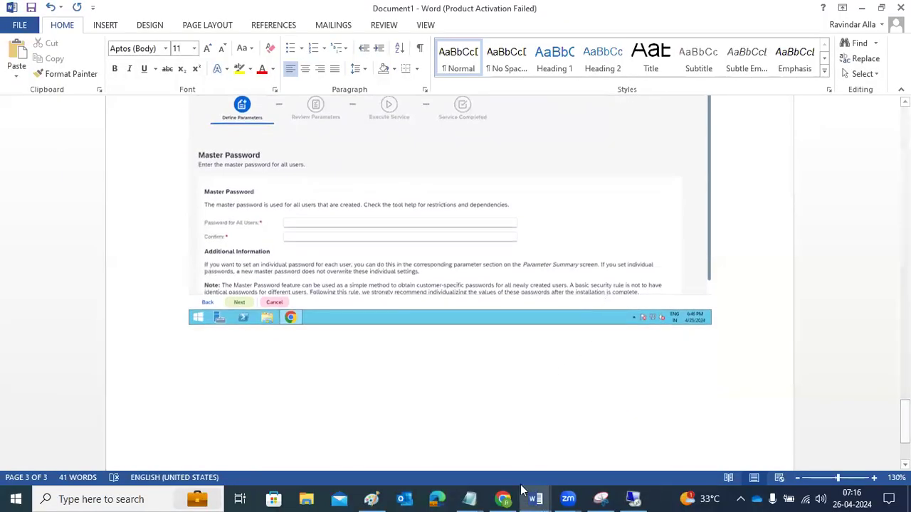
Switch to Paint and add the headings OS, SAP and DB, spaced apart, under the SAP INSTALLATION title.
left_click(371, 499)
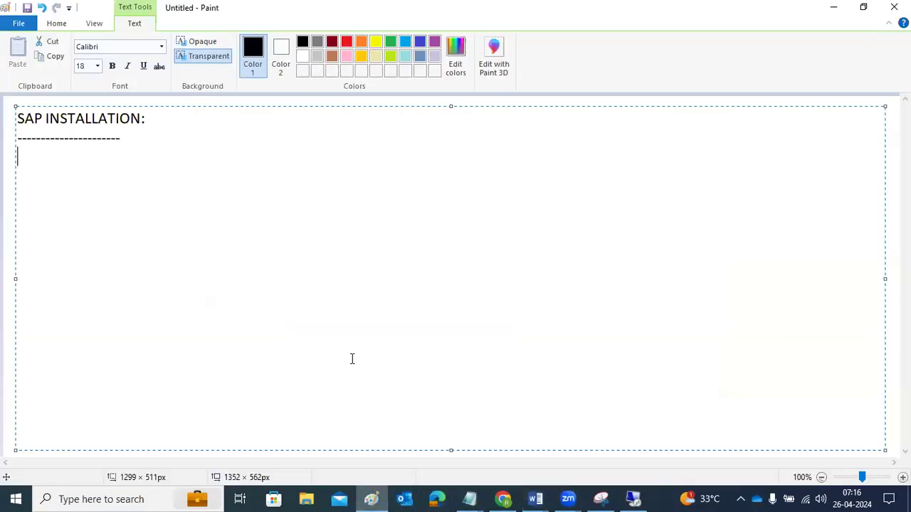
type("OS")
key("Return")
key("Return")
key("Return")
key("Return")
type("SAP    ")
type("DB")
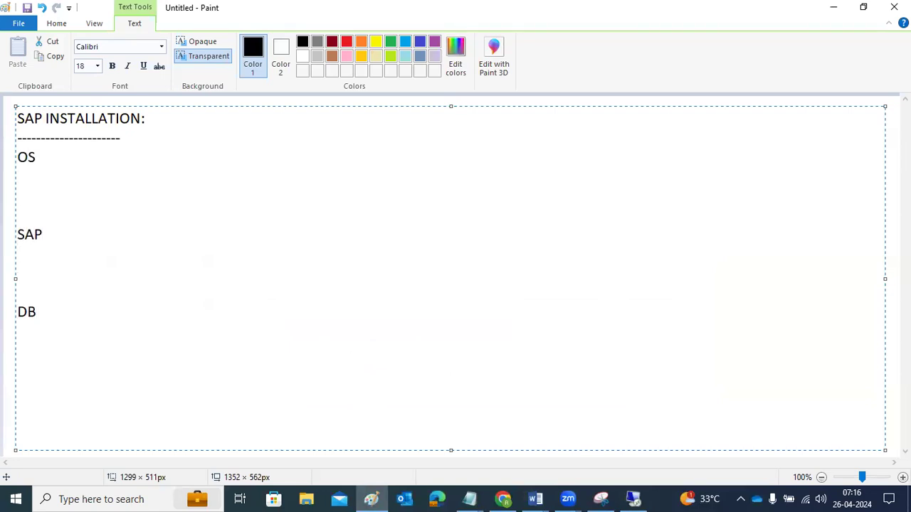
Check the remote installer, return to Paint and list SIDADM under OS, SAP* and DDIC under SAP, and SIDADM under DB.
left_click(633, 498)
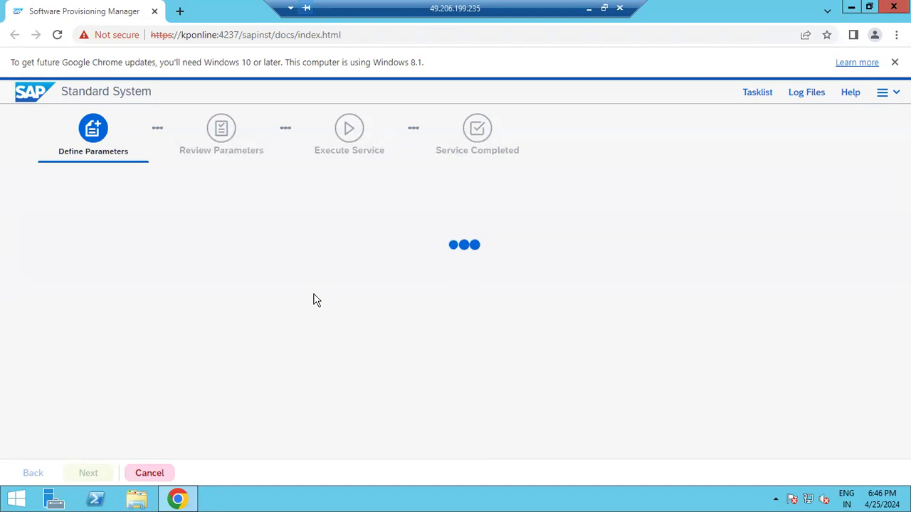
left_click(588, 8)
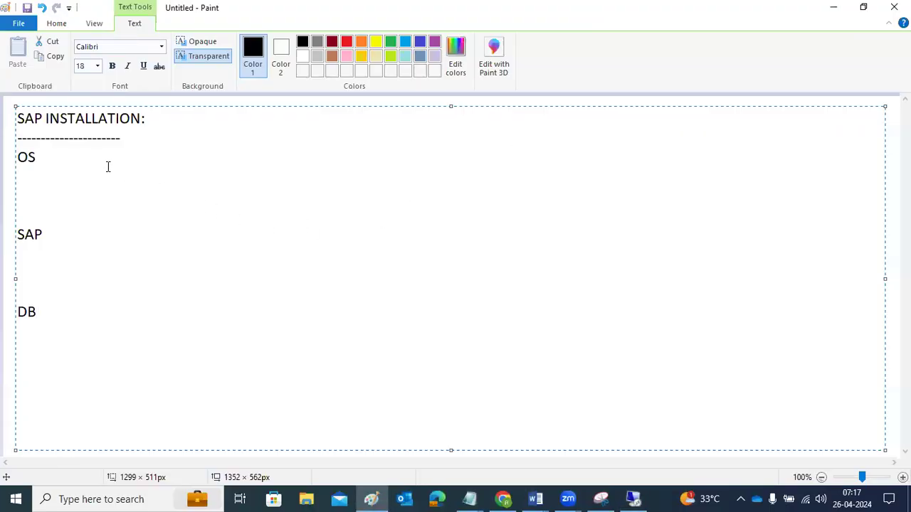
key("Return")
type("SIDADM   ")
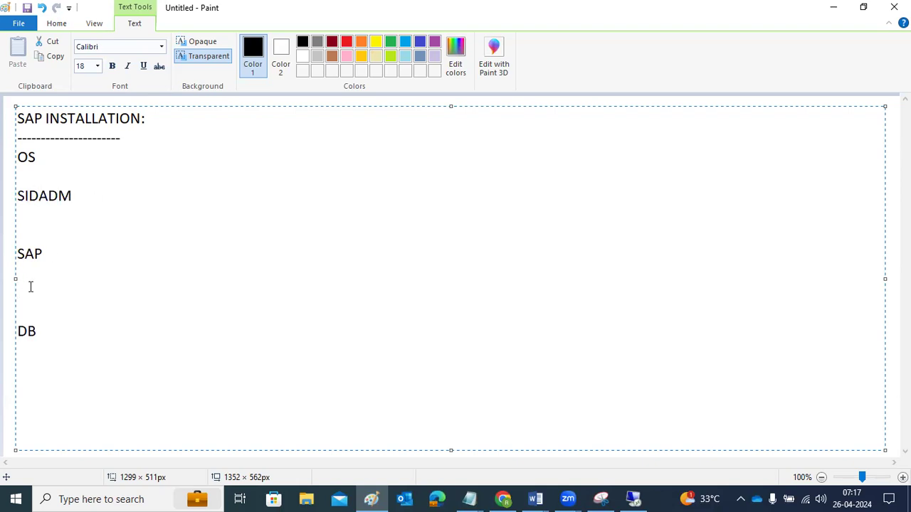
type("SAP  SAP*")
key("Return")
type("DDIC")
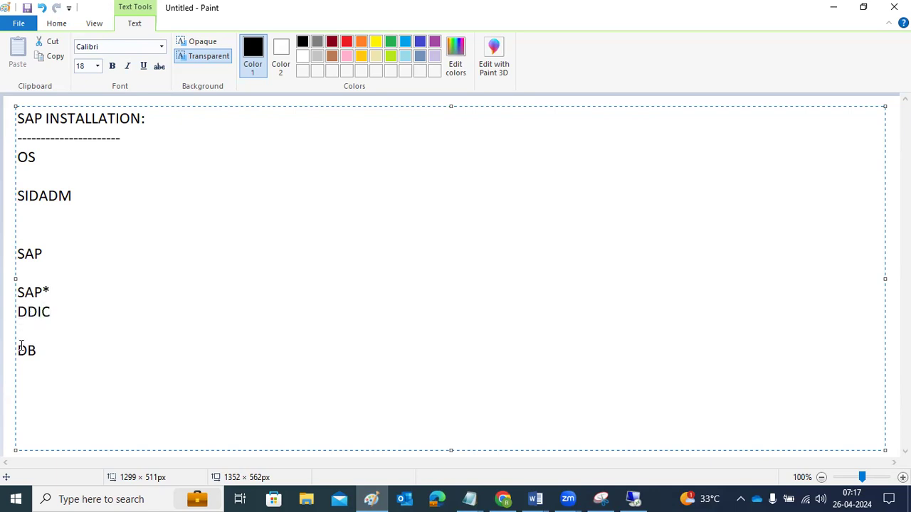
left_click(58, 353)
type("SIDADM")
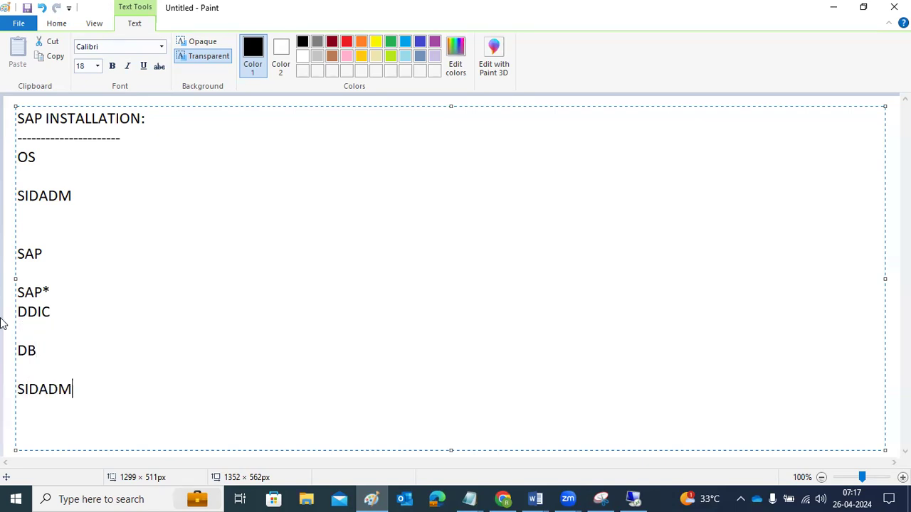
Append "=ND1ADM" to both SIDADM entries in the Paint notes and highlight the SAP* and DDIC lines.
left_click(113, 197)
type("=ND!")
key("BackSpace")
type("1ADM")
left_click(118, 388)
type("=ND1ADM")
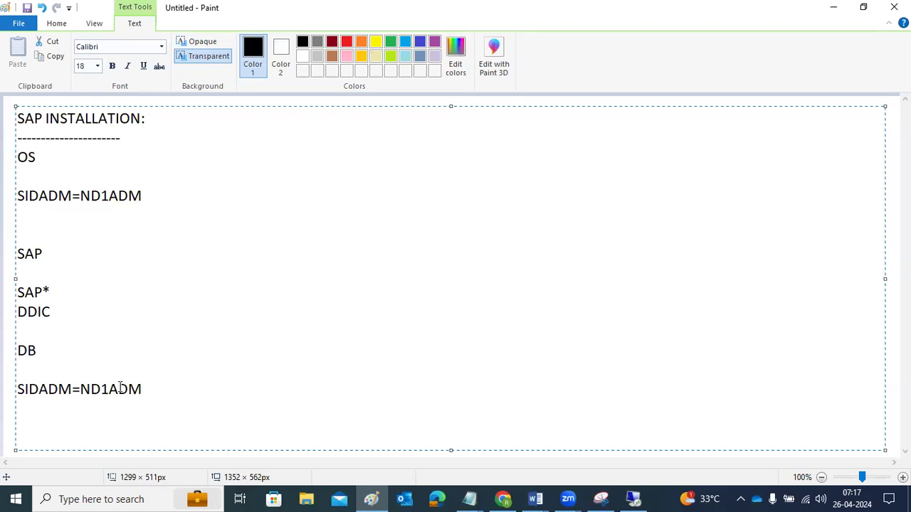
left_click_drag(61, 309, 12, 285)
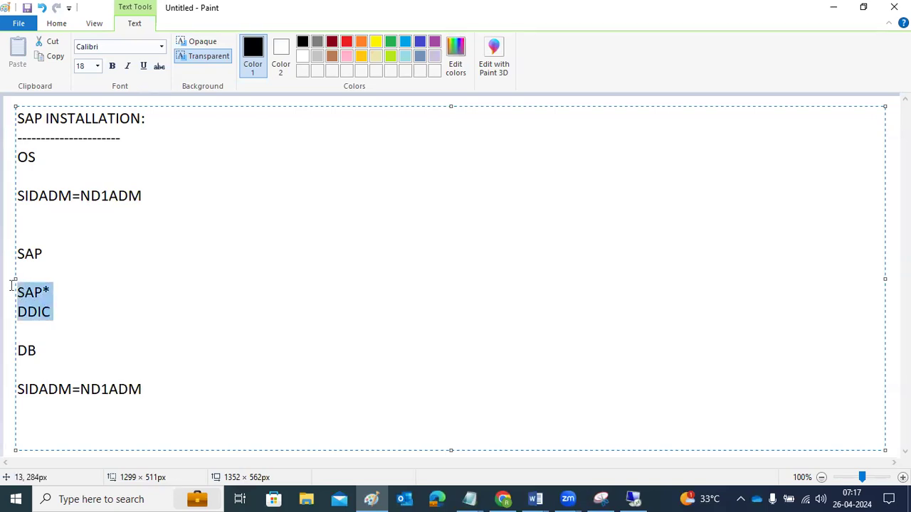
Return to the remote installer, examine the database server connection check and refresh the log file list.
left_click(633, 498)
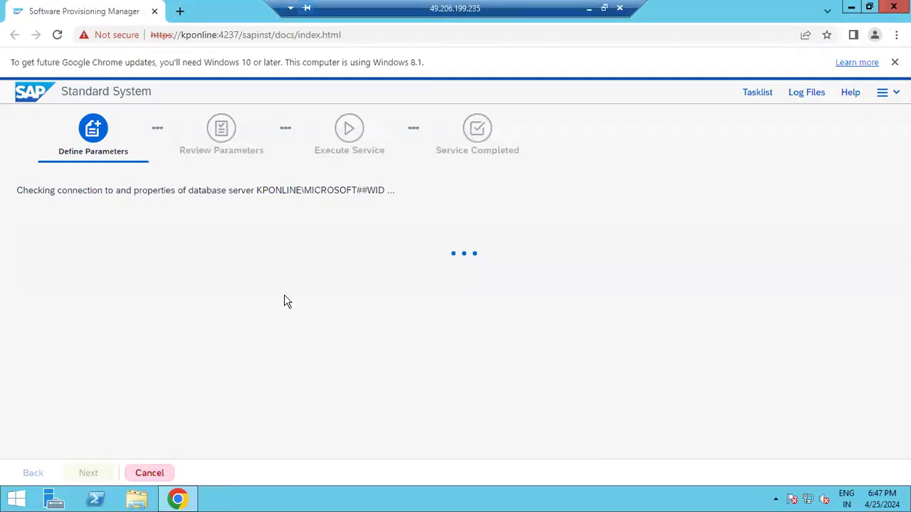
left_click_drag(21, 190, 258, 185)
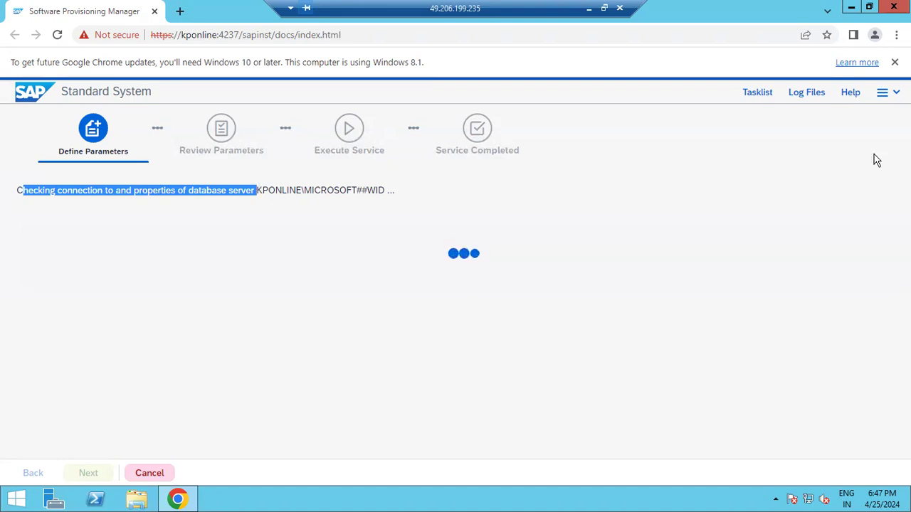
left_click(804, 100)
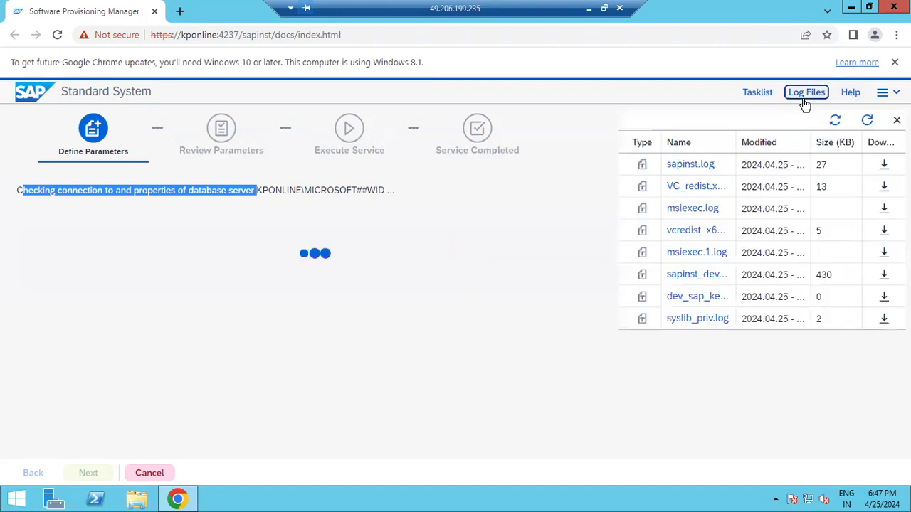
left_click(866, 120)
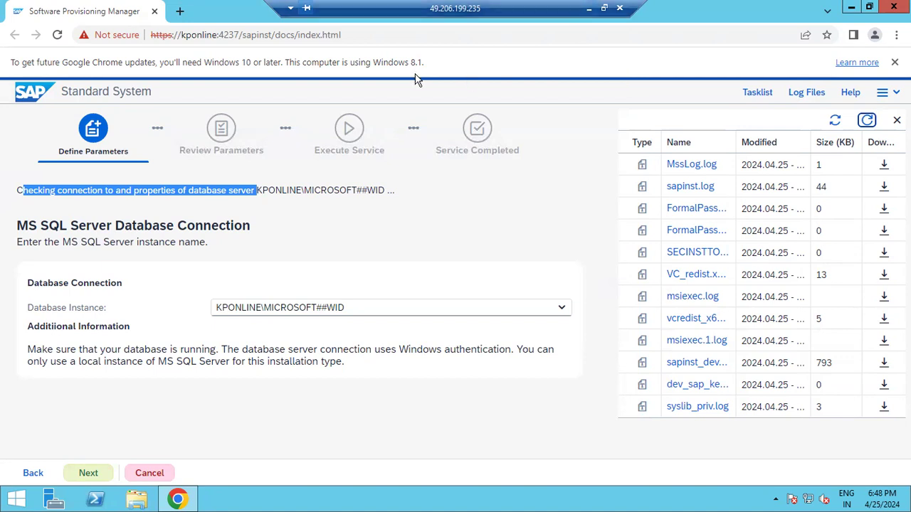
Set the MS SQL Server database instance to KPONLINE and proceed.
left_click(312, 311)
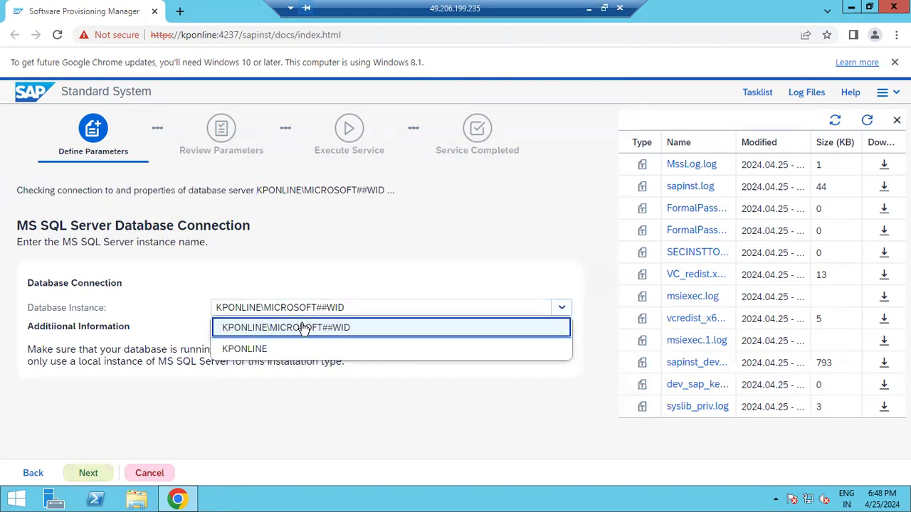
left_click(249, 349)
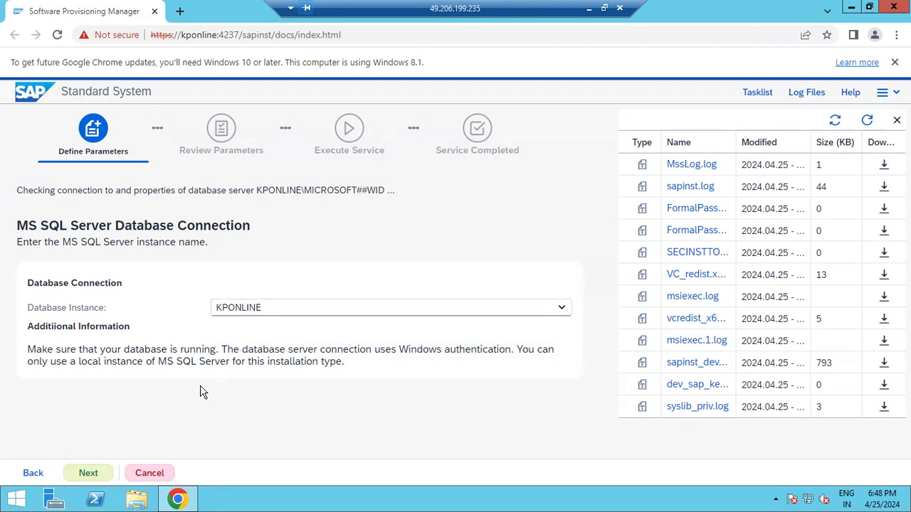
left_click(253, 313)
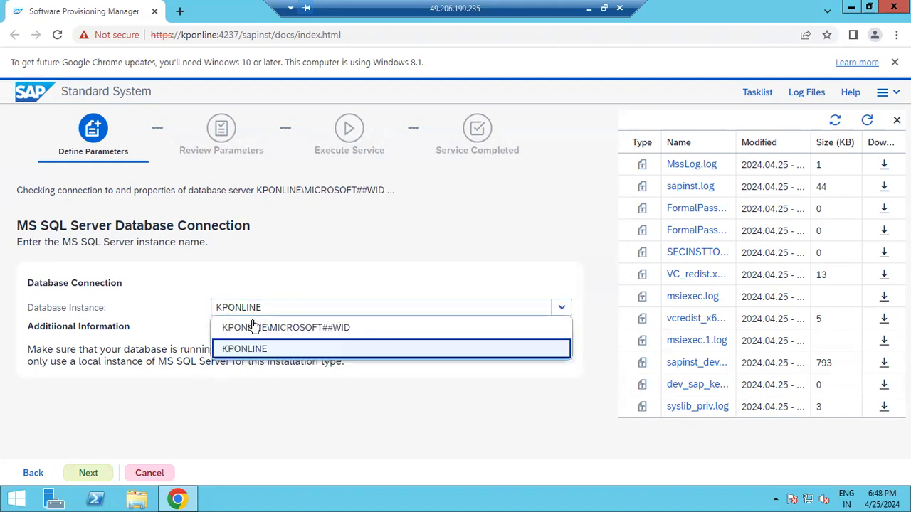
left_click(254, 326)
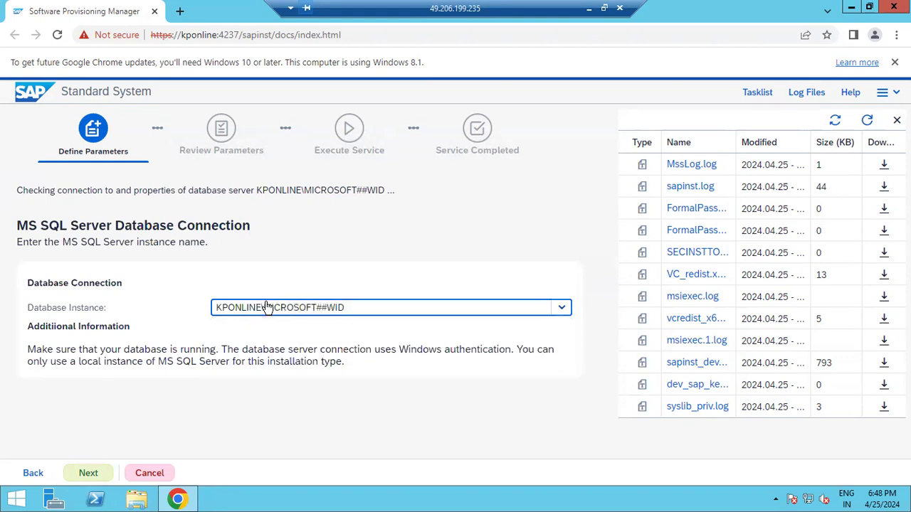
left_click(267, 308)
left_click(254, 345)
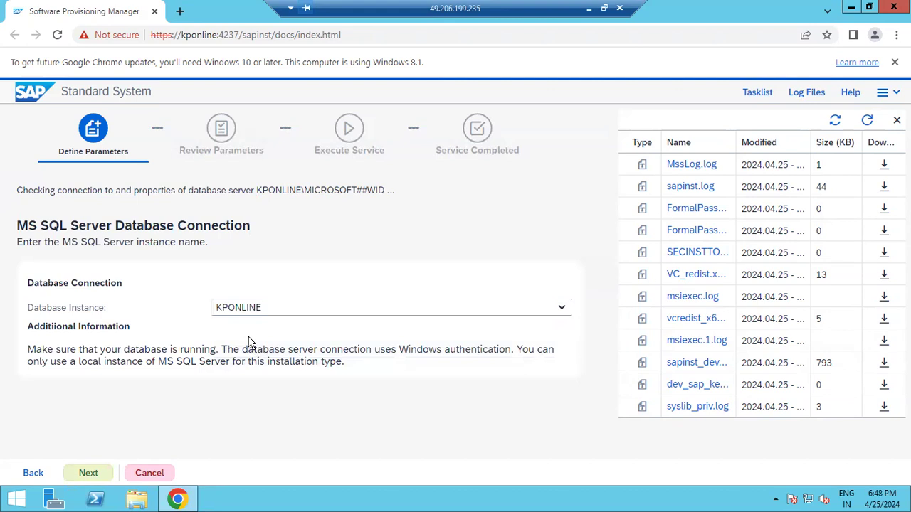
left_click(88, 474)
Switch to the Word document Document1 and paste the MS SQL Server Database Connection screenshot below the Master Password screenshot.
left_click(588, 8)
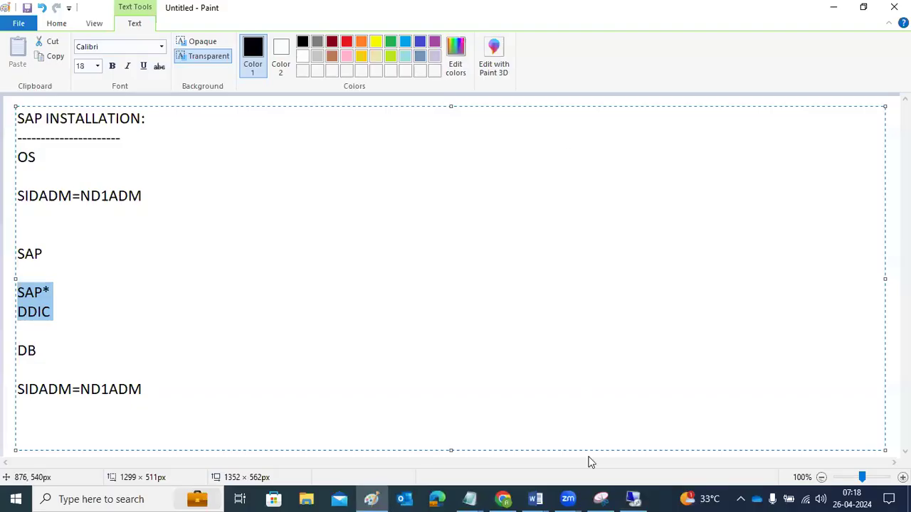
left_click(517, 497)
mouse_move(537, 498)
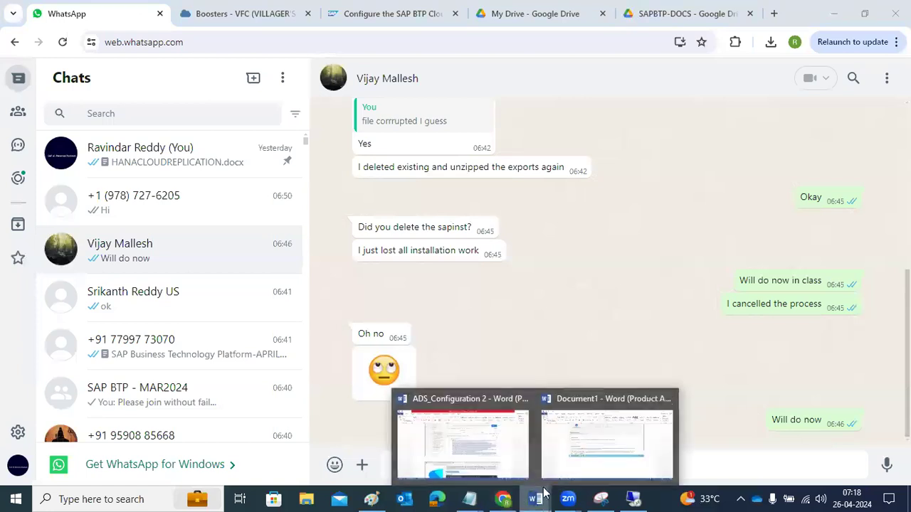
left_click(608, 436)
scroll(630, 343, "down", 3)
scroll(636, 316, "up", 3)
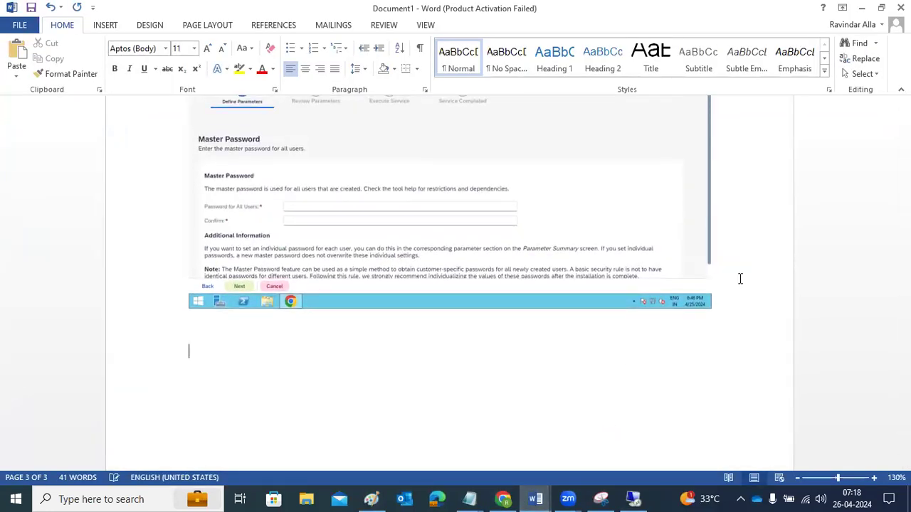
key("ctrl+v")
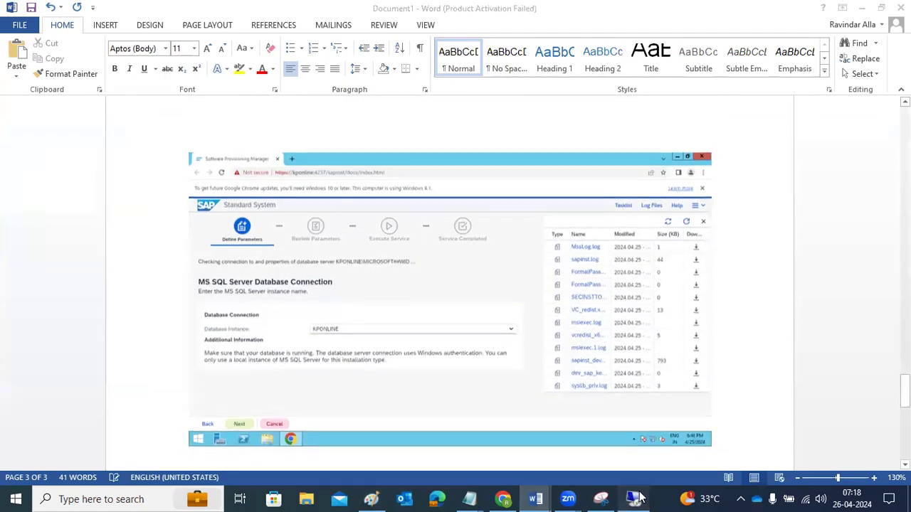
Switch back to the remote installer, refresh the log file list and examine the status line of the running check.
left_click(633, 498)
left_click(867, 120)
left_click_drag(63, 191, 247, 193)
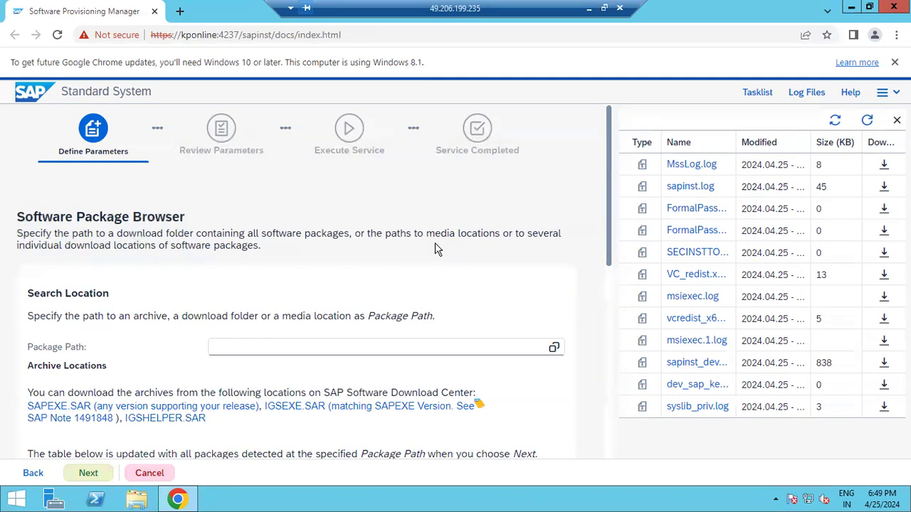
Set the Software Package Browser's package path to E:\SAPSOFTWARES\KERNEL and proceed.
left_click_drag(27, 318, 548, 346)
left_click(554, 348)
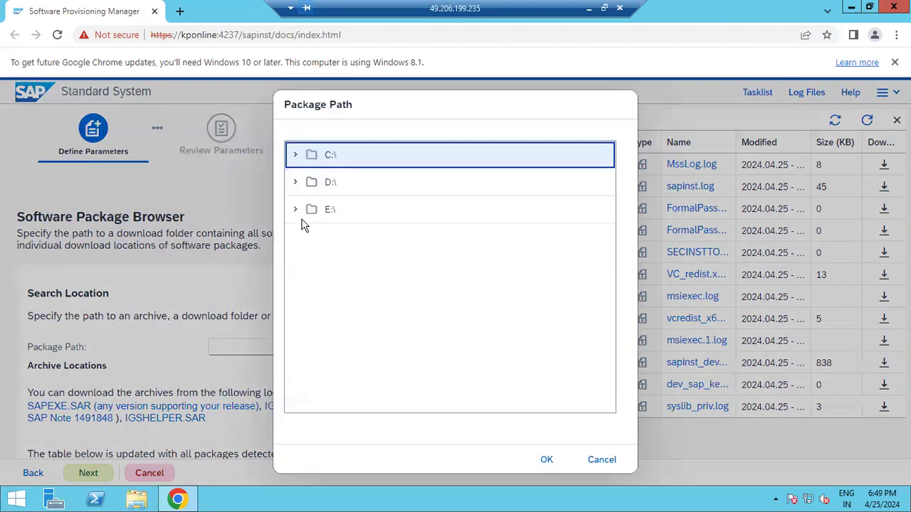
left_click(299, 210)
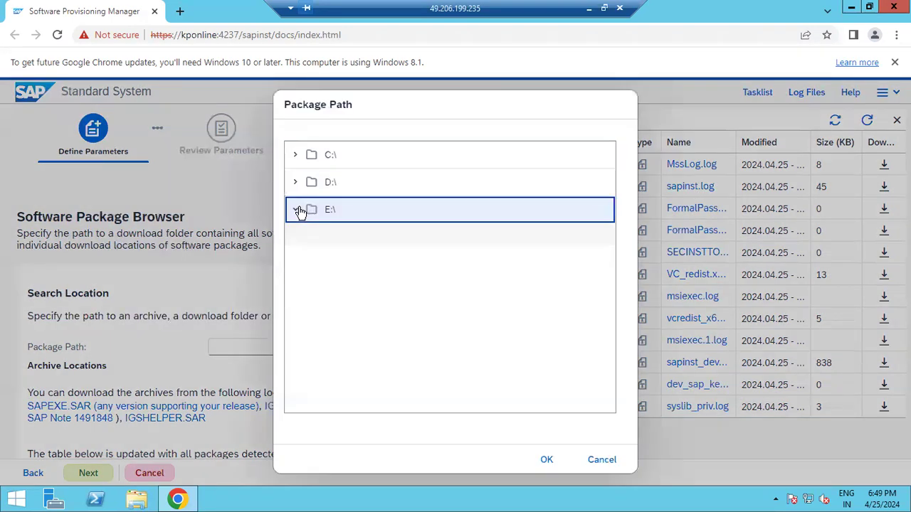
left_click(316, 346)
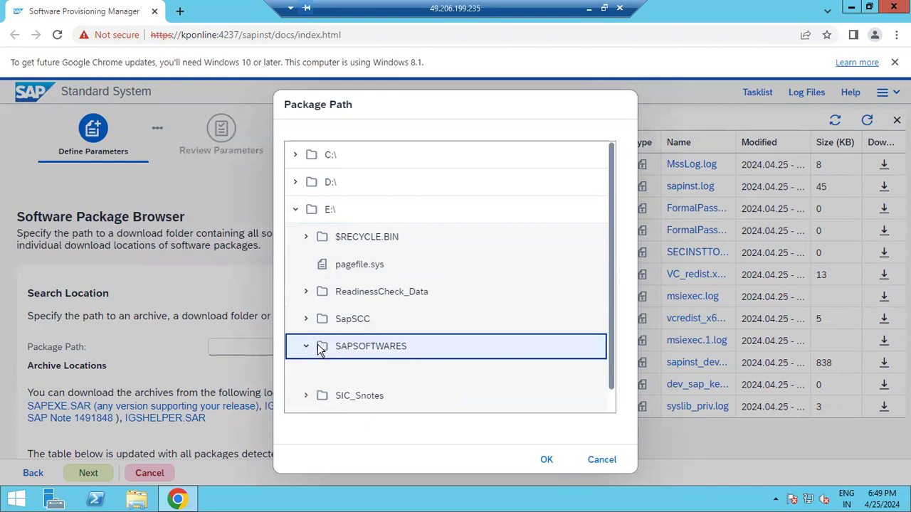
scroll(318, 348, "down", 1)
left_click(338, 314)
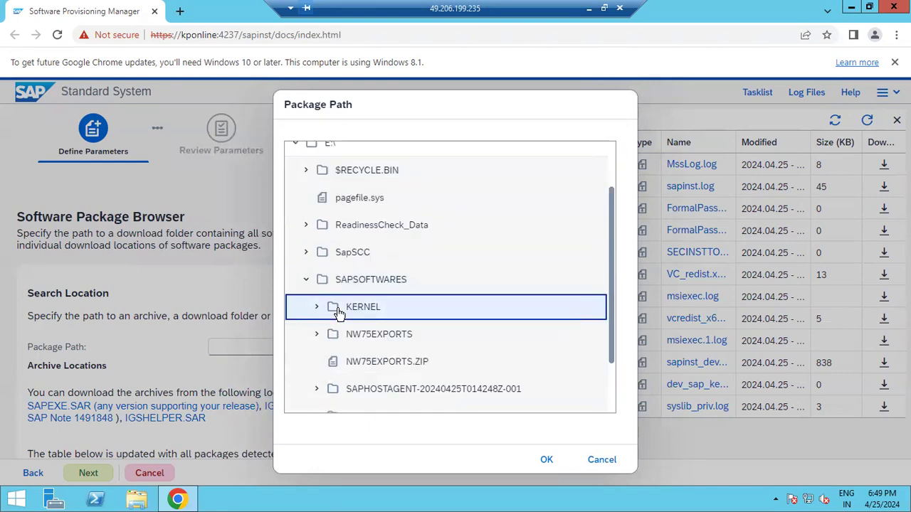
left_click(545, 459)
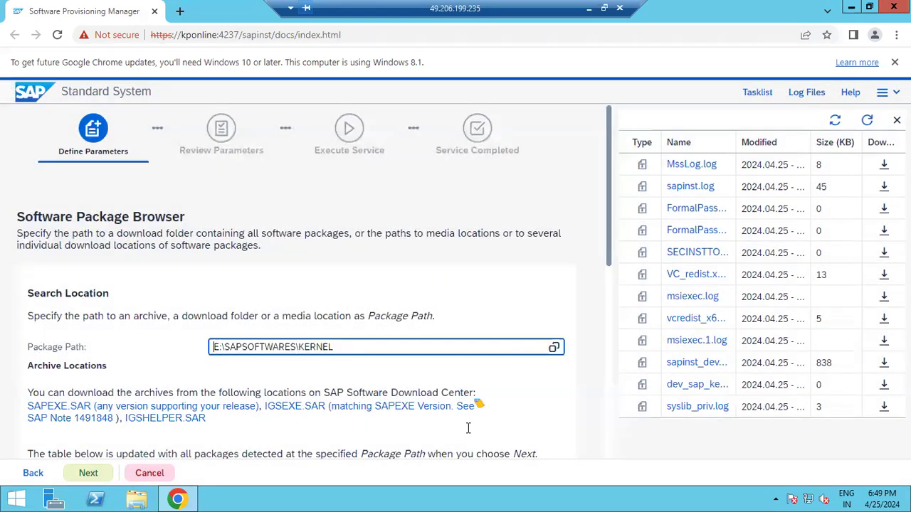
left_click(342, 380)
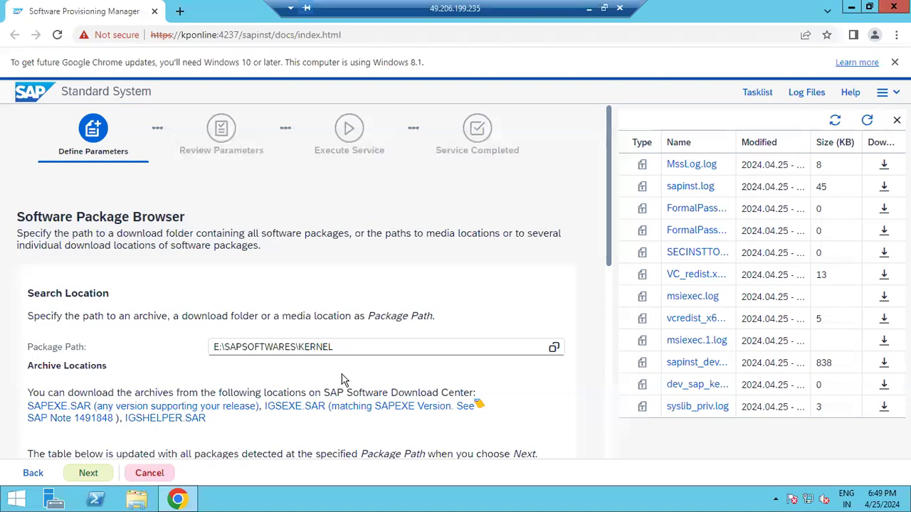
left_click(92, 475)
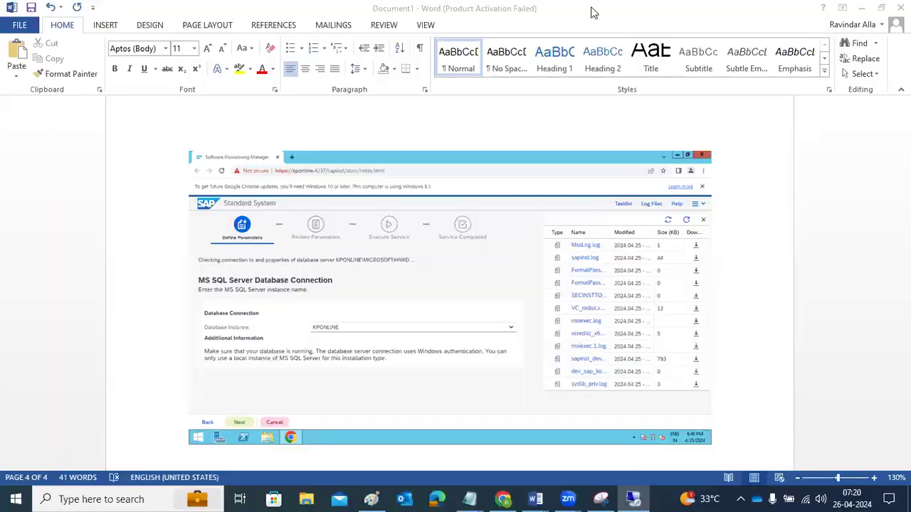
In the Word document Document1, paste the Software Package Browser screenshot below the MS SQL Server Database Connection screenshot.
scroll(676, 320, "down", 8)
scroll(670, 253, "up", 2)
scroll(671, 253, "up", 1)
left_click(722, 165)
key("Return")
key("Return")
key("Return")
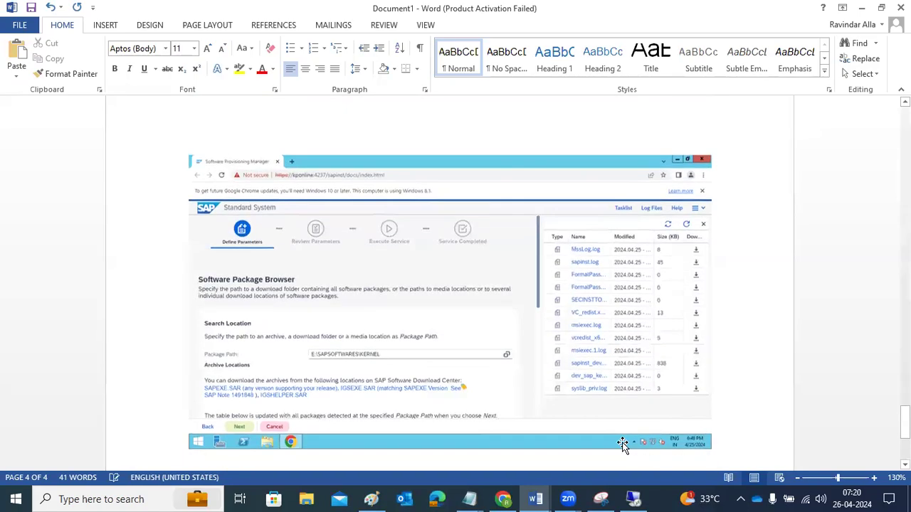
Return to the remote installer and examine the SAPCAR extraction entries in sapinst.log.
left_click(634, 499)
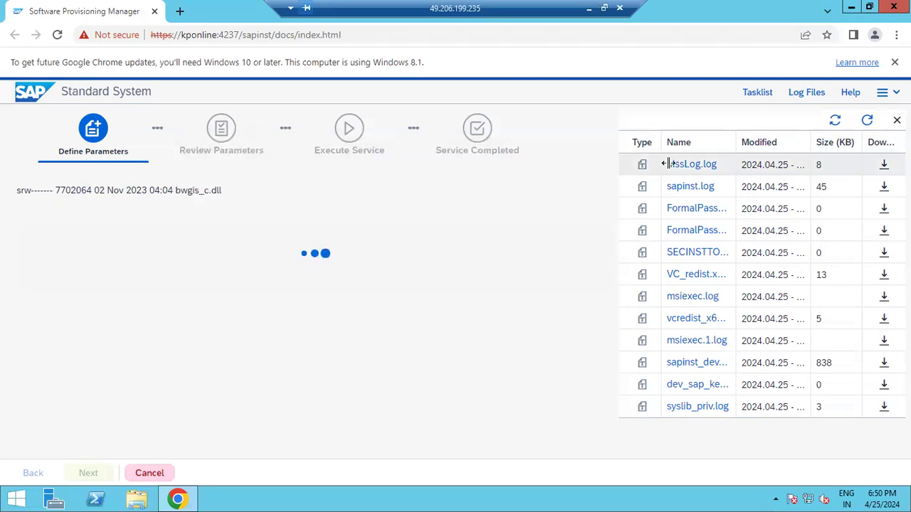
double_click(702, 186)
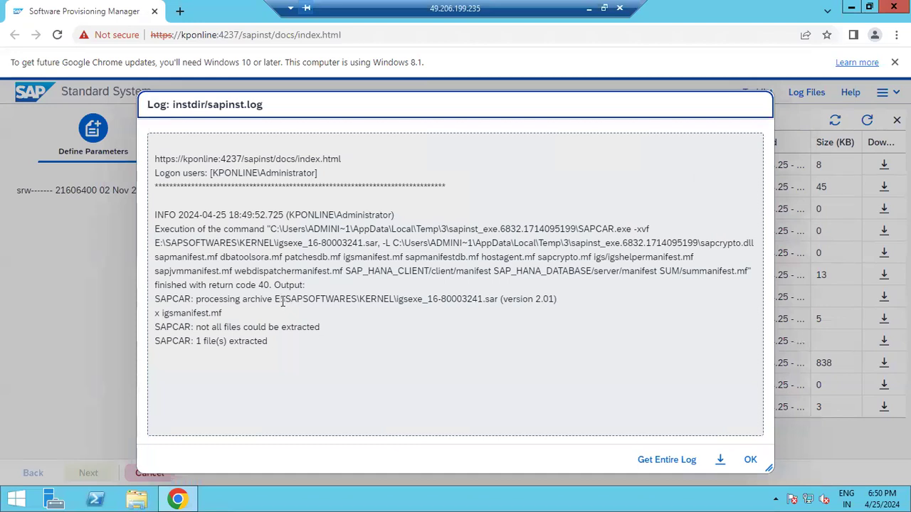
left_click_drag(283, 299, 368, 304)
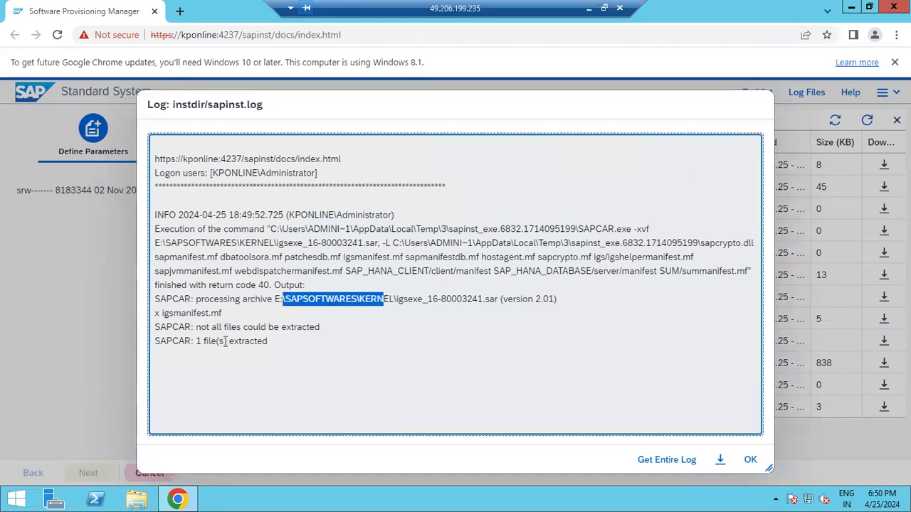
left_click_drag(268, 341, 160, 299)
left_click_drag(133, 251, 133, 250)
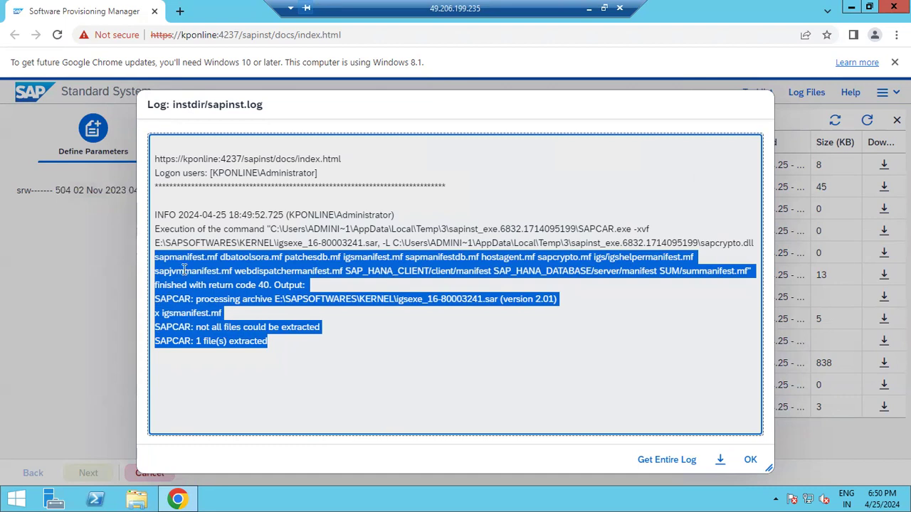
left_click(750, 462)
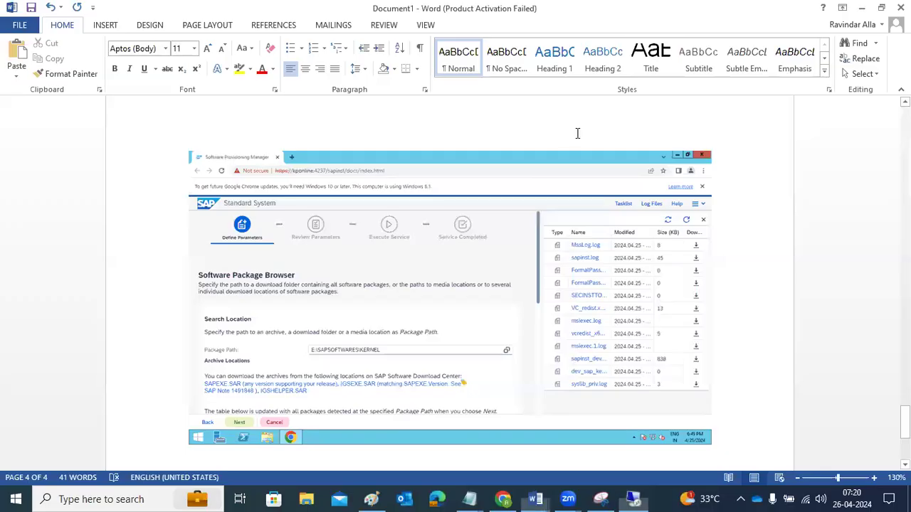
Review the pasted screenshots in Document1 and add a blank line below the Software Package Browser screenshot.
scroll(553, 215, "down", 15)
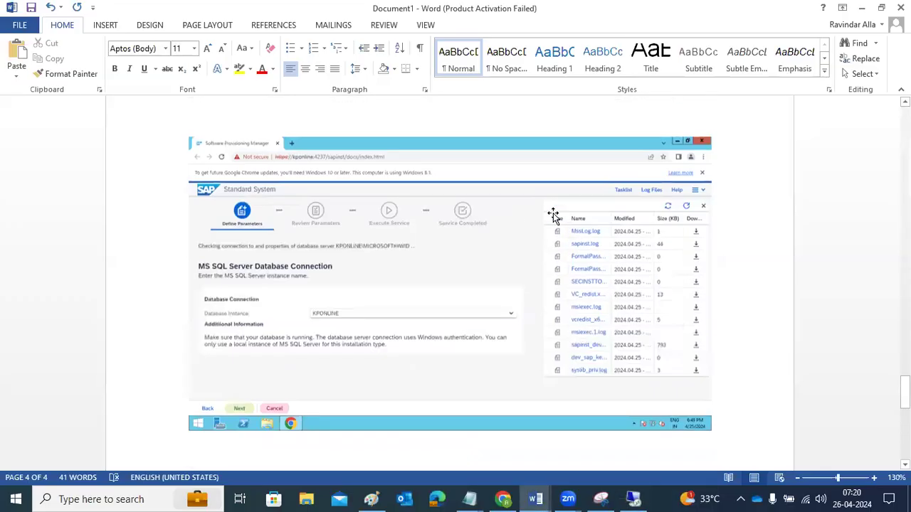
scroll(552, 214, "up", 3)
scroll(552, 213, "down", 3)
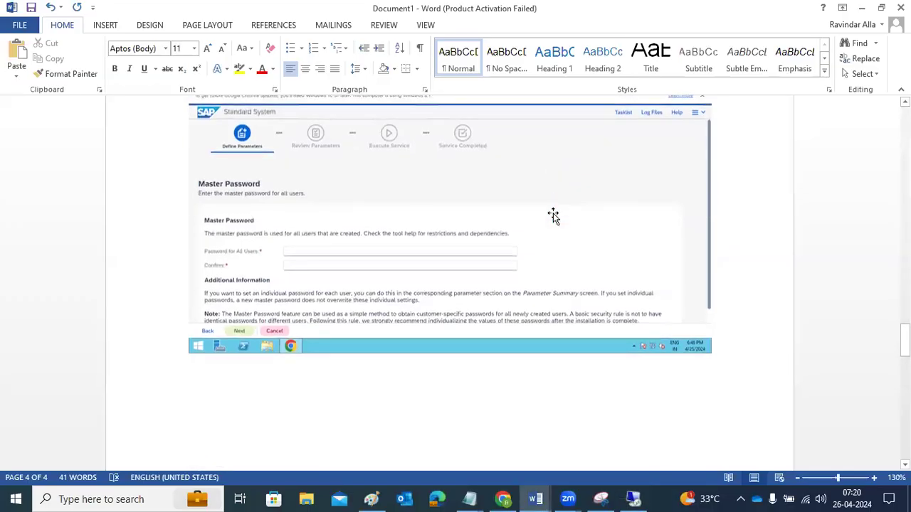
scroll(329, 285, "down", 4)
scroll(329, 285, "down", 8)
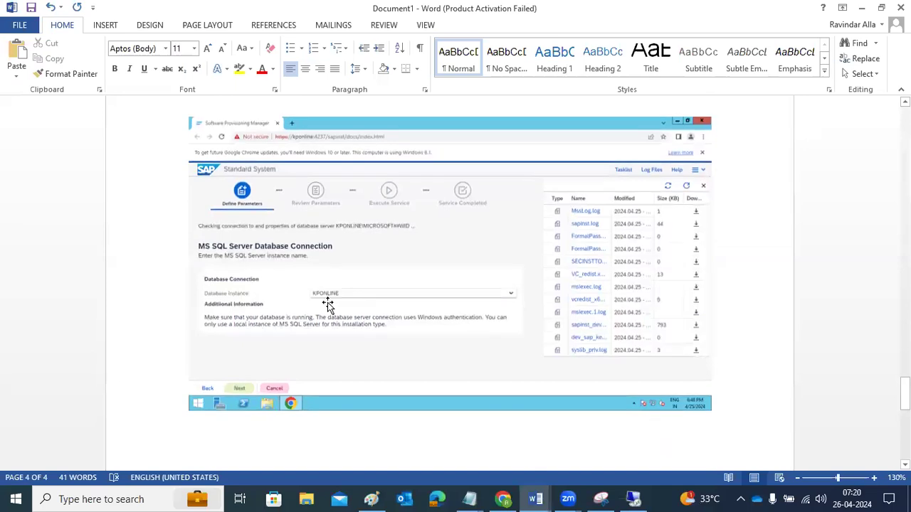
scroll(313, 306, "down", 4)
scroll(313, 305, "down", 5)
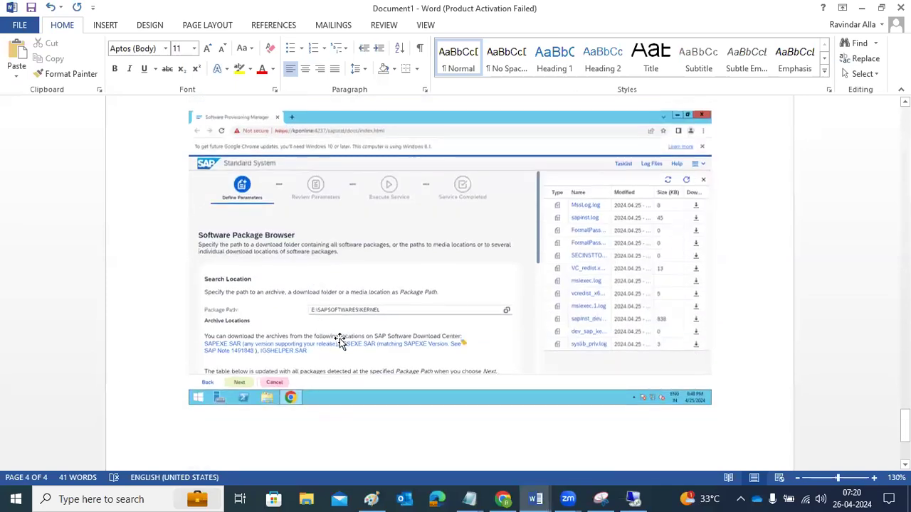
scroll(345, 338, "down", 4)
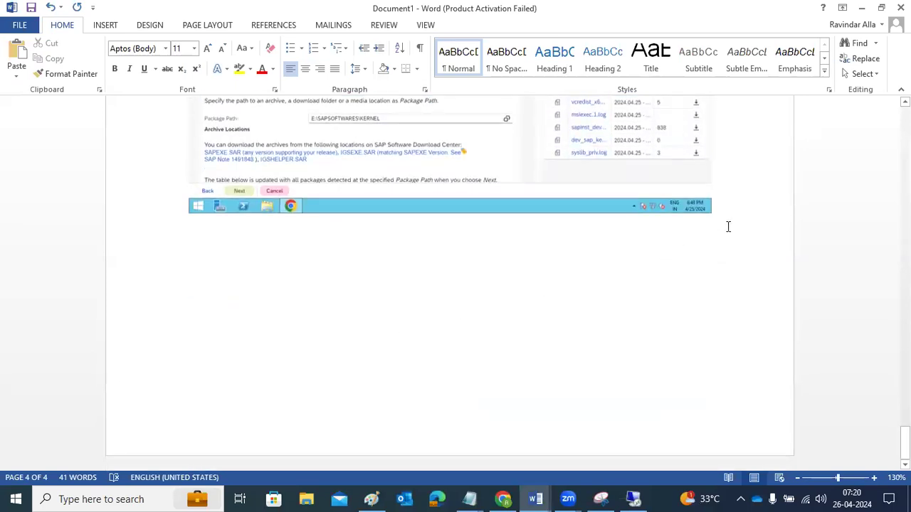
key("Return")
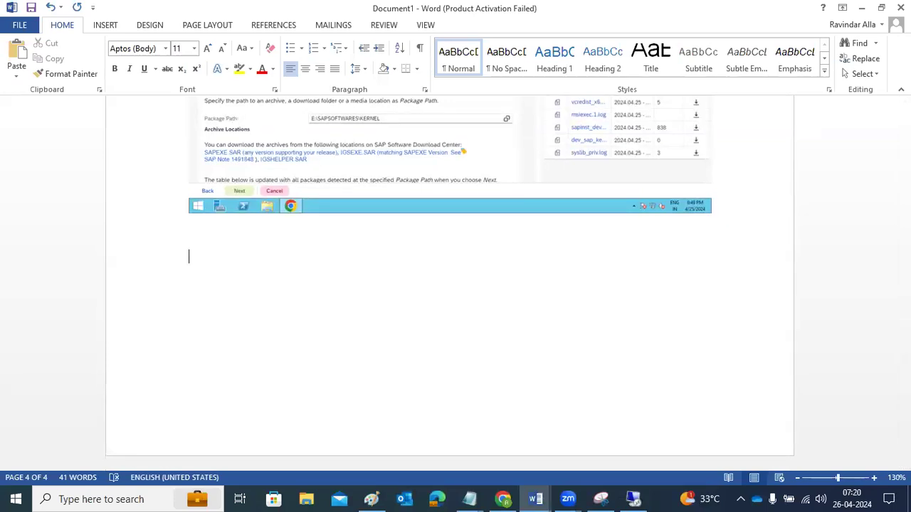
Switch to the remote installer, refresh the log file list and examine the latest SAPEXE extraction entries in sapinst.log.
left_click(633, 499)
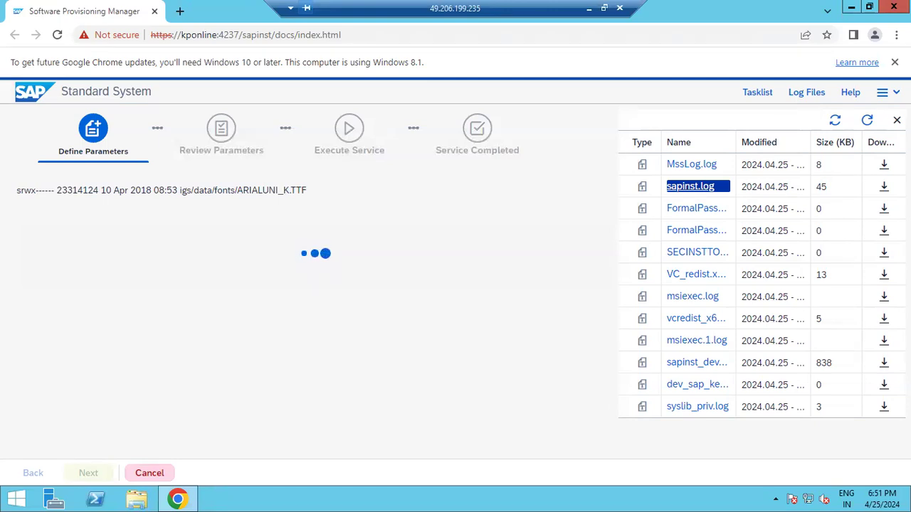
left_click(876, 123)
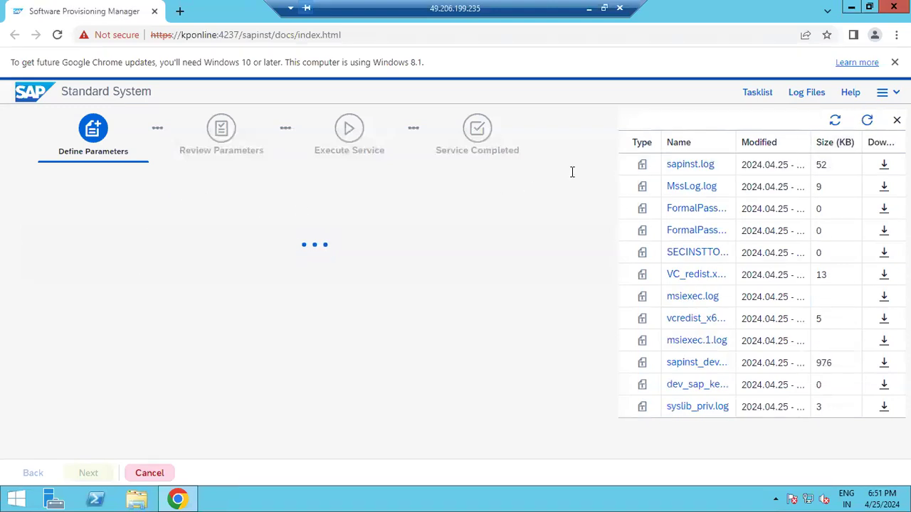
double_click(697, 164)
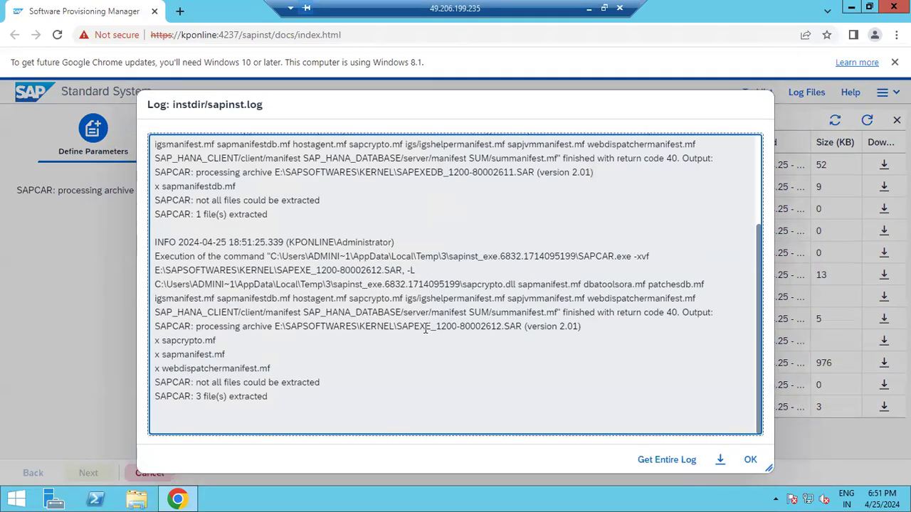
left_click_drag(415, 327, 457, 327)
left_click_drag(503, 260, 483, 258)
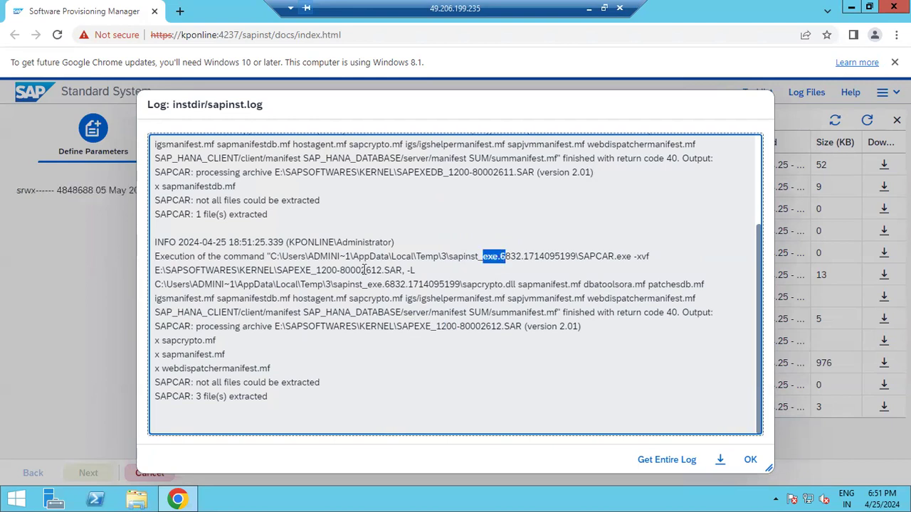
left_click_drag(269, 397, 155, 229)
left_click(748, 462)
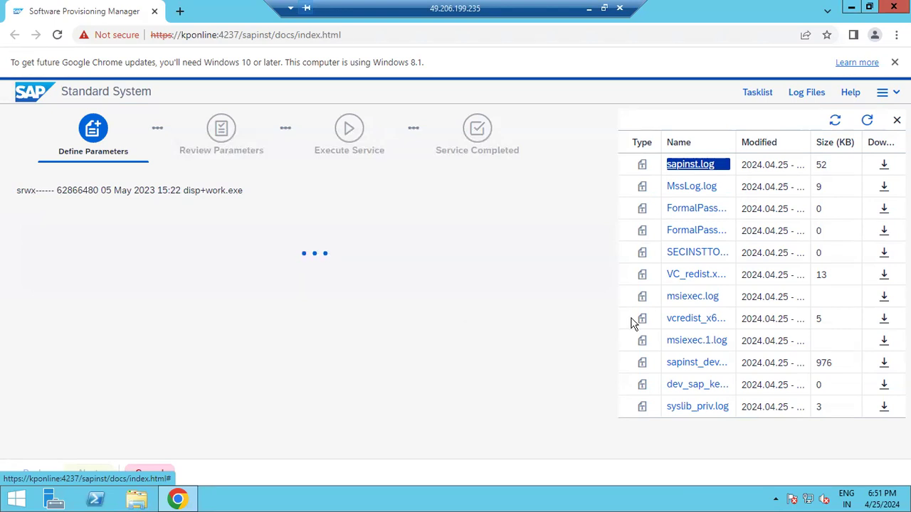
left_click(867, 120)
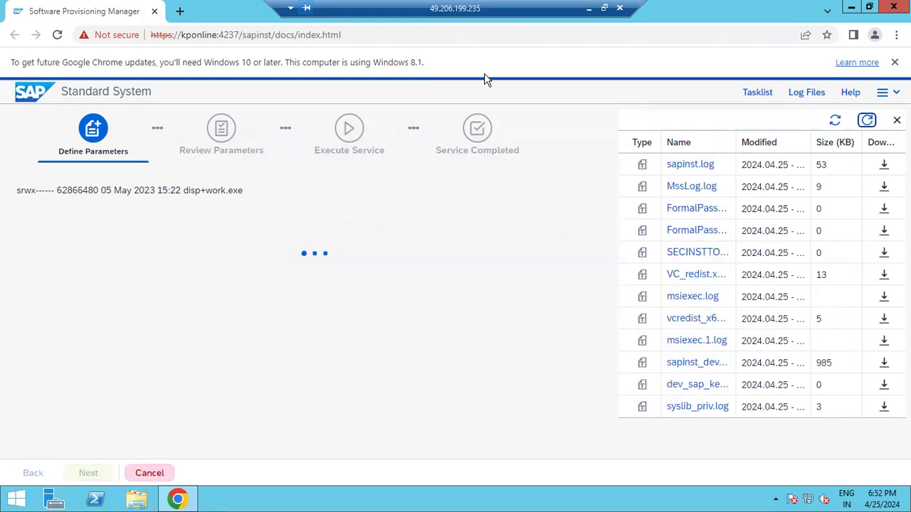
Return to Document1 and add the caption "BROWSE the KERNEL FATH" above the Software Package Browser screenshot.
left_click(589, 7)
scroll(575, 250, "up", 6)
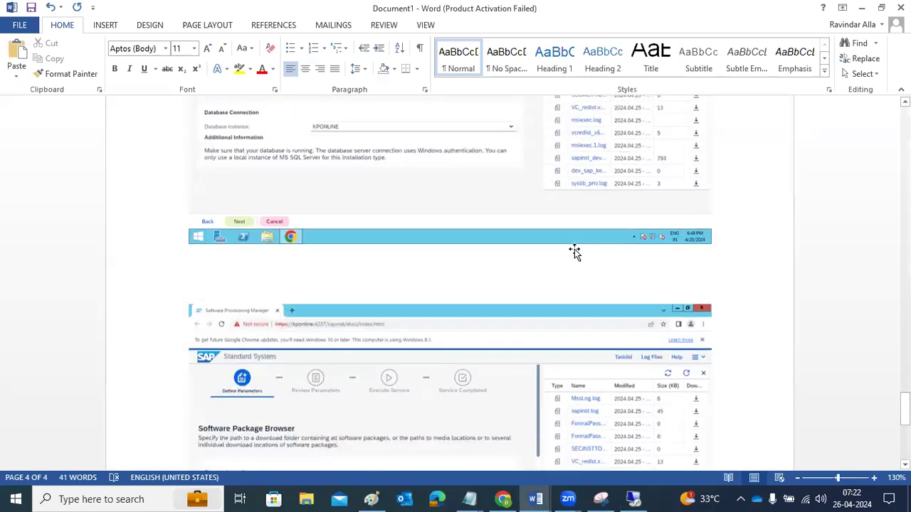
scroll(275, 302, "down", 4)
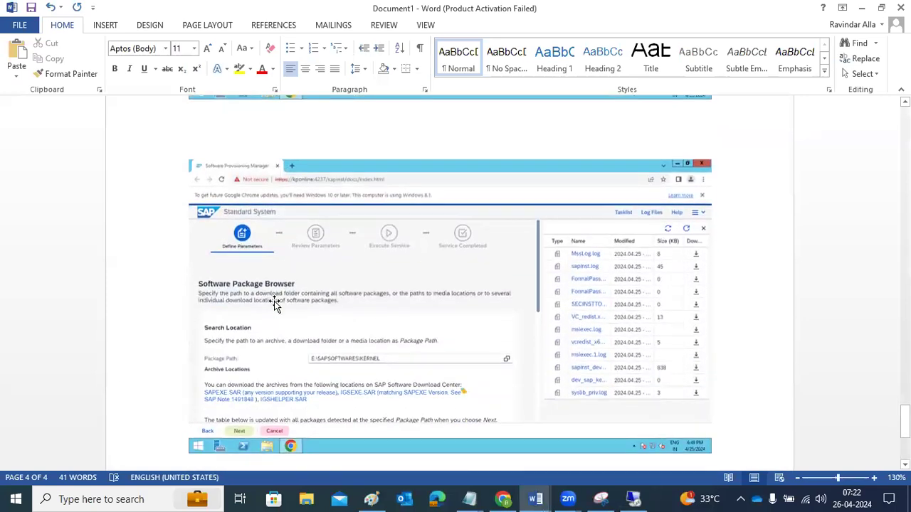
scroll(276, 303, "up", 4)
left_click(275, 301)
type("BROWSE the KERNEL FATH")
Add the caption 'SELECT DB like “ KPONLINE\"' above the MS SQL Server Database Connection screenshot.
scroll(252, 305, "up", 7)
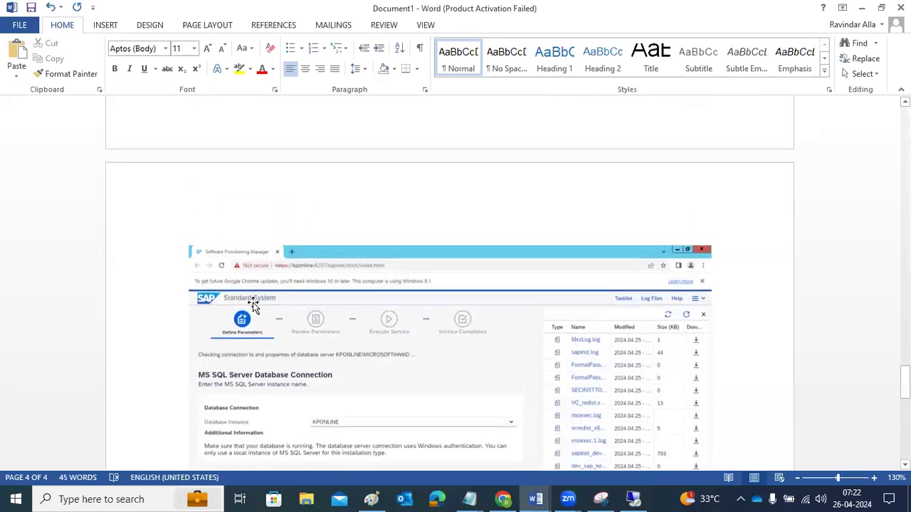
scroll(271, 235, "up", 7)
left_click(749, 148)
key("Return")
key("Return")
type("SELECT DB like “ KPONLINE\"")
Add the caption "Provide the password" above the Master Password screenshot.
scroll(450, 284, "up", 5)
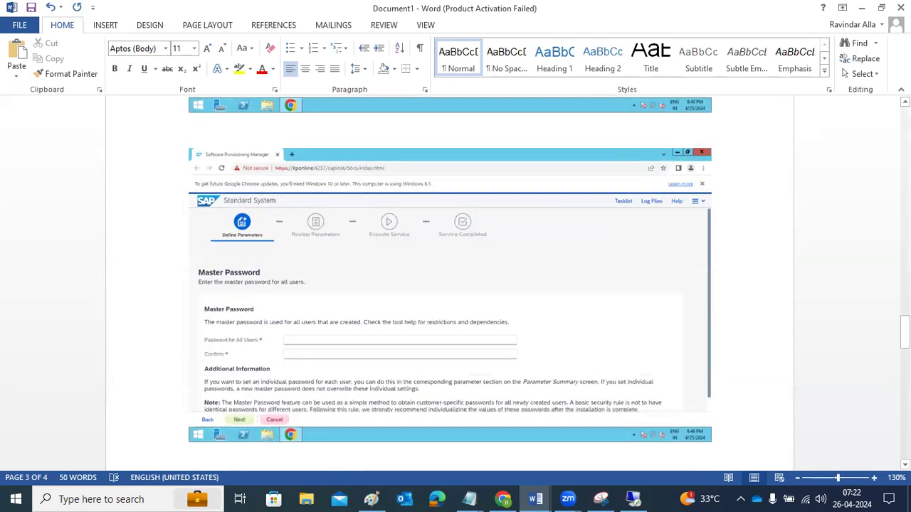
scroll(449, 285, "up", 3)
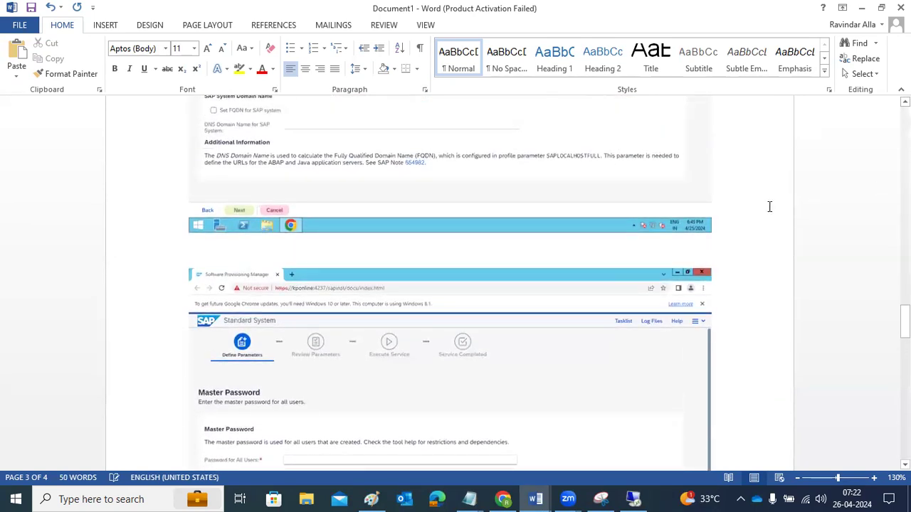
type("Provide the password")
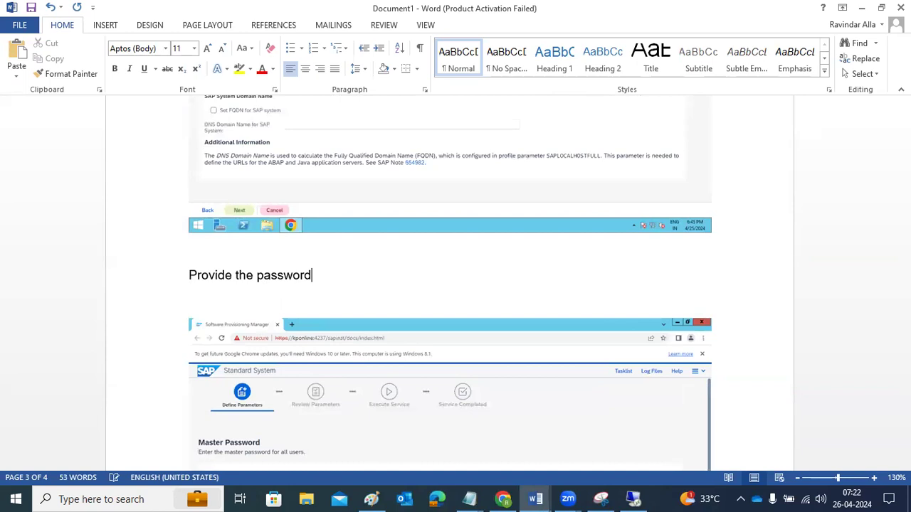
Add the caption "Uncheck the set FQDN." above the DNS Domain Name screenshot.
scroll(693, 166, "up", 8)
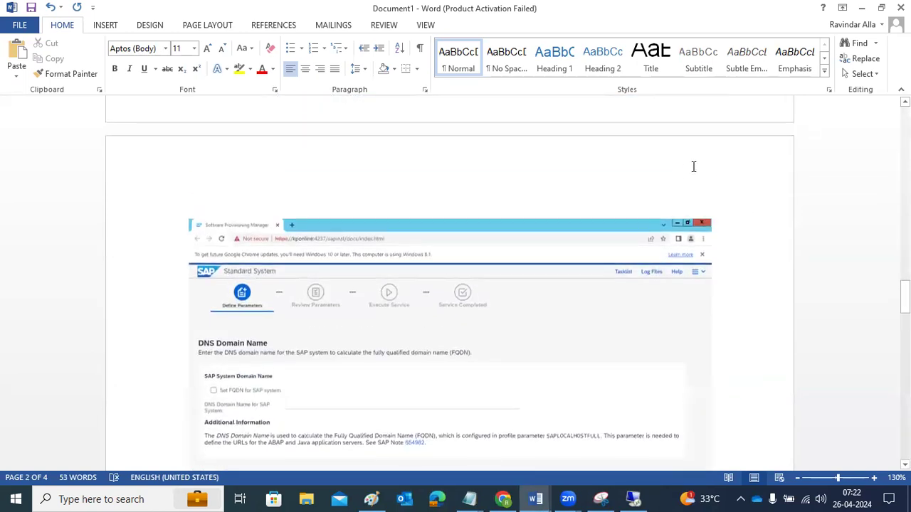
scroll(694, 167, "up", 6)
left_click(439, 351)
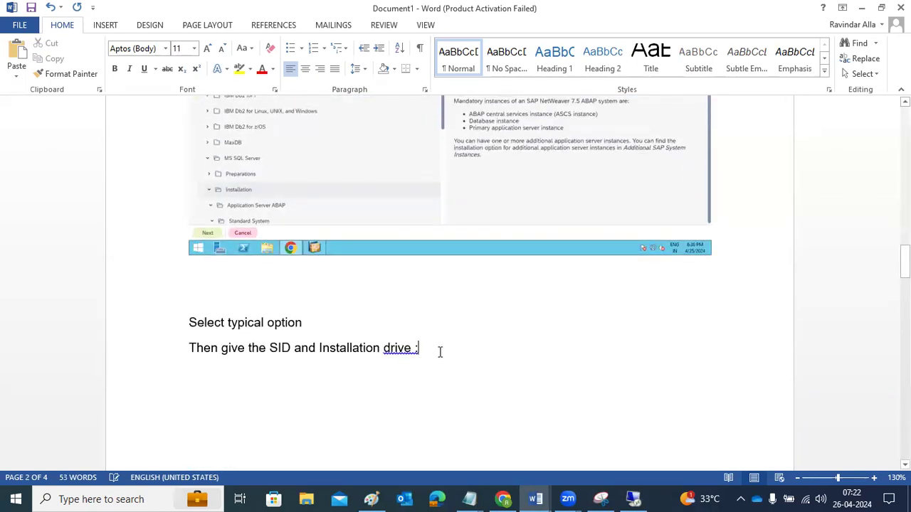
key("Return")
key("Return")
key("Return")
type("U")
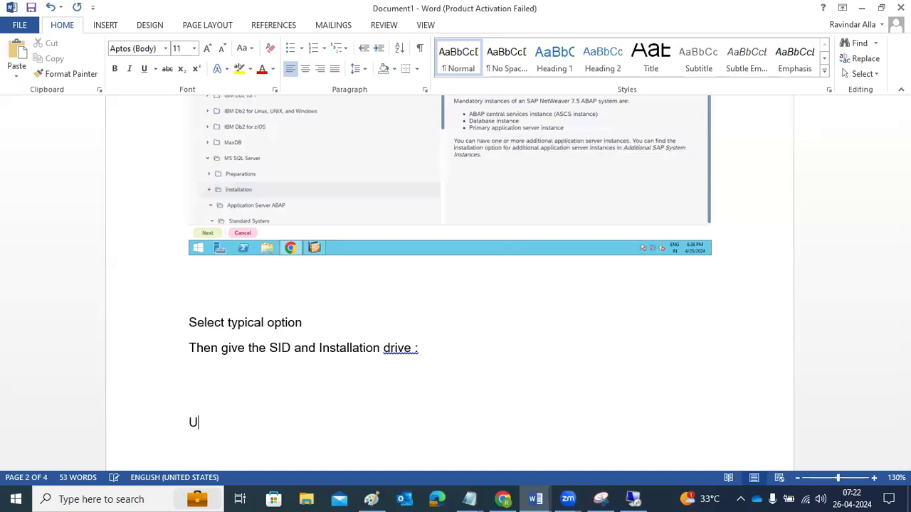
type("ncheck the")
scroll(442, 360, "down", 6)
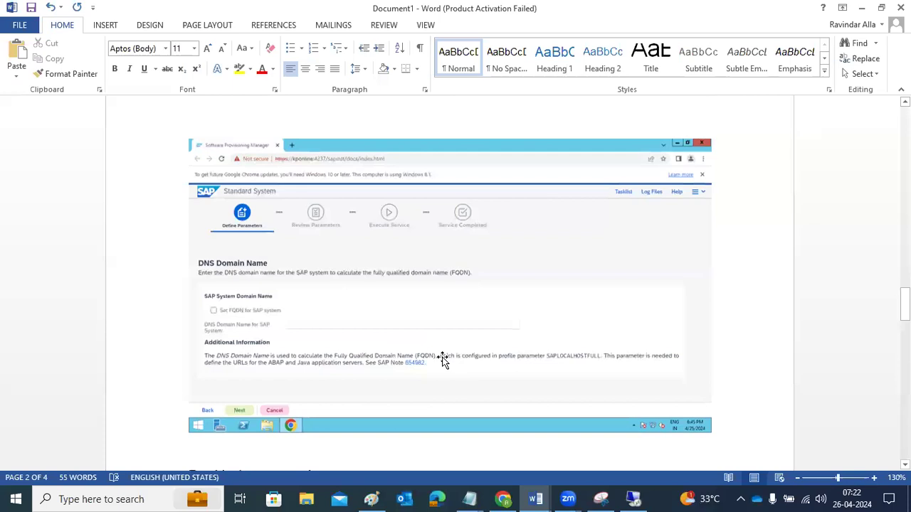
scroll(442, 360, "up", 6)
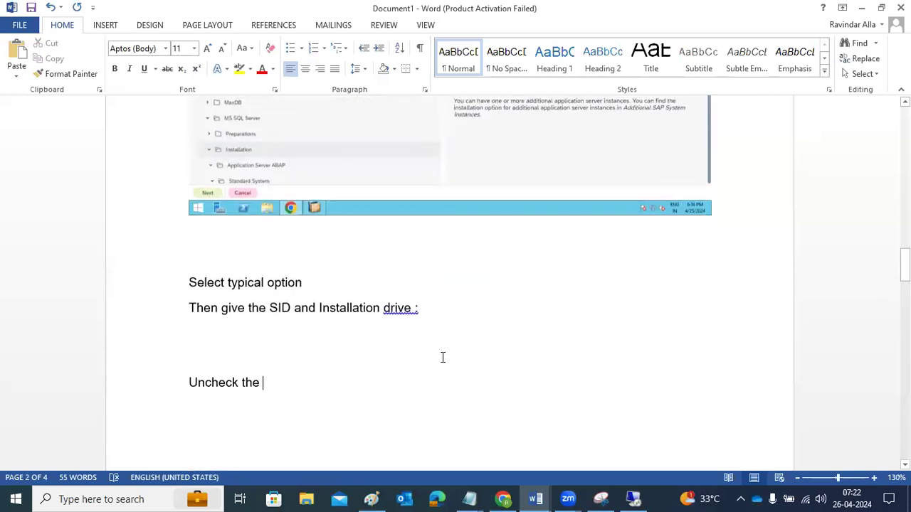
type("FQDB")
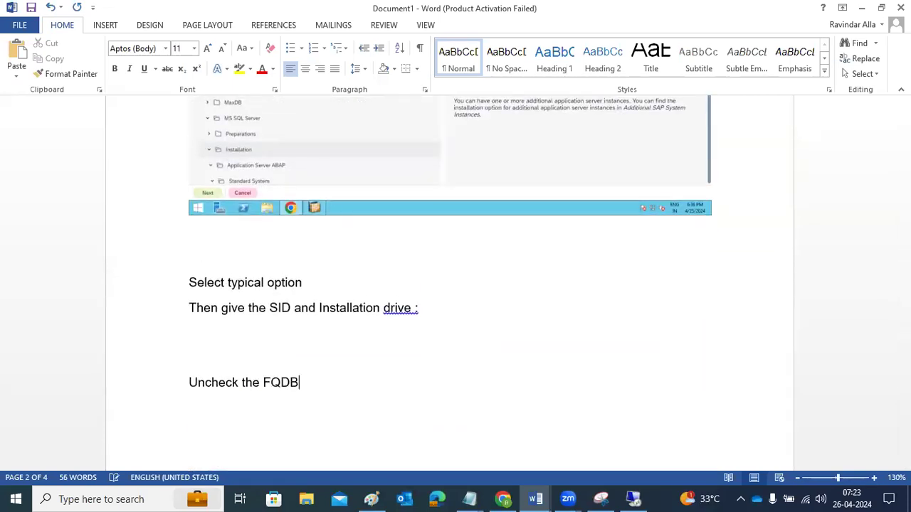
key("BackSpace")
key("BackSpace")
key("BackSpace")
key("BackSpace")
type("set FQDN.")
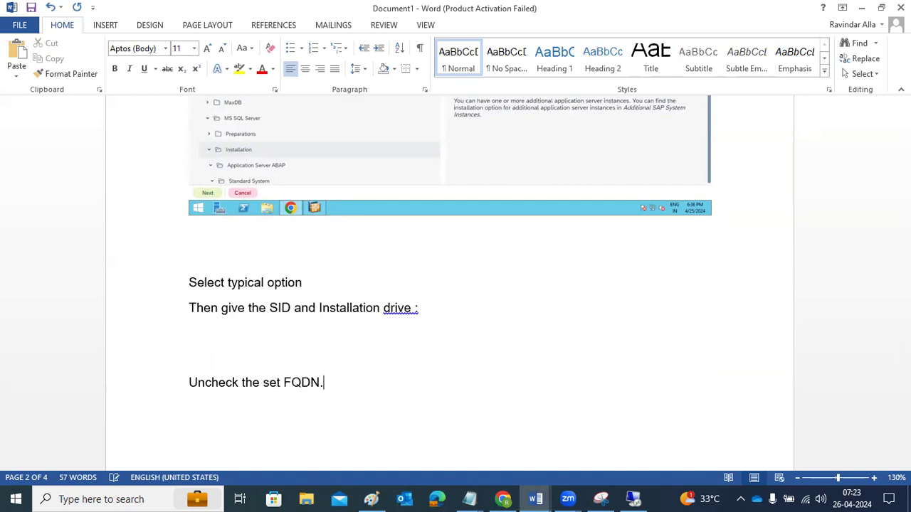
scroll(444, 358, "down", 10)
scroll(446, 354, "down", 15)
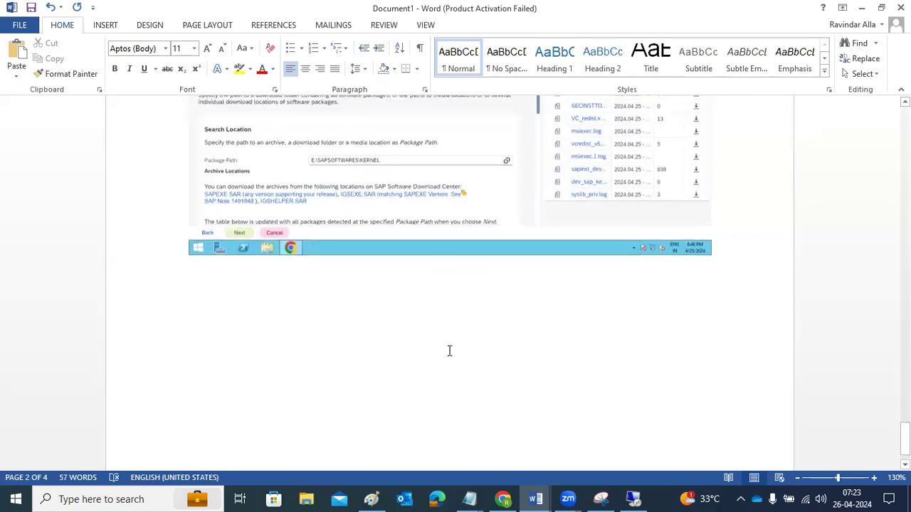
key("Return")
Switch to the remote installer, refresh the log file list and check the latest sapinst.log entries against the running extraction.
left_click(634, 499)
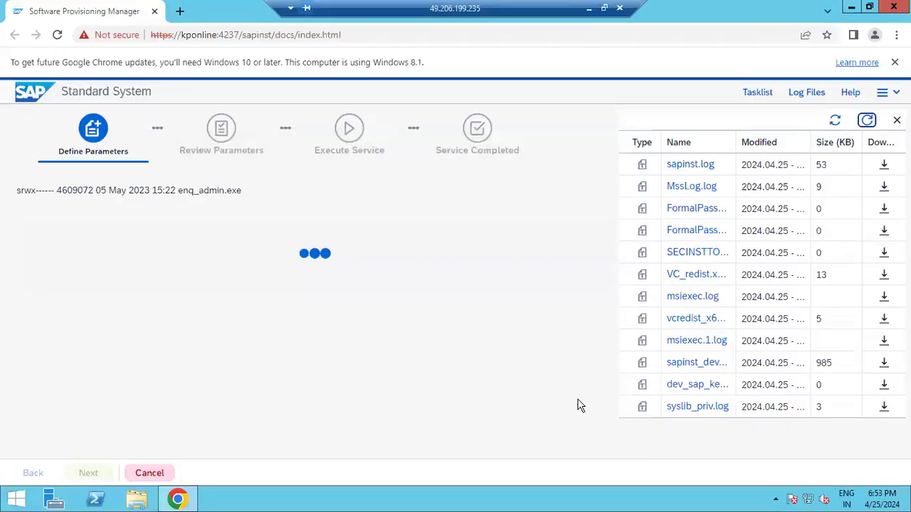
left_click(870, 120)
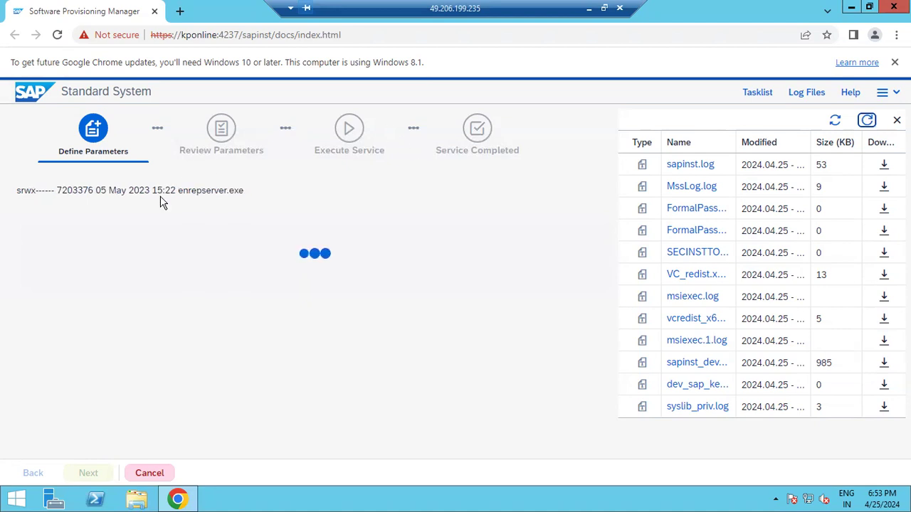
left_click_drag(154, 191, 247, 198)
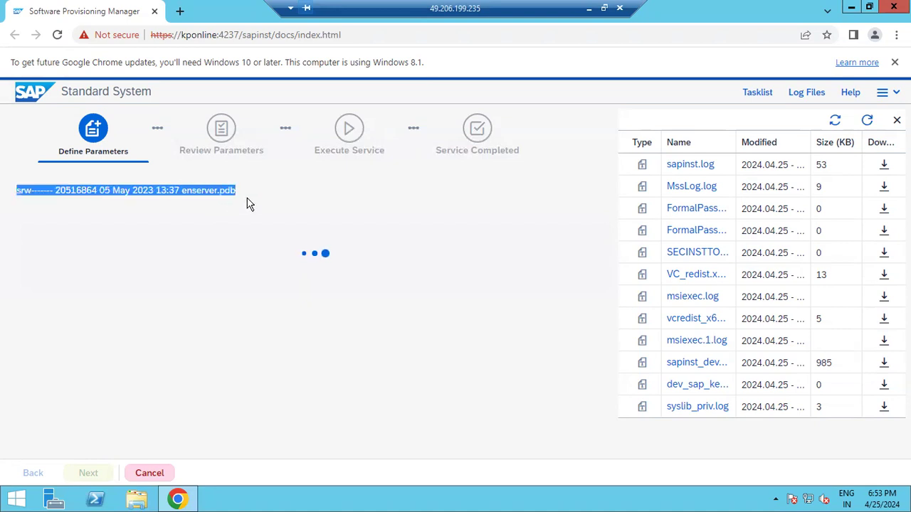
left_click(671, 166)
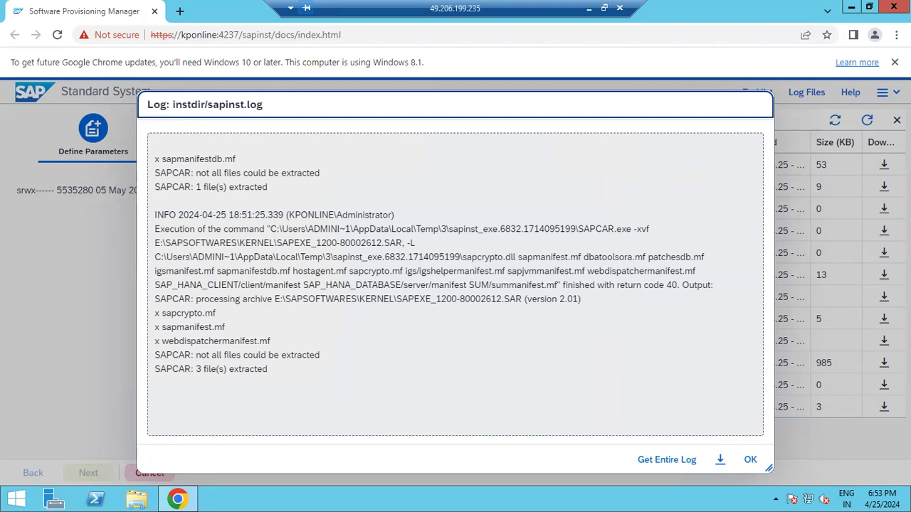
left_click(750, 460)
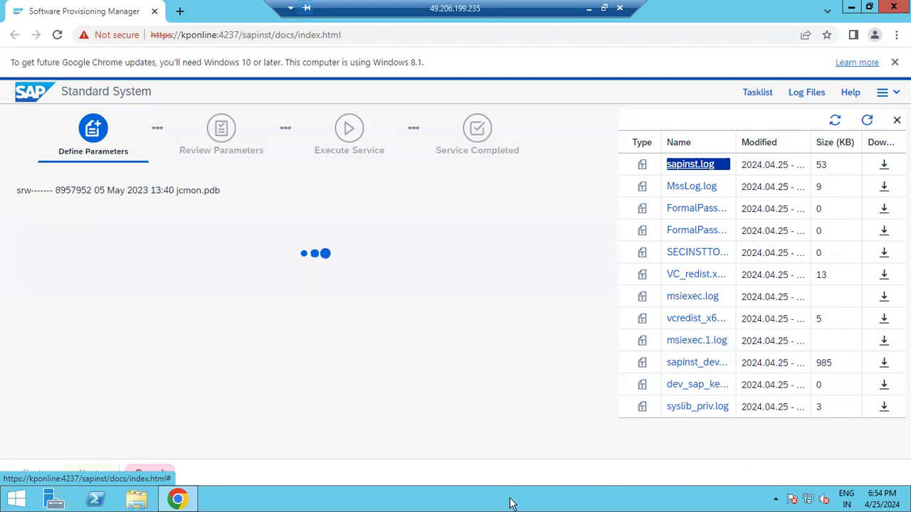
View the remote server's system properties to check its Windows edition, processor and installed memory.
left_click(130, 503)
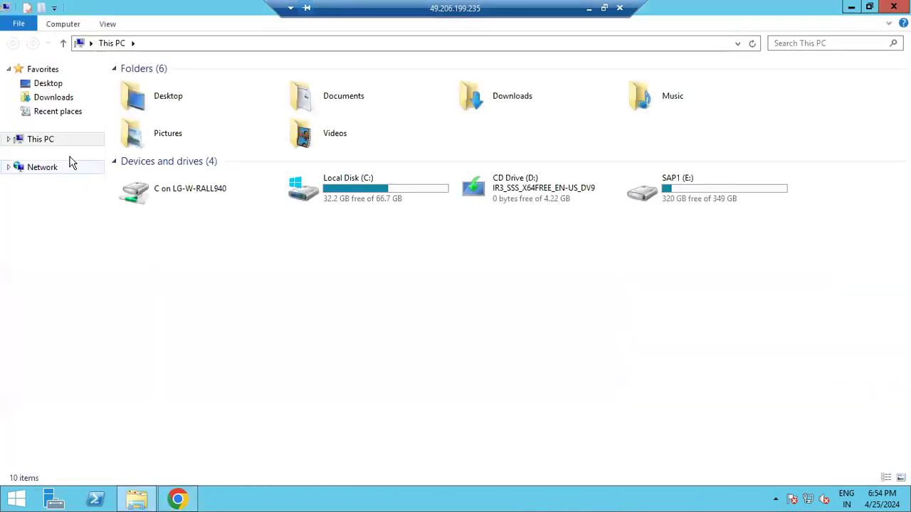
right_click(59, 144)
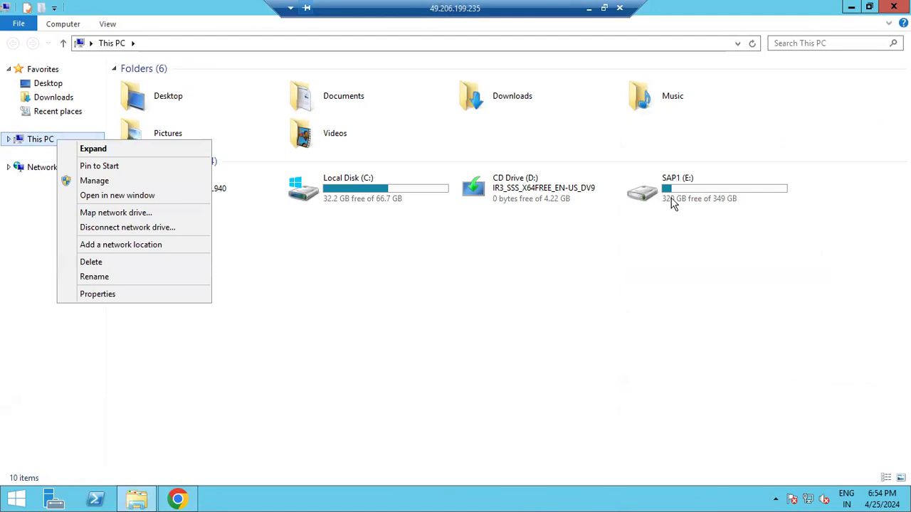
left_click(120, 299)
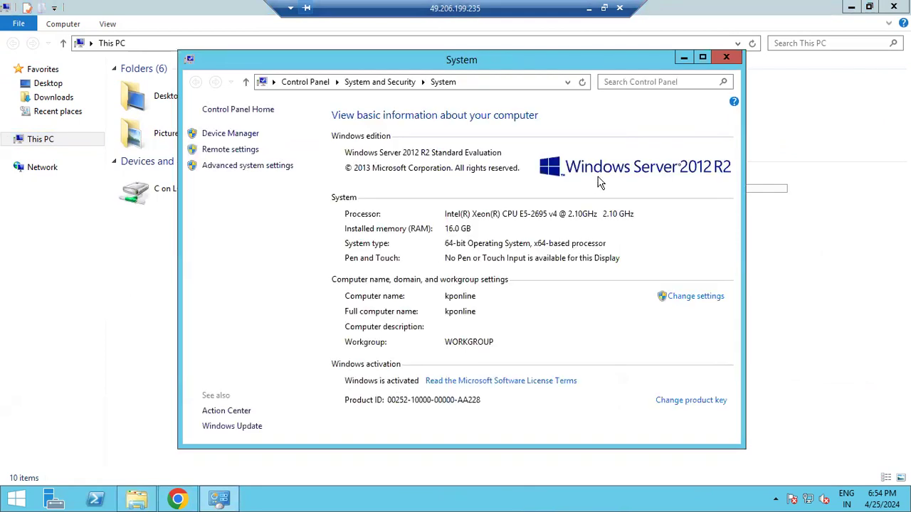
left_click(725, 62)
left_click(891, 9)
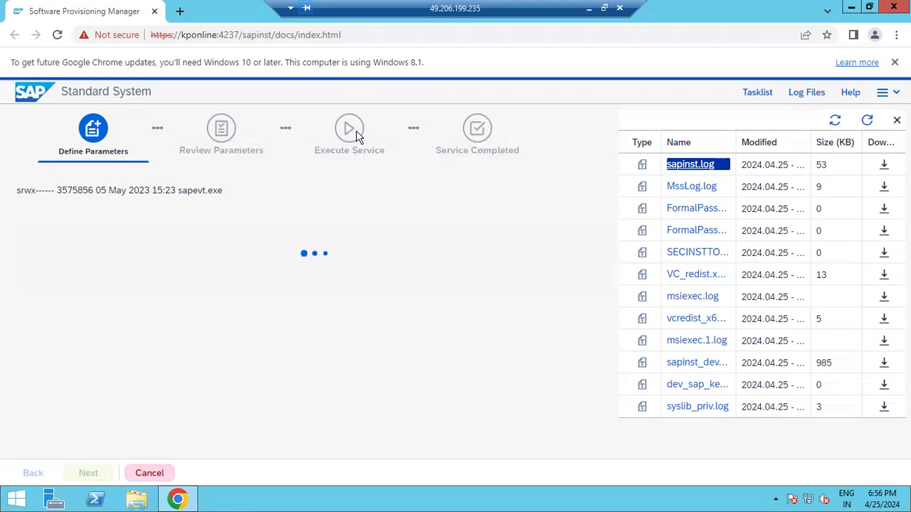
Refresh the log file list and re-examine sapinst.log while the kernel archive extraction runs.
left_click(867, 126)
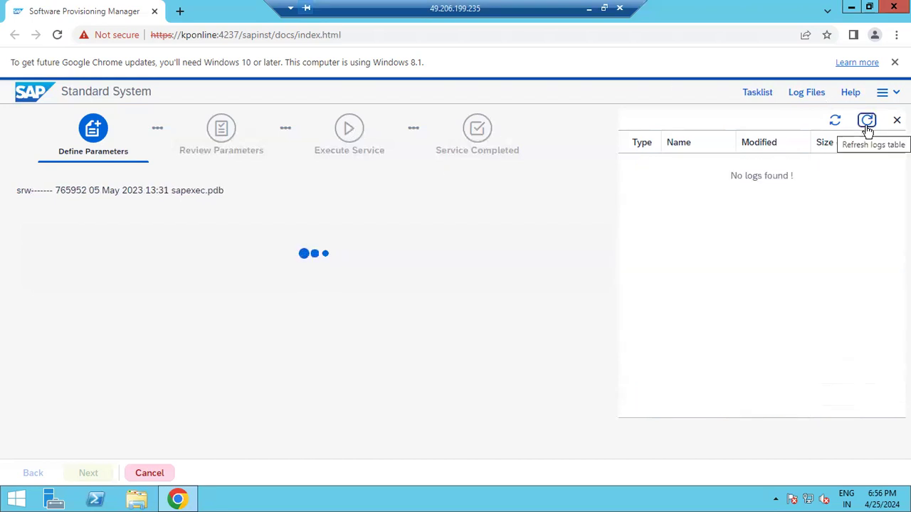
triple_click(690, 169)
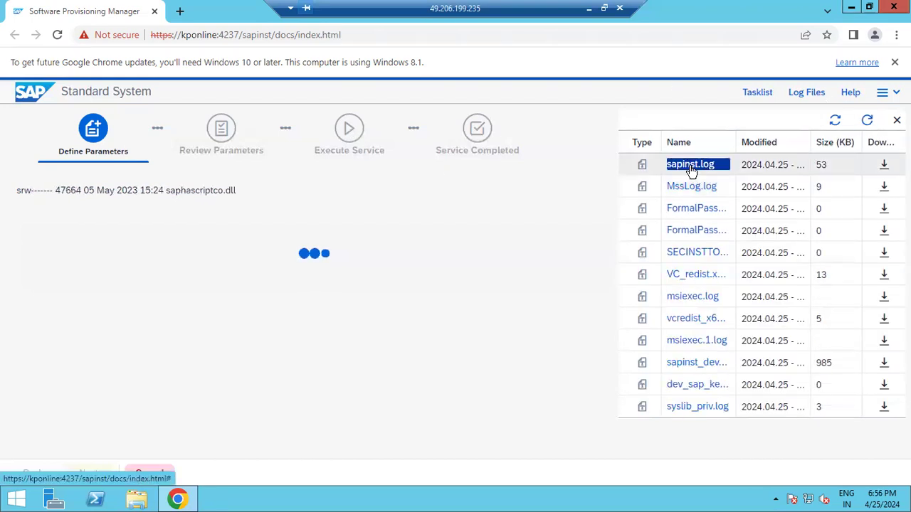
left_click(690, 169)
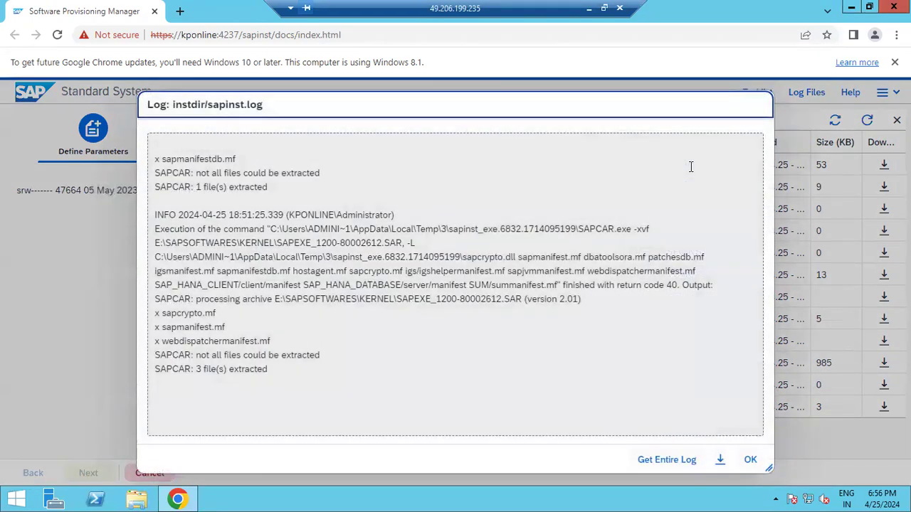
left_click(751, 461)
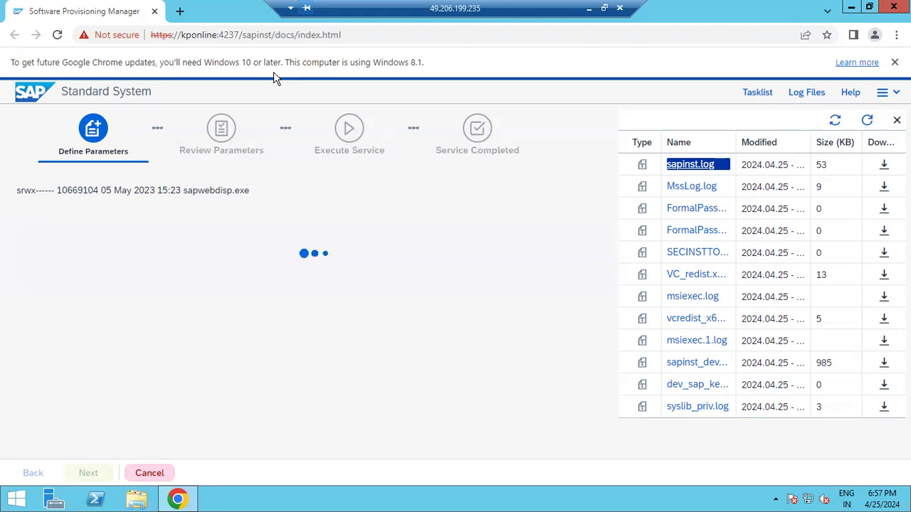
left_click(867, 121)
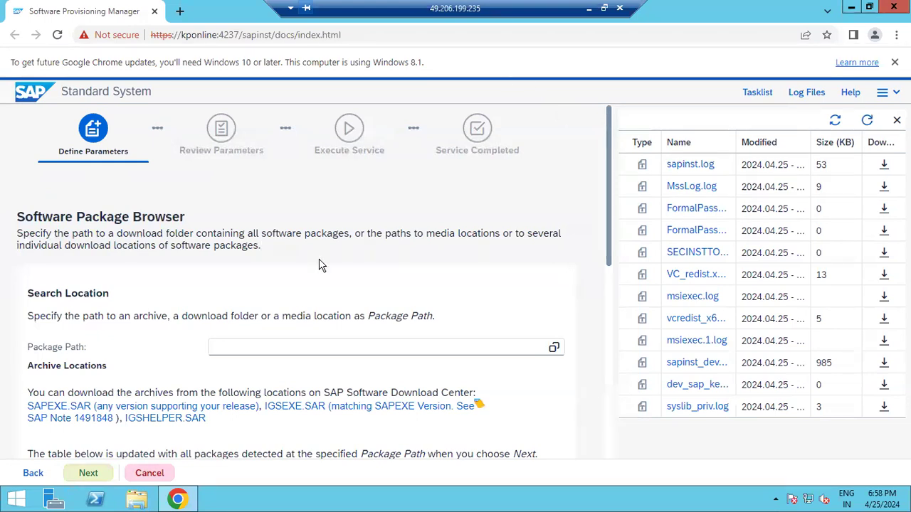
Check the status of the detected kernel packages and continue past the Software Package Browser with Package Path left empty.
scroll(319, 264, "down", 5)
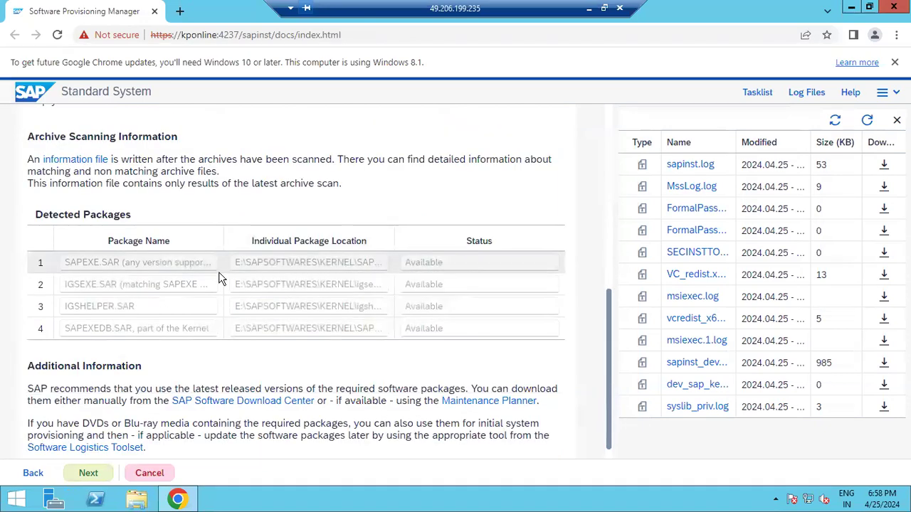
scroll(199, 282, "up", 5)
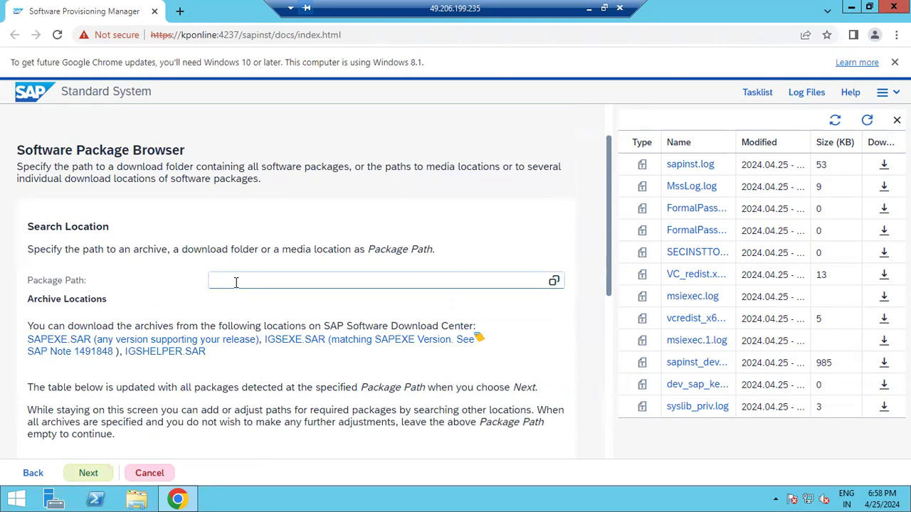
scroll(236, 281, "down", 5)
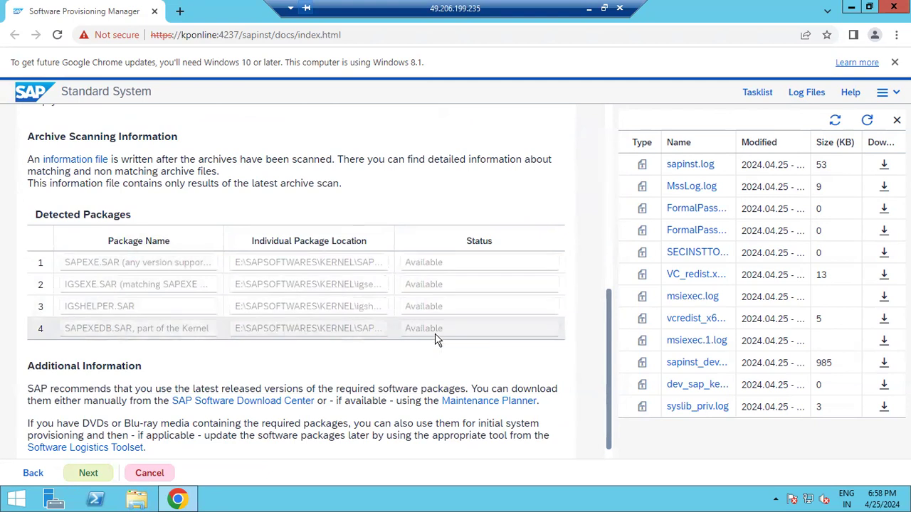
left_click(88, 475)
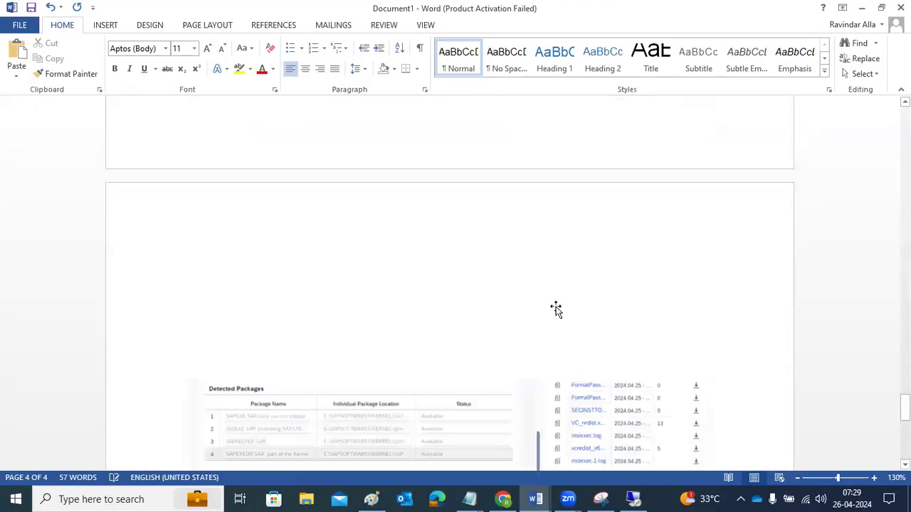
Add the Detected Packages screenshot on a new page of Document1 in Word.
scroll(556, 310, "up", 3)
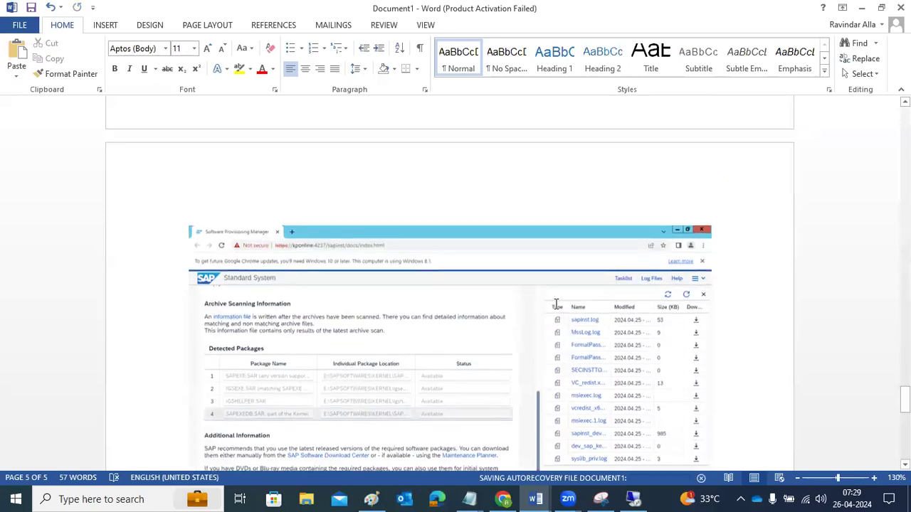
scroll(565, 320, "down", 5)
Switch back to the remote installer, examine the prerequisite checker entries in sapinst.log and refresh the log file list.
left_click(634, 499)
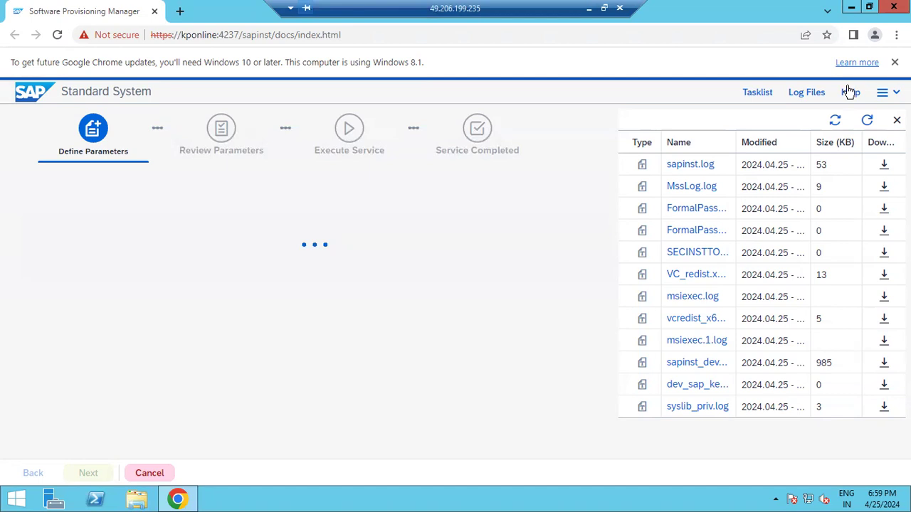
left_click(860, 127)
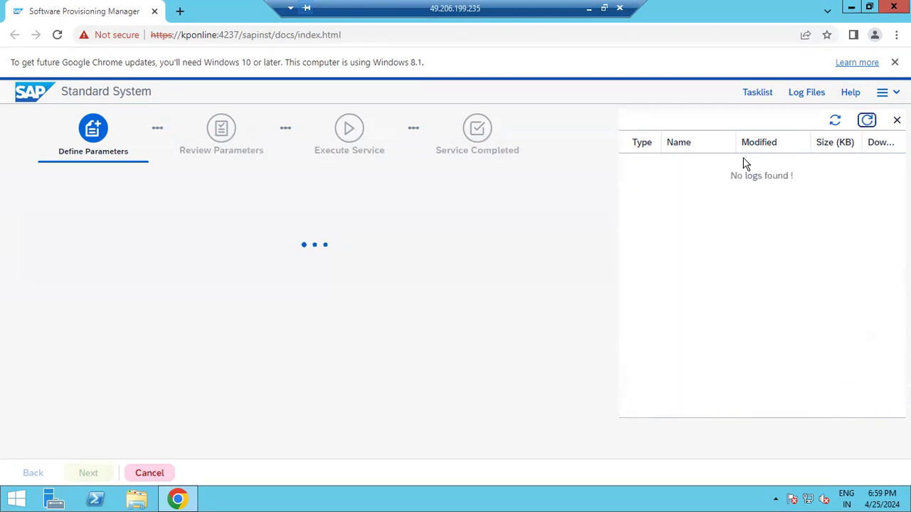
left_click(680, 166)
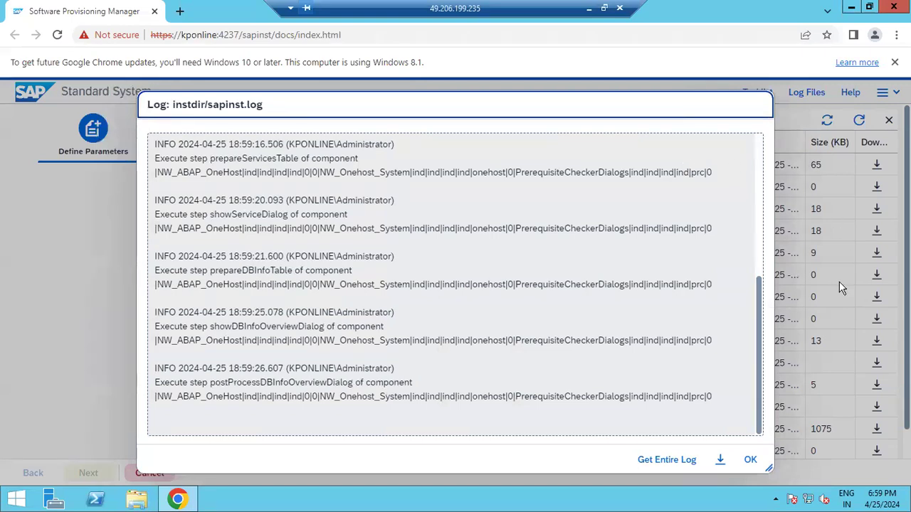
left_click(751, 459)
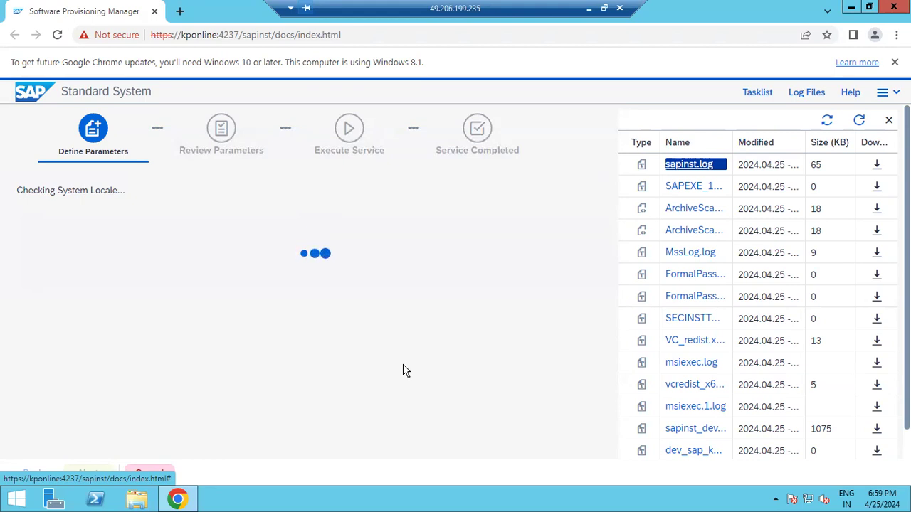
left_click(861, 120)
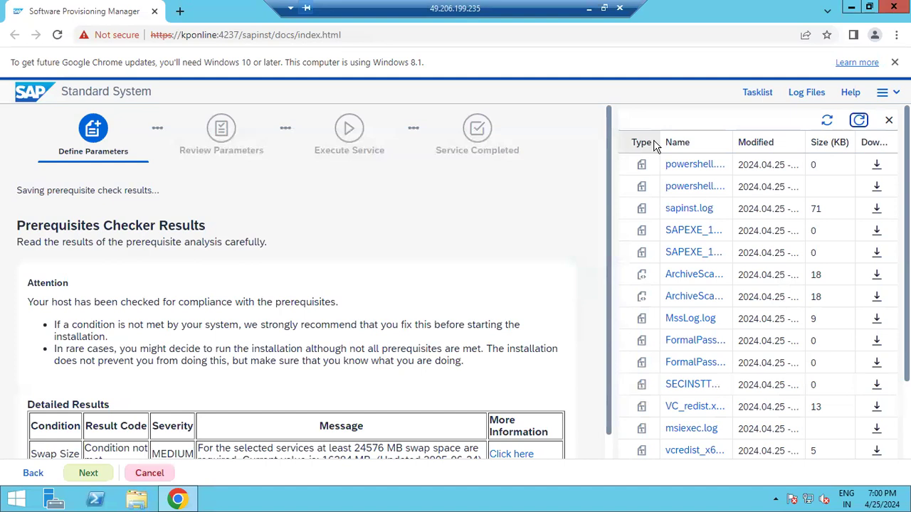
Bring the Prerequisites Checker detailed results into view and paste their screenshot at the end of Document1 in Word.
scroll(427, 297, "down", 1)
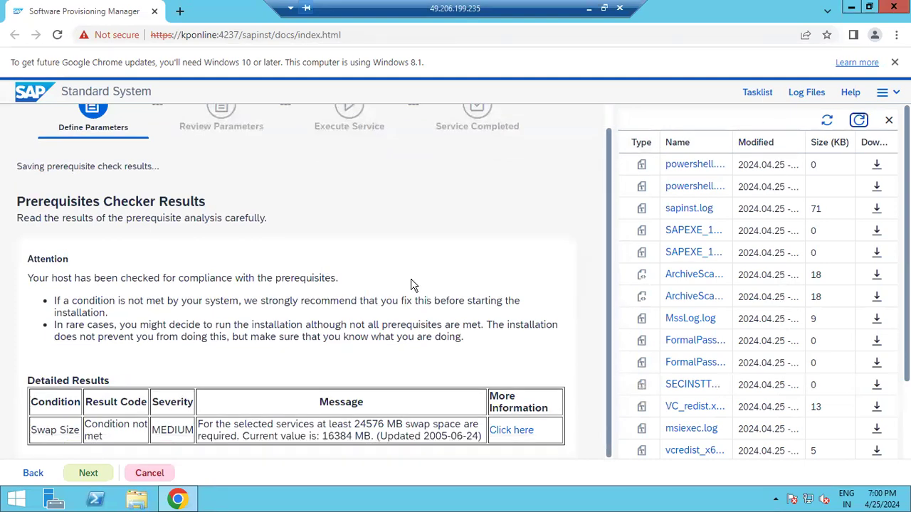
left_click(589, 9)
scroll(594, 242, "down", 3)
scroll(592, 290, "down", 3)
scroll(586, 289, "up", 3)
key("Return")
key("Return")
key("ctrl+v")
Switch back to the remote installer, highlight the swap space requirement in the Detailed Results and open the properties of This PC.
left_click(634, 498)
left_click_drag(246, 424, 396, 424)
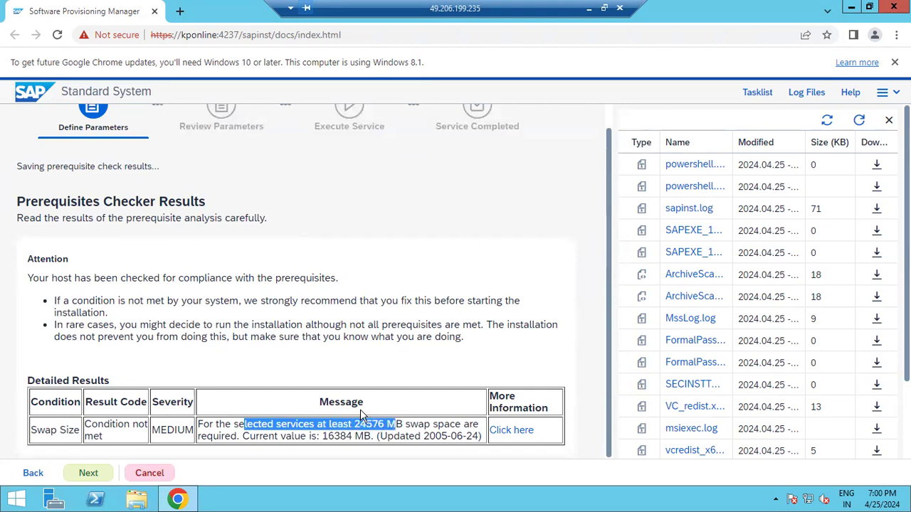
left_click(134, 501)
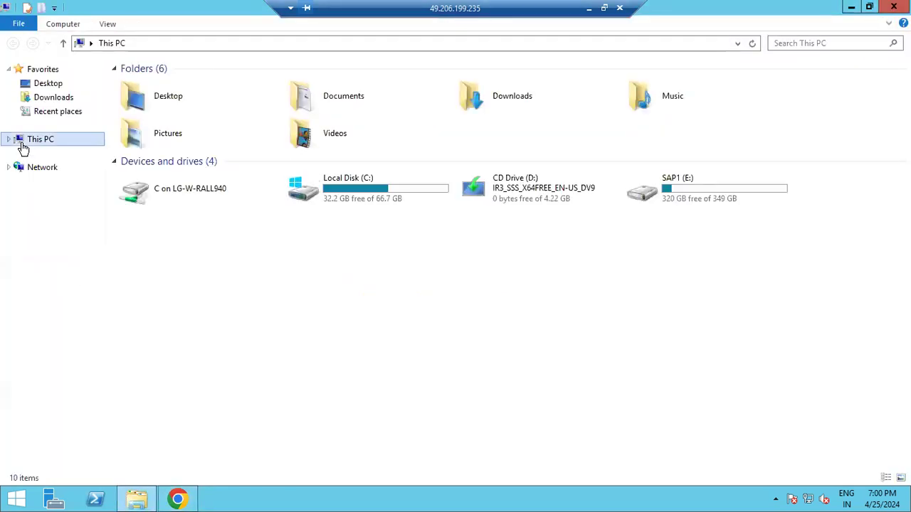
right_click(38, 144)
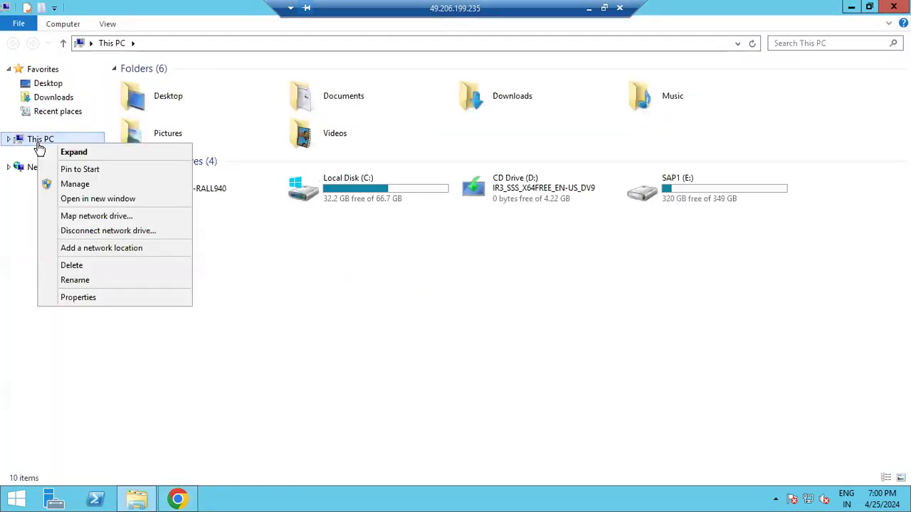
left_click(103, 299)
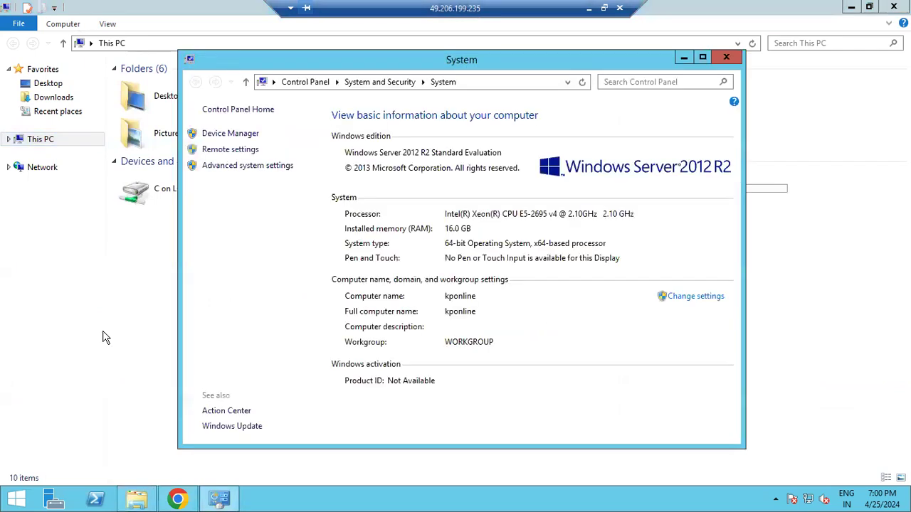
Open the Virtual Memory settings through the advanced system properties and advanced performance options.
left_click(241, 151)
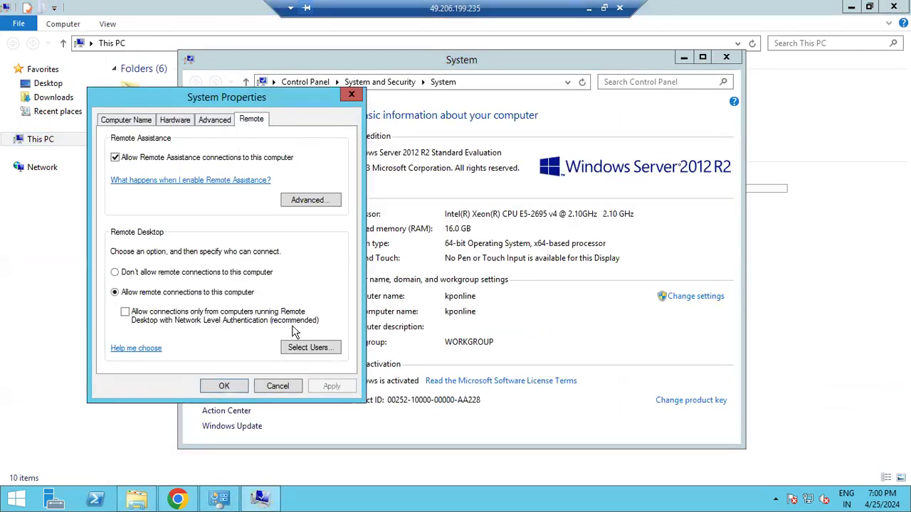
left_click(209, 123)
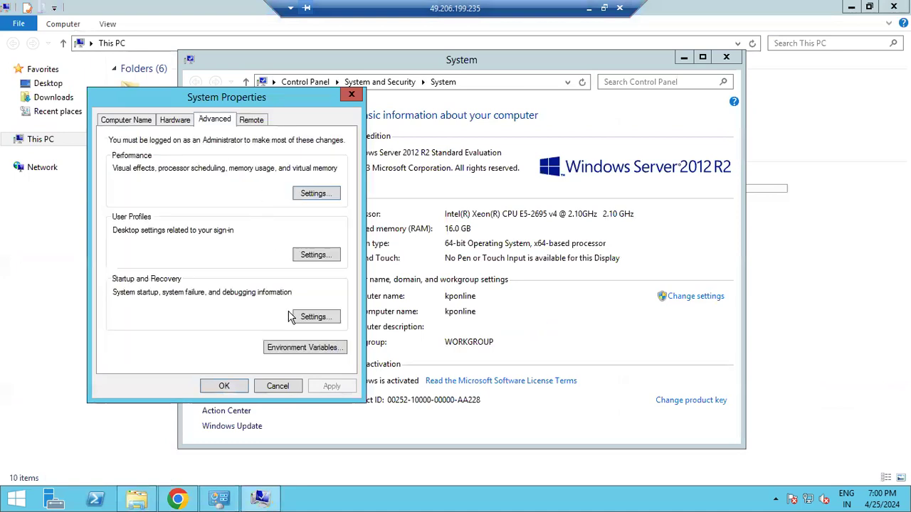
left_click(311, 194)
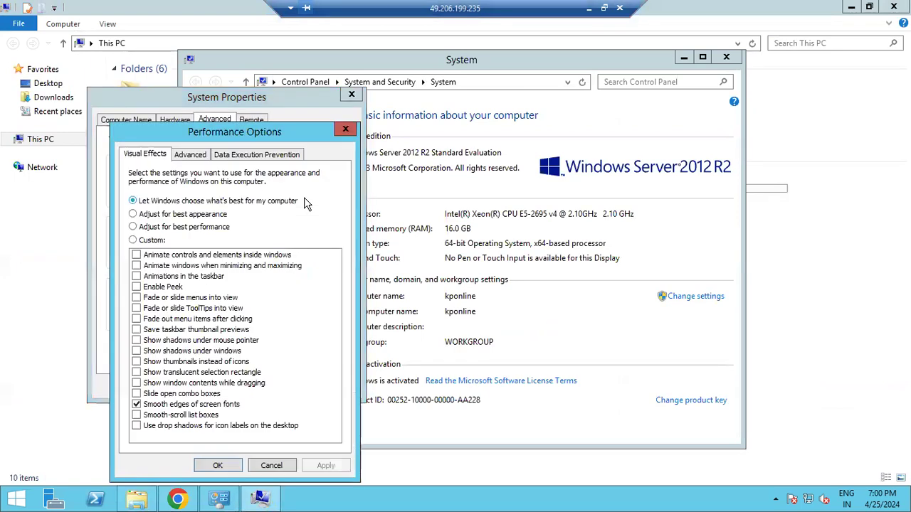
left_click(187, 156)
left_click(311, 306)
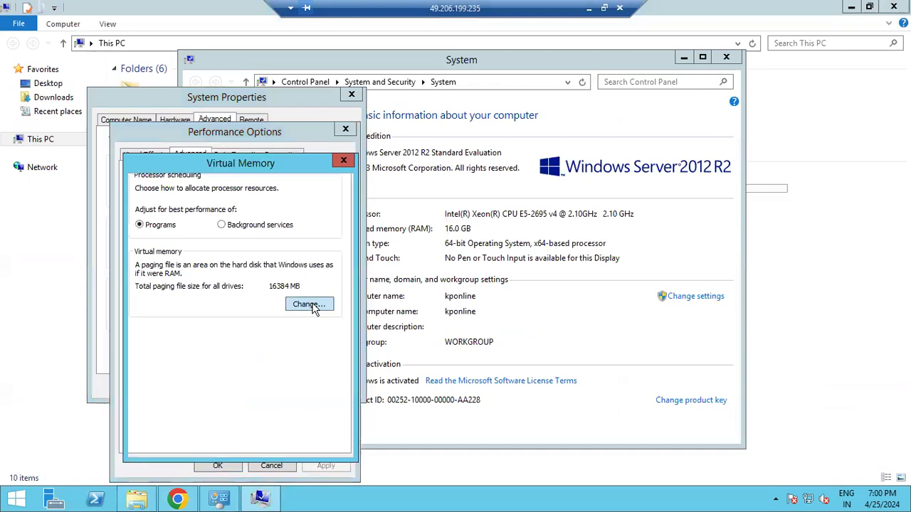
Turn off automatic paging file management and set drive E: to a custom size of 16000 MB initial and 42000 MB maximum.
left_click(144, 188)
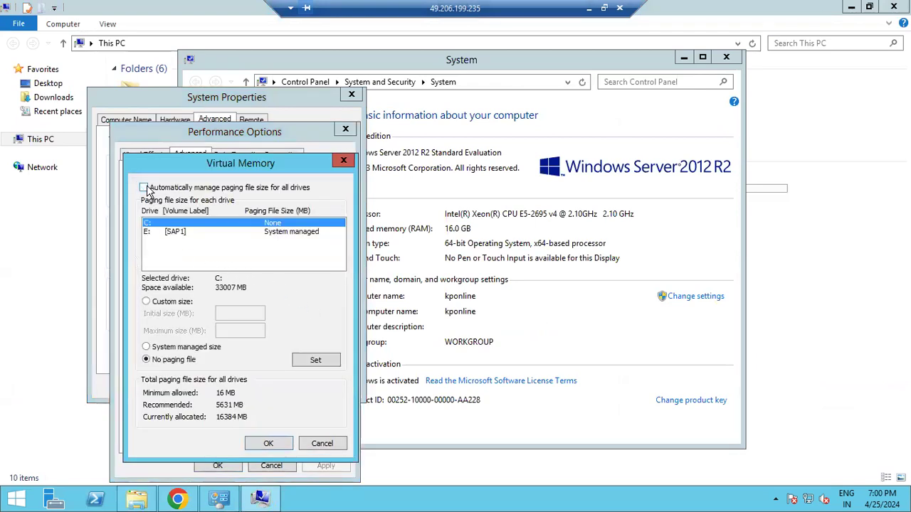
left_click(177, 232)
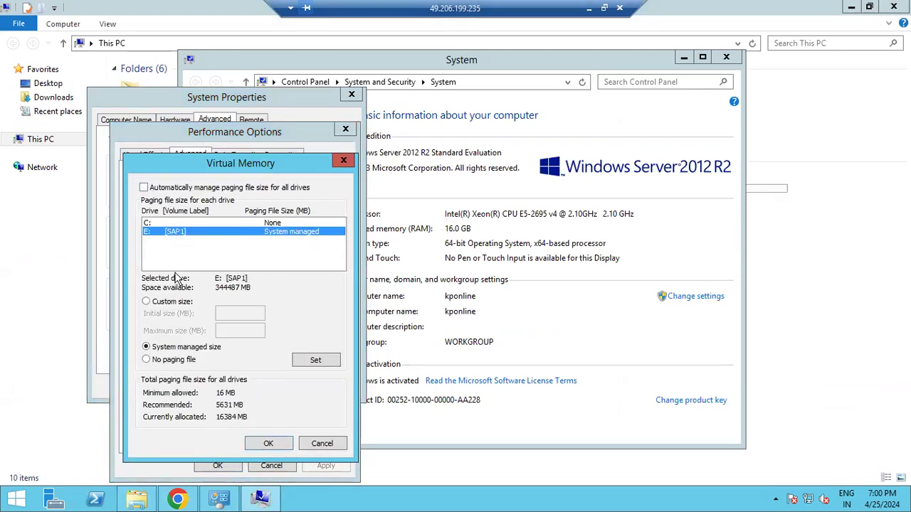
left_click(157, 303)
left_click(232, 317)
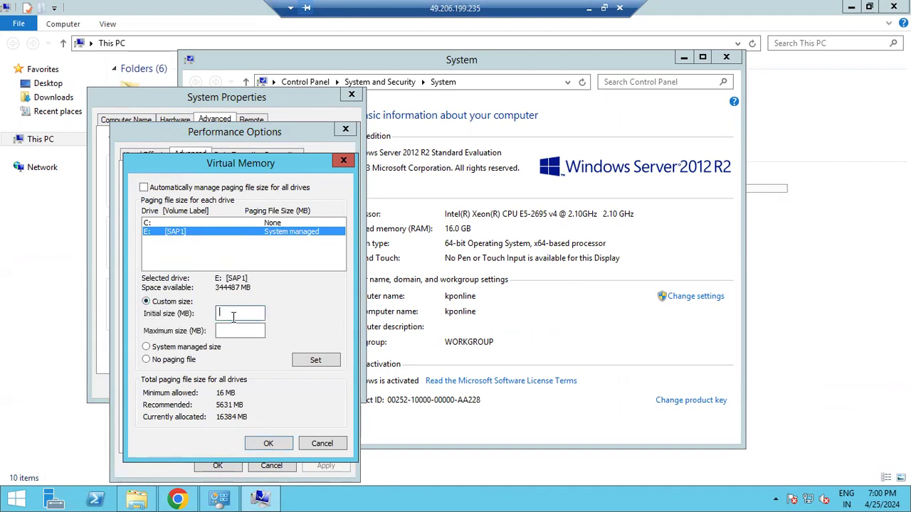
type("16000")
left_click(240, 329)
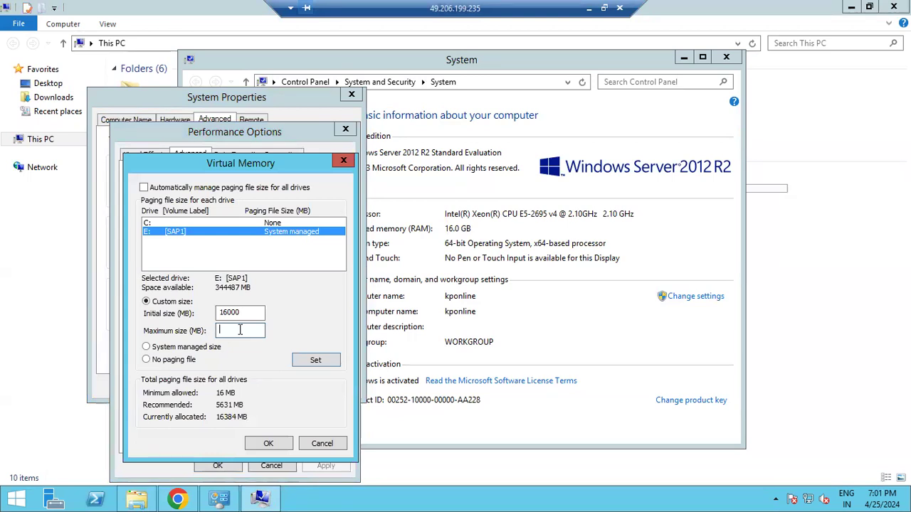
type("42000")
left_click(302, 364)
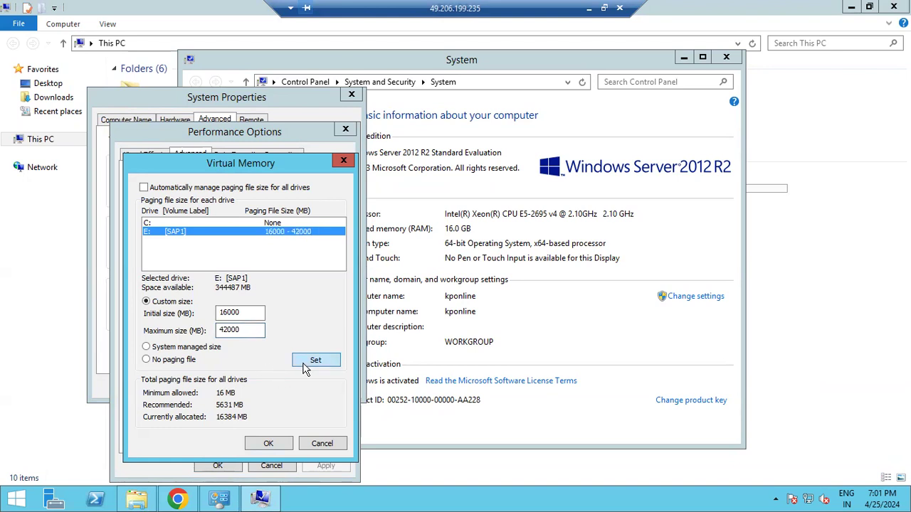
Confirm the paging file change, postpone the computer restart and close the System and This PC windows.
left_click(269, 442)
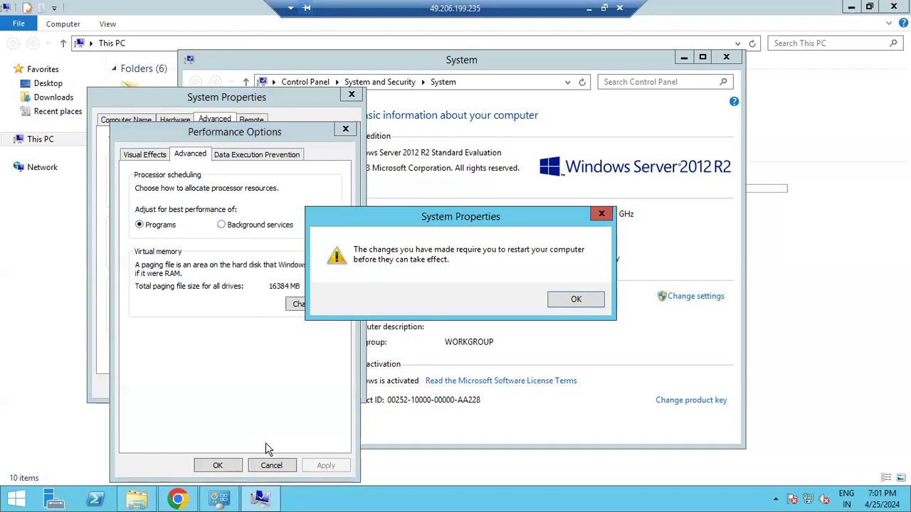
left_click(572, 301)
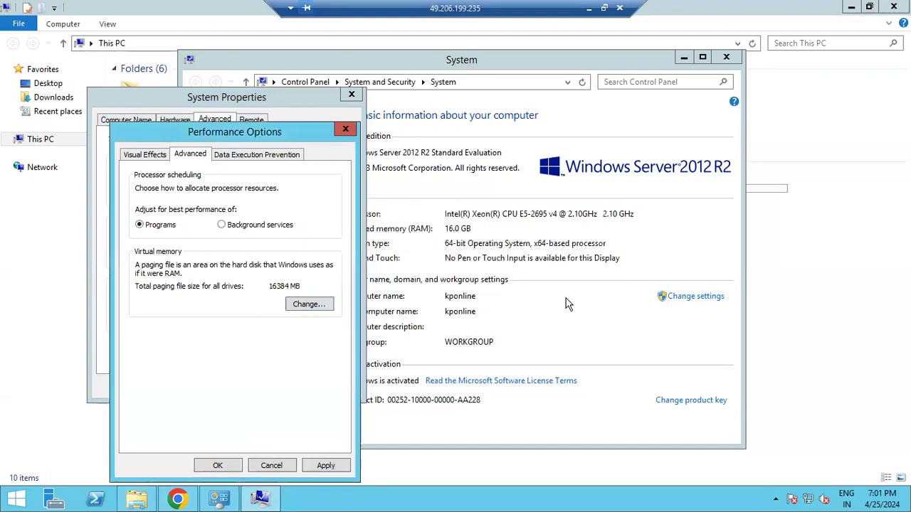
left_click(220, 464)
left_click(232, 387)
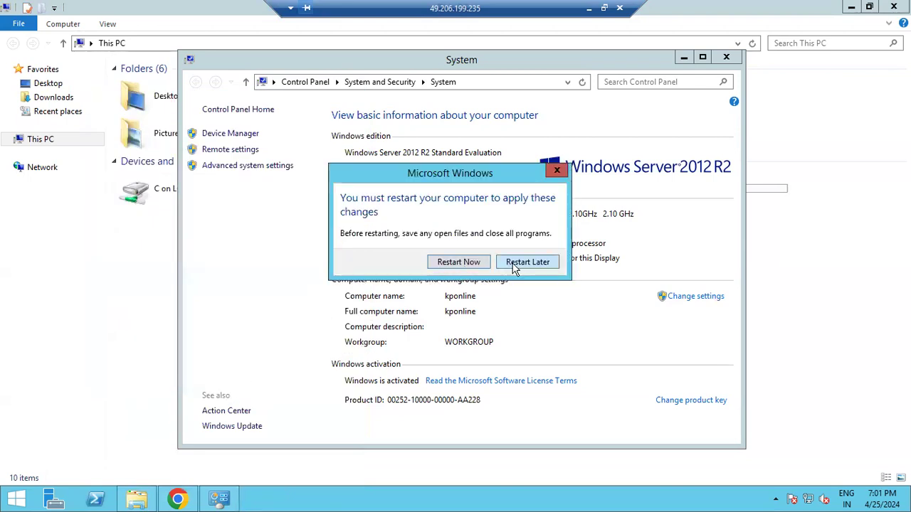
left_click(527, 261)
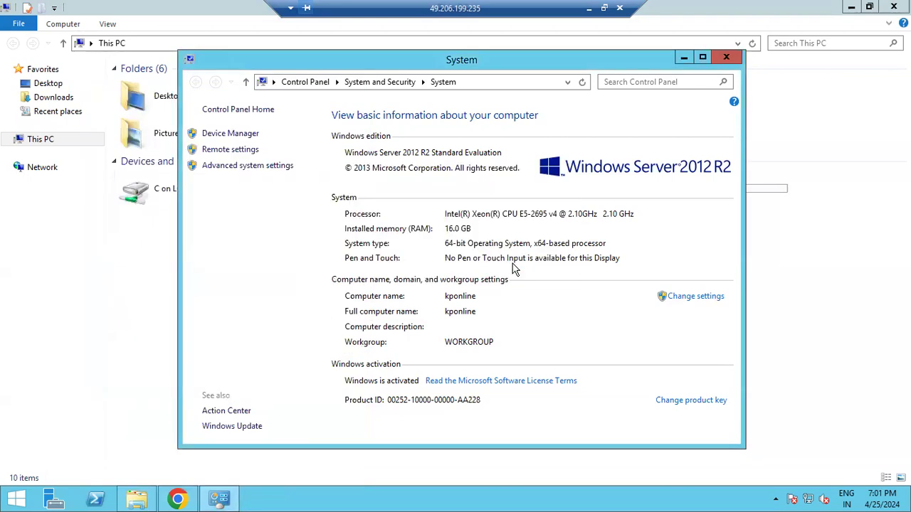
left_click(726, 57)
left_click(890, 7)
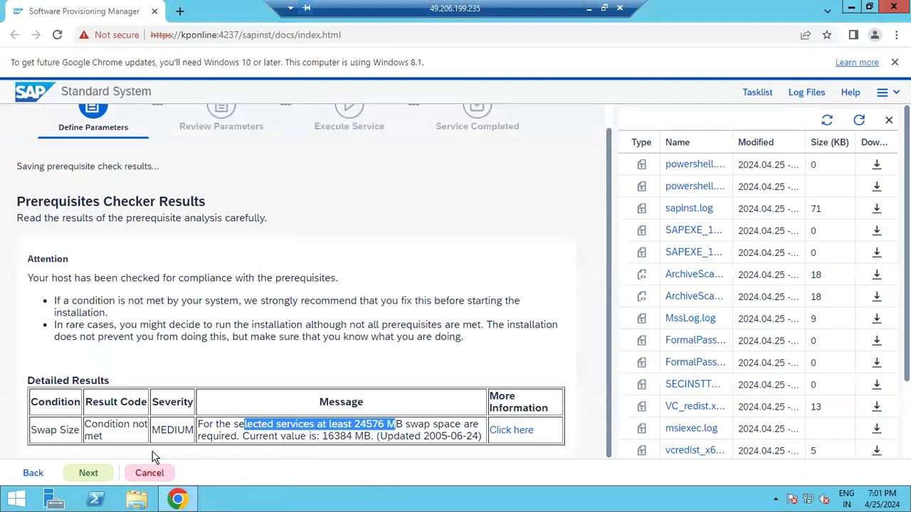
Continue past the Prerequisites Checker Results and add a screenshot of the repeat-checks question to the end of Document1 in Word.
left_click(98, 474)
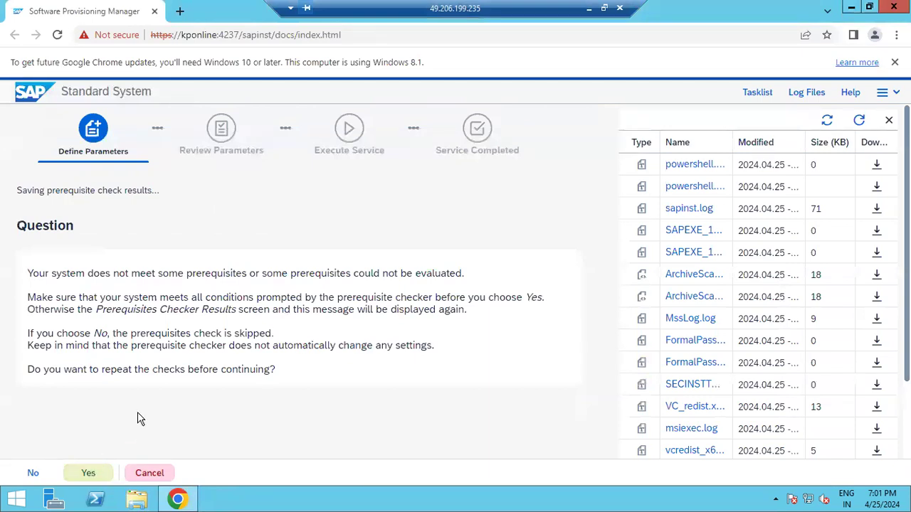
left_click(589, 7)
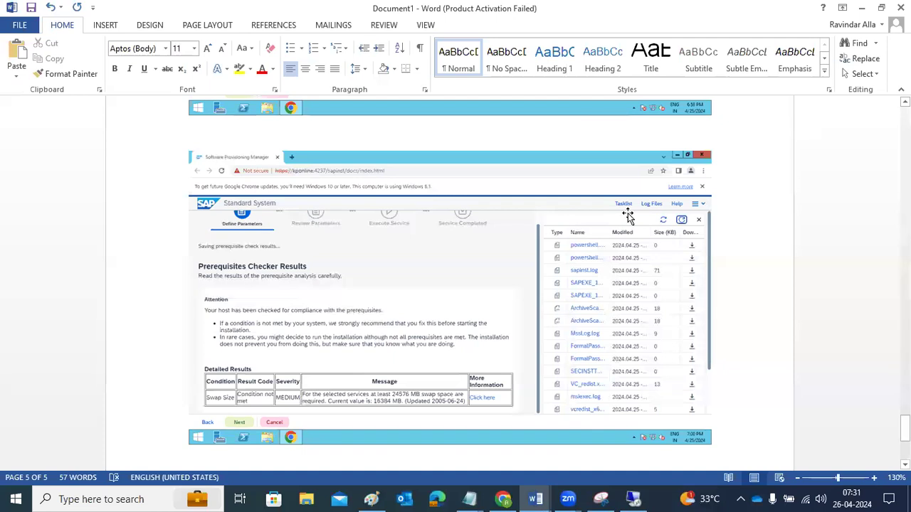
scroll(628, 217, "down", 1)
left_click(647, 498)
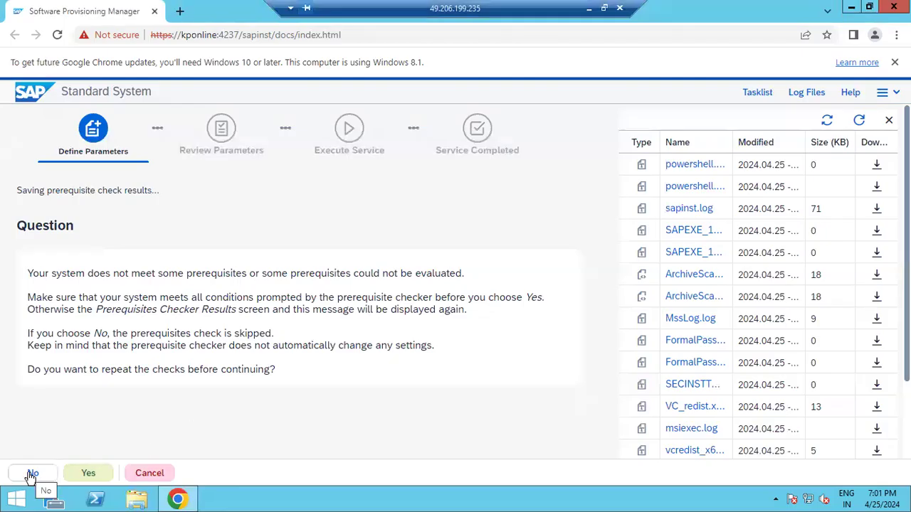
Highlight the sentence about skipping the check, answer No to repeating it and paste the highlighted question's screenshot at the end of Document1 in Word.
left_click_drag(80, 333, 287, 337)
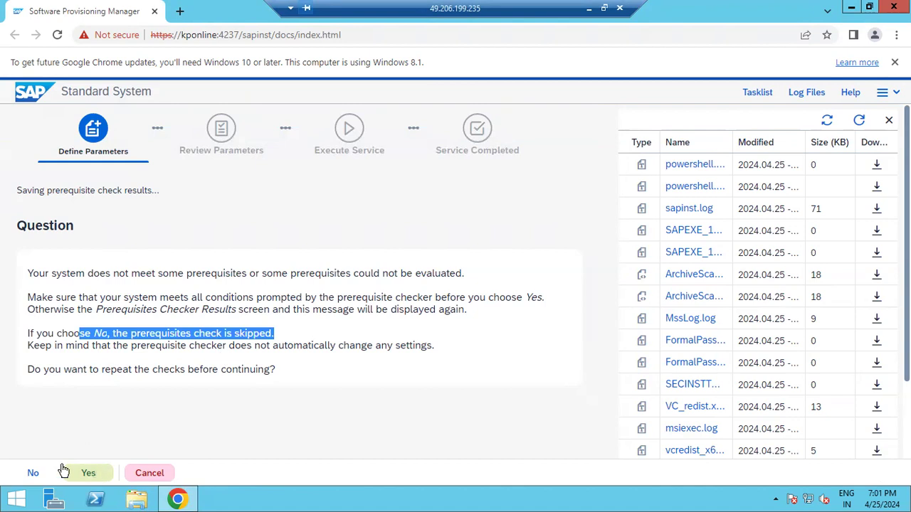
left_click(33, 474)
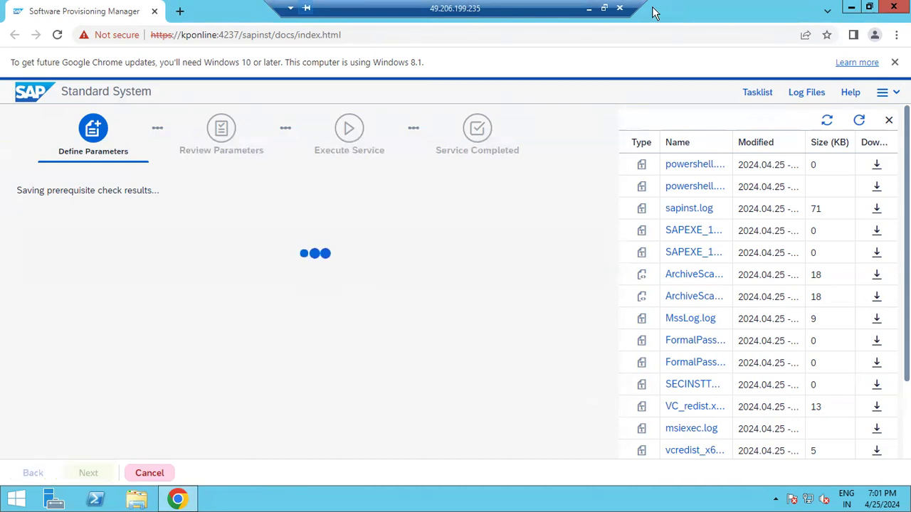
left_click(588, 8)
scroll(605, 61, "down", 7)
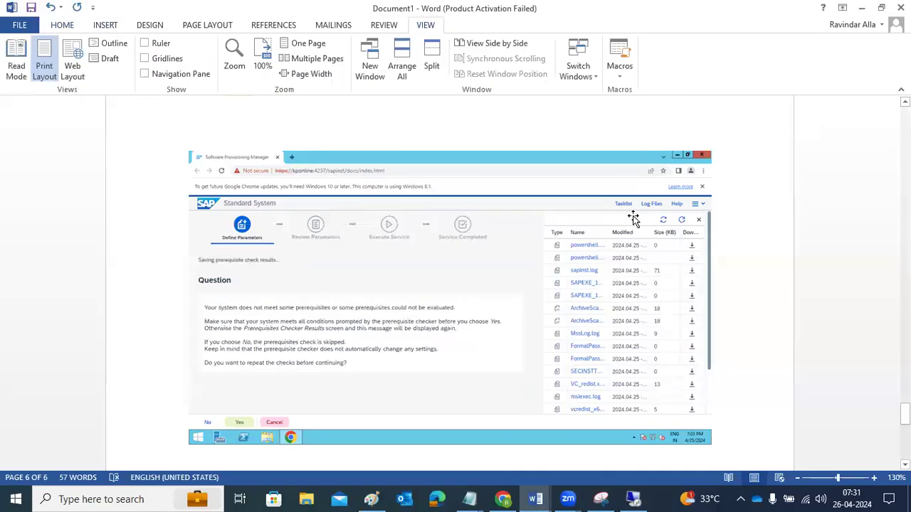
scroll(648, 242, "down", 6)
scroll(719, 214, "up", 3)
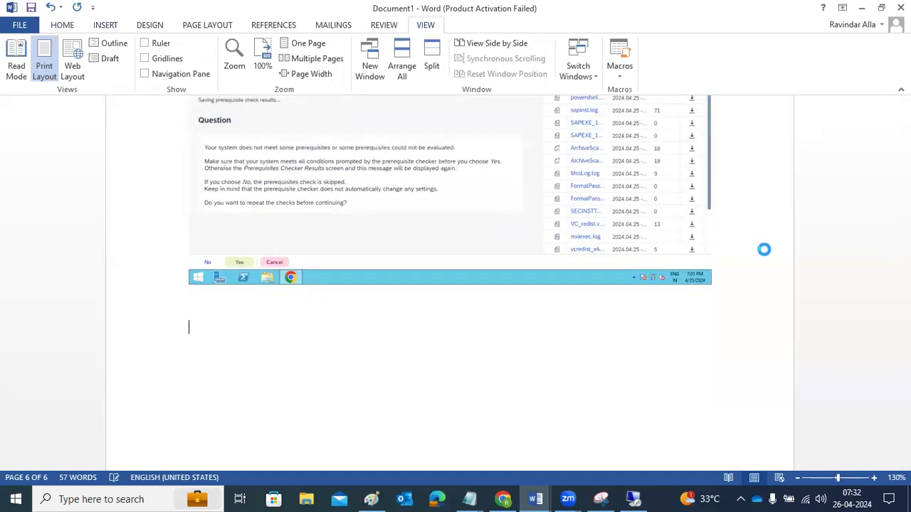
Switch to the remote installer, choose SAPHOSTAGENT62_62-80004825.SAR from E:\SAPSOFTWARES as the Package Path and continue.
left_click(631, 499)
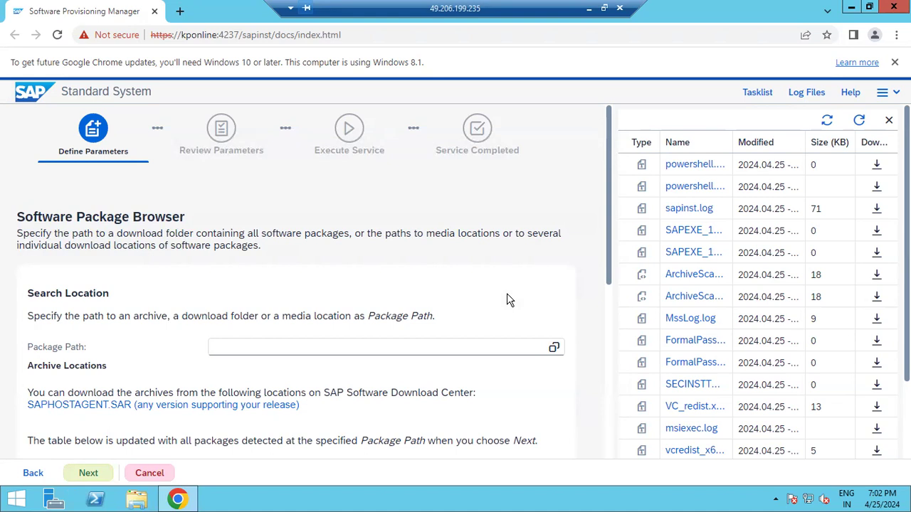
left_click(555, 349)
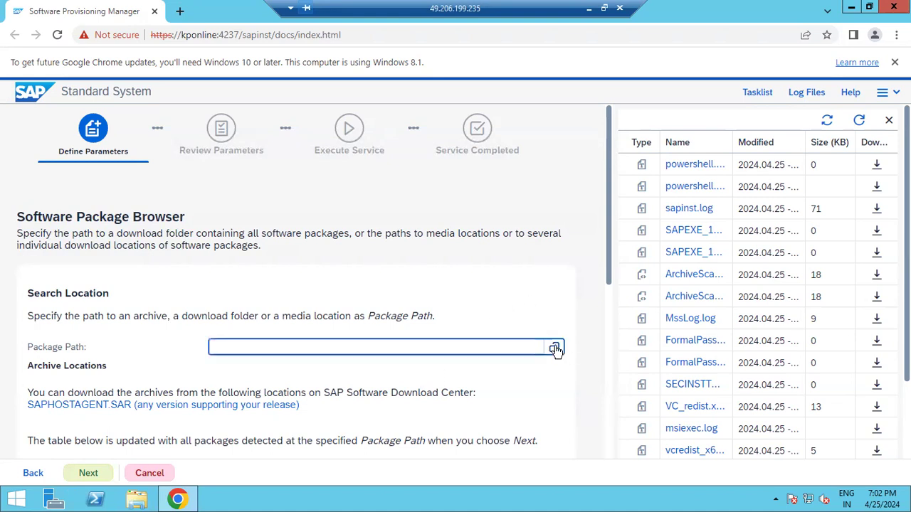
left_click(555, 349)
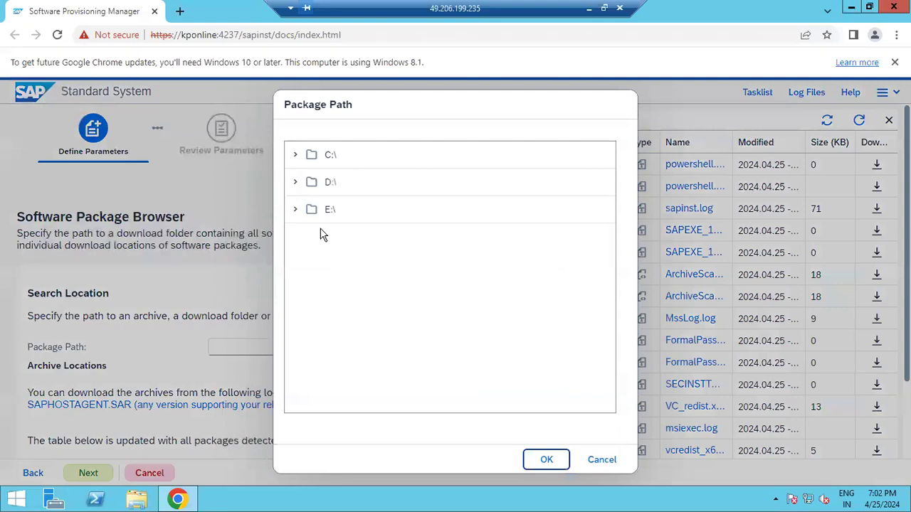
left_click(296, 209)
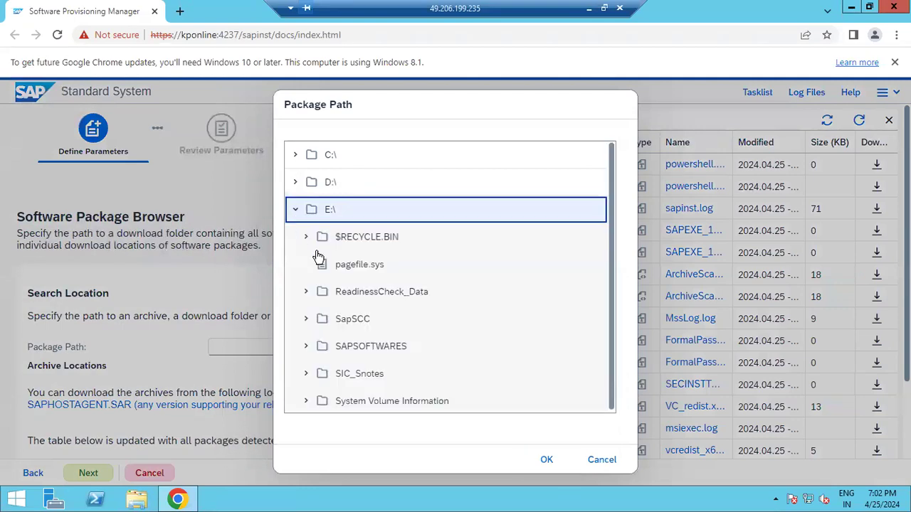
left_click(307, 345)
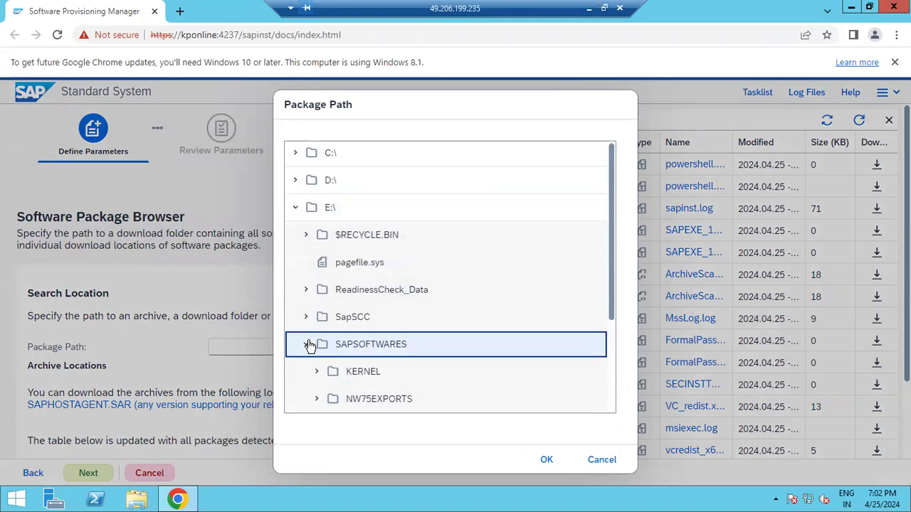
left_click(318, 318)
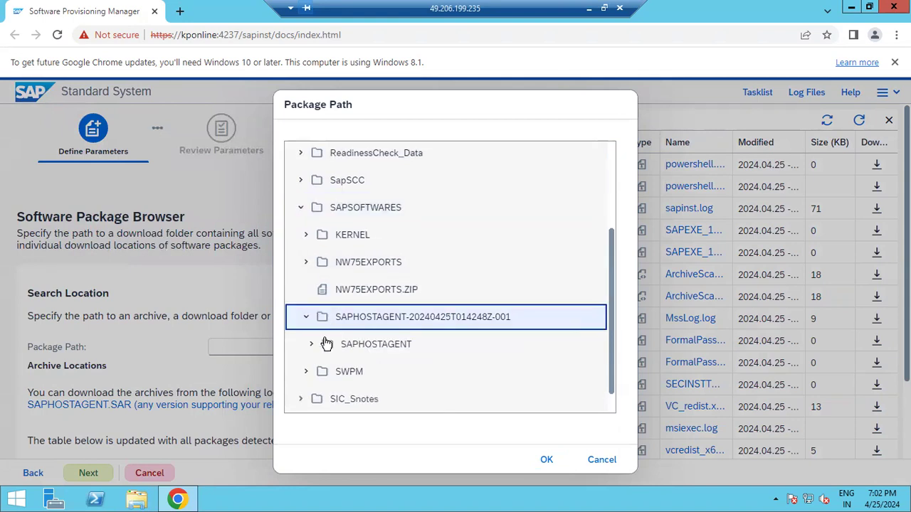
left_click(313, 346)
left_click(374, 377)
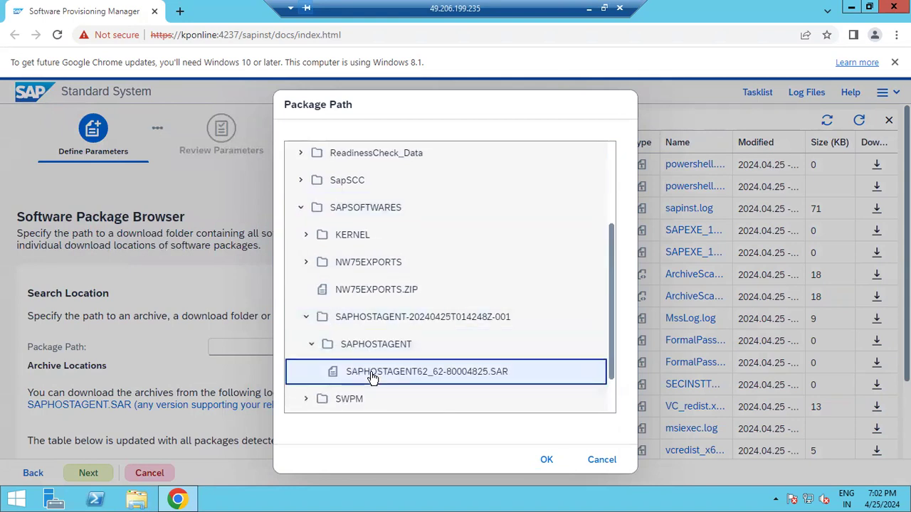
left_click(539, 460)
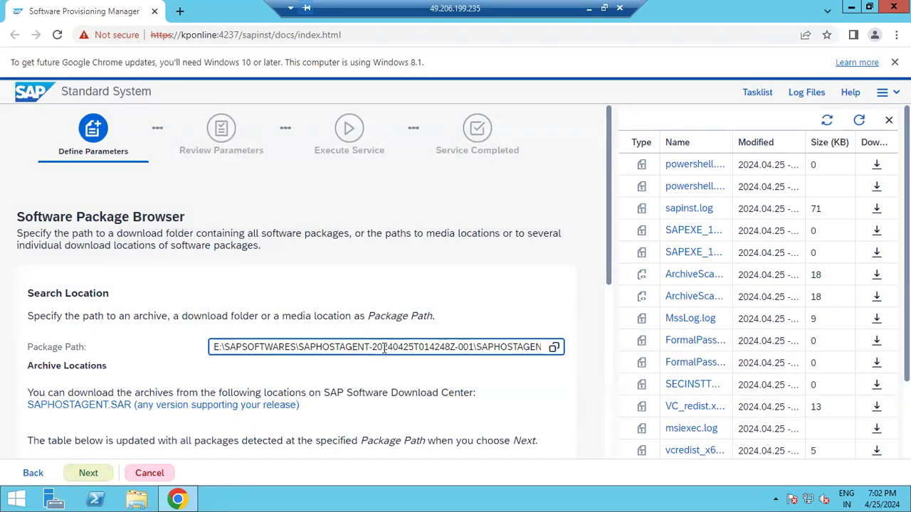
left_click(90, 474)
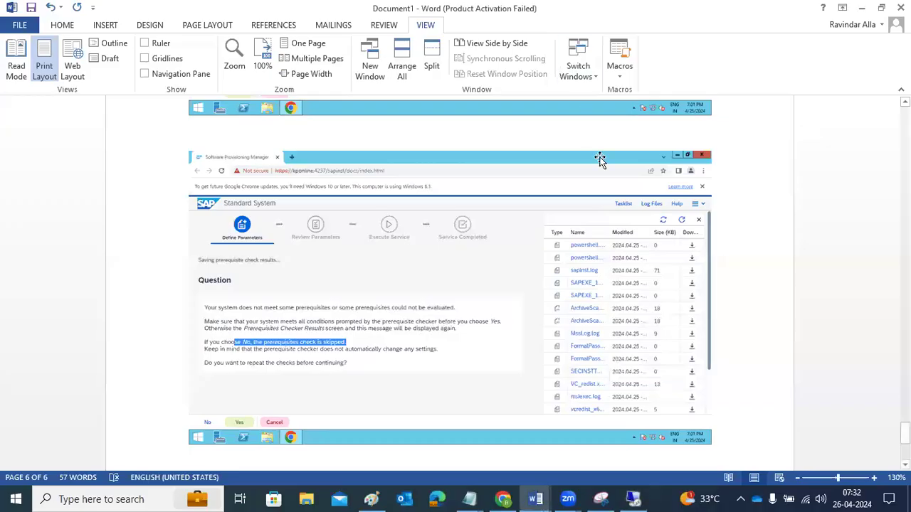
Paste the Package Path screenshot at the end of Document1 in Word and switch back to the remote installer.
scroll(740, 346, "down", 4)
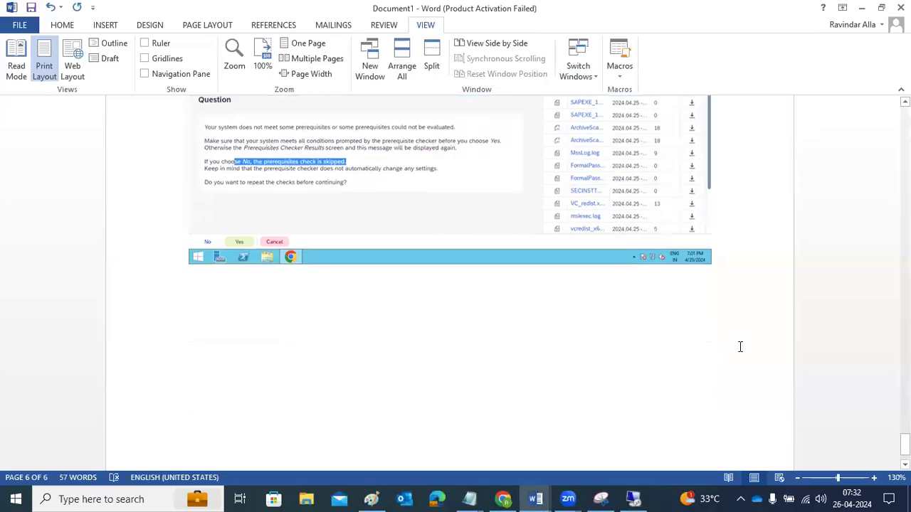
key("Return")
key("Return")
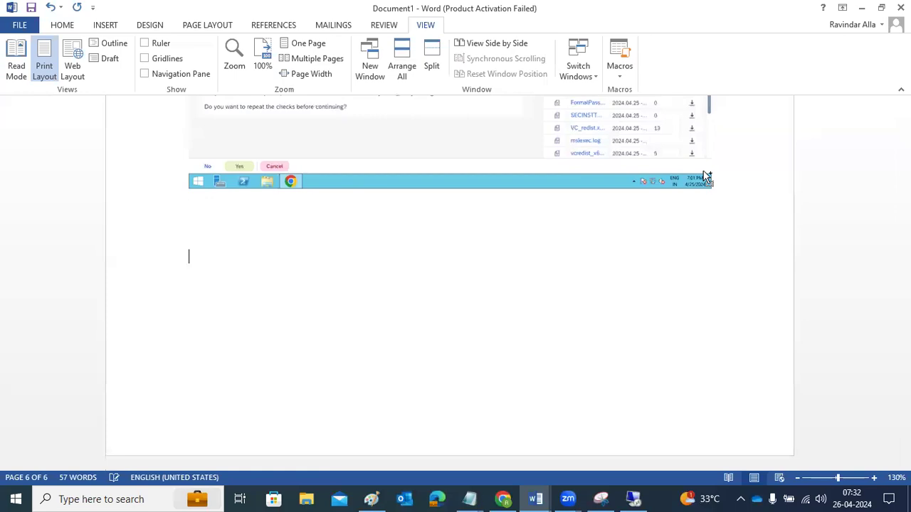
left_click(634, 499)
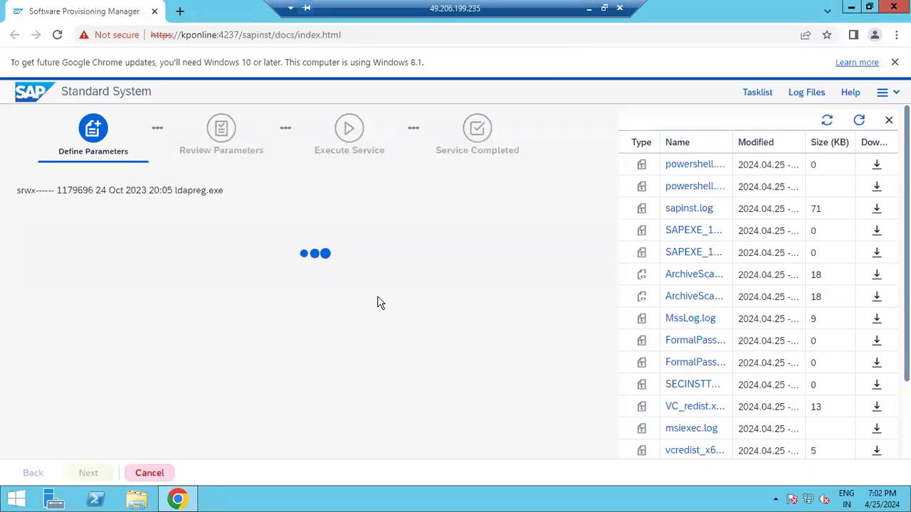
Refresh the log file list, highlight the status of the detected SAPHOSTAGENT.SAR package and continue past the Software Package Browser.
left_click(858, 121)
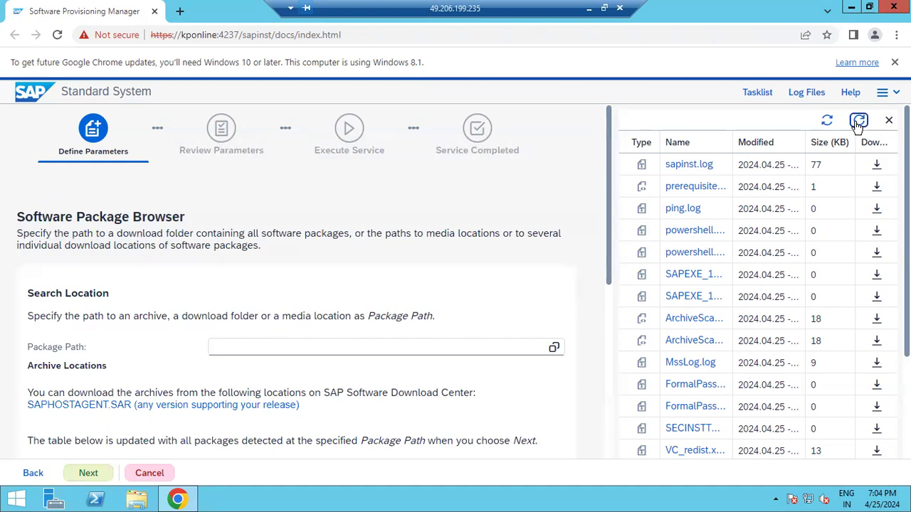
scroll(427, 333, "down", 3)
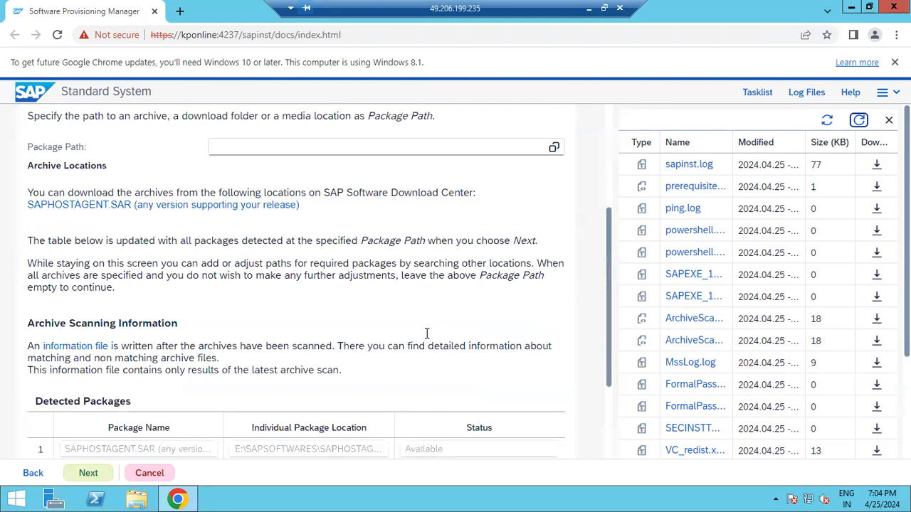
scroll(427, 333, "down", 2)
left_click_drag(410, 316, 435, 314)
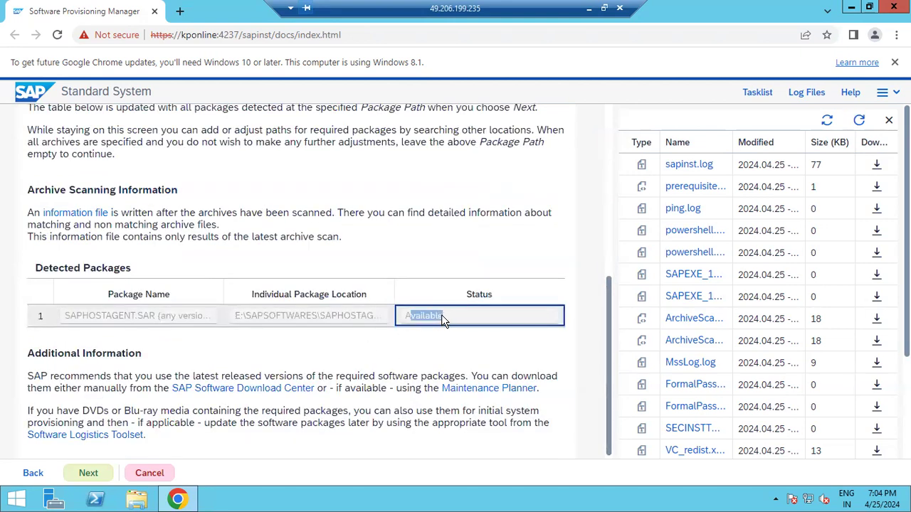
left_click(86, 474)
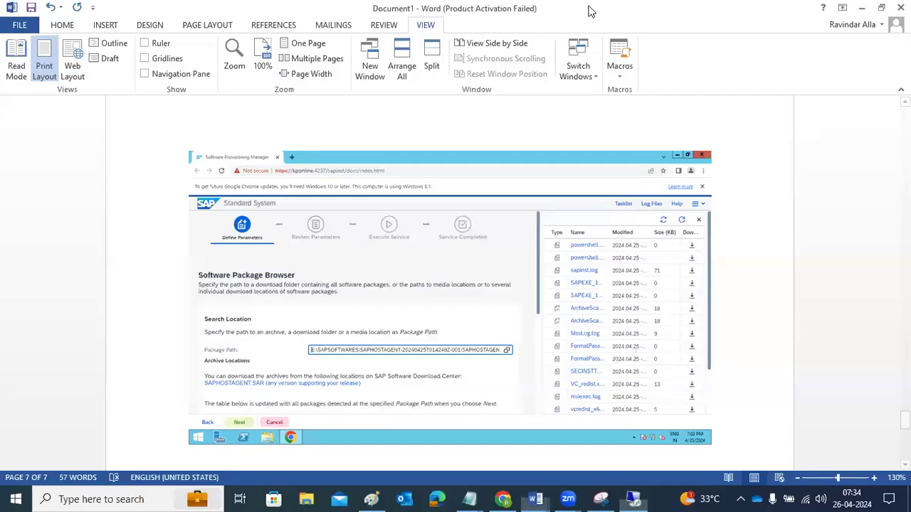
Add the Detected Packages screenshot at the end of Document1 in Word and return to the remote installer.
scroll(740, 347, "down", 5)
scroll(742, 357, "up", 4)
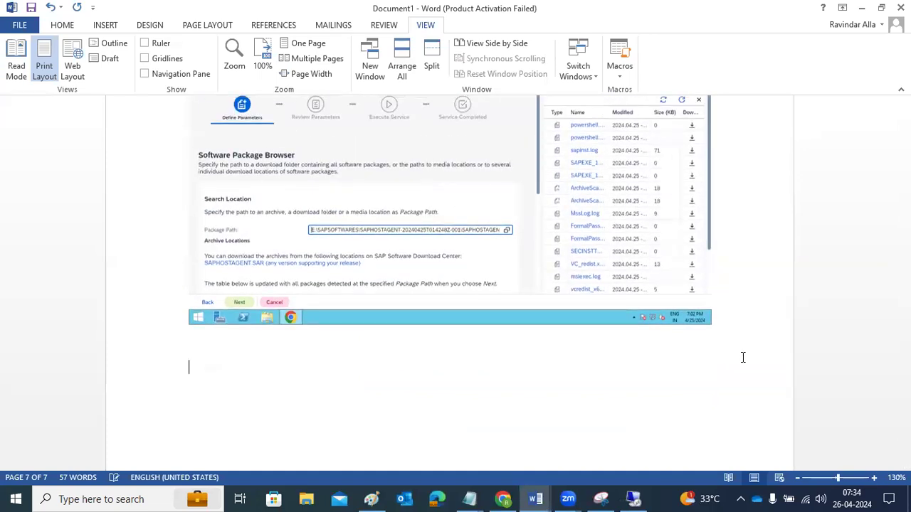
left_click(633, 499)
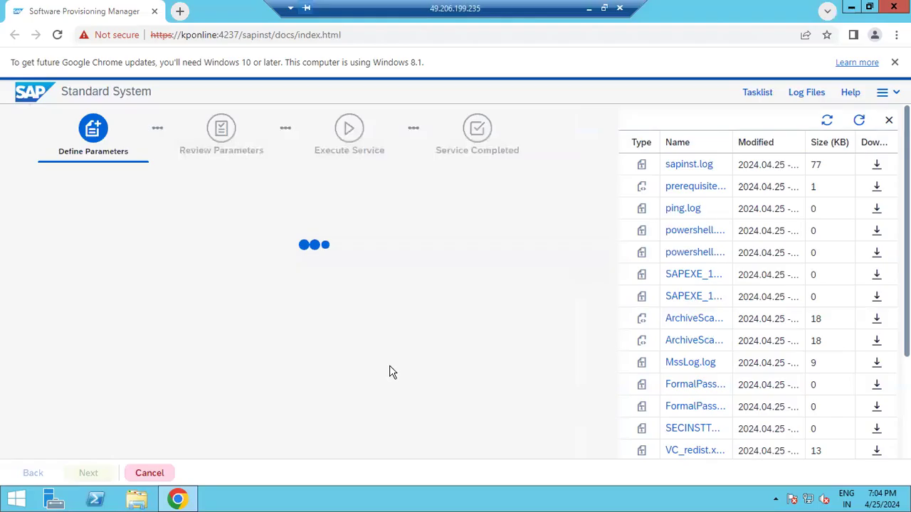
Refresh the log file list and view the latest entries of sapinst.log.
left_click(859, 120)
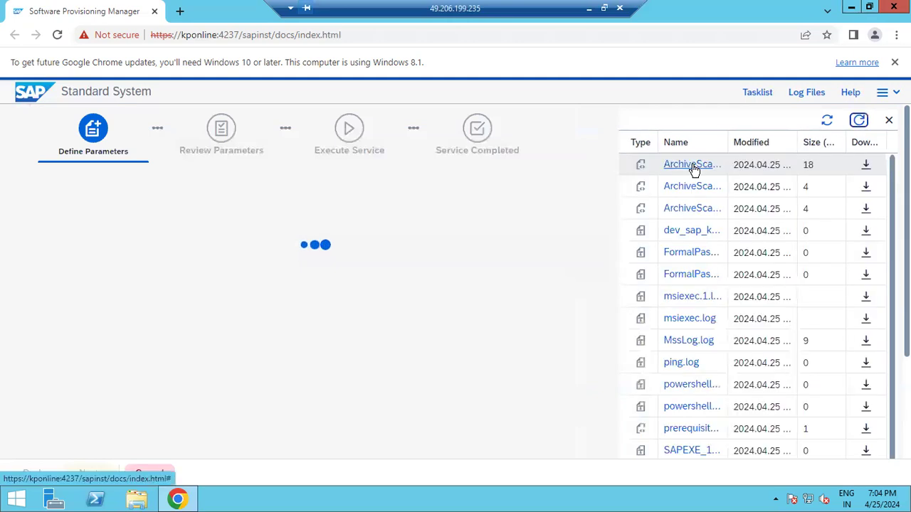
double_click(689, 165)
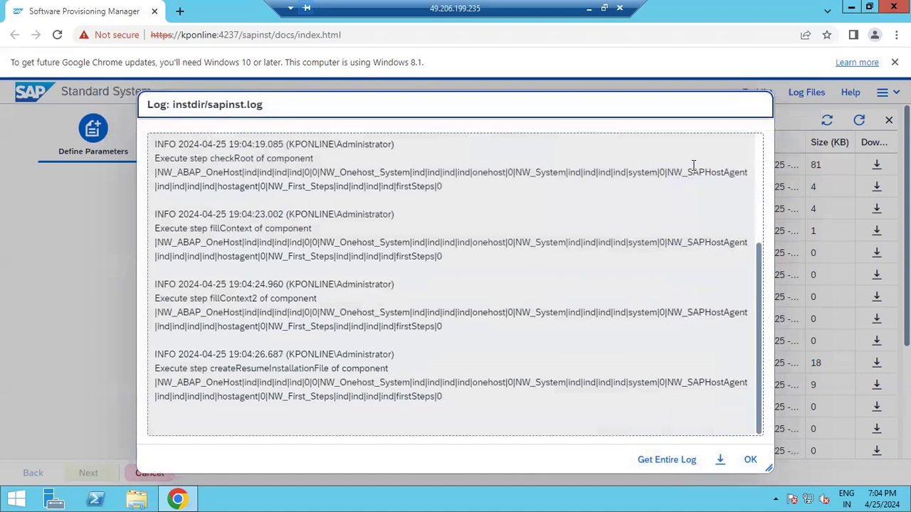
left_click(750, 461)
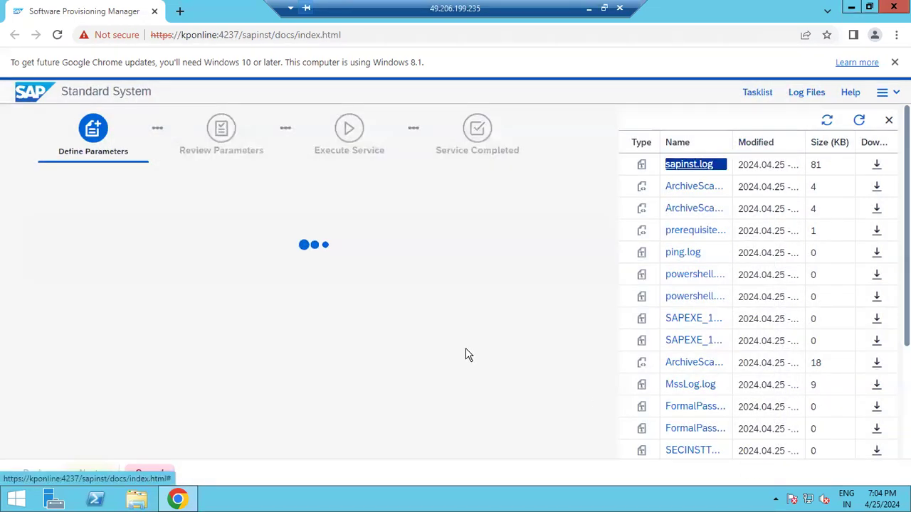
Reload the log files, reopen sapinst.log and highlight its newest lines to follow the installer's progress, closing the log when done.
left_click(859, 123)
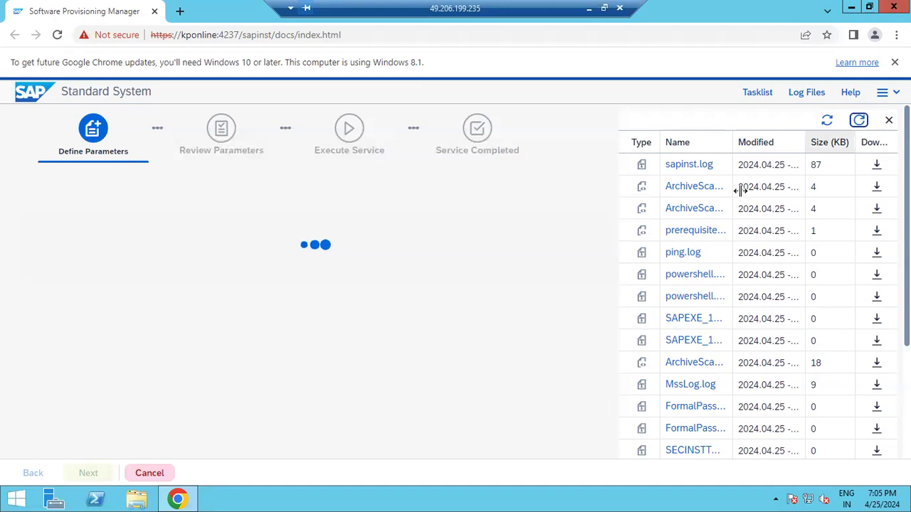
left_click(682, 167)
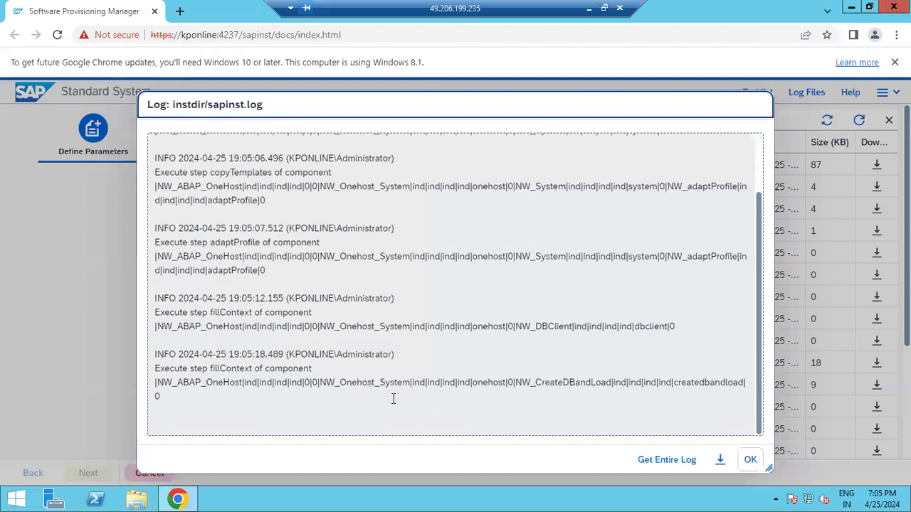
left_click_drag(130, 307, 211, 397)
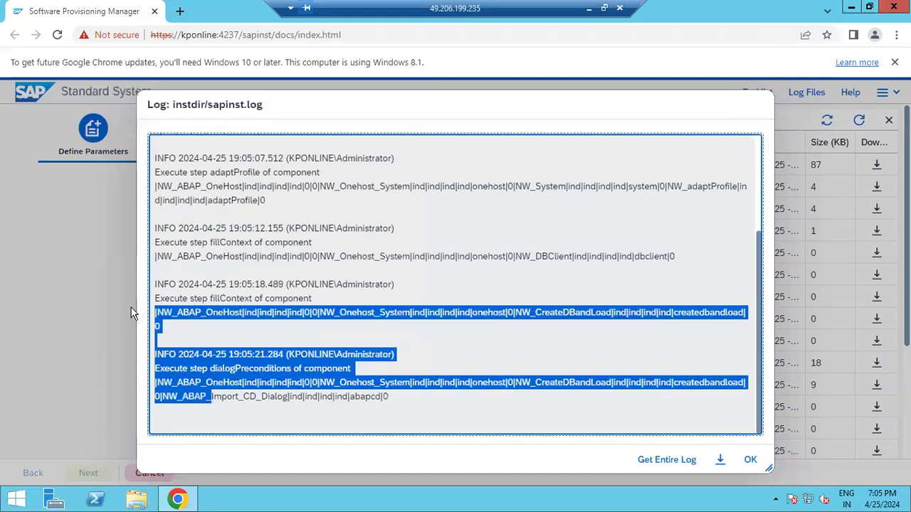
left_click(203, 383)
left_click_drag(162, 369, 298, 383)
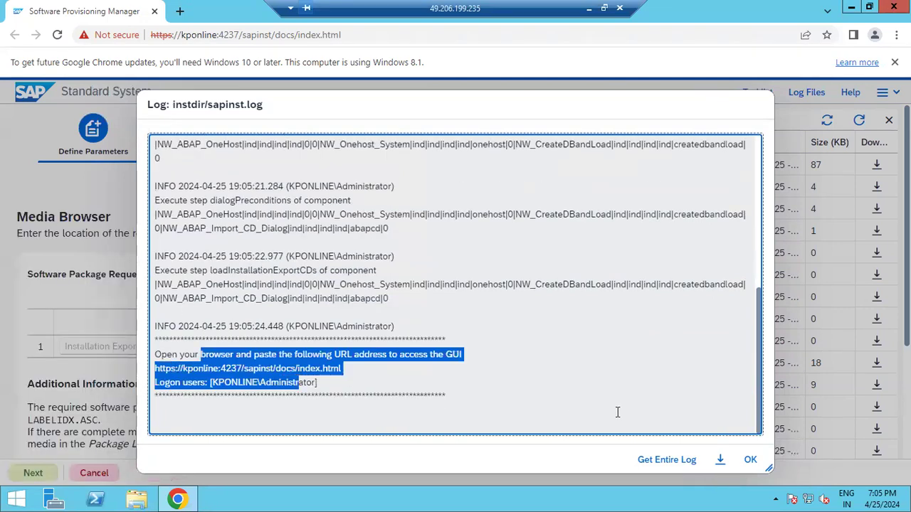
left_click(751, 460)
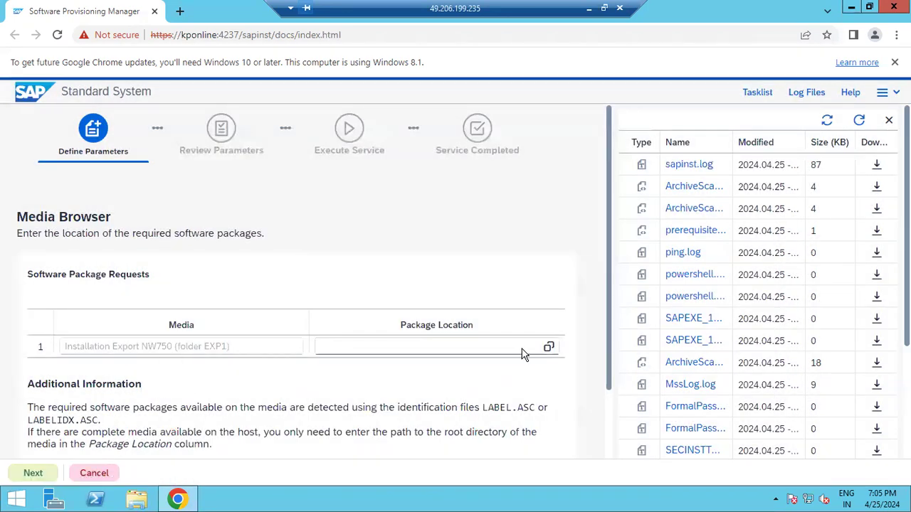
Set the Installation Export NW750 package location to E:\SAPSOFTWARES\NW75EXPORTS\LABEL.ASC, highlight the file name and continue.
left_click(550, 348)
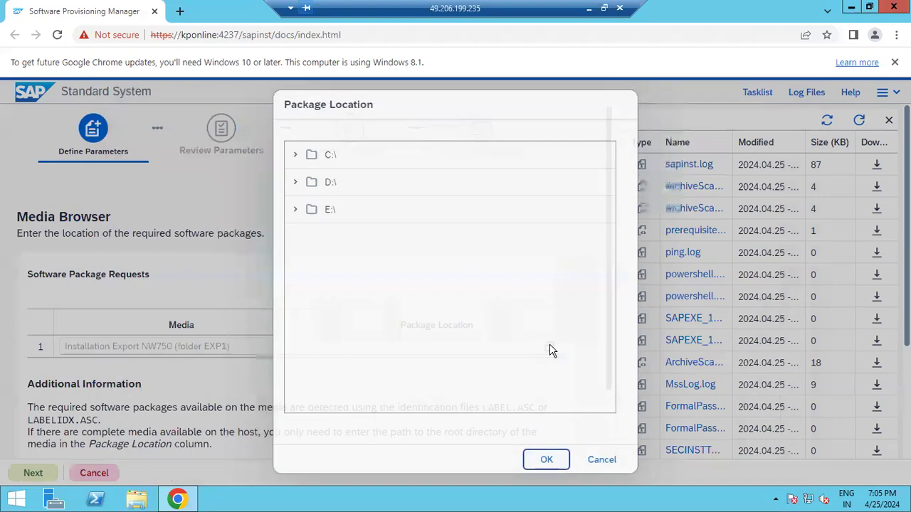
left_click(296, 211)
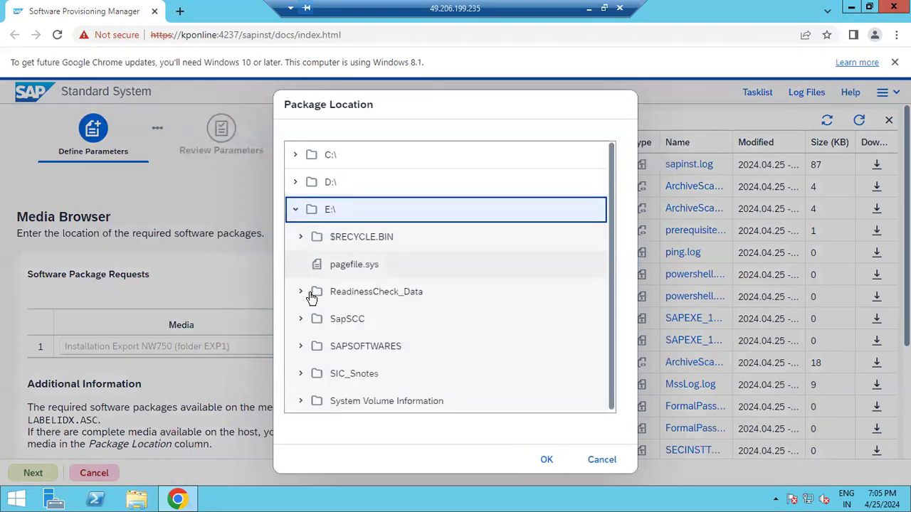
left_click(300, 347)
scroll(299, 349, "down", 1)
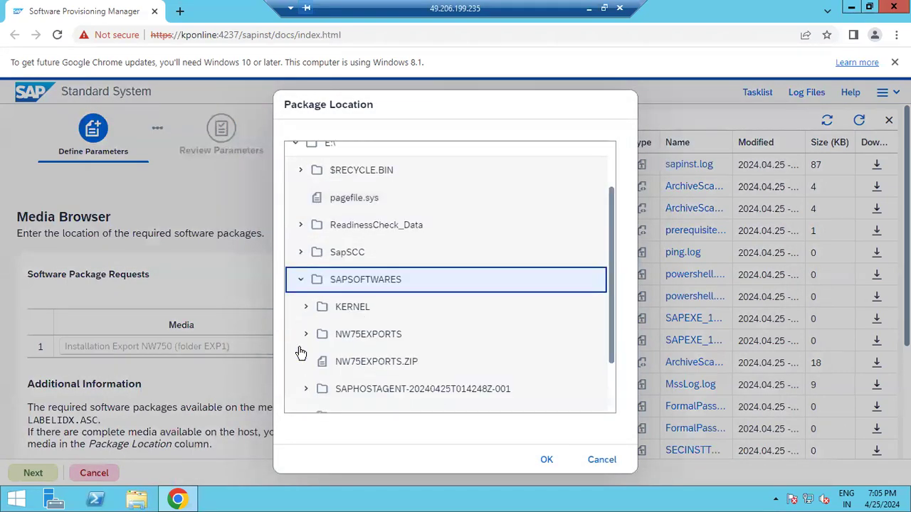
left_click(314, 336)
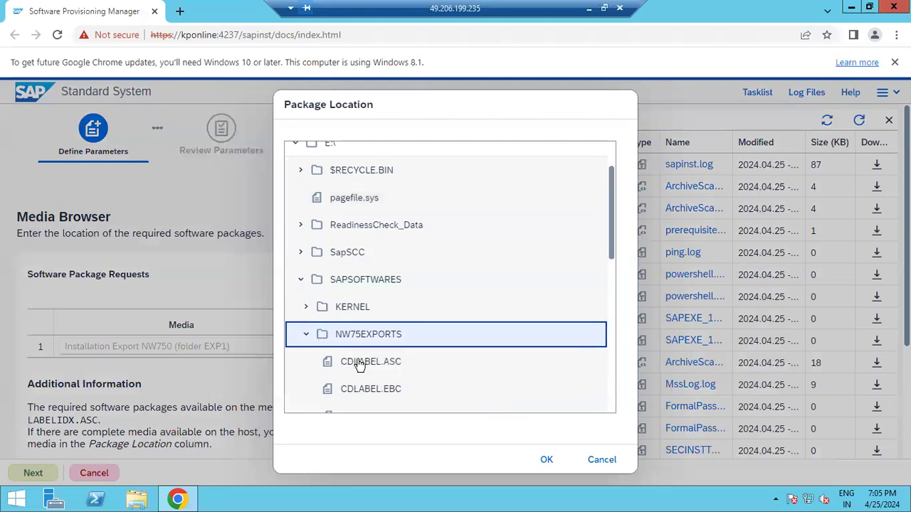
scroll(368, 363, "down", 2)
left_click(368, 363)
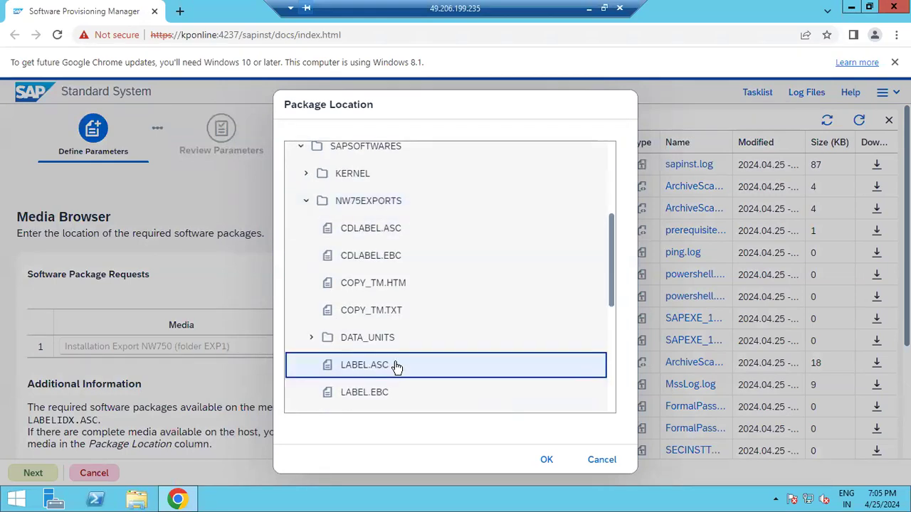
left_click(548, 460)
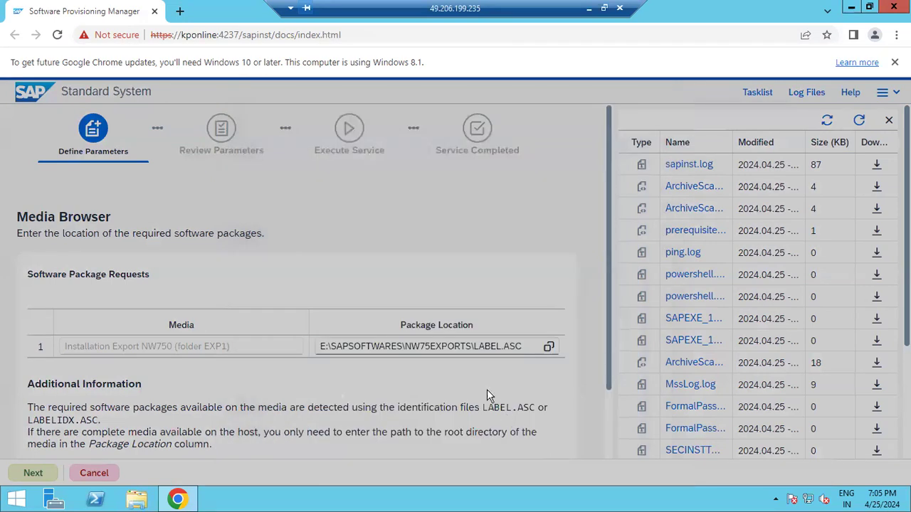
left_click_drag(474, 346, 541, 349)
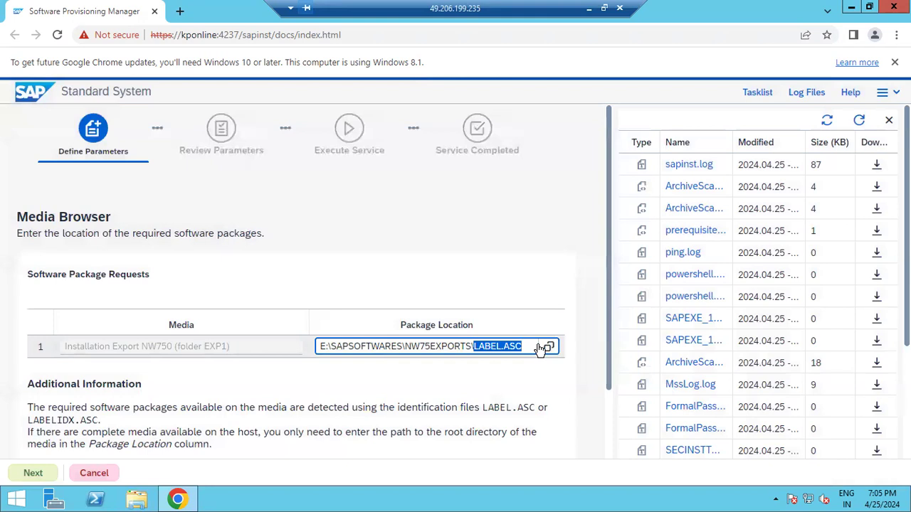
left_click(33, 472)
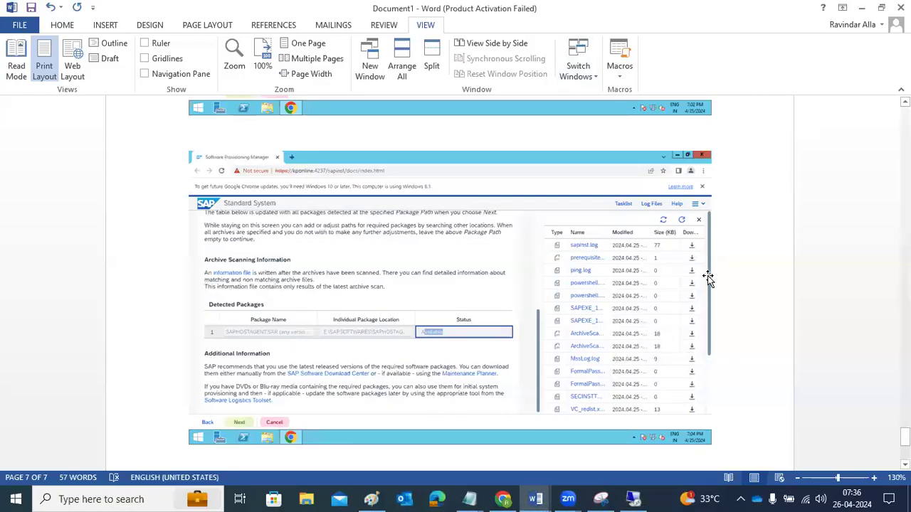
Paste the Media Browser screenshot at the end of Document1 in Word and switch back to the remote installer.
scroll(708, 277, "down", 1)
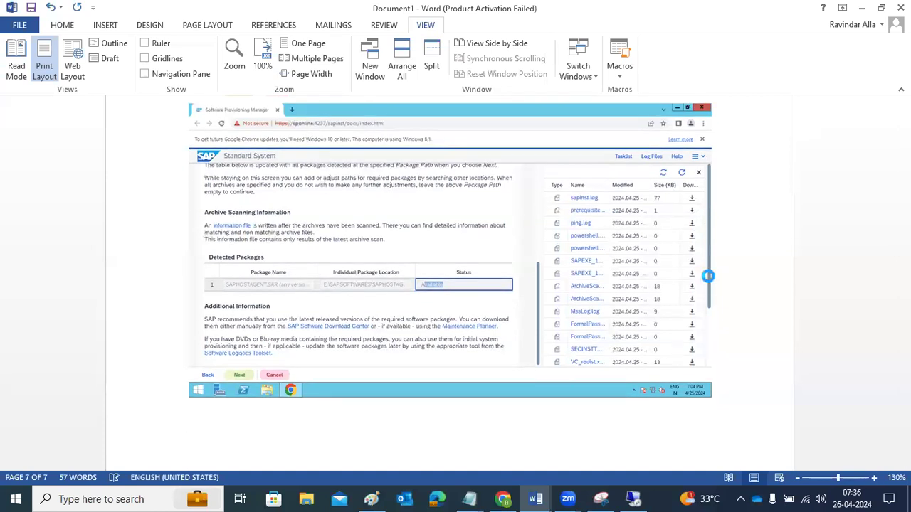
key("ctrl+v")
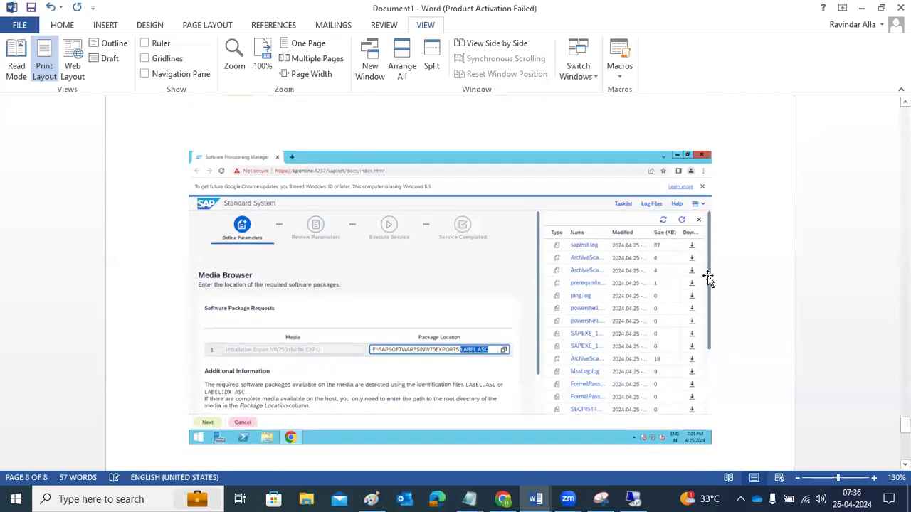
left_click(634, 499)
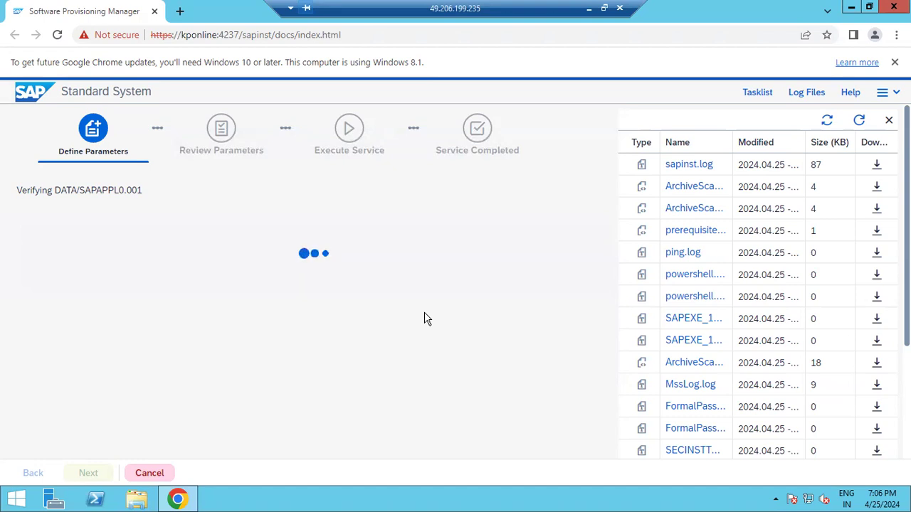
Refresh the log files and examine the signature check entries for the NW75EXPORTS folder and the EXP1 data unit in sapinst.log.
left_click(858, 123)
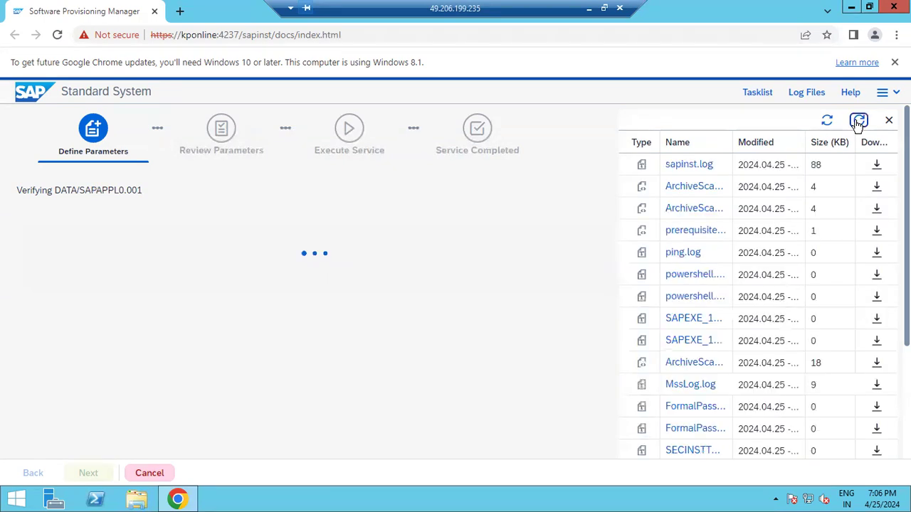
left_click(691, 164)
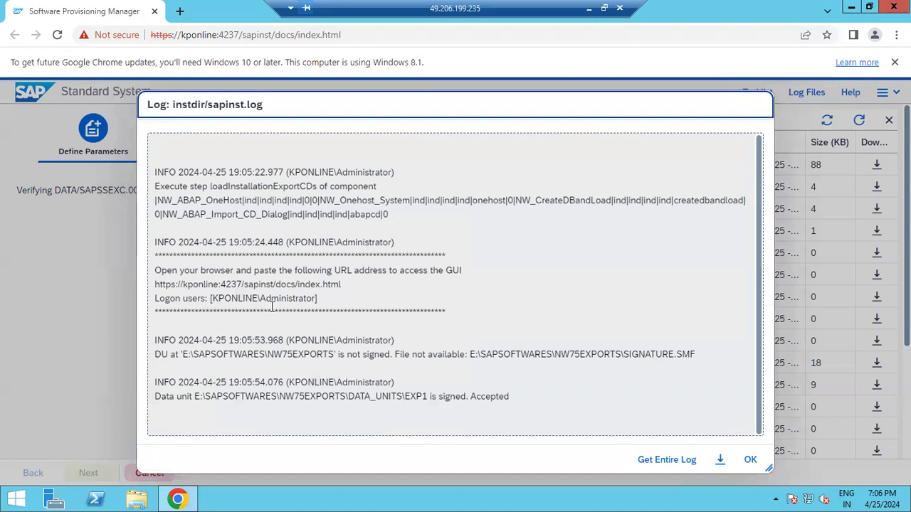
left_click(182, 353)
left_click_drag(248, 353, 336, 354)
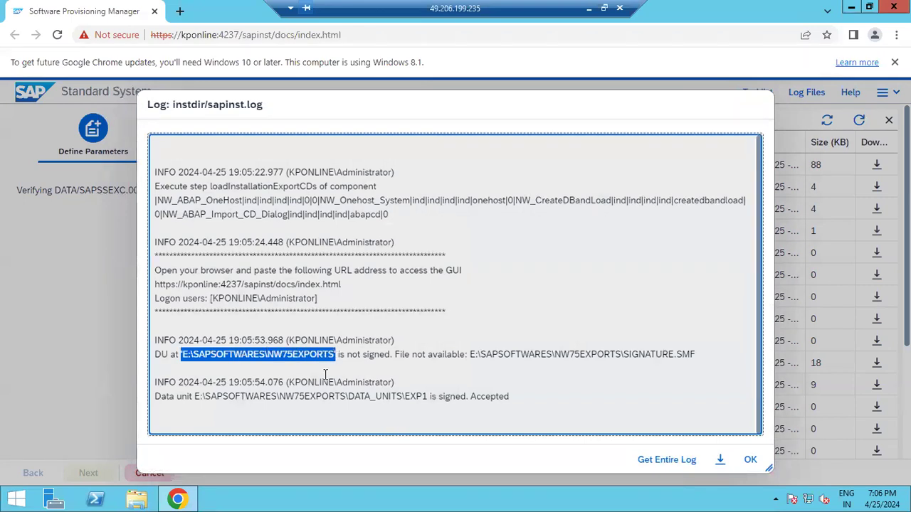
left_click_drag(255, 382, 503, 393)
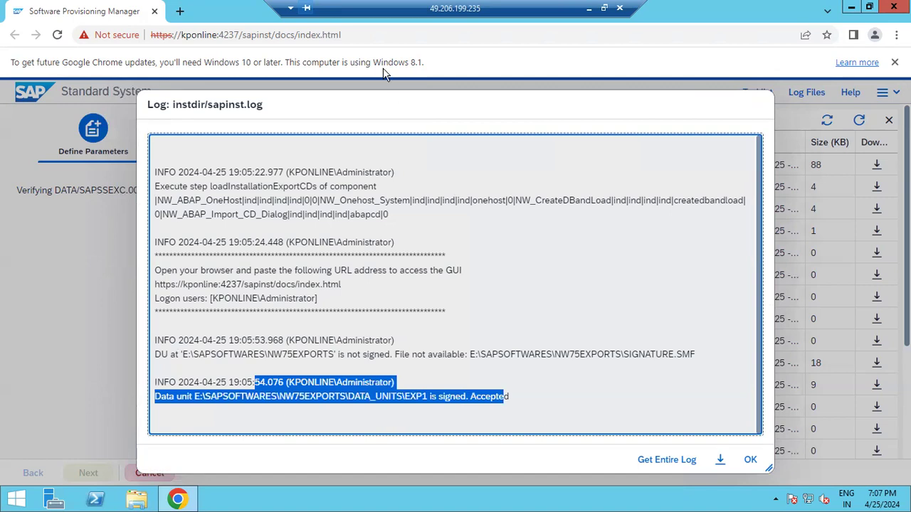
left_click(429, 400)
left_click_drag(429, 399, 529, 398)
left_click(752, 461)
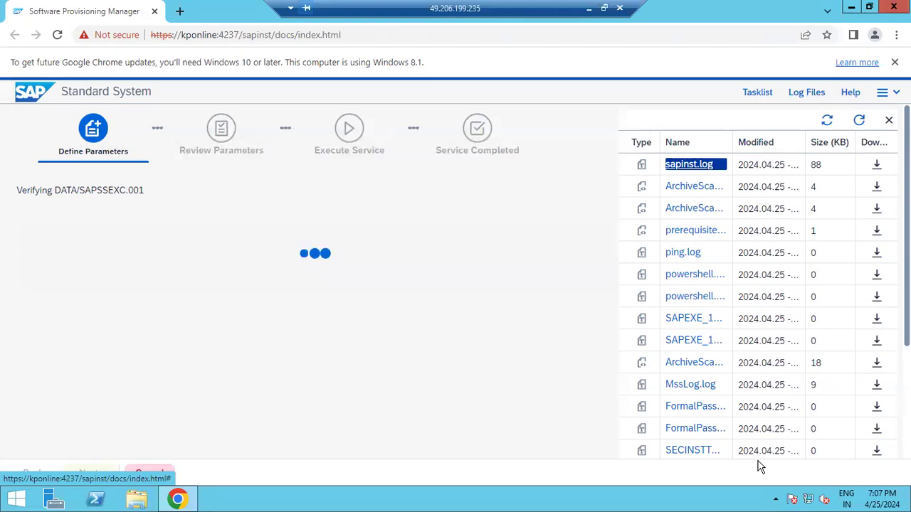
Recheck sapinst.log for new entries after refreshing the list, close it and minimise the remote desktop session.
left_click(860, 121)
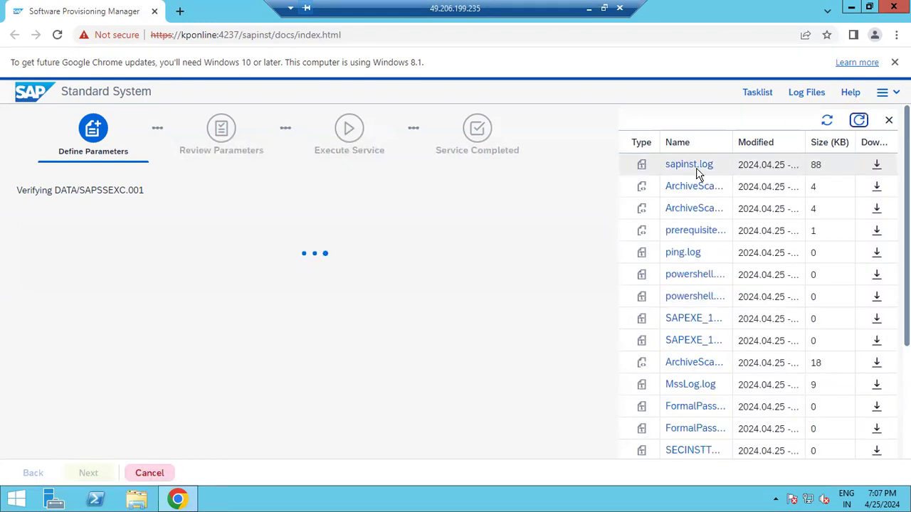
double_click(694, 164)
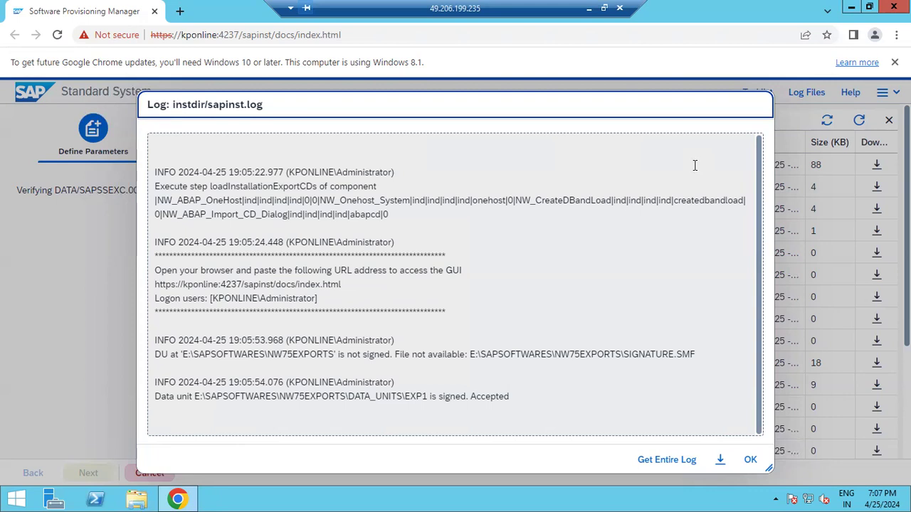
left_click(751, 462)
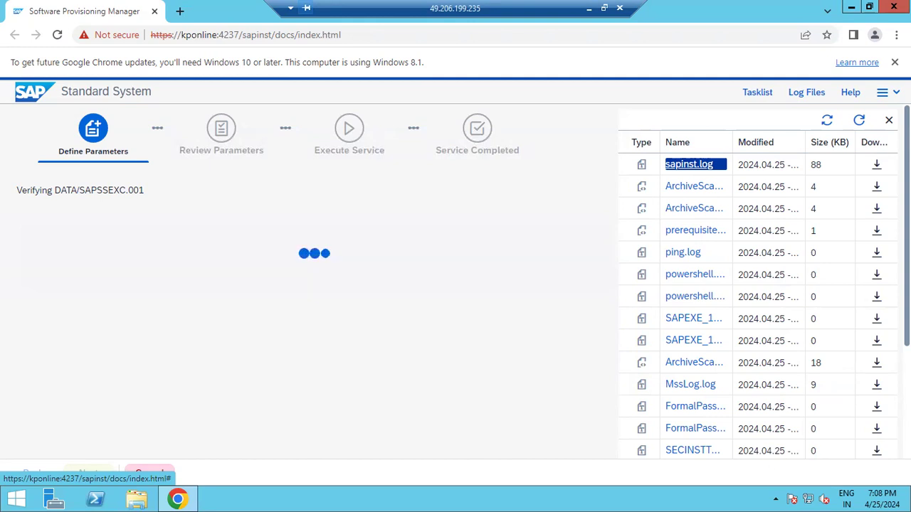
left_click(588, 9)
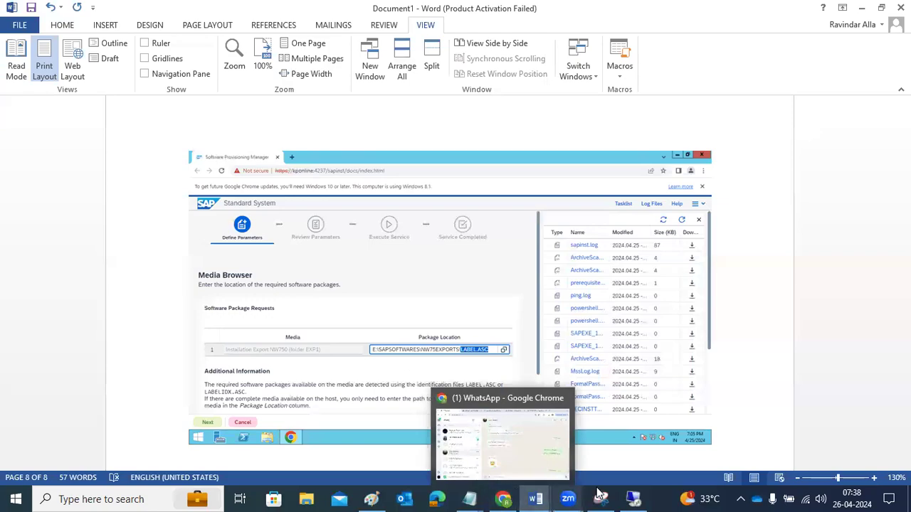
Check the progress of the SAP Standard System installation in the remote desktop session.
left_click(631, 464)
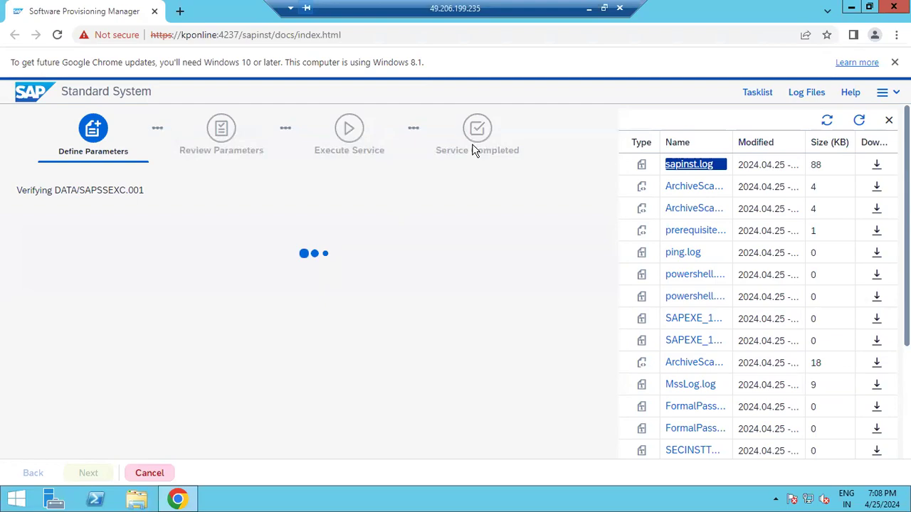
left_click(589, 9)
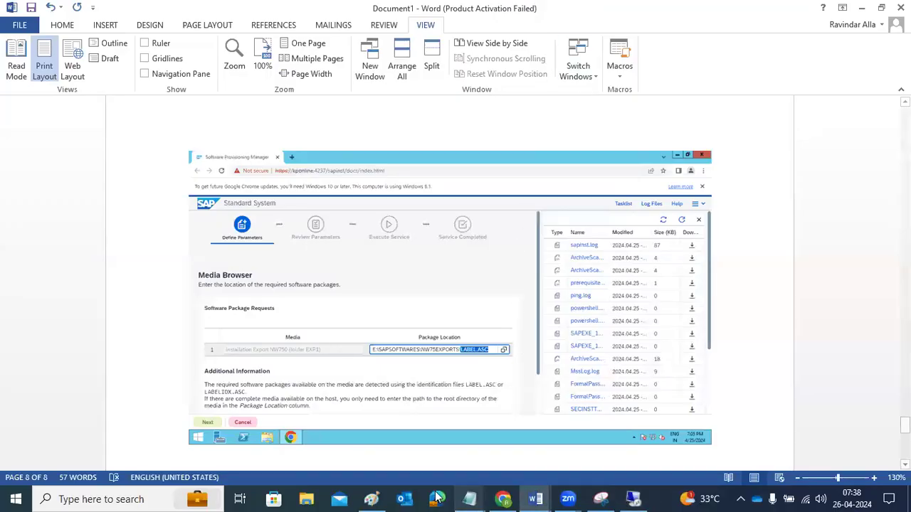
Switch to Paint and add a text box beside the SAP installation notes reading "WINDOWS server 2012,2014,2016,2018 editions".
left_click(375, 498)
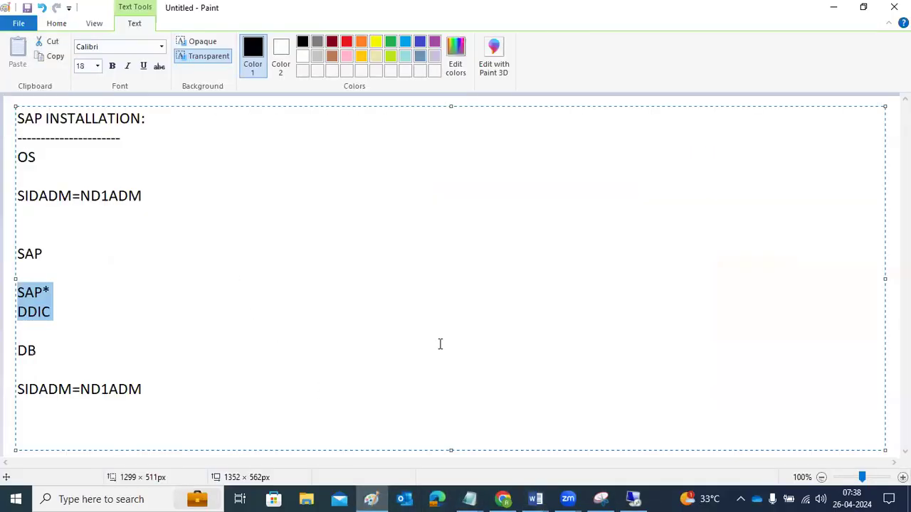
left_click(891, 257)
mouse_move(257, 106)
left_mouse_down()
mouse_move(291, 159)
mouse_move(686, 403)
mouse_move(782, 417)
left_mouse_up()
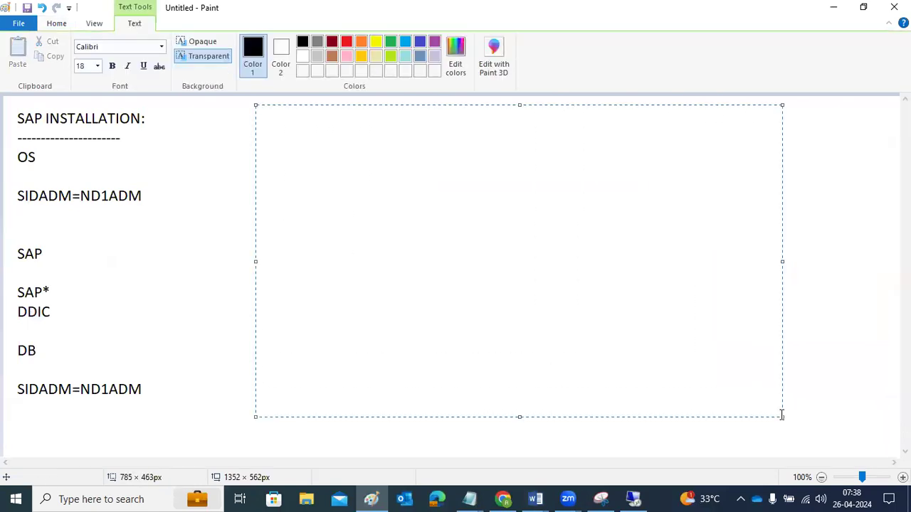
type("WINDOWS server ")
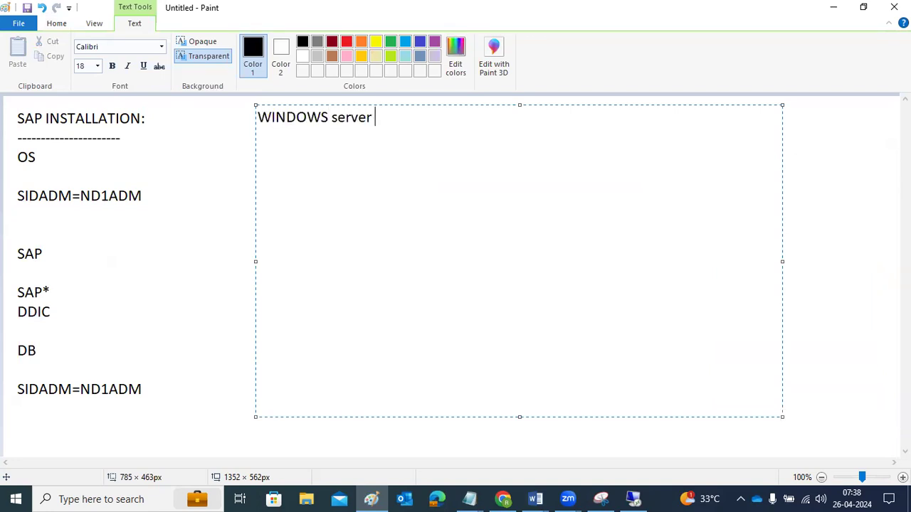
type("2012,201")
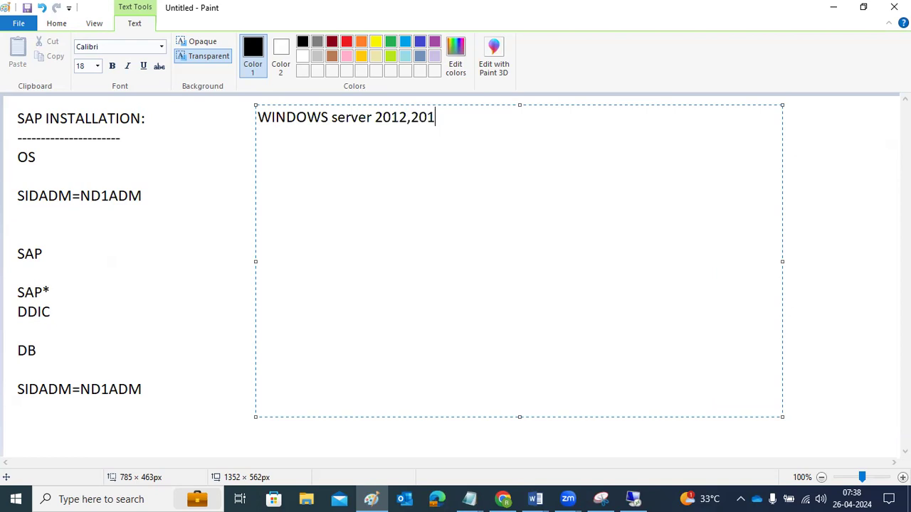
type("4,2016,2018 ")
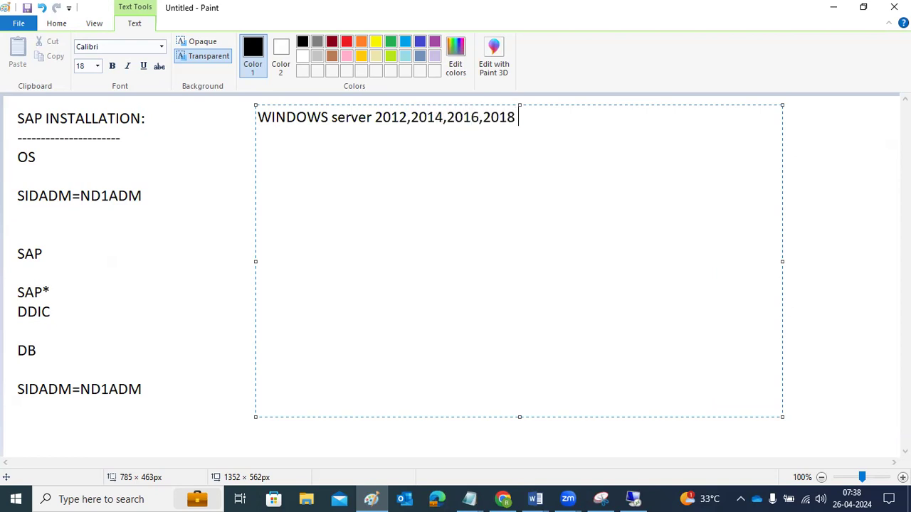
type("editions")
key("Return")
key("Return")
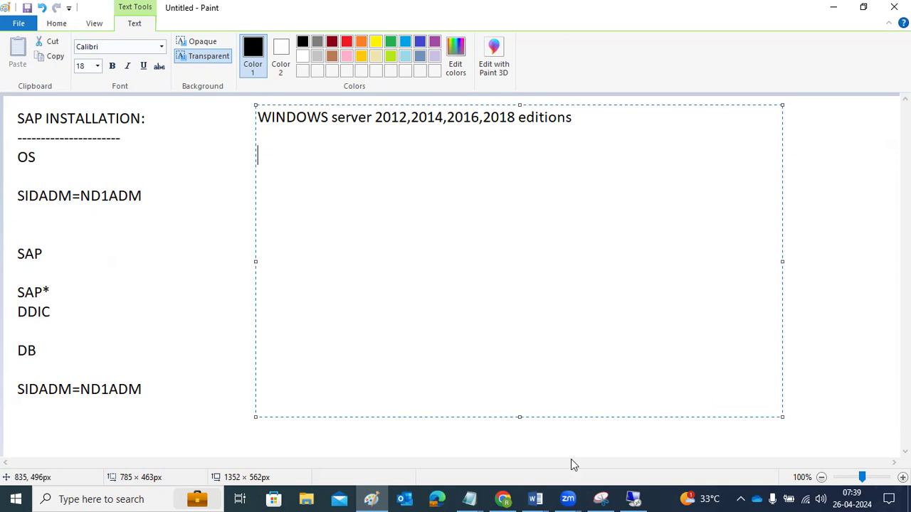
Switch to the remote desktop session and check how far the Software Provisioning Manager's package verification has got.
mouse_move(629, 496)
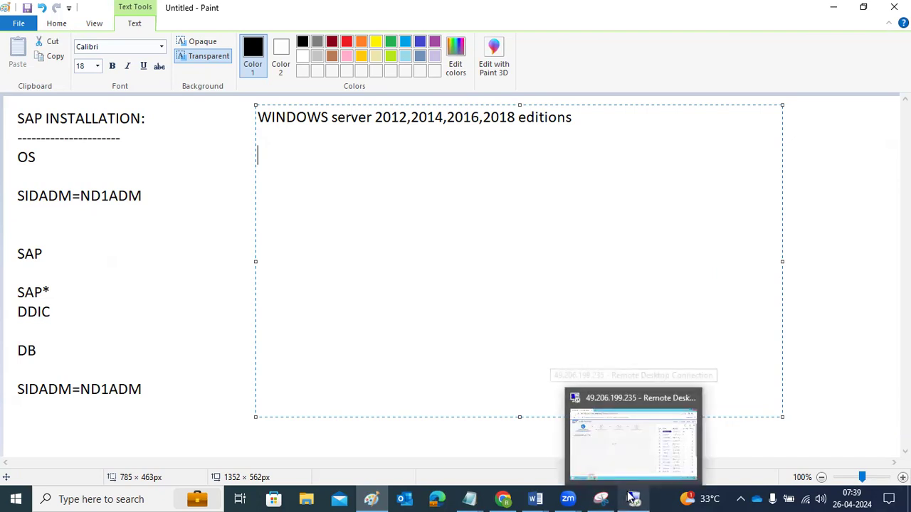
left_click(624, 445)
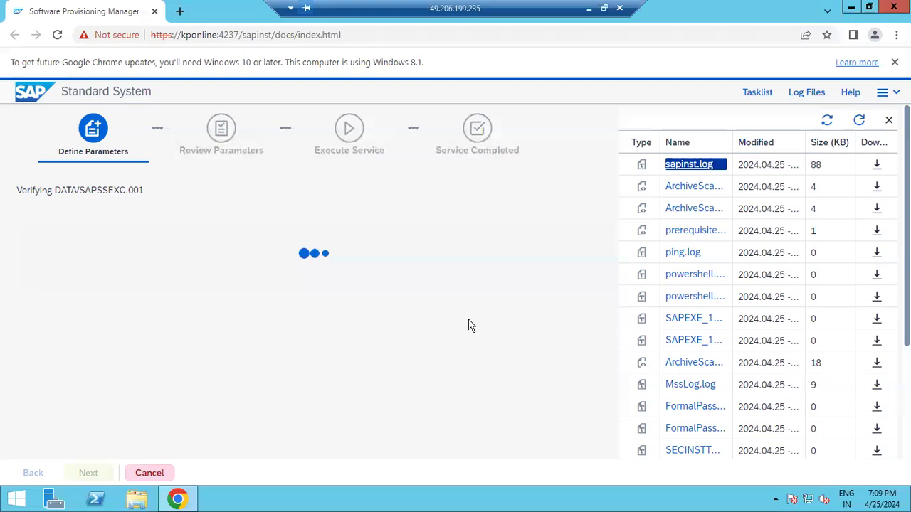
left_click(589, 8)
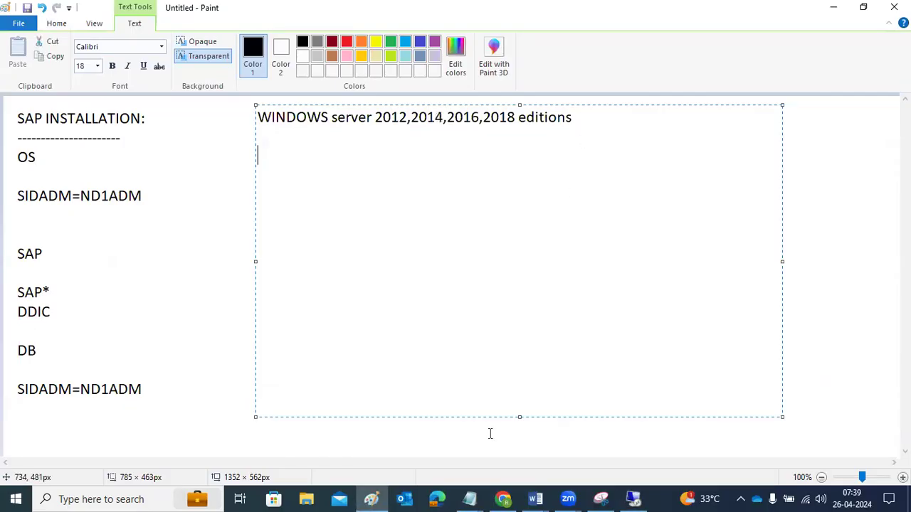
Switch to Chrome and search in a new tab for "download windows server 2012 r2 standard".
left_click(505, 498)
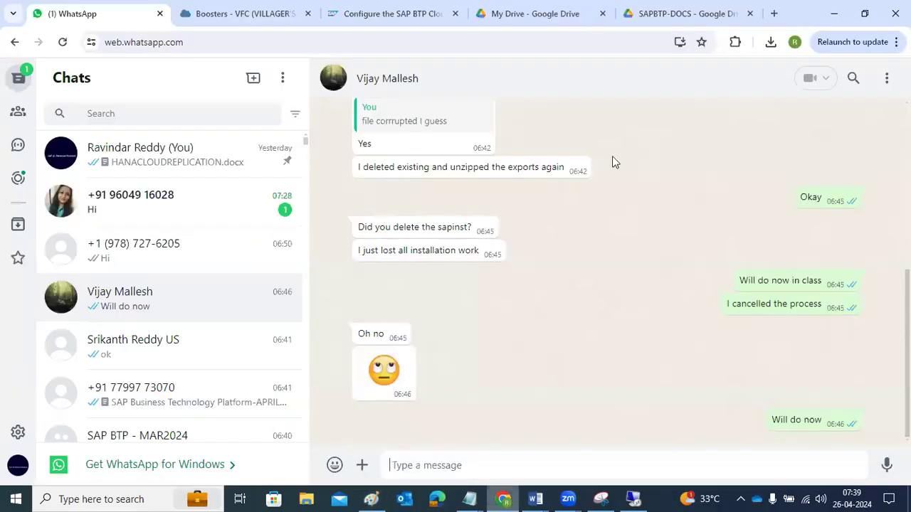
left_click(774, 13)
type("download w")
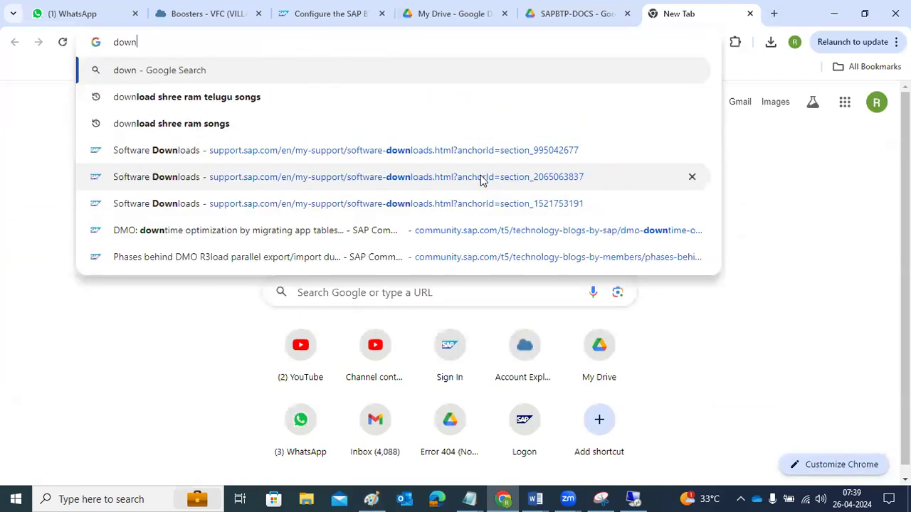
type("ows")
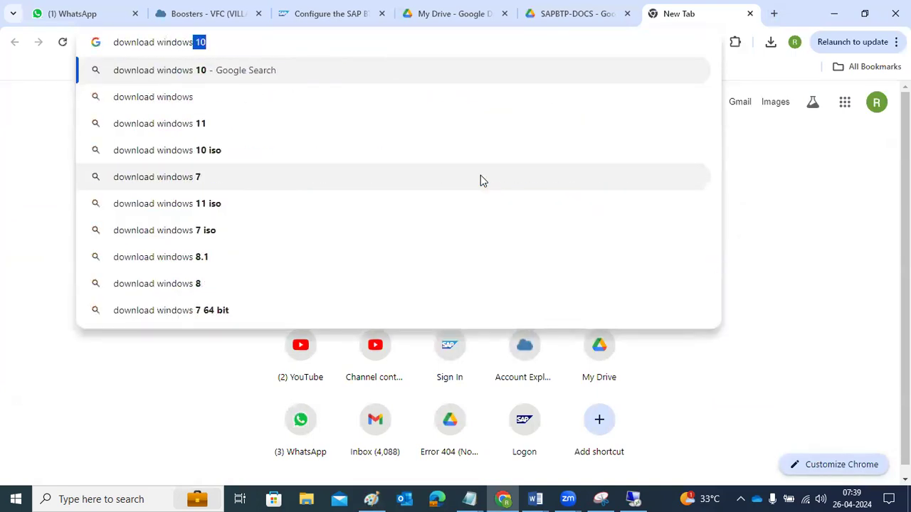
type(" server 201")
key("BackSpace")
type("012")
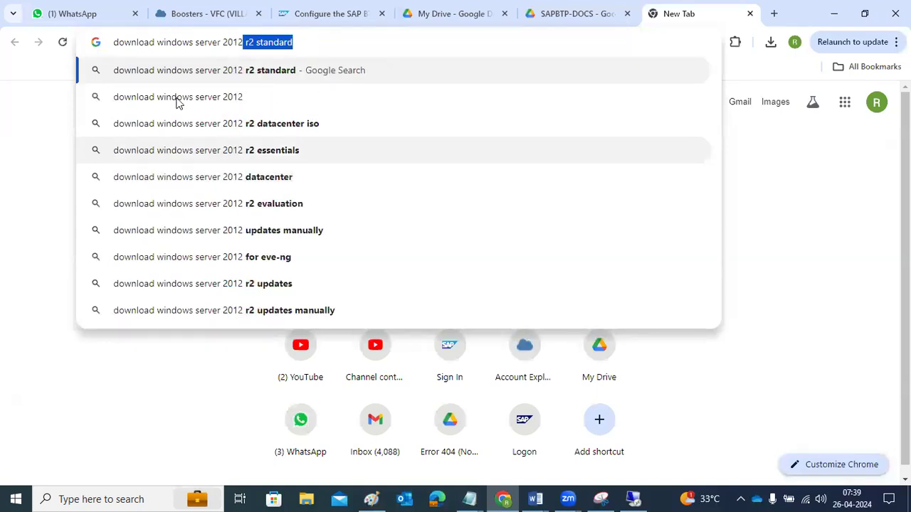
left_click(202, 69)
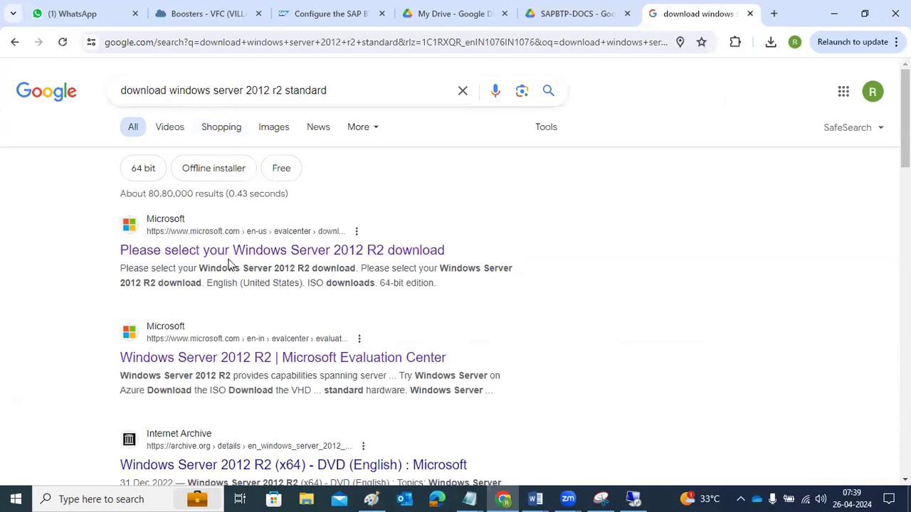
Look through the Microsoft Evaluation Center page for Windows Server 2012 R2, try its ISO download link, and close the page.
left_click(262, 361)
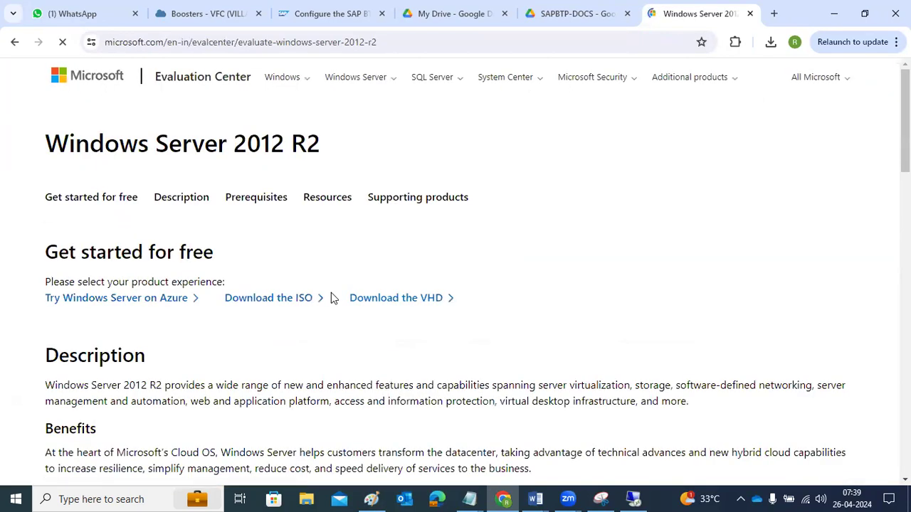
scroll(331, 298, "down", 4)
scroll(331, 298, "up", 5)
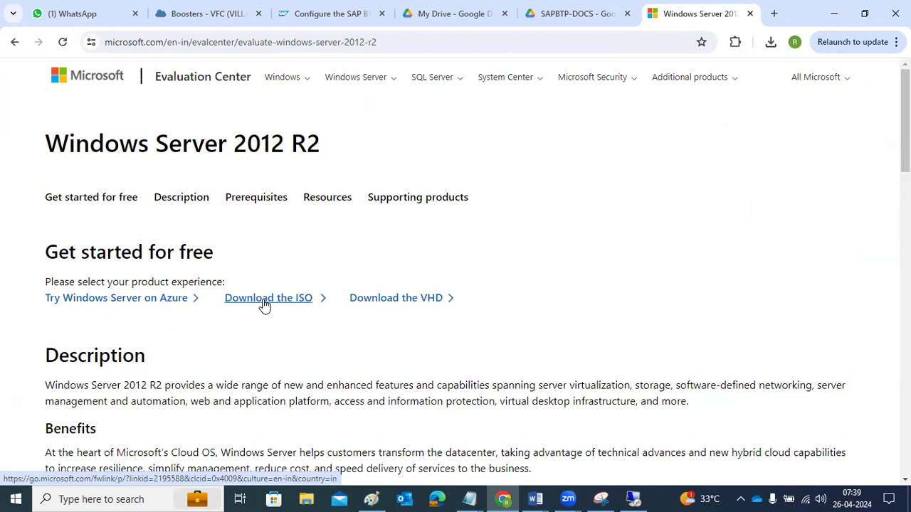
left_click(322, 302)
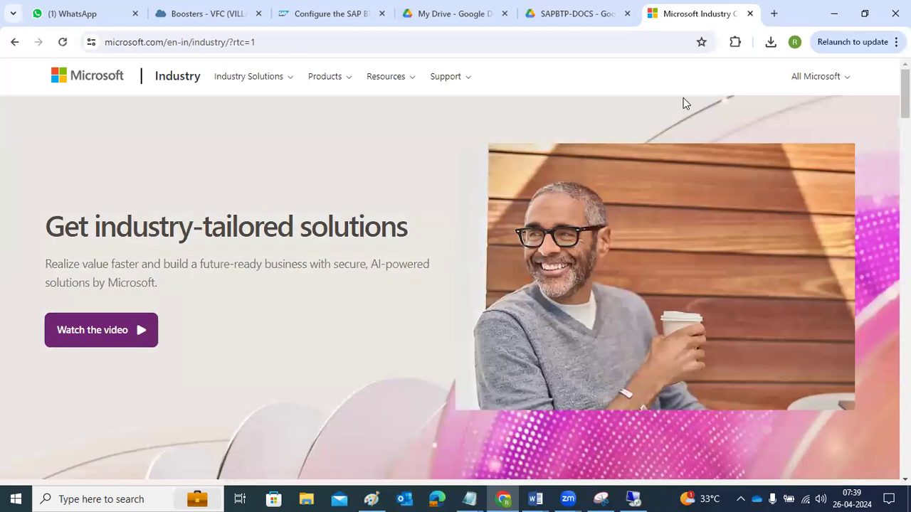
left_click(750, 13)
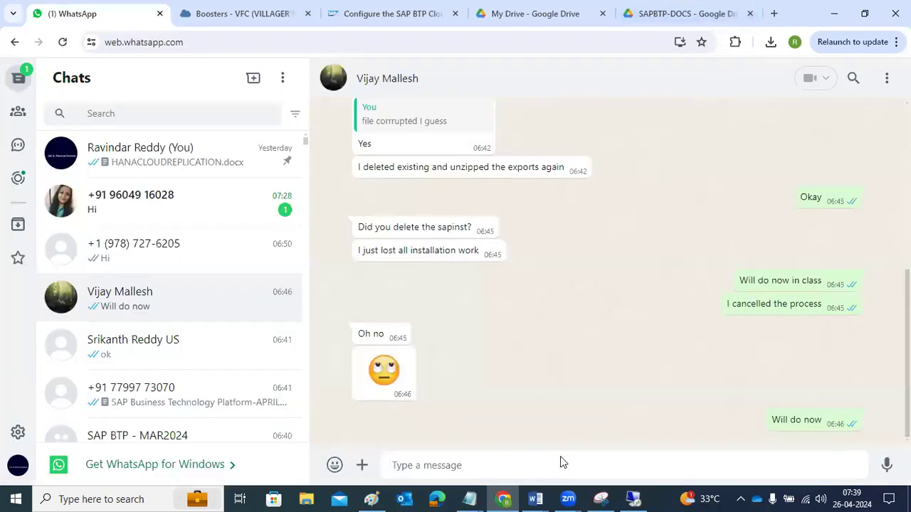
Switch to the remote desktop session and refresh the installer's log file list to check the verification progress.
left_click(634, 499)
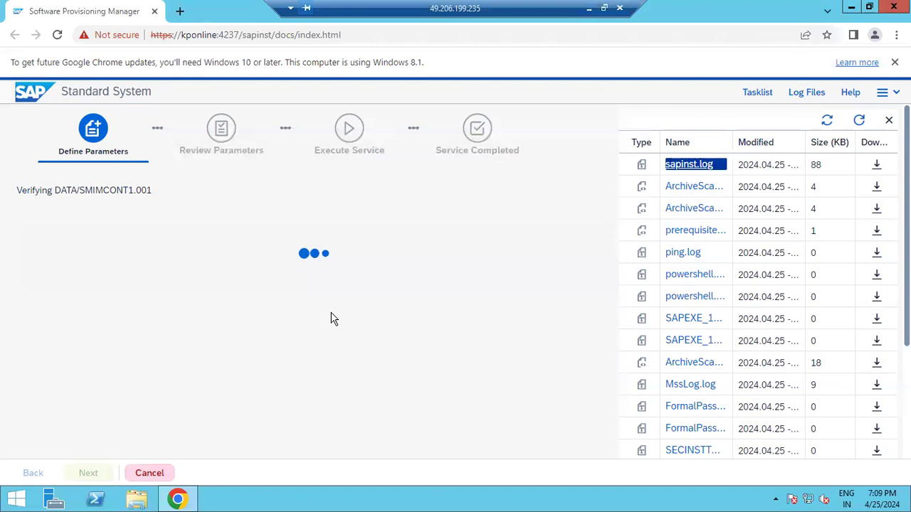
left_click(859, 121)
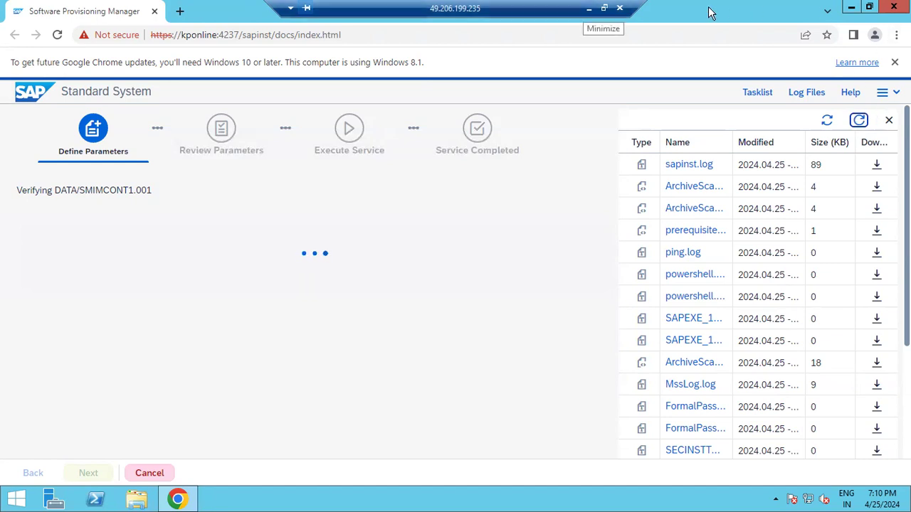
left_click(589, 8)
Return to the local Chrome browser and enter "virtual machine" as a search query in a new tab.
left_click(756, 13)
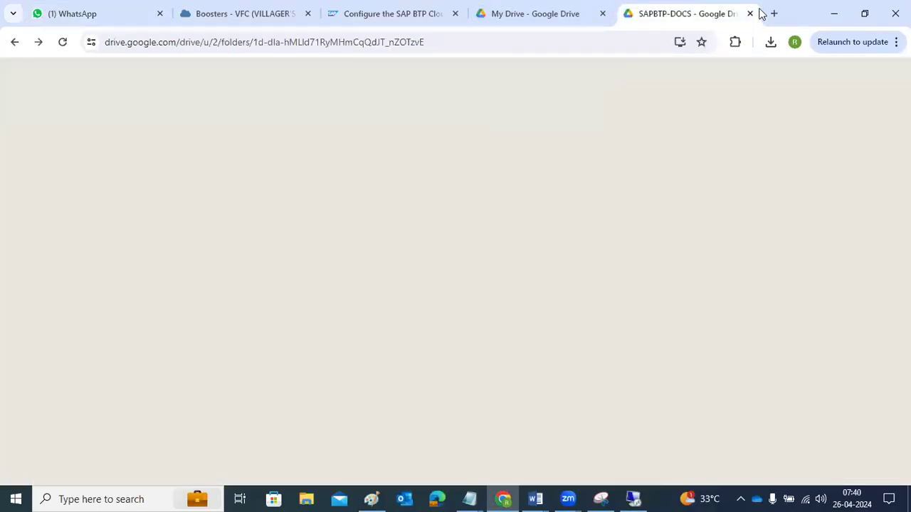
left_click(775, 13)
type("virt")
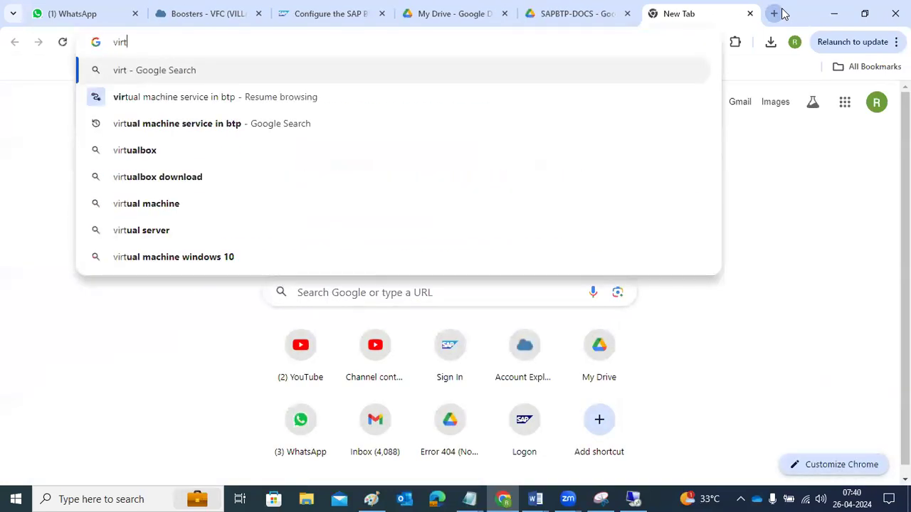
type("ual machine")
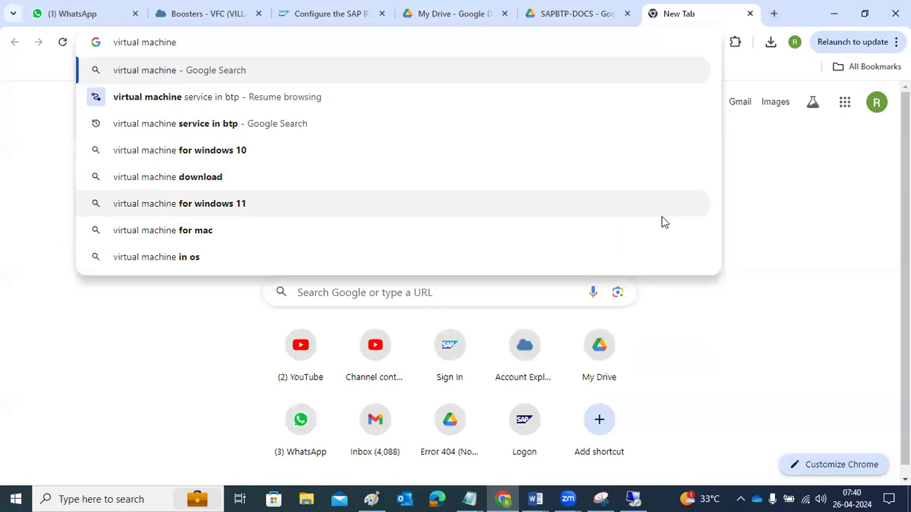
In the remote session, refresh the installer's log list, open sapinst.log and examine the entries for the EXP1 and EXP3 data units.
left_click(632, 498)
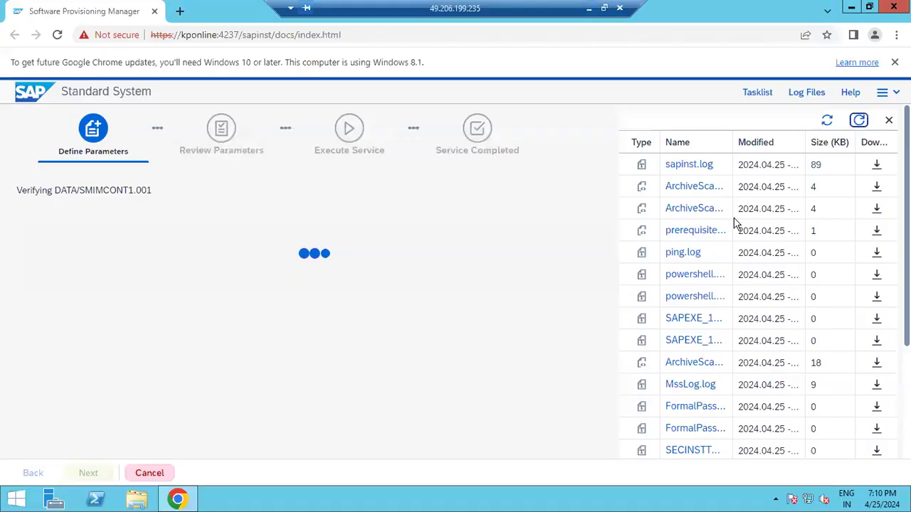
left_click(859, 121)
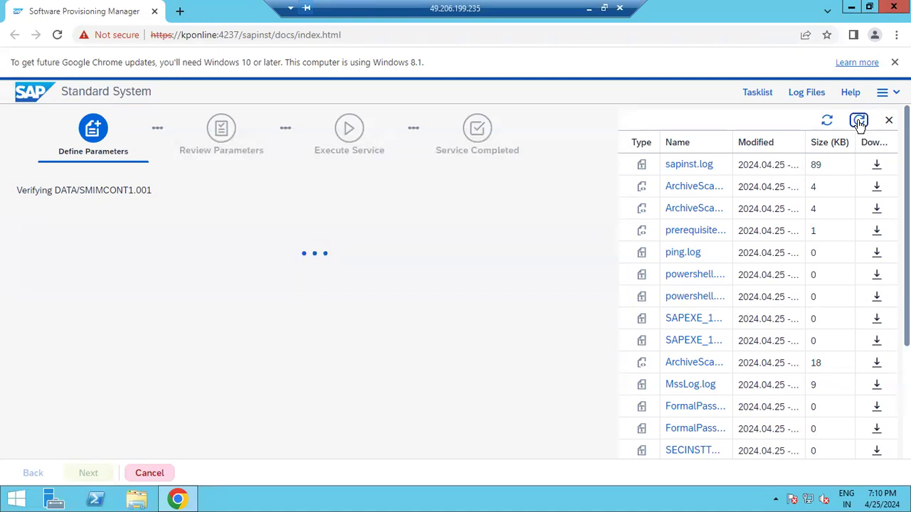
triple_click(685, 164)
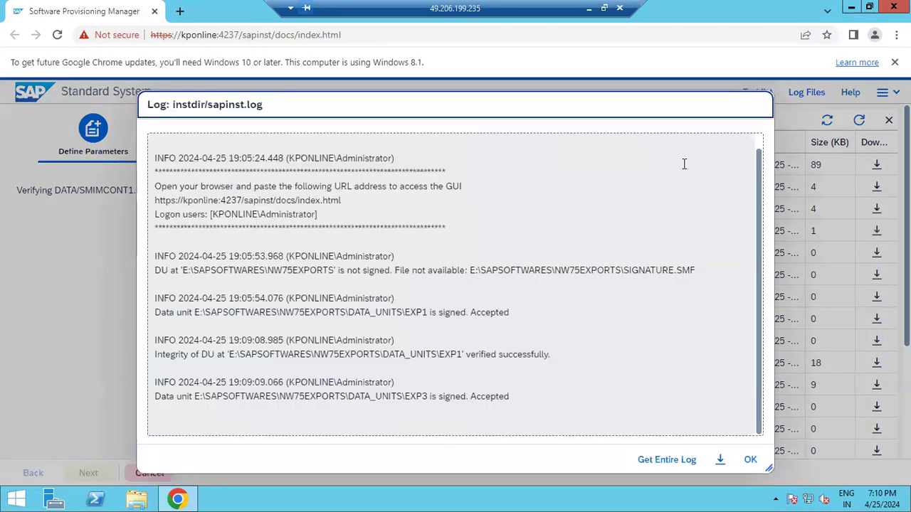
left_click_drag(217, 271, 522, 415)
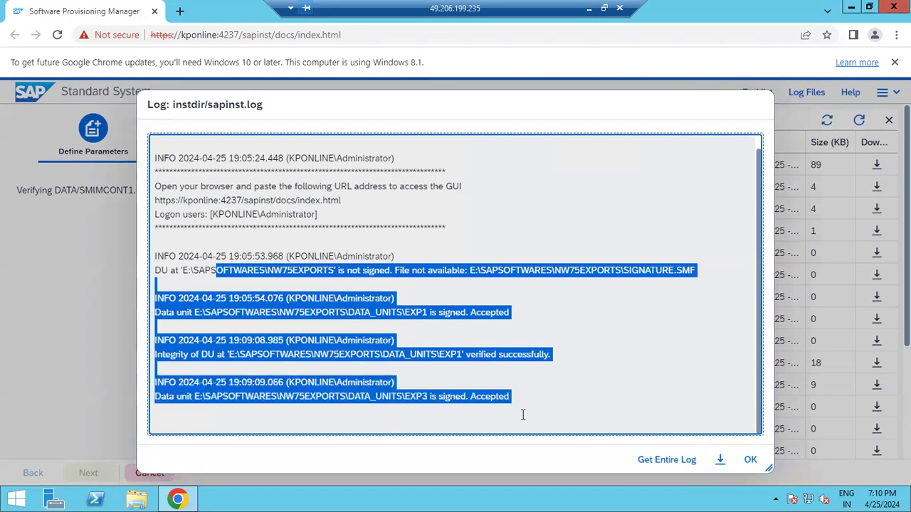
left_click(444, 357)
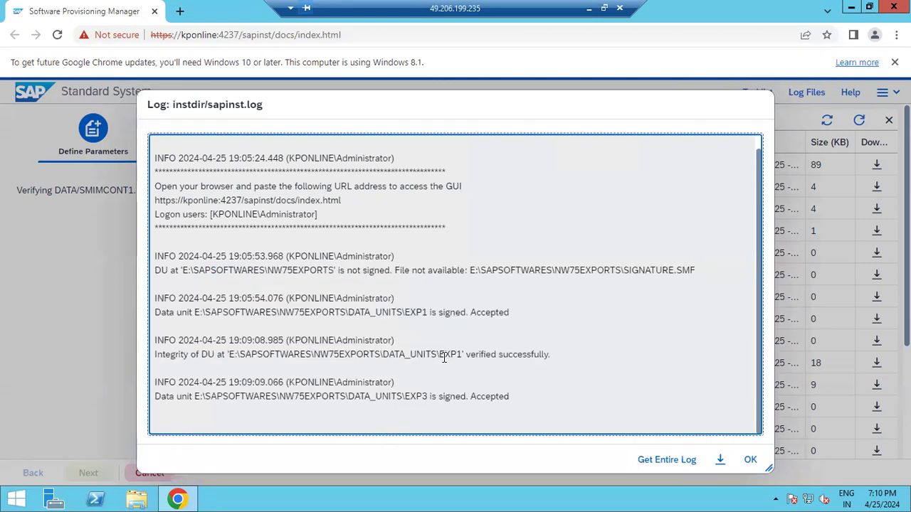
double_click(429, 401)
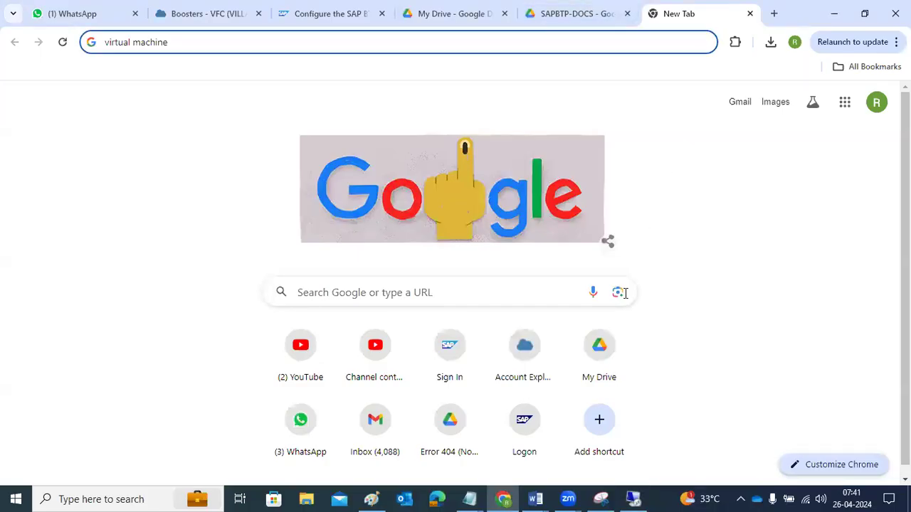
Switch to Paint and add the lines "ECC =11", "NW-3" and "S4HANA=30 exports -" below the Windows server note.
left_click(373, 499)
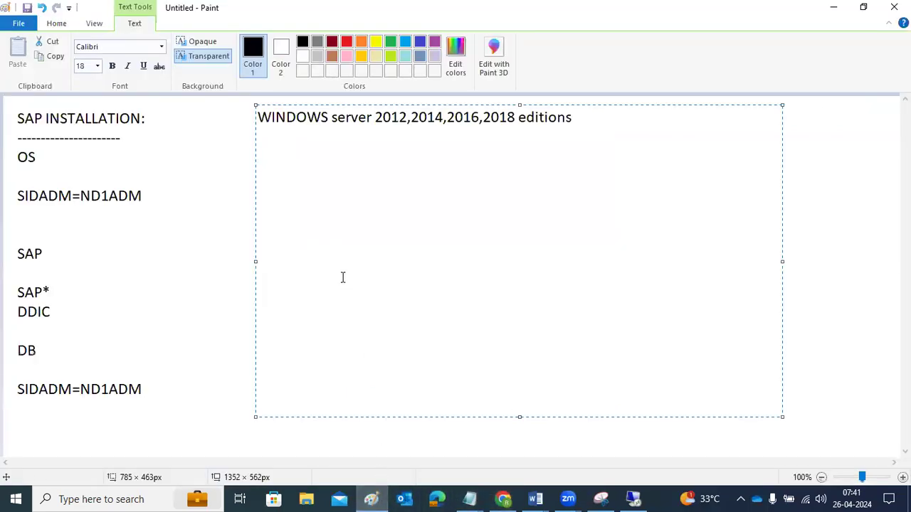
type("ECC =11")
key("Return")
type("NW-3")
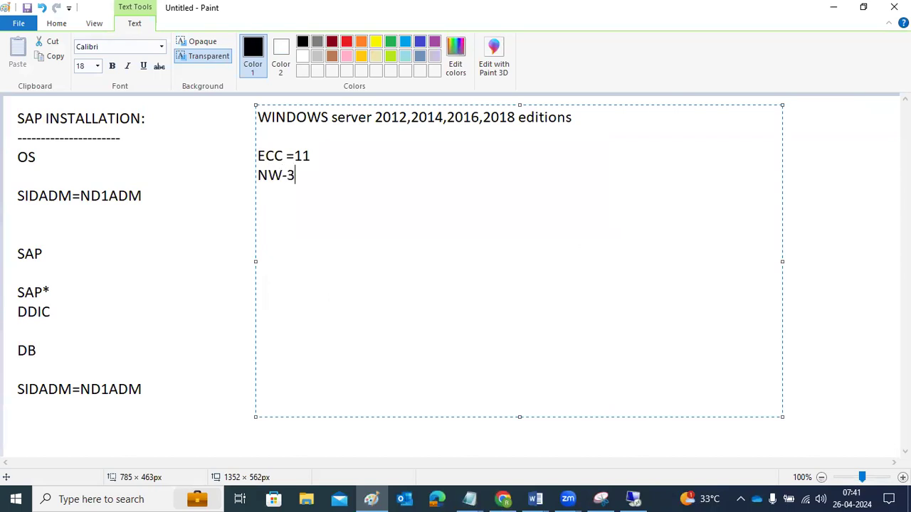
key("Return")
type("S4HANA=30 e")
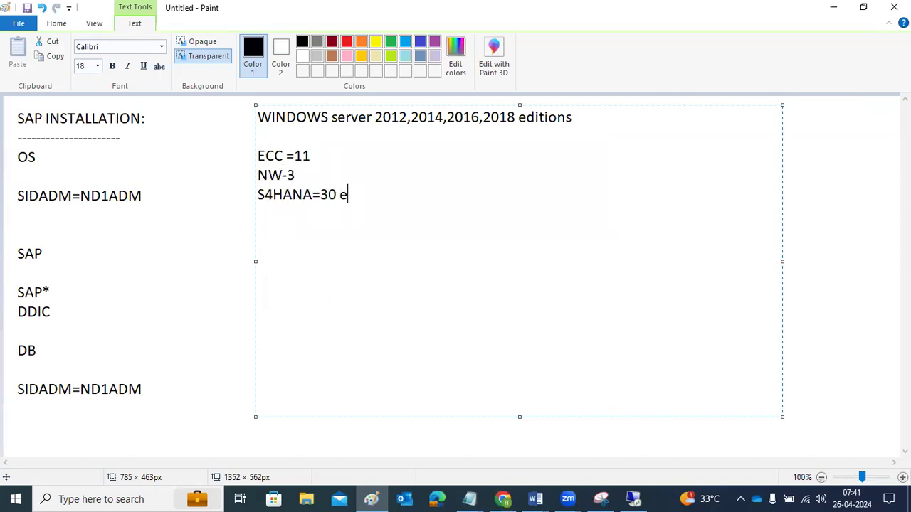
type("xports -")
Return to the remote session, close the open log, refresh the installer's log list and reopen sapinst.log.
left_click(637, 496)
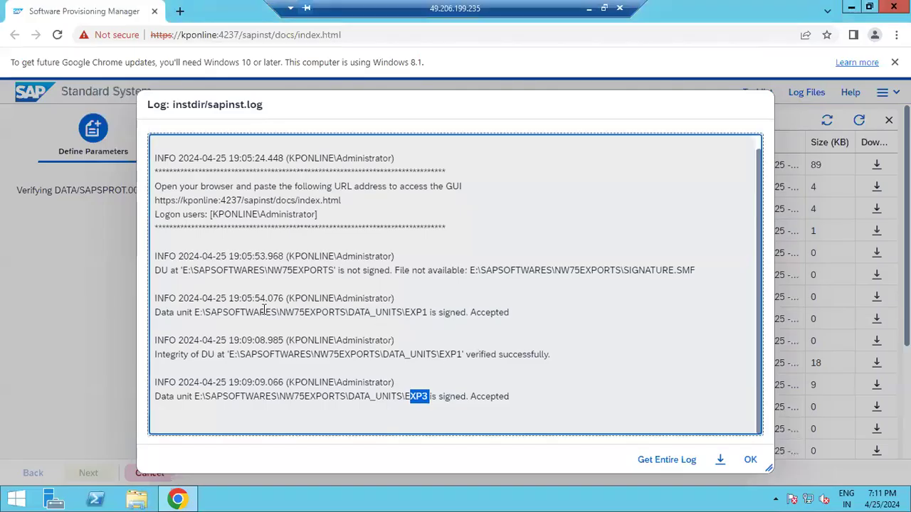
left_click(100, 224)
key("Escape")
left_click_drag(56, 190, 147, 194)
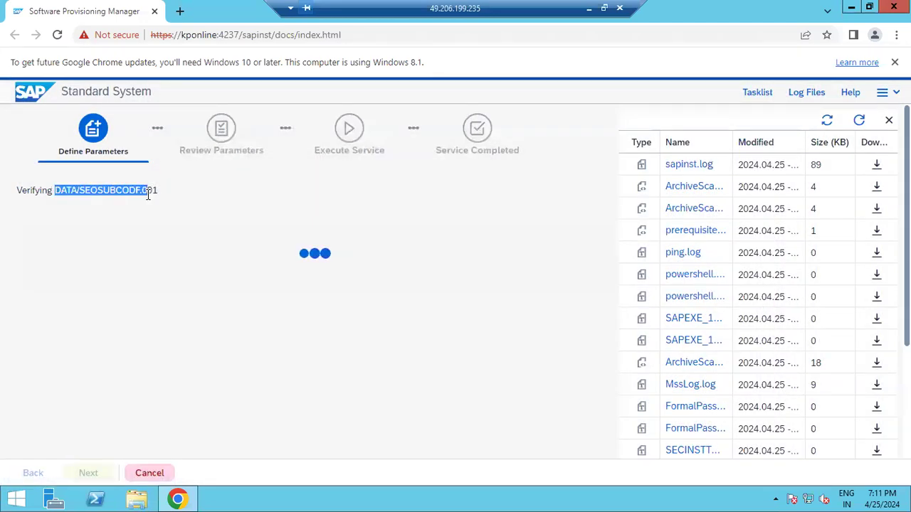
left_click(862, 121)
left_click(861, 121)
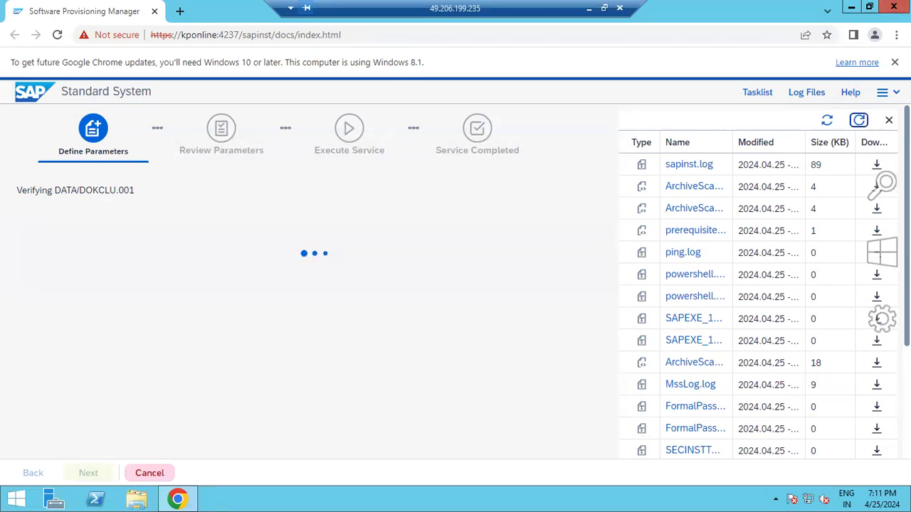
left_click(859, 120)
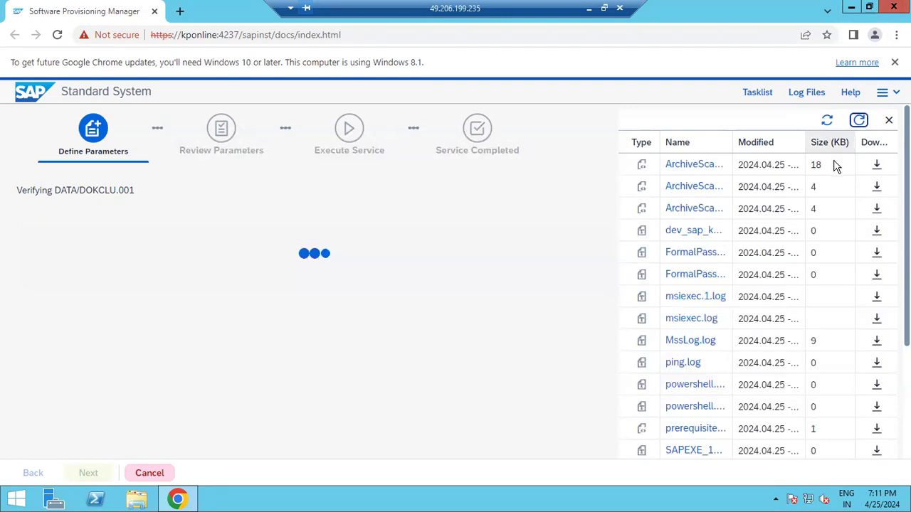
triple_click(701, 163)
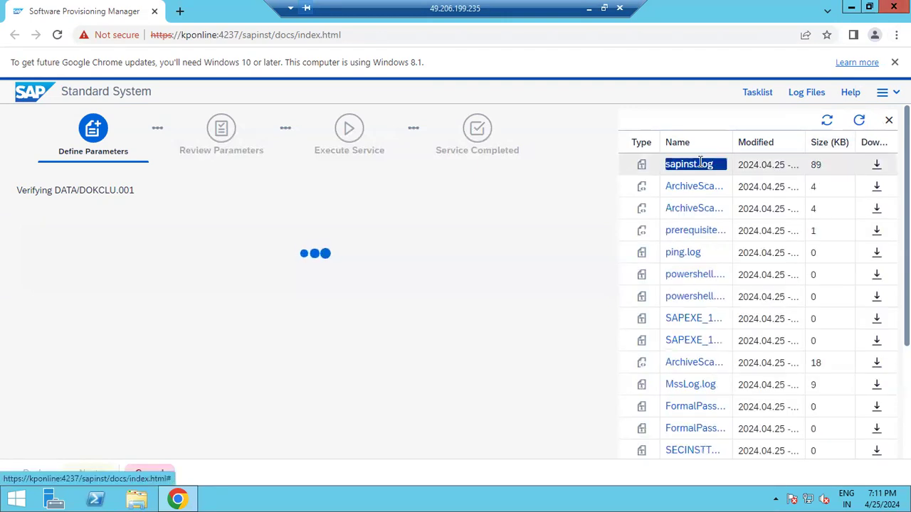
left_click(702, 163)
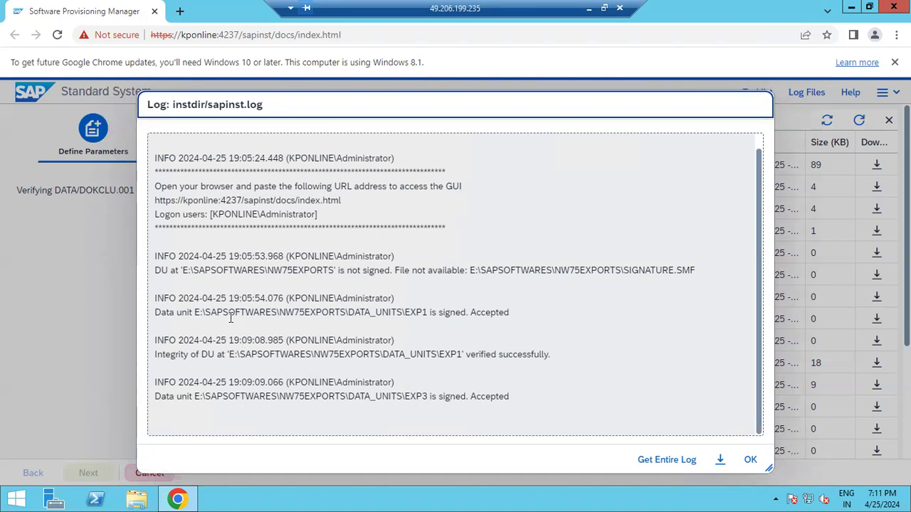
Compare the timestamps of the EXP1, EXP3 and EXP2 data unit entries in sapinst.log.
left_click_drag(234, 298, 313, 296)
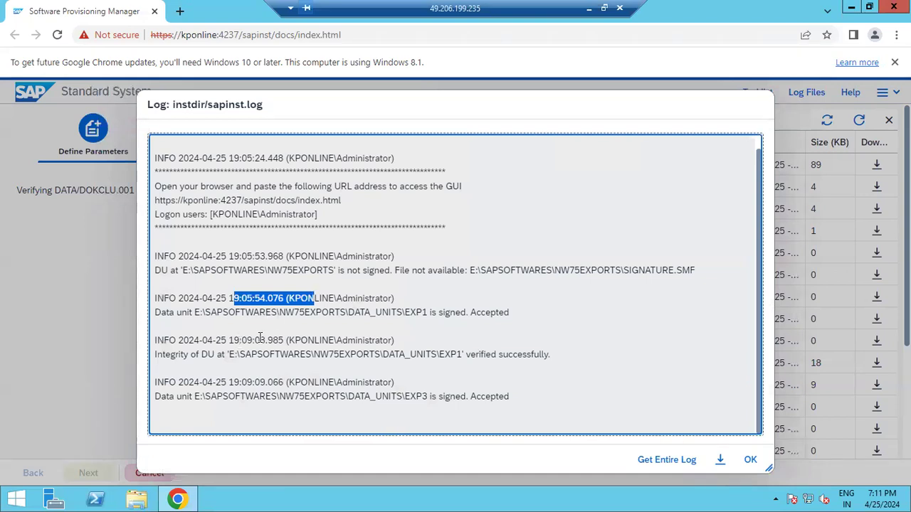
left_click_drag(261, 340, 267, 340)
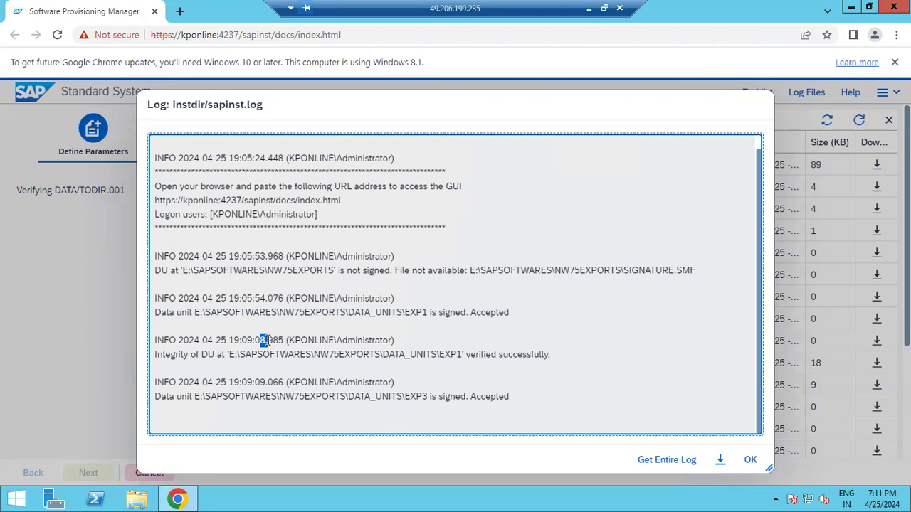
left_click_drag(229, 298, 264, 298)
left_click(231, 339)
left_click_drag(229, 340, 252, 340)
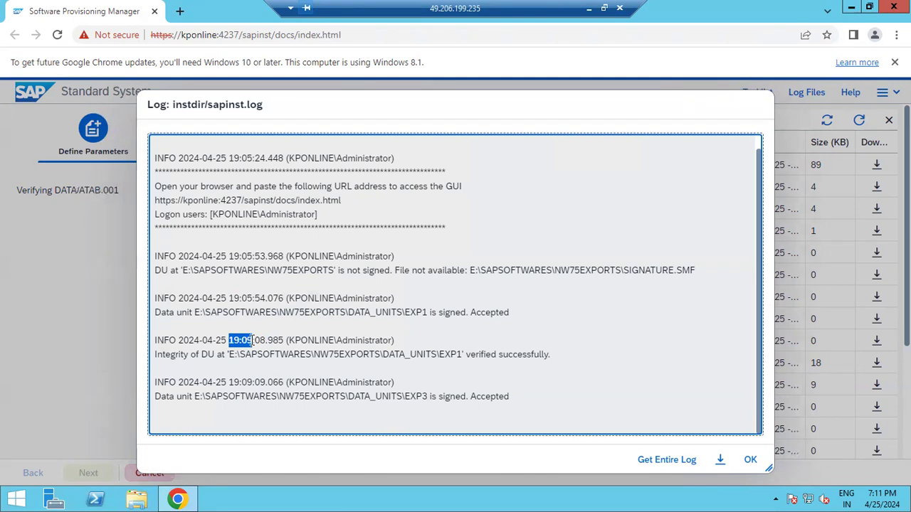
left_click_drag(242, 382, 249, 384)
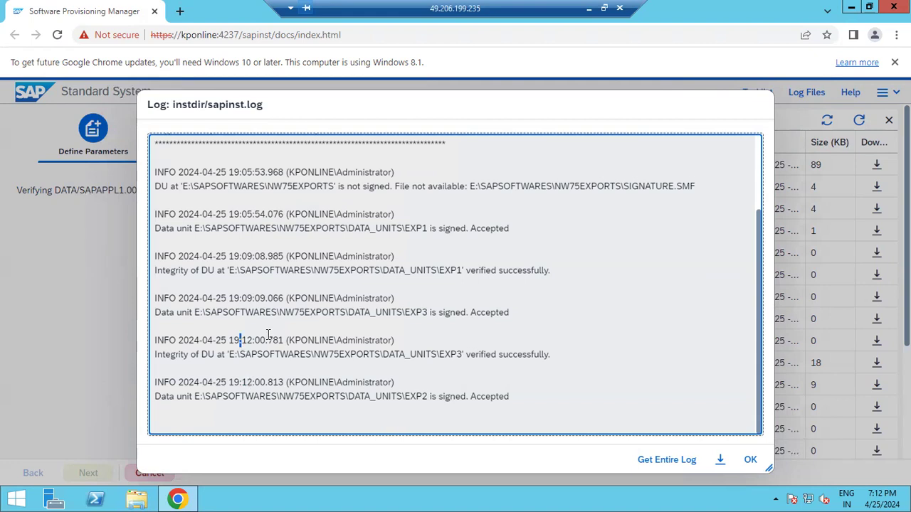
left_click_drag(240, 341, 267, 335)
mouse_move(246, 382)
left_mouse_down()
mouse_move(264, 384)
mouse_move(245, 384)
mouse_move(253, 384)
left_mouse_up()
left_click_drag(375, 396, 475, 397)
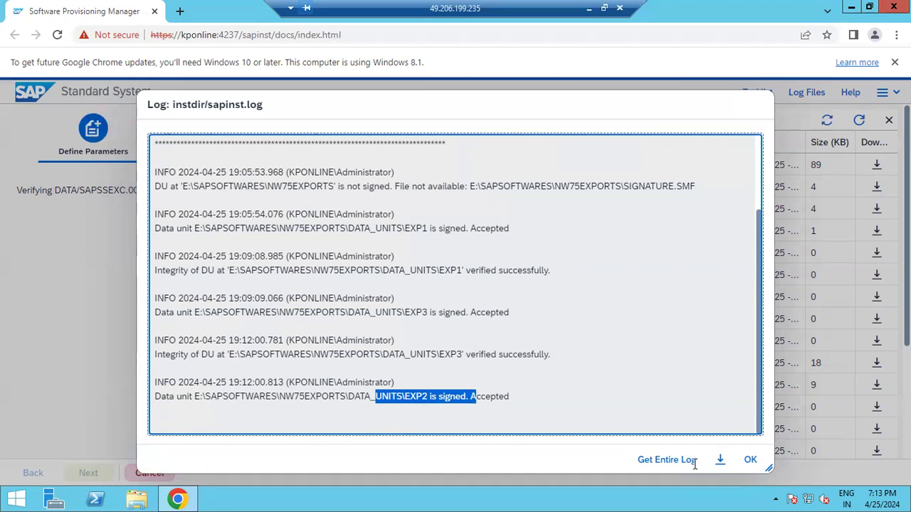
Close sapinst.log, refresh the log list and reopen it to check the latest entry's timestamp.
left_click(752, 460)
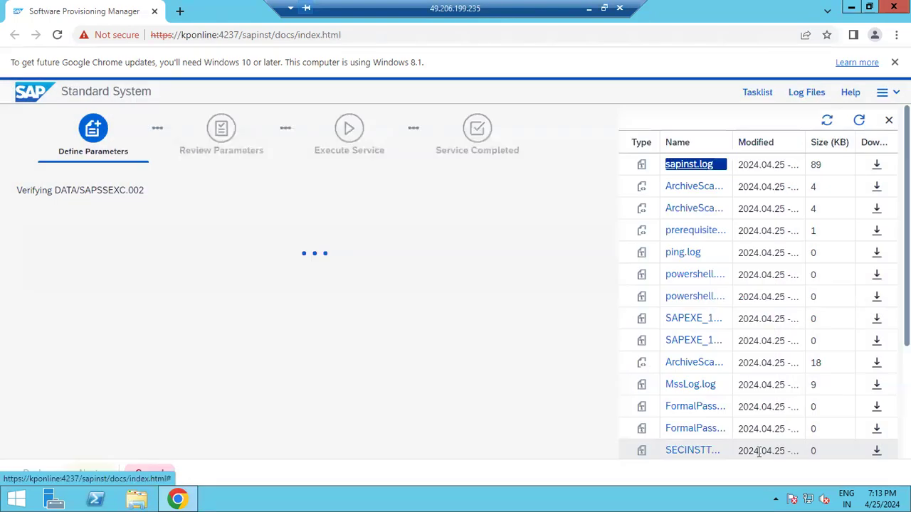
left_click(859, 120)
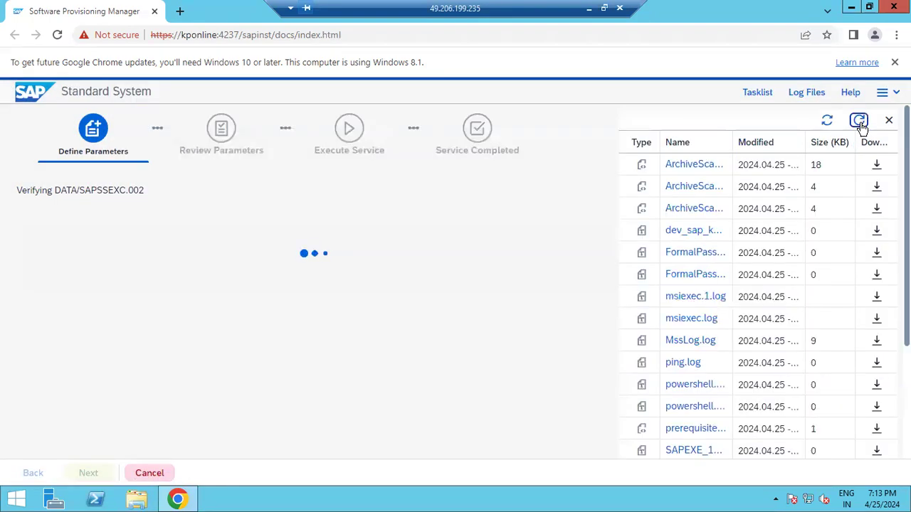
left_click(692, 168)
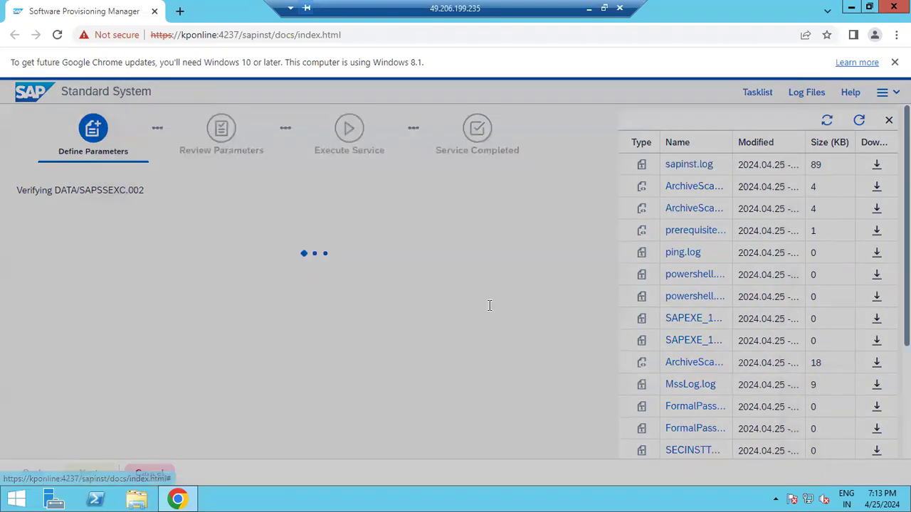
left_click_drag(233, 379, 278, 379)
left_click_drag(370, 376, 392, 379)
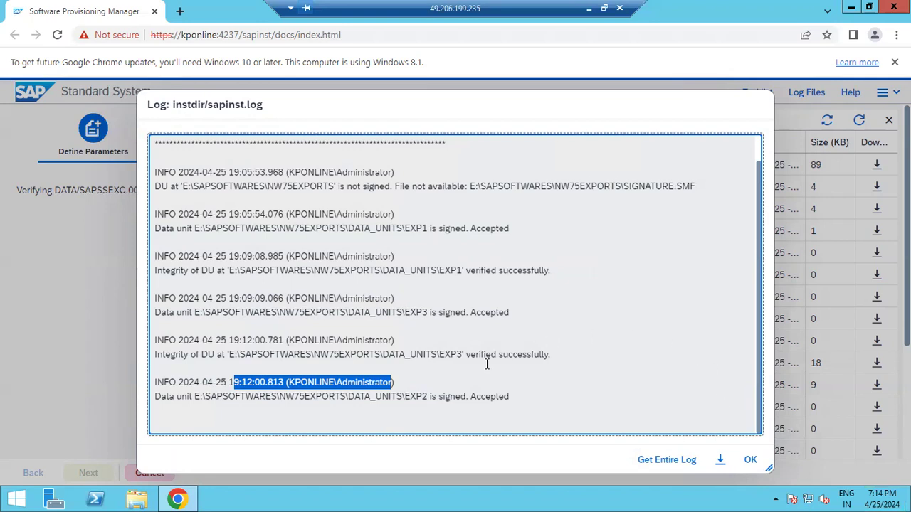
Examine the EXP2 data unit entry in sapinst.log and compare it with the EXP3 integrity entry.
left_click(356, 383)
left_click_drag(274, 375, 528, 403)
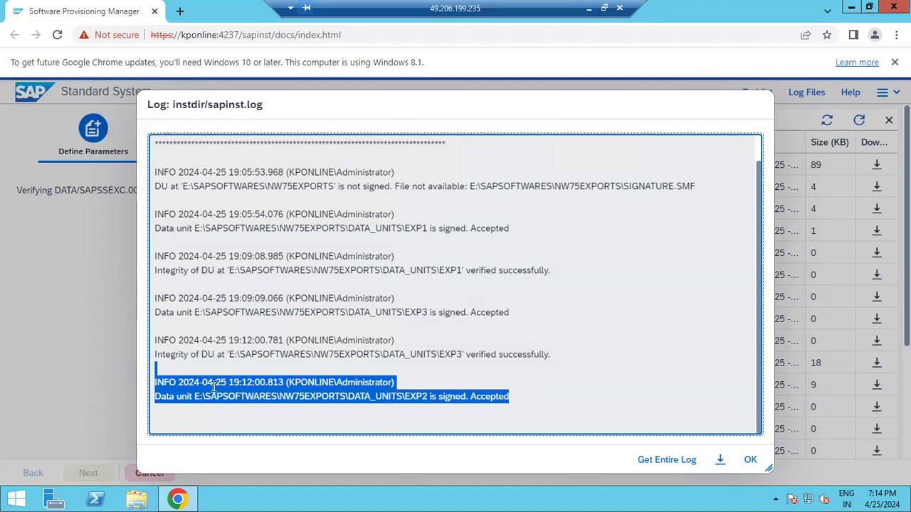
left_click(181, 380)
left_click_drag(180, 380, 510, 397)
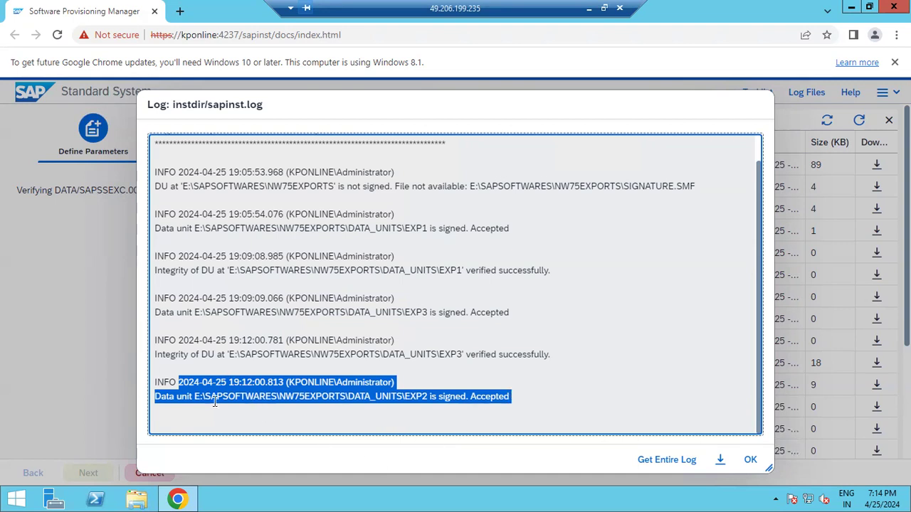
left_click(328, 397)
left_click_drag(359, 396, 403, 398)
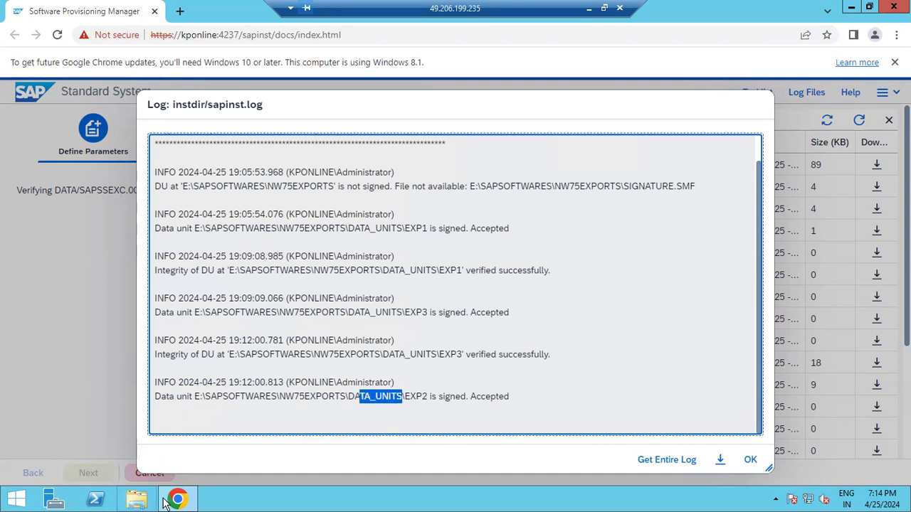
left_click_drag(449, 397, 480, 409)
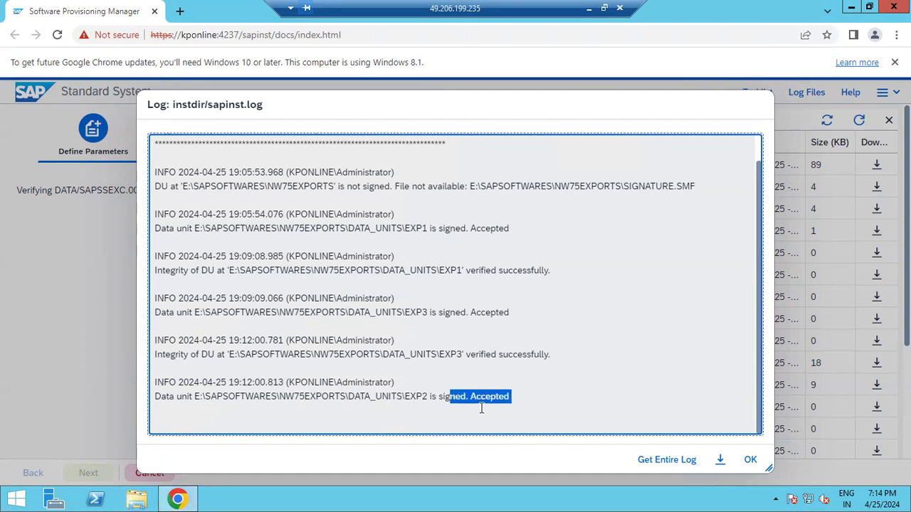
left_click(505, 361)
left_click_drag(505, 361, 479, 355)
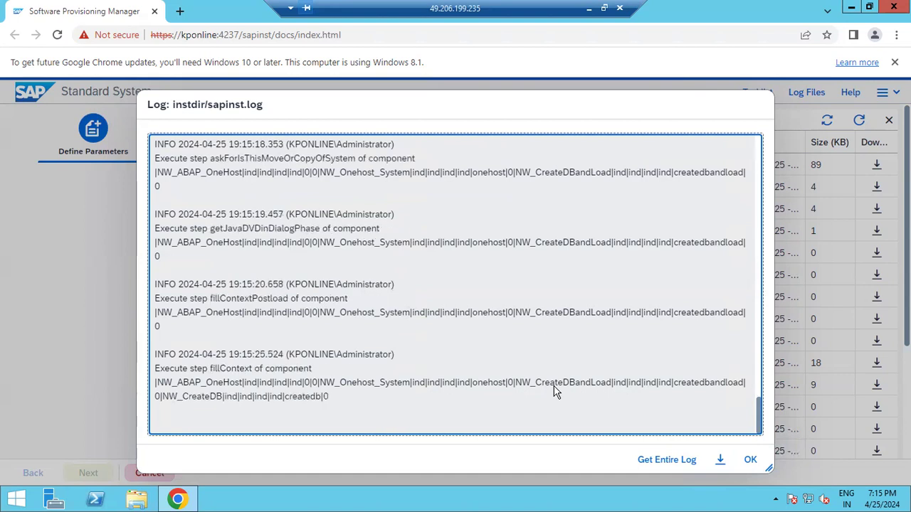
Refresh the log list, review the newest execution steps in sapinst.log, and update the list again after closing it.
left_click(753, 461)
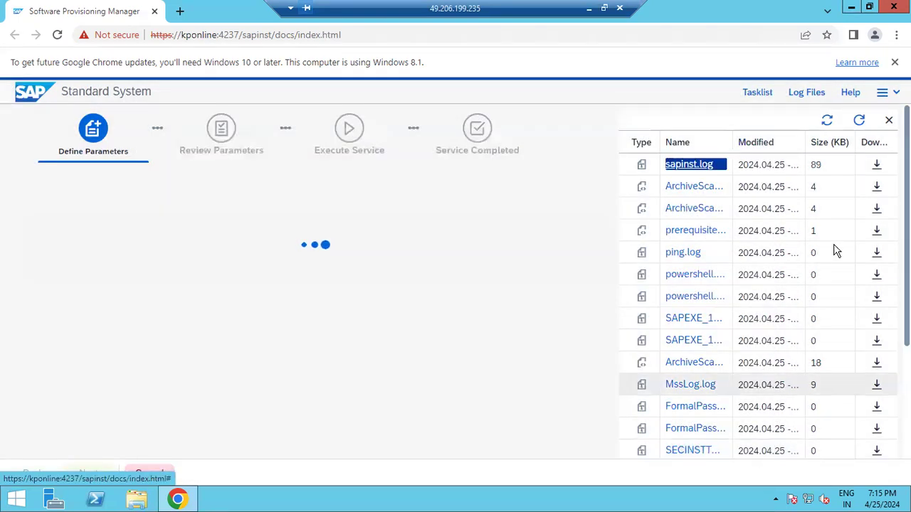
left_click(860, 123)
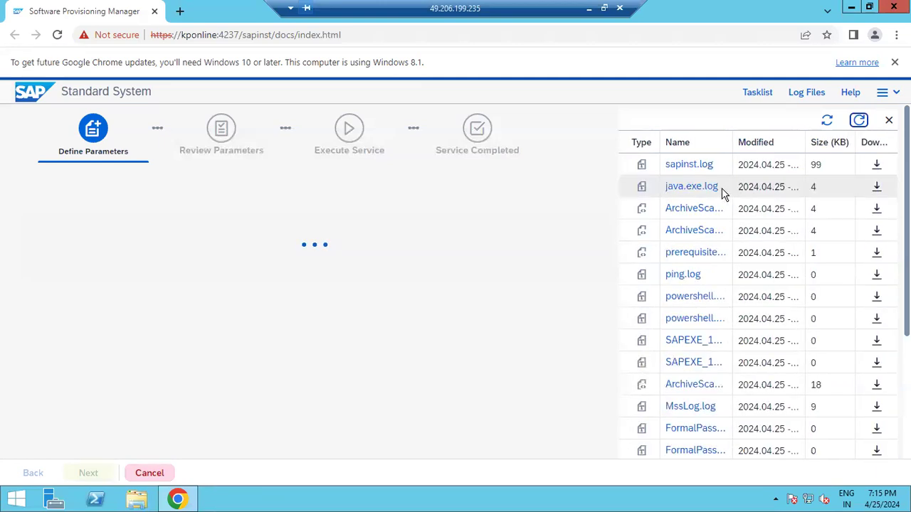
left_click(697, 168)
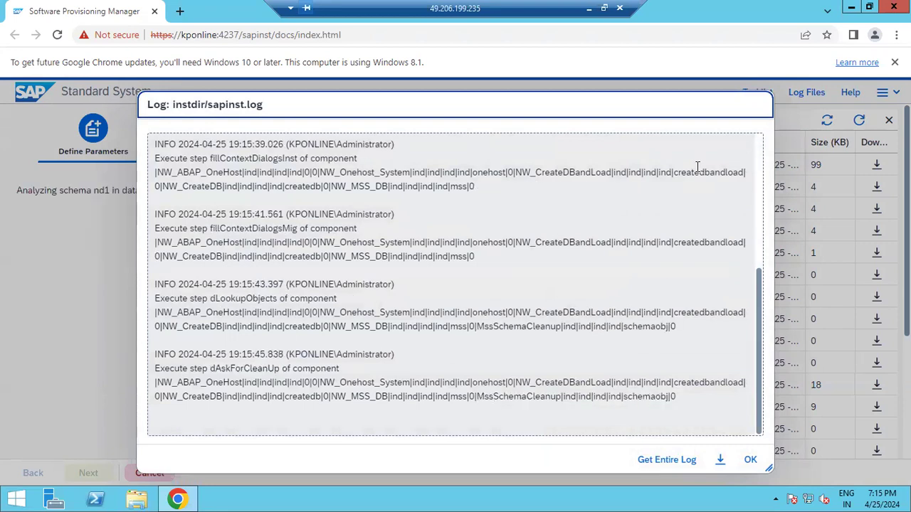
left_click(747, 460)
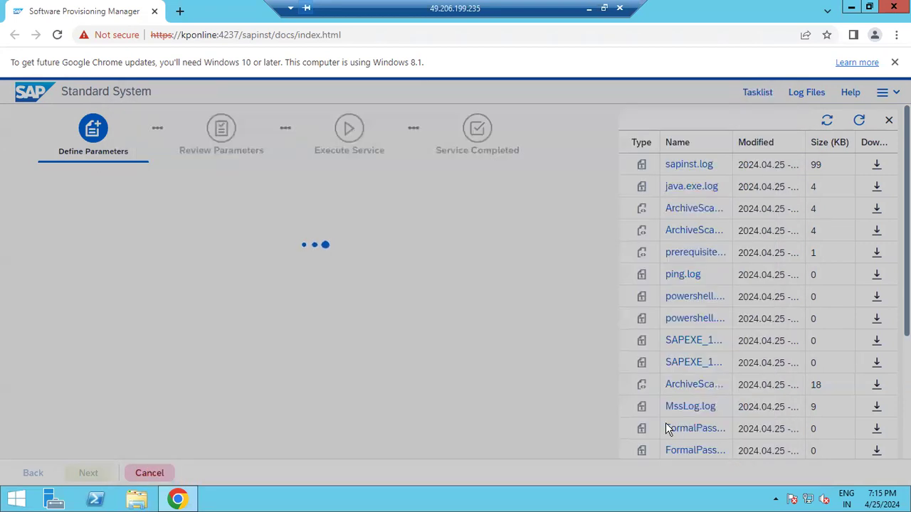
left_click(859, 120)
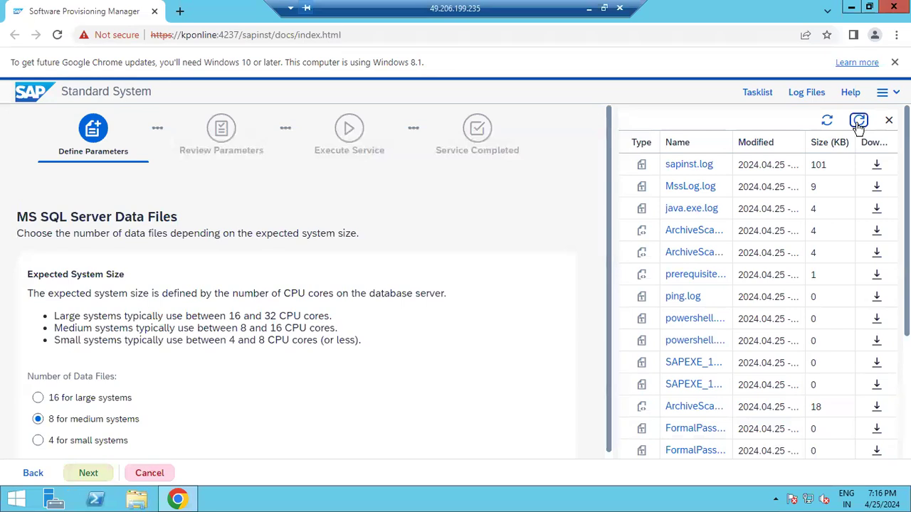
Choose 4 data files for small systems under MS SQL Server Data Files, and open the SAP1 (E:) drive in File Explorer.
left_click_drag(106, 221, 154, 226)
left_click(80, 435)
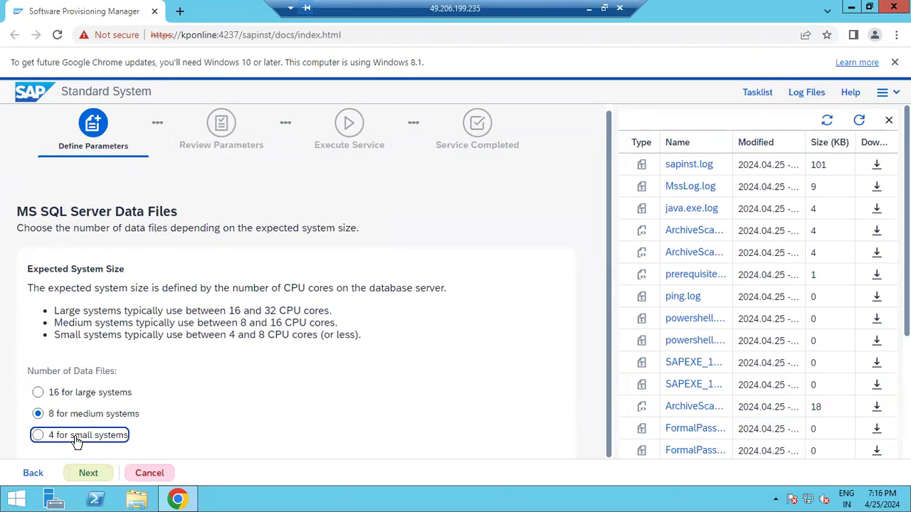
left_click(131, 501)
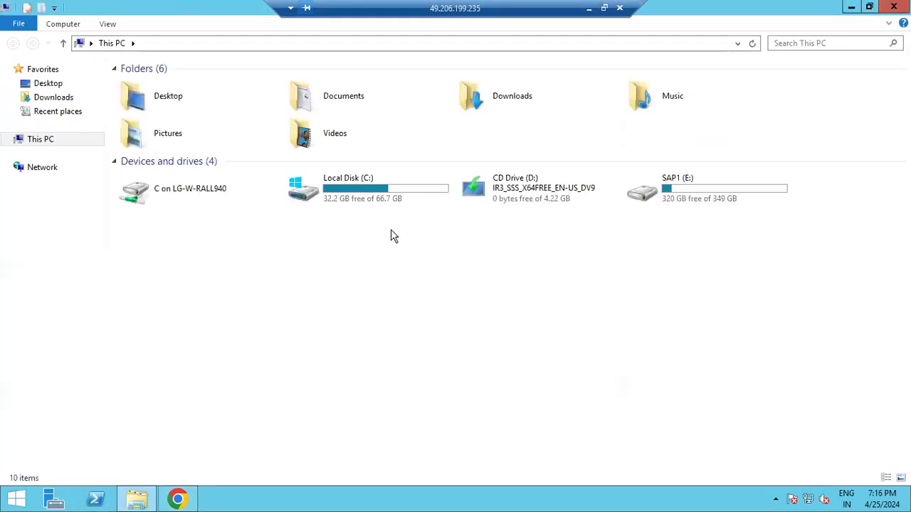
double_click(675, 204)
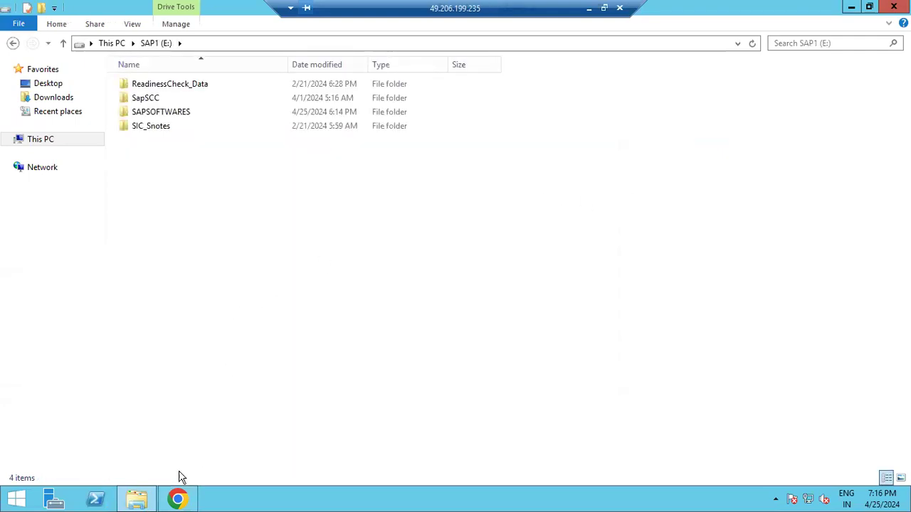
Return to the installer in Chrome, review the small-system CPU core guidance and proceed with 4 data files.
left_click(178, 499)
left_click(106, 369)
left_click_drag(110, 368, 116, 369)
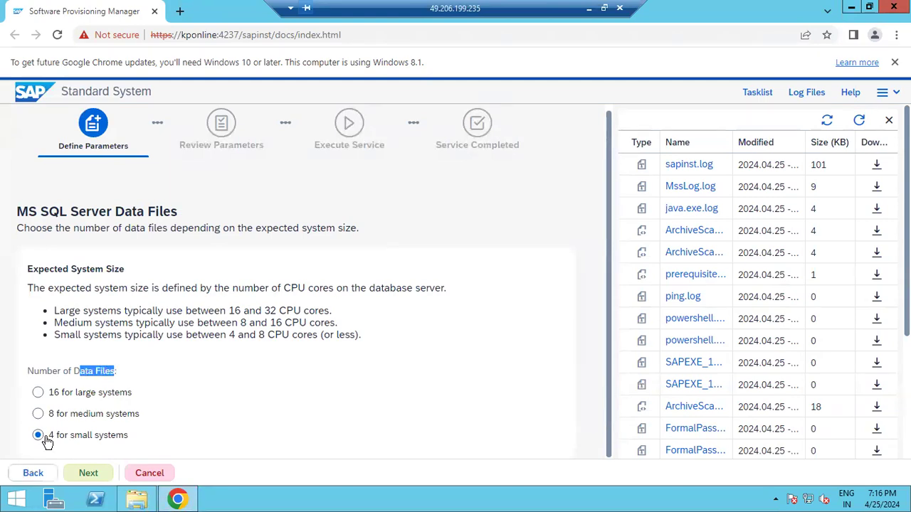
left_click_drag(180, 340, 264, 339)
left_click(90, 473)
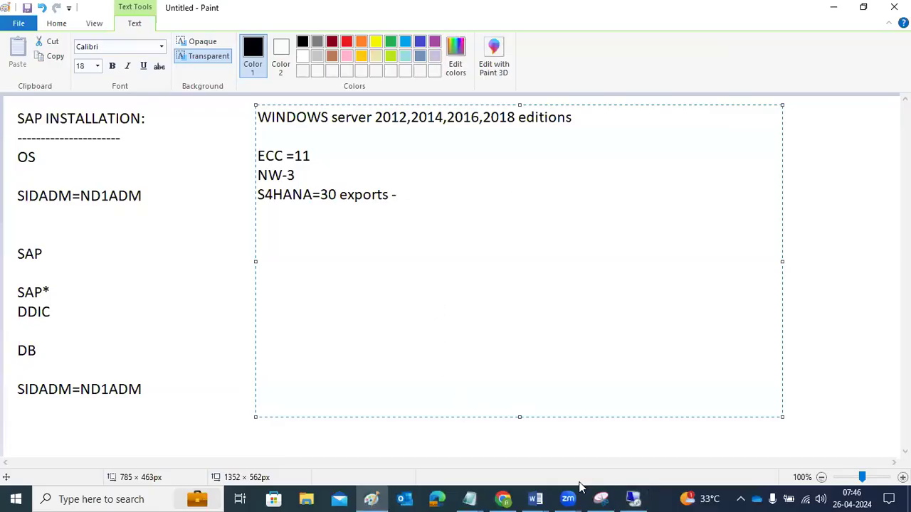
Switch to the Word document and add "Once the this step complete ,then select the DB data files –SMALL" below the Media Browser screenshot.
mouse_move(535, 499)
left_click(601, 441)
scroll(469, 384, "down", 8)
scroll(605, 356, "up", 5)
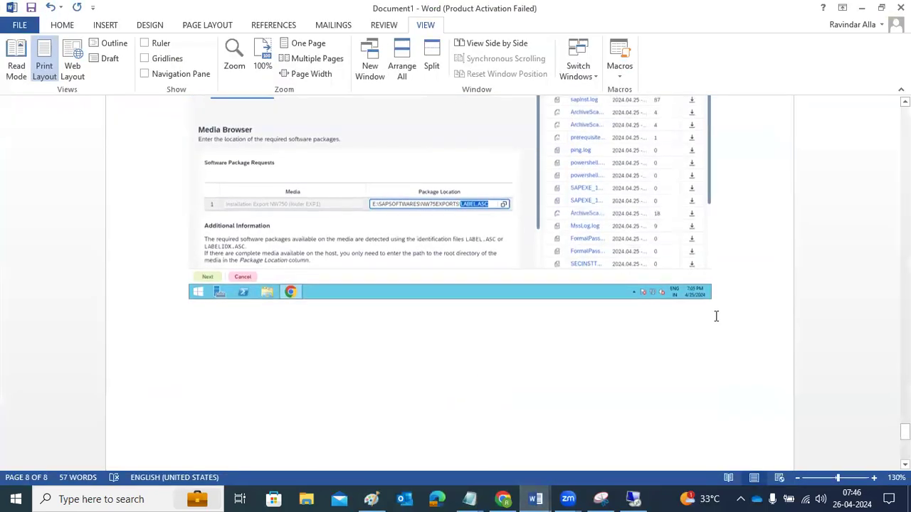
key("Return")
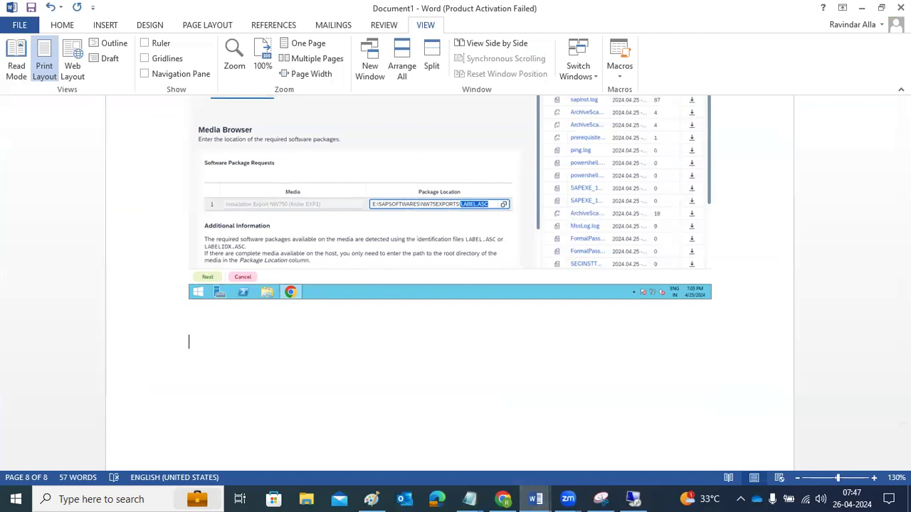
type("Once the this step comp")
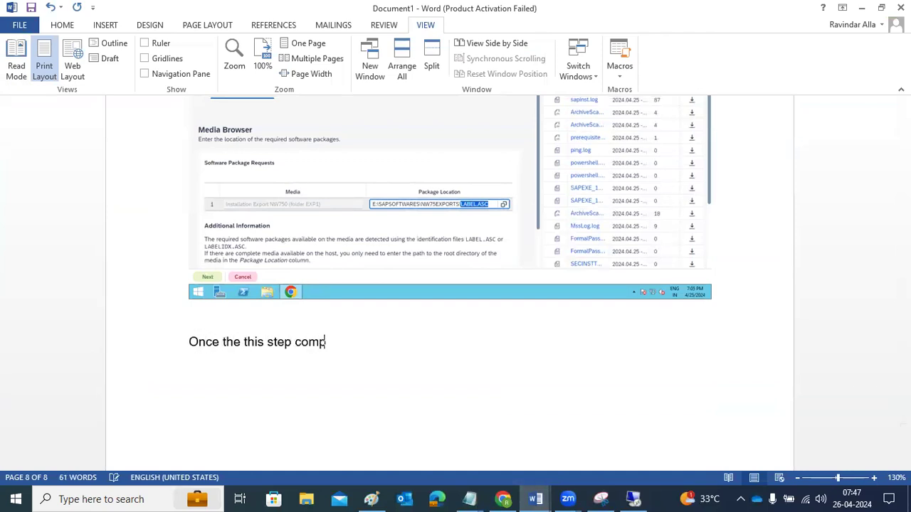
type("lete ,then selec")
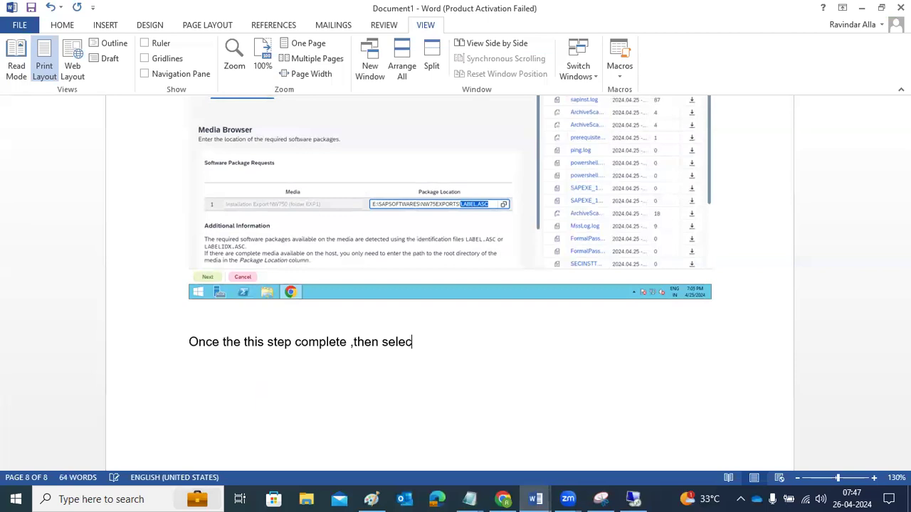
type("t the DB data")
type(" files")
type(" -SMAL:L")
key("BackSpace")
key("BackSpace")
key("BackSpace")
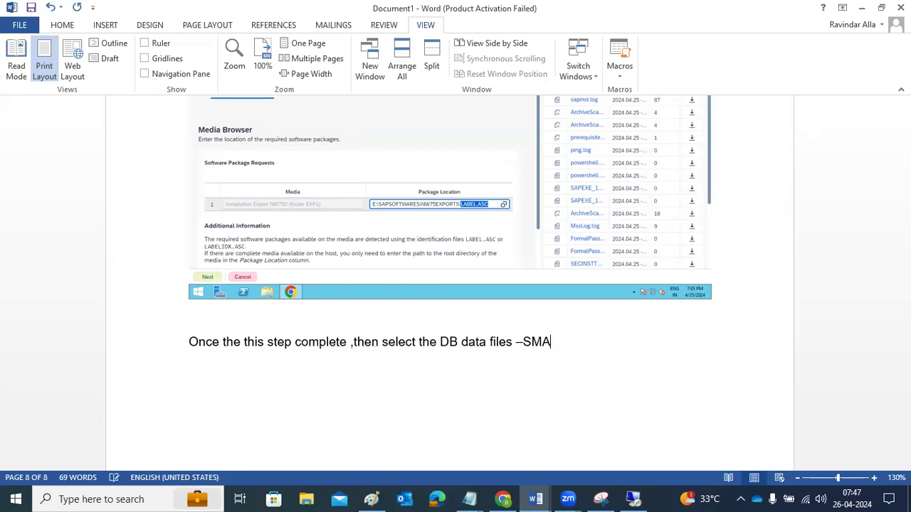
type("LL")
key("Return")
key("Return")
Check the installer's progress in the remote session by updating its log file list, and return to the Word document.
left_click(634, 499)
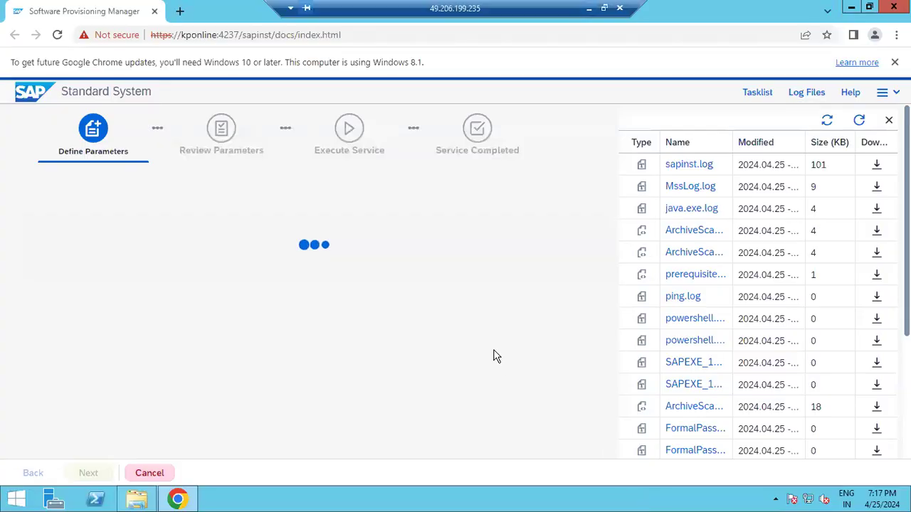
left_click(859, 121)
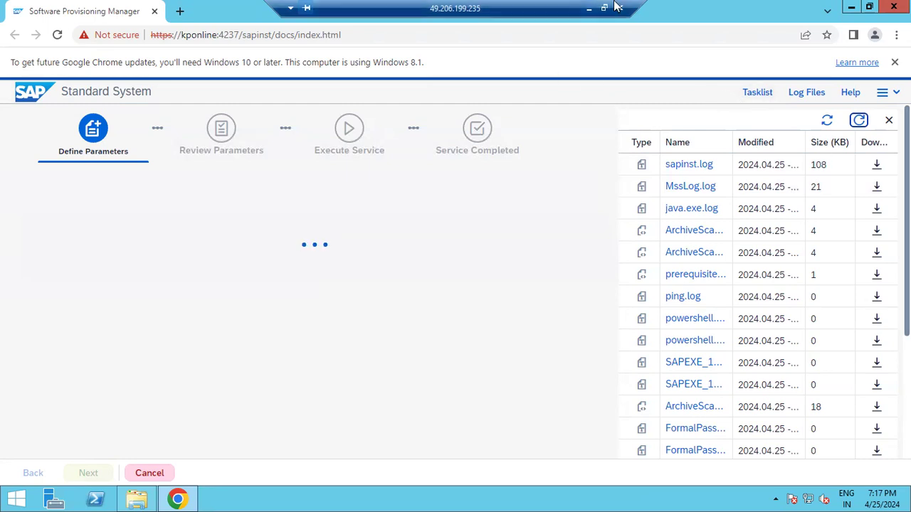
left_click(590, 7)
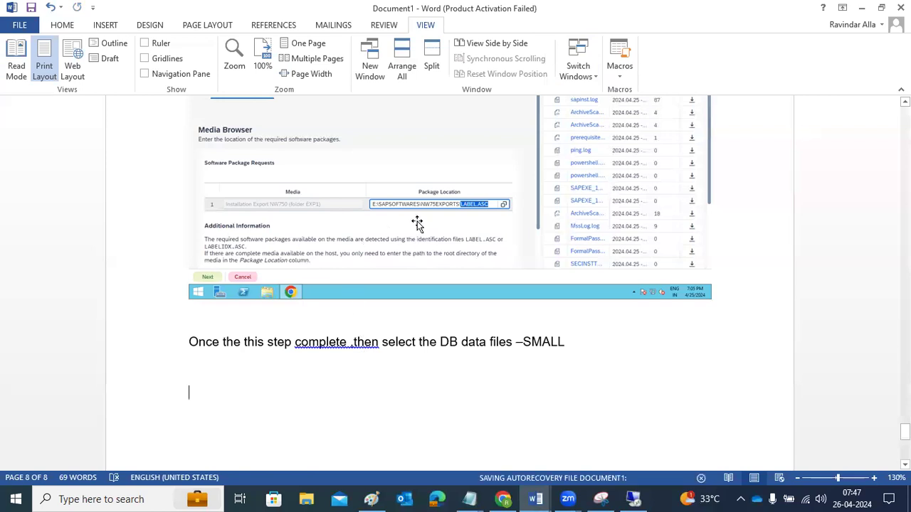
Apply the suggested grammar corrections to the note so it reads "Once this step complete, then select the DB data files –SMALL".
scroll(417, 222, "up", 10)
scroll(417, 222, "up", 15)
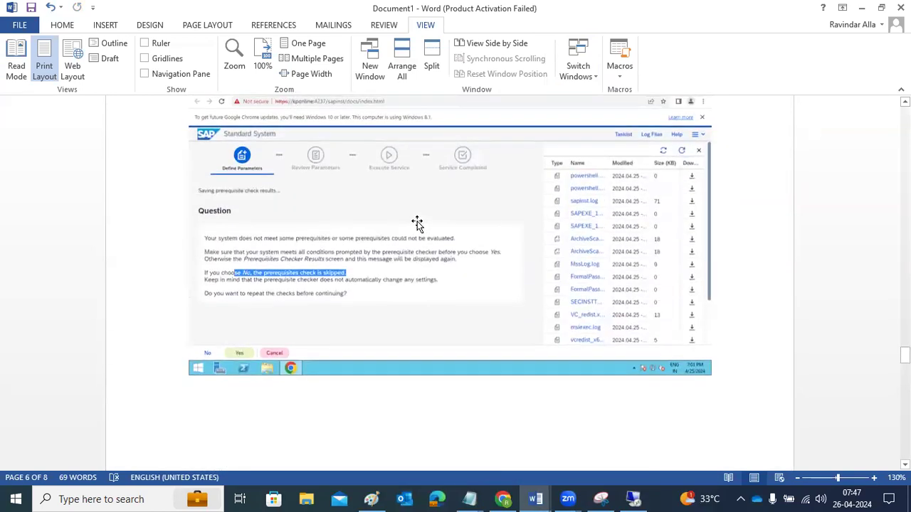
scroll(417, 222, "up", 15)
scroll(417, 222, "up", 15)
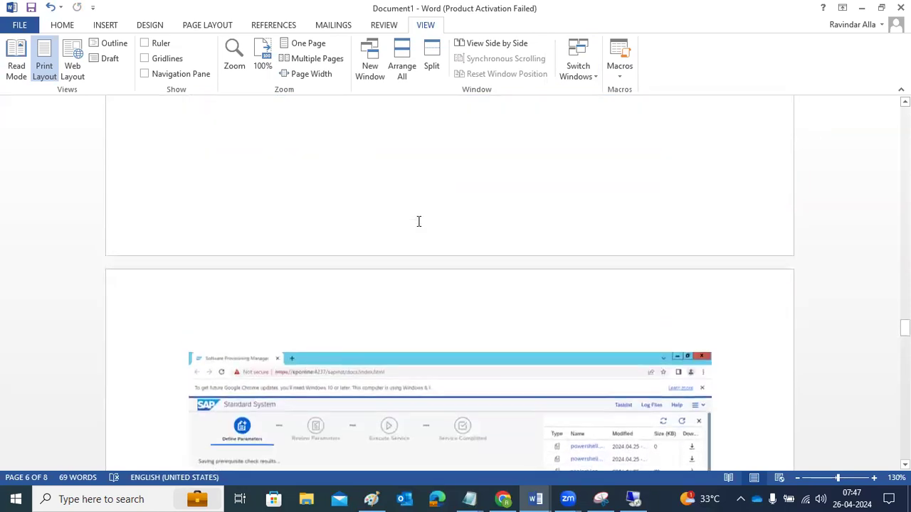
scroll(417, 223, "down", 10)
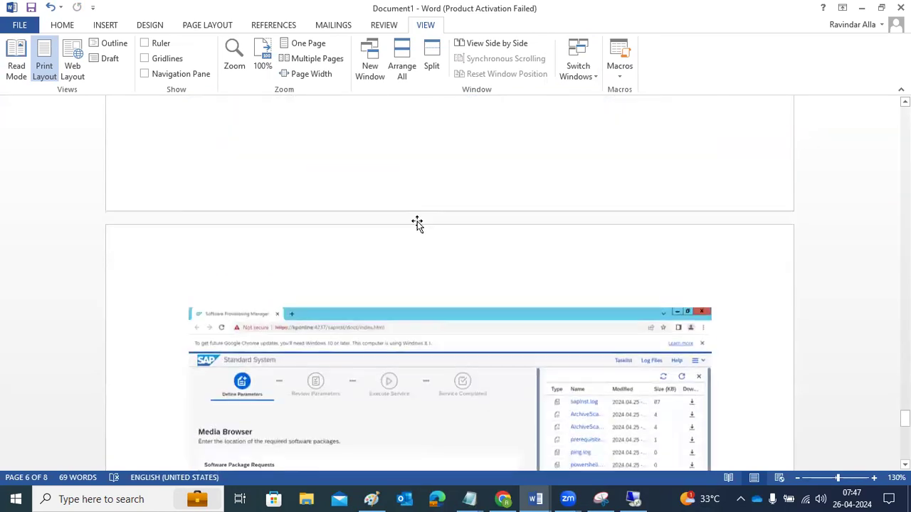
scroll(417, 224, "up", 3)
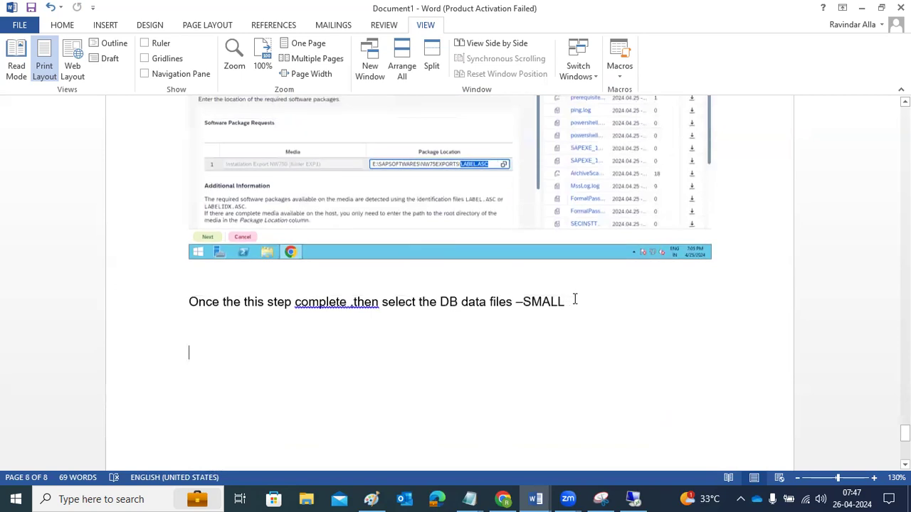
key("Return")
key("Return")
right_click(347, 299)
left_click(377, 319)
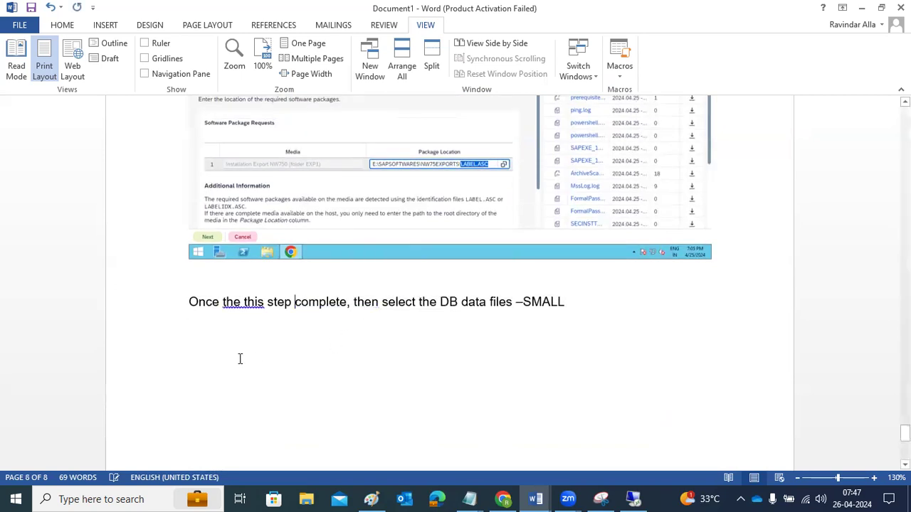
right_click(254, 301)
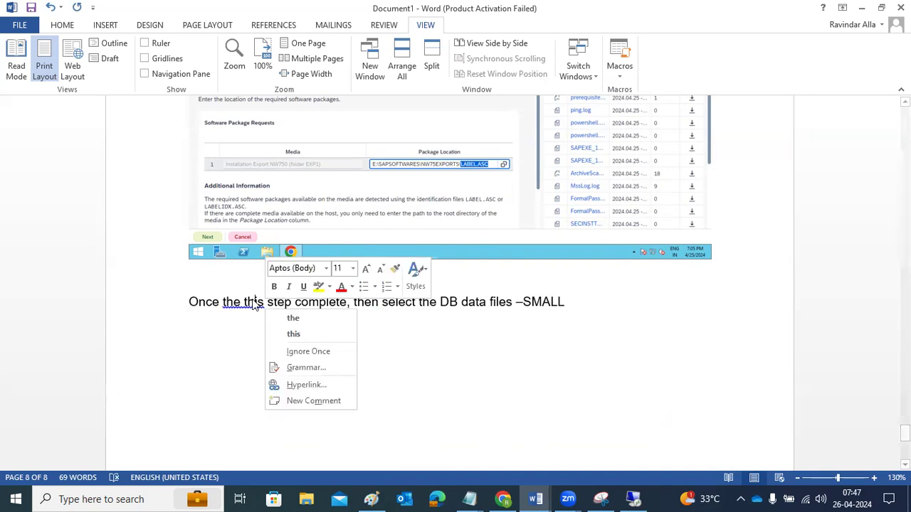
left_click(299, 333)
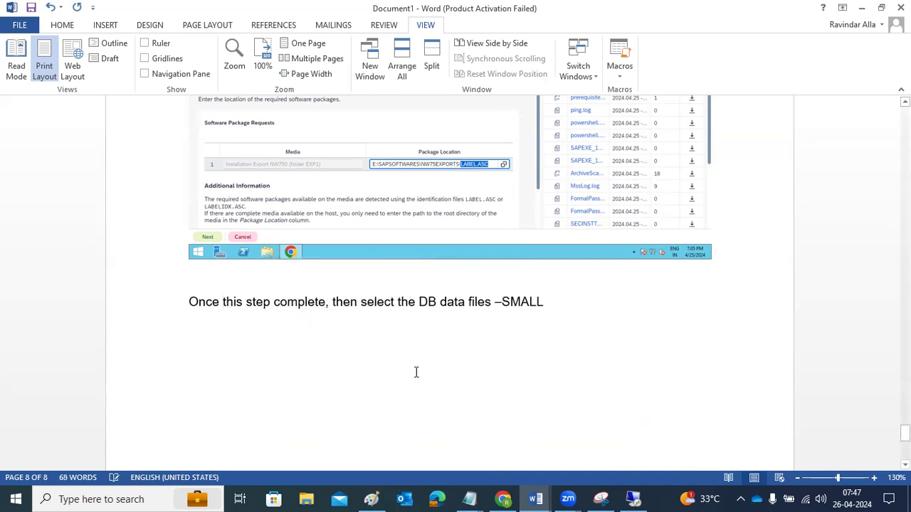
Return to the remote installer, update the log list and review the newest execution steps in sapinst.log.
left_click(634, 499)
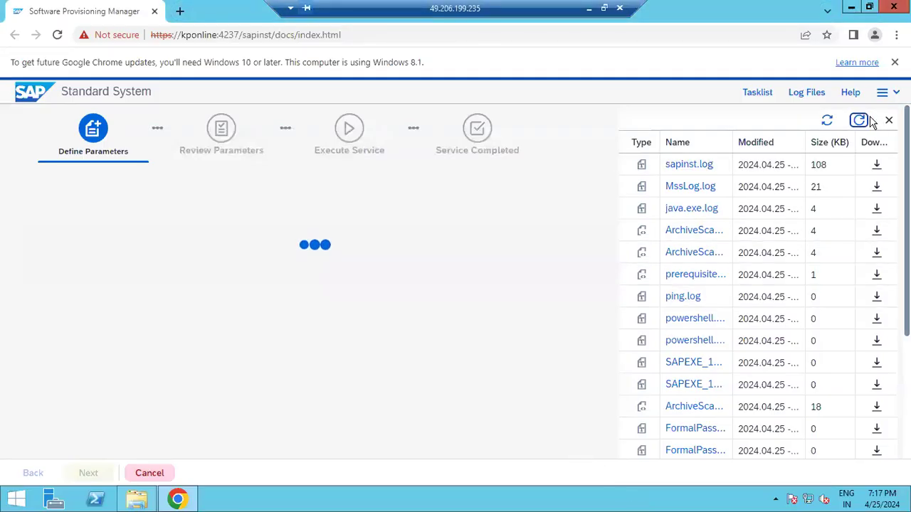
left_click(858, 121)
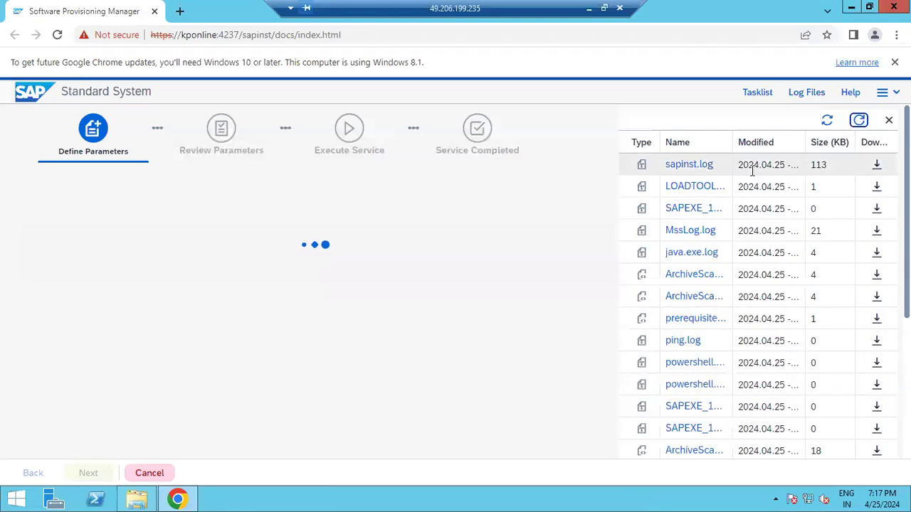
left_click(691, 166)
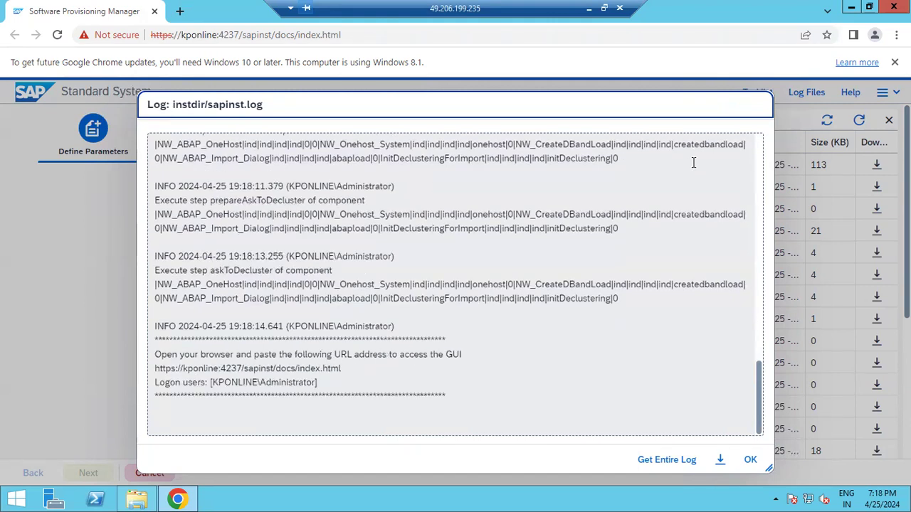
left_click(749, 459)
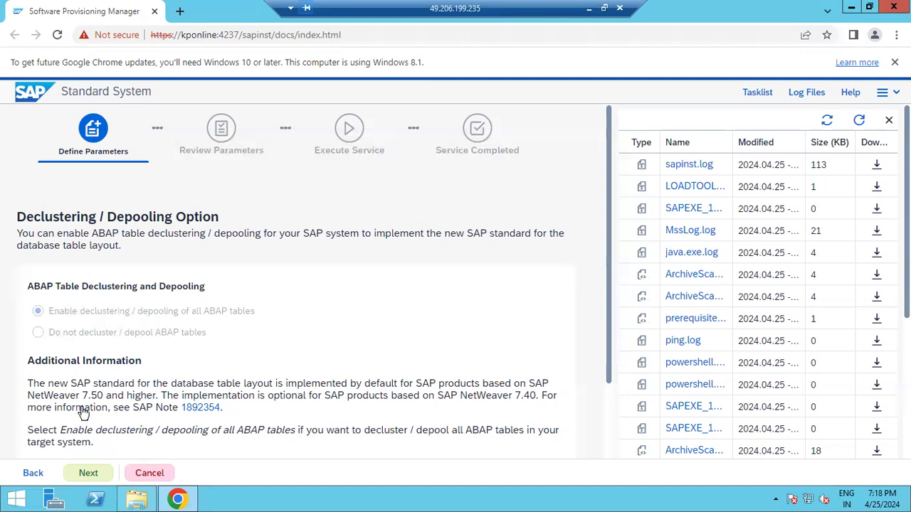
Proceed with declustering / depooling enabled for all ABAP tables, and check progress in the task list and log files.
left_click(88, 481)
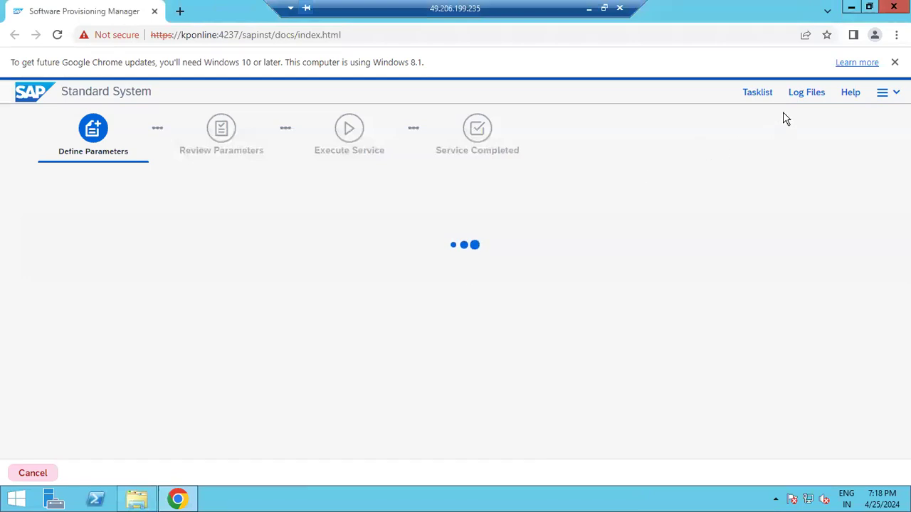
left_click(801, 97)
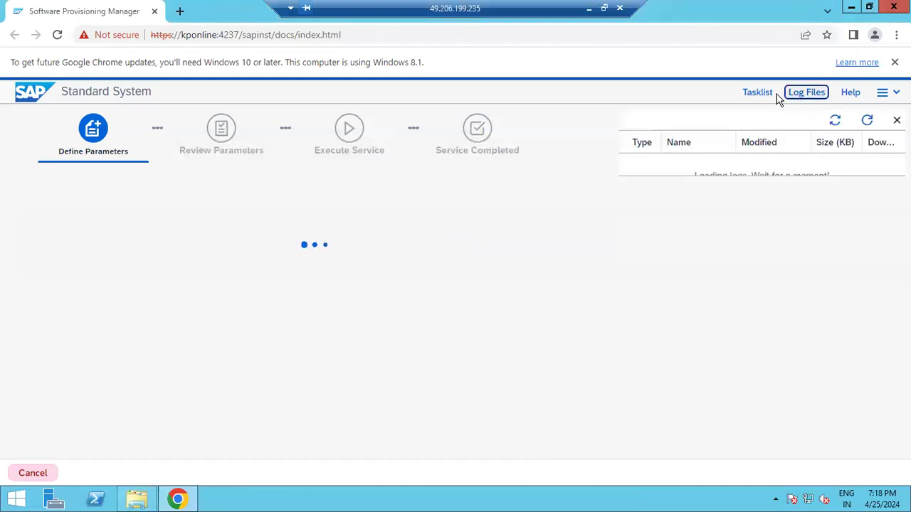
left_click(762, 93)
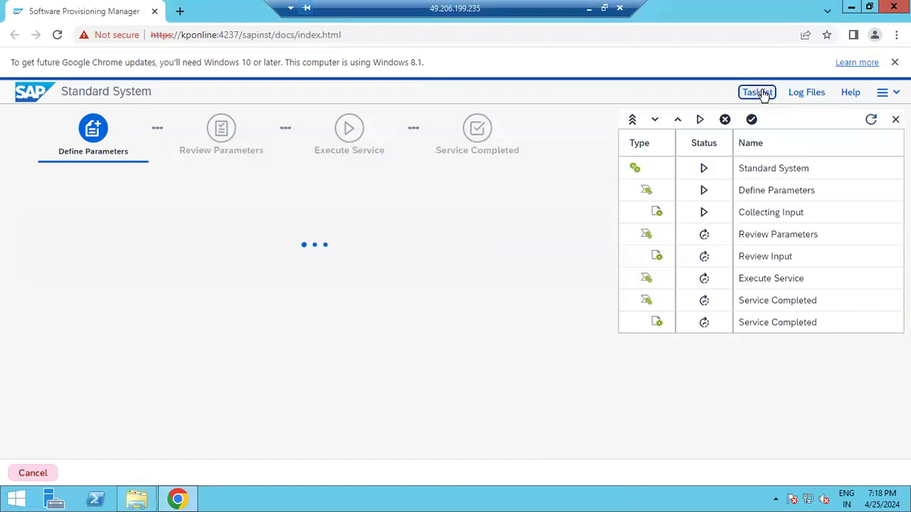
left_click(807, 96)
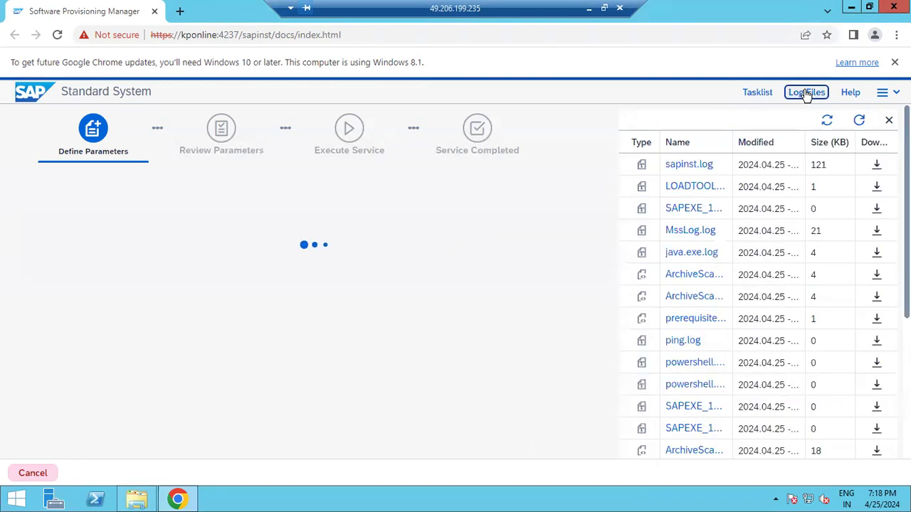
left_click(861, 120)
left_click(861, 120)
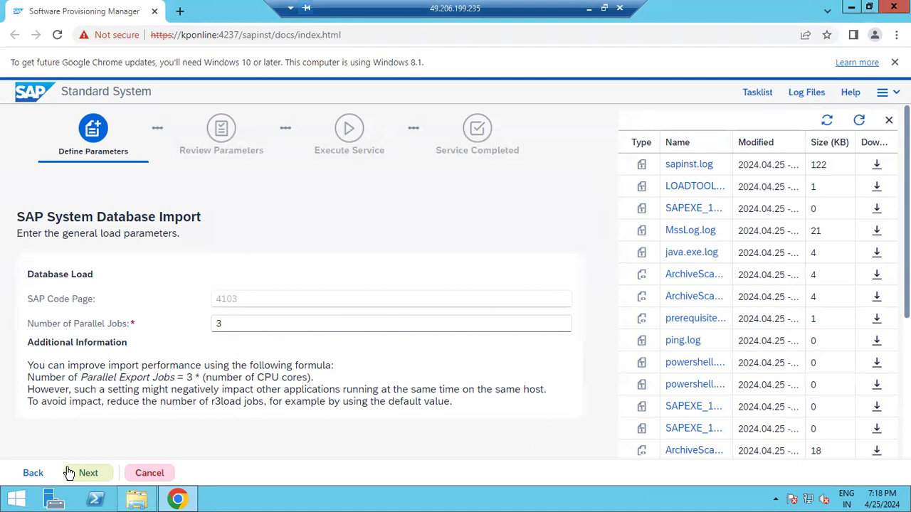
Proceed with 3 parallel jobs for the SAP System Database Import, and paste the screenshot of that page into the Word document.
left_click(227, 325)
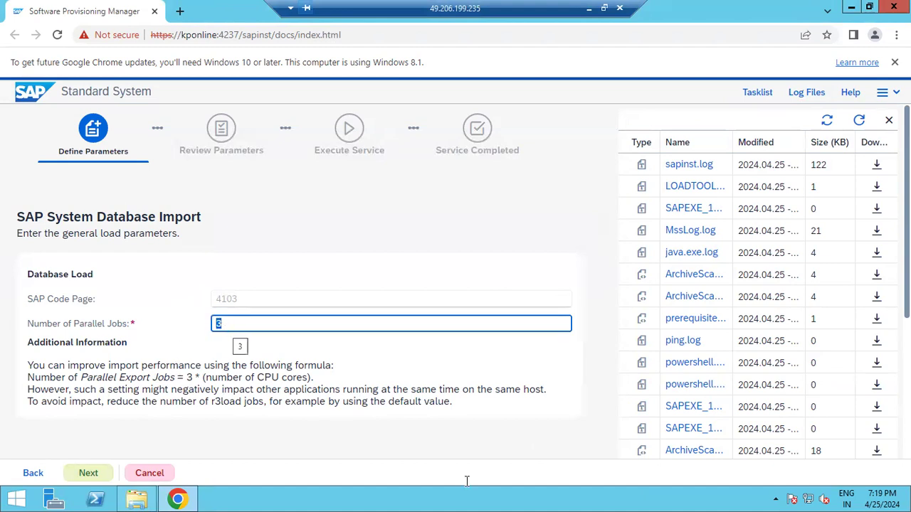
left_click(94, 473)
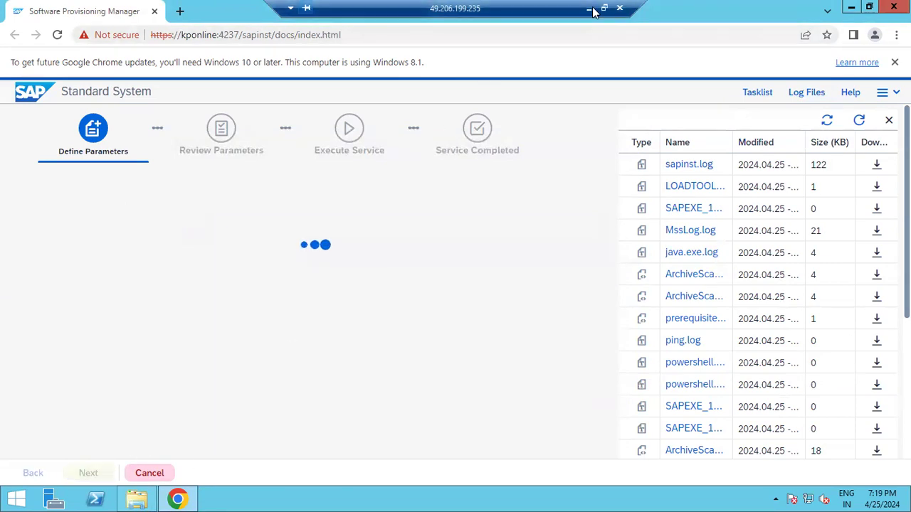
left_click(590, 10)
scroll(680, 281, "down", 5)
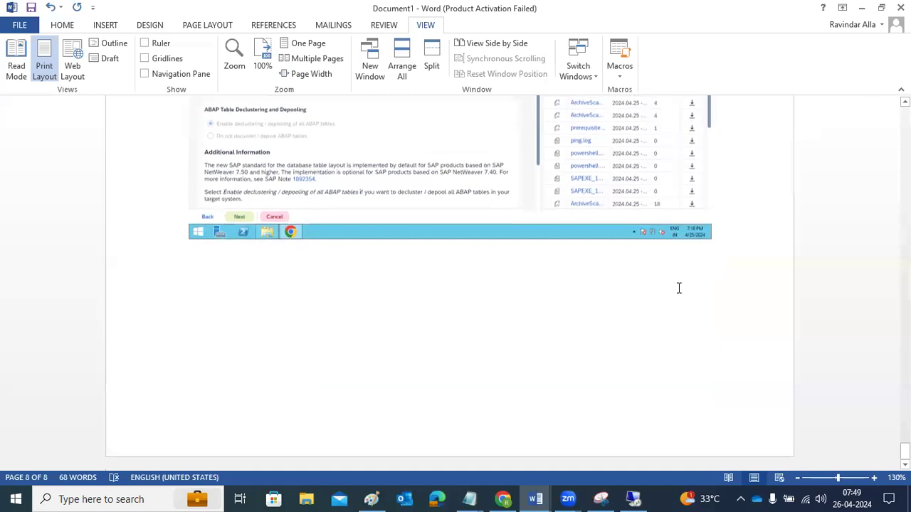
key("ctrl+v")
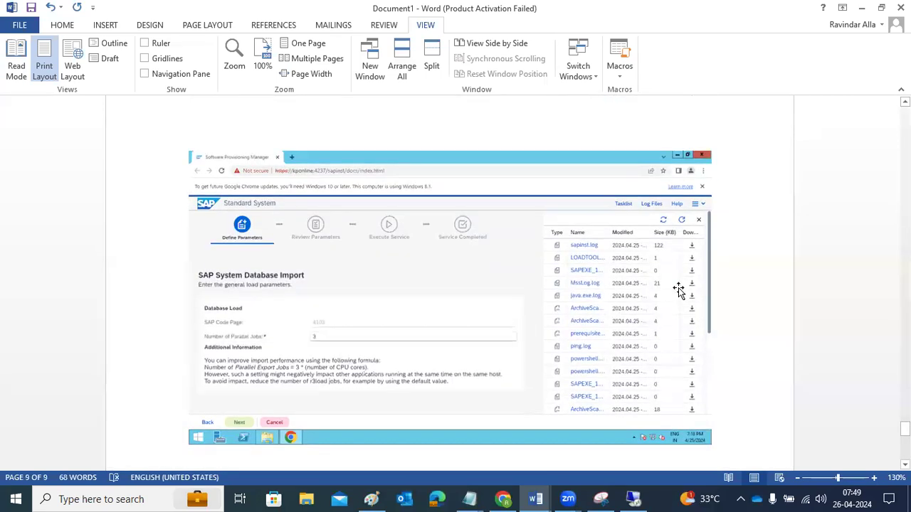
Return to the installer, update the log list and examine the latest component execution steps in sapinst.log, including the NW_Postload entries.
left_click(634, 499)
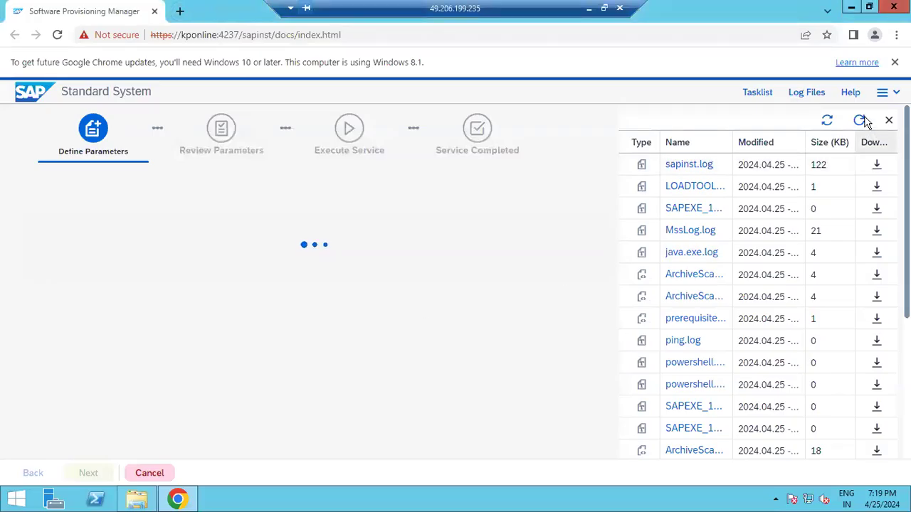
left_click(861, 121)
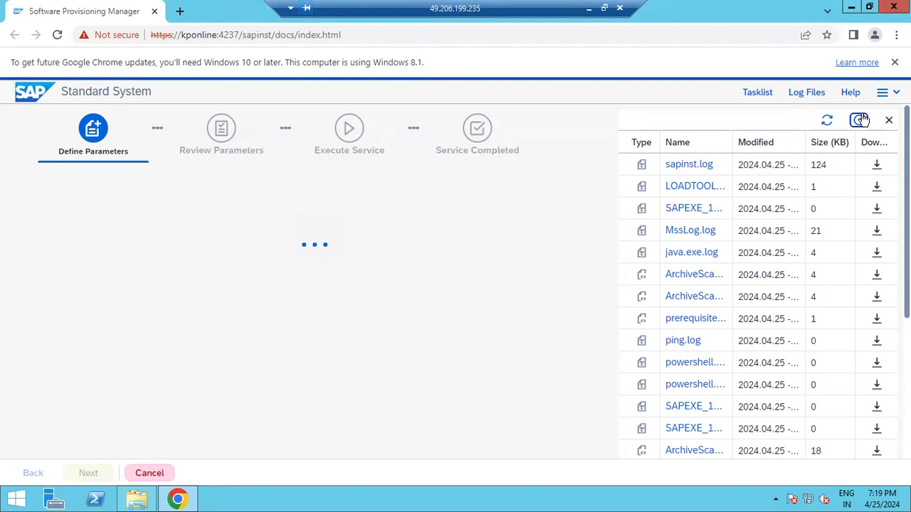
left_click(859, 120)
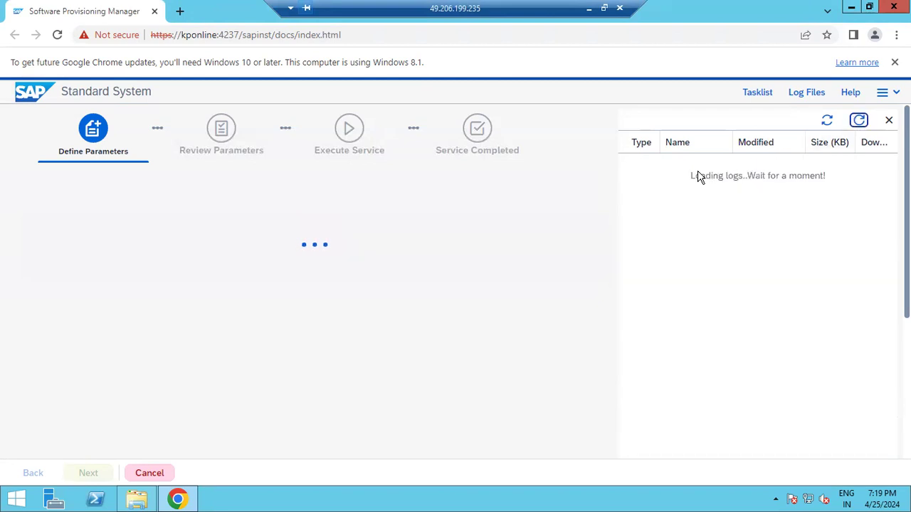
left_click(688, 168)
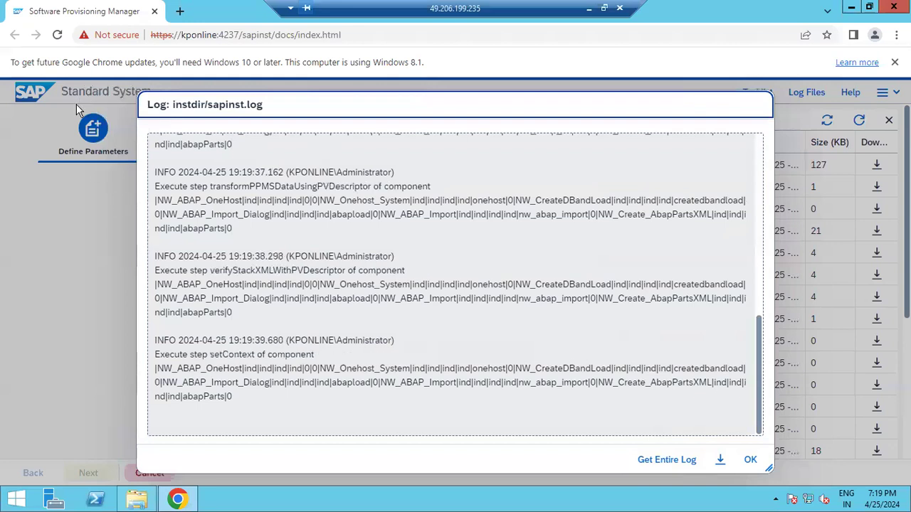
left_click_drag(182, 105, 276, 107)
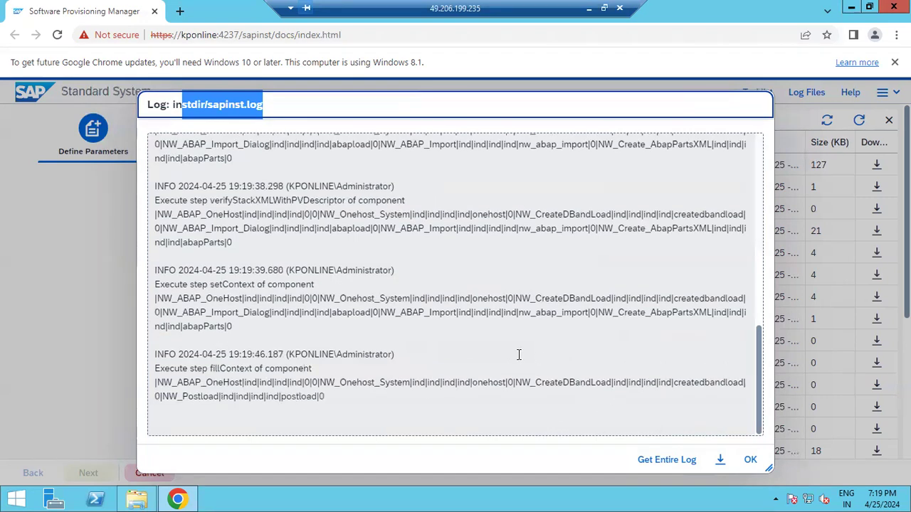
left_click(215, 369)
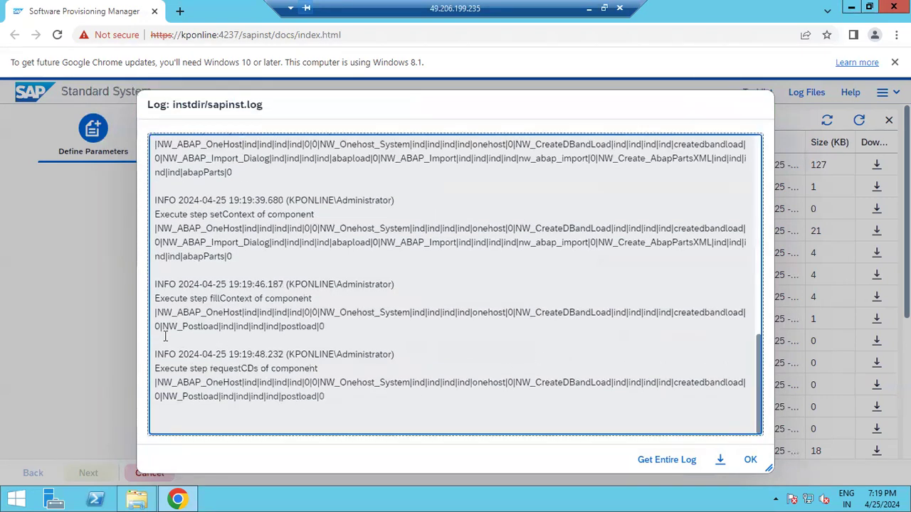
left_click_drag(261, 322, 282, 328)
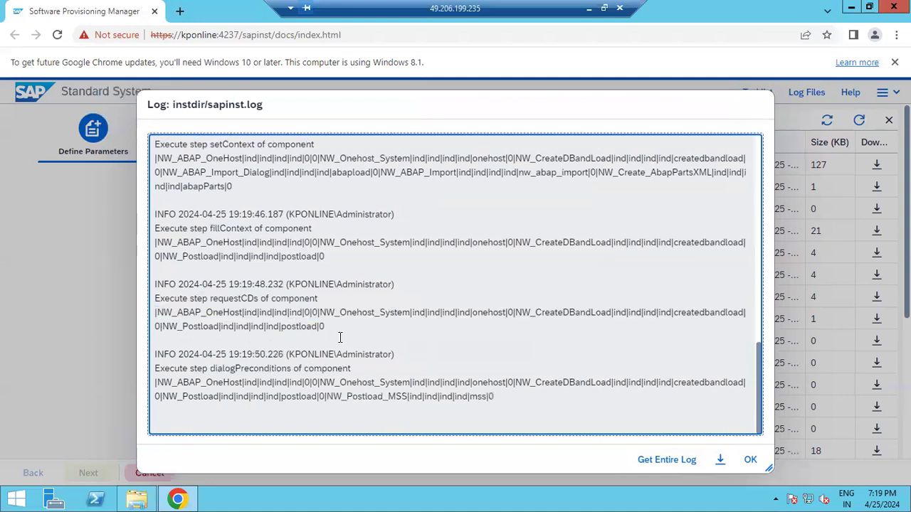
Review the latest component execution steps in sapinst.log, including requestCDs, dialogPreconditions and the NW_Postload_MSS entries, and close the log.
left_click_drag(170, 368, 270, 368)
left_click_drag(202, 298, 250, 298)
left_click_drag(232, 368, 269, 368)
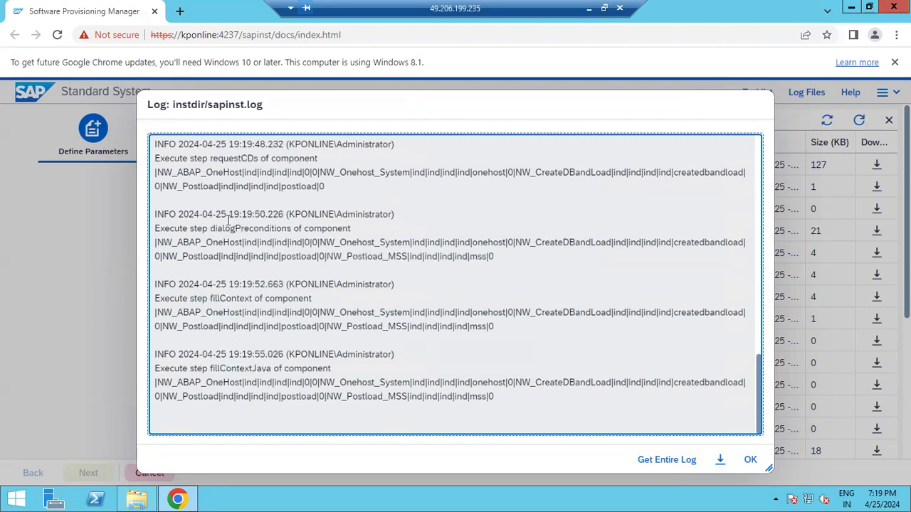
left_click_drag(319, 229, 226, 230)
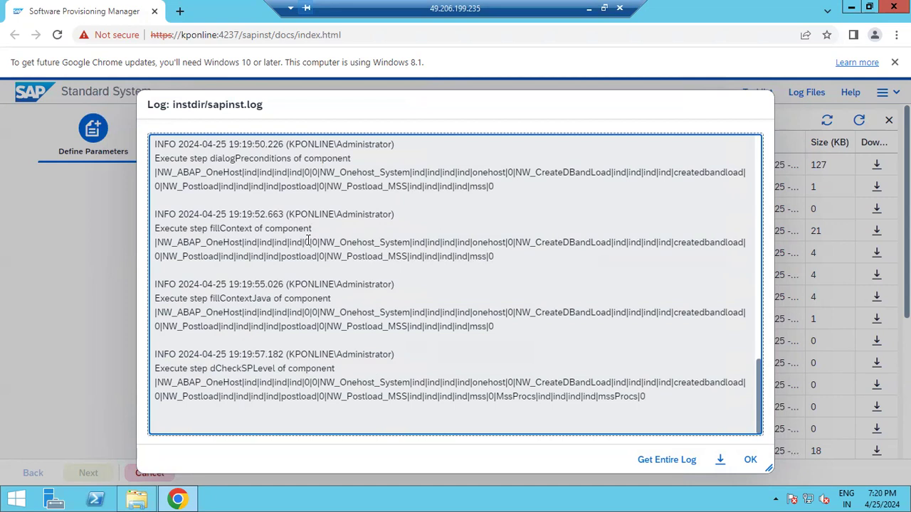
left_click(750, 461)
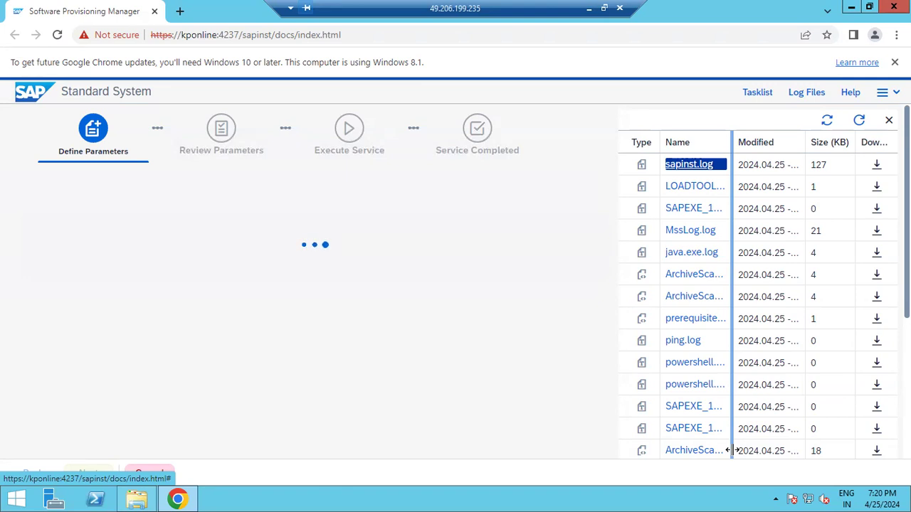
Reload the log list, check the newest sapinst.log entries for the NW_CI_Instance component, and close the log list.
left_click(859, 121)
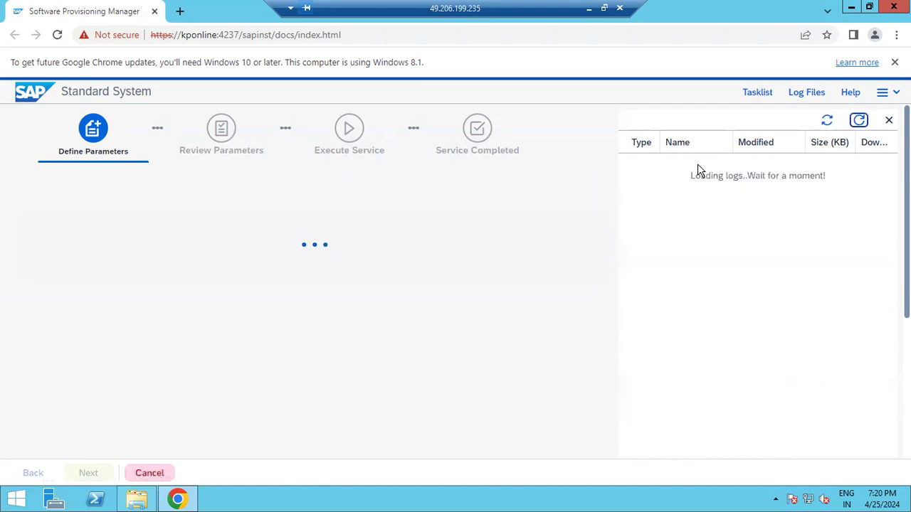
double_click(700, 166)
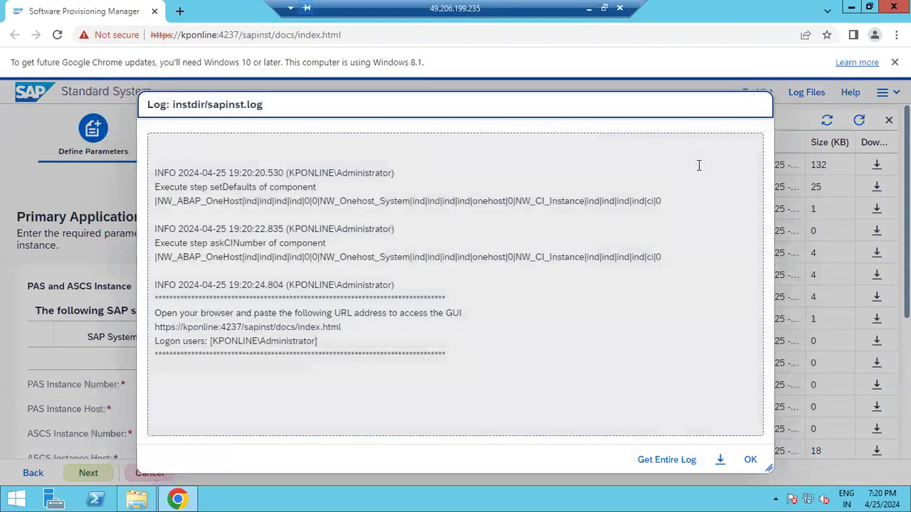
left_click(748, 460)
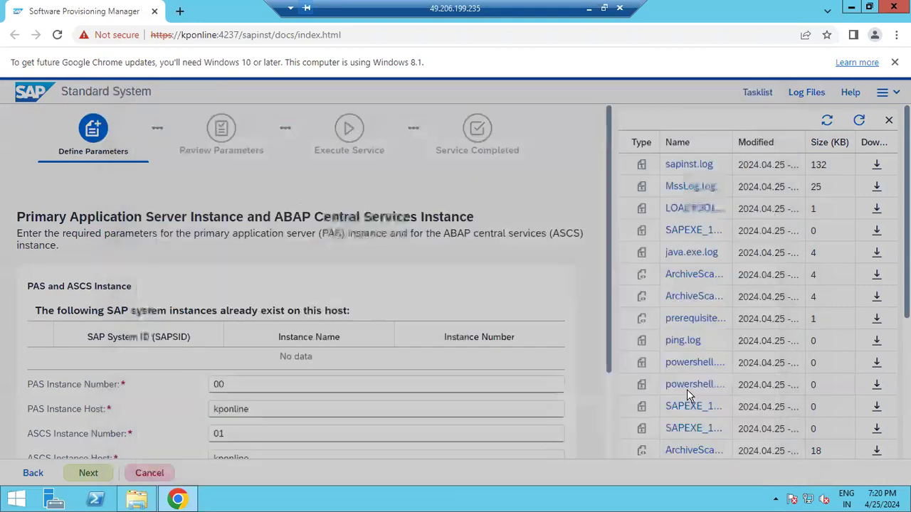
left_click(889, 120)
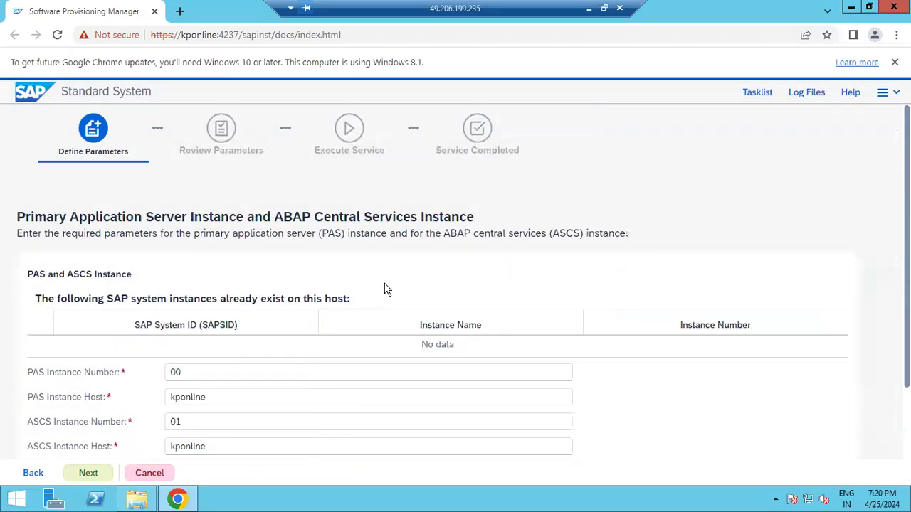
Paste the screenshot of the Primary Application Server and ABAP Central Services Instance page below the database import screenshot in Word.
scroll(385, 293, "down", 1)
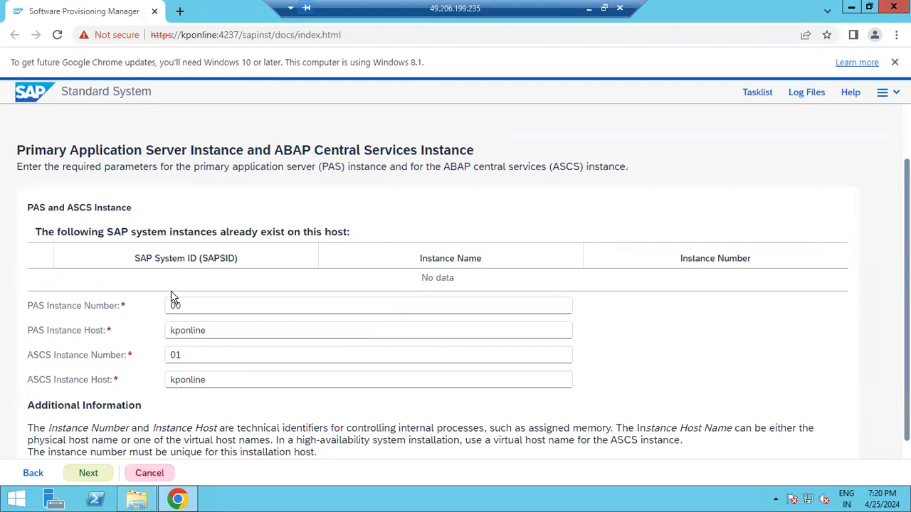
left_click(590, 8)
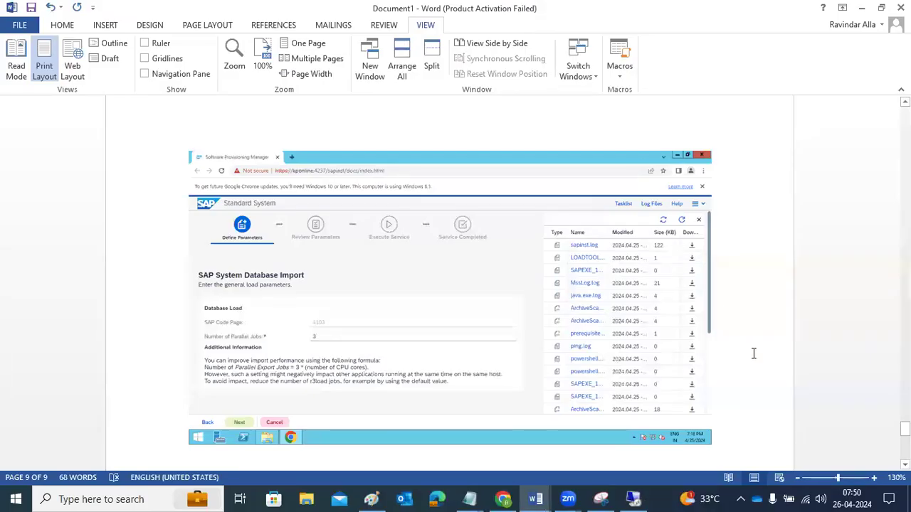
scroll(753, 354, "down", 3)
scroll(751, 170, "up", 1)
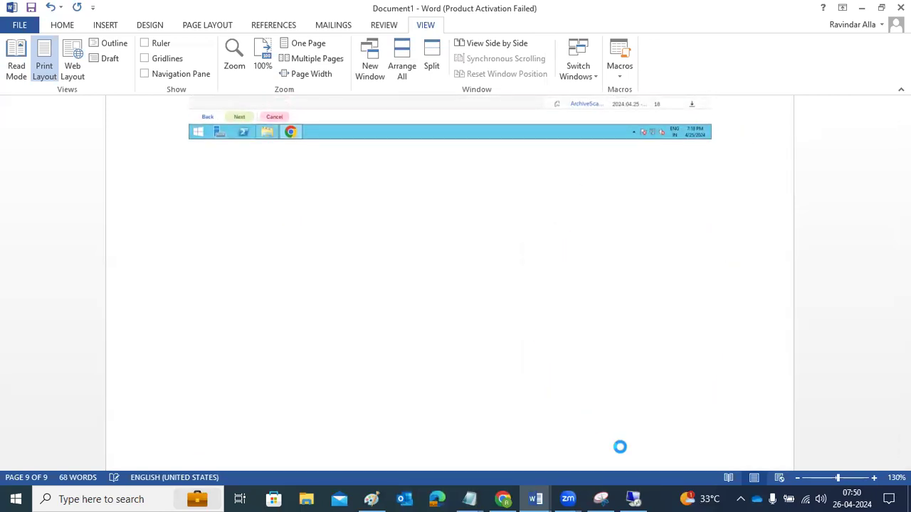
left_click(634, 499)
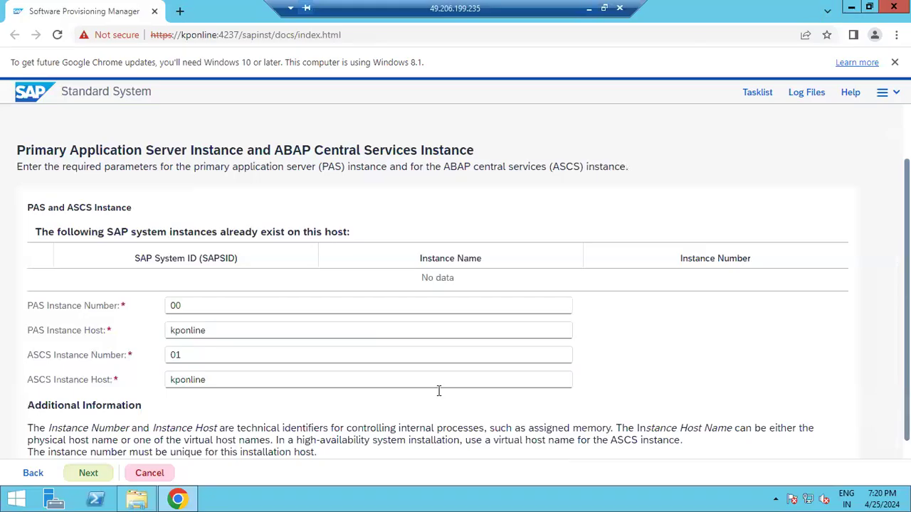
Review the instance fields and proceed with PAS instance number 00 and ASCS instance number 01, both on host kponline.
left_click(203, 313)
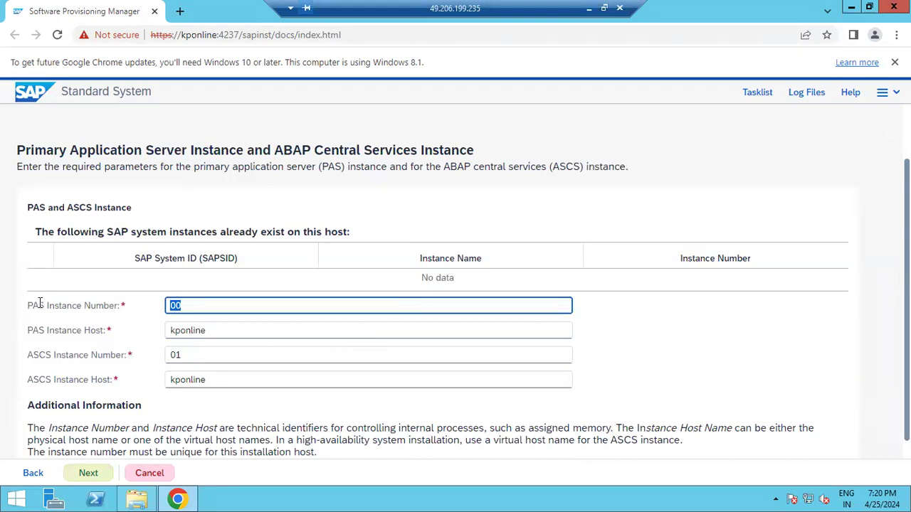
left_click_drag(39, 305, 83, 306)
left_click_drag(40, 355, 123, 356)
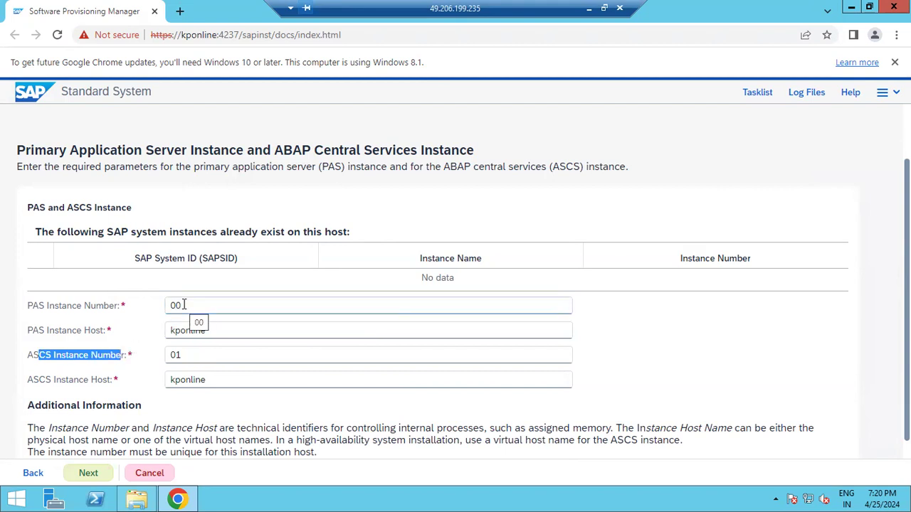
left_click(91, 304)
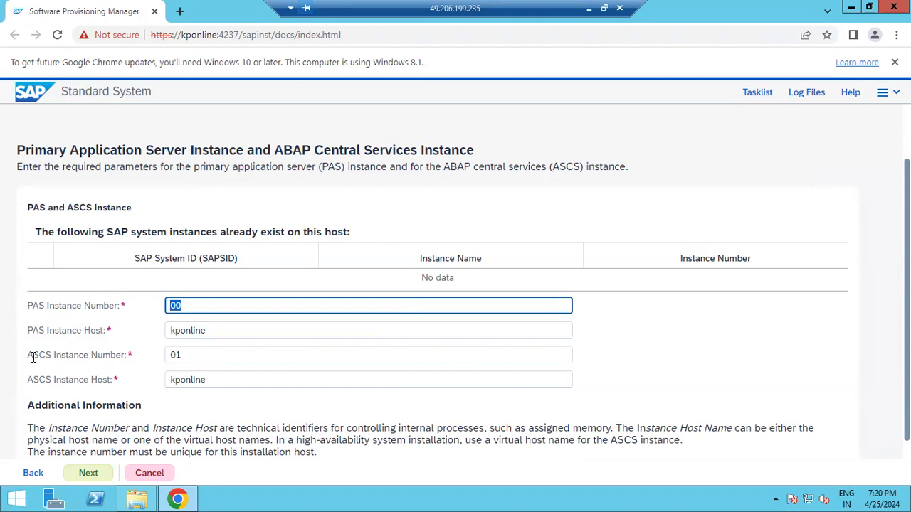
left_click_drag(32, 356, 88, 356)
scroll(91, 369, "down", 1)
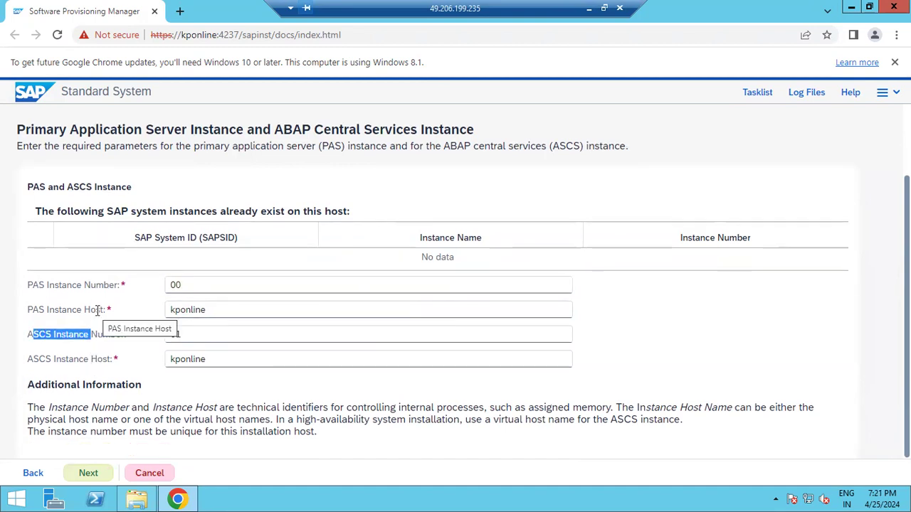
left_click(88, 474)
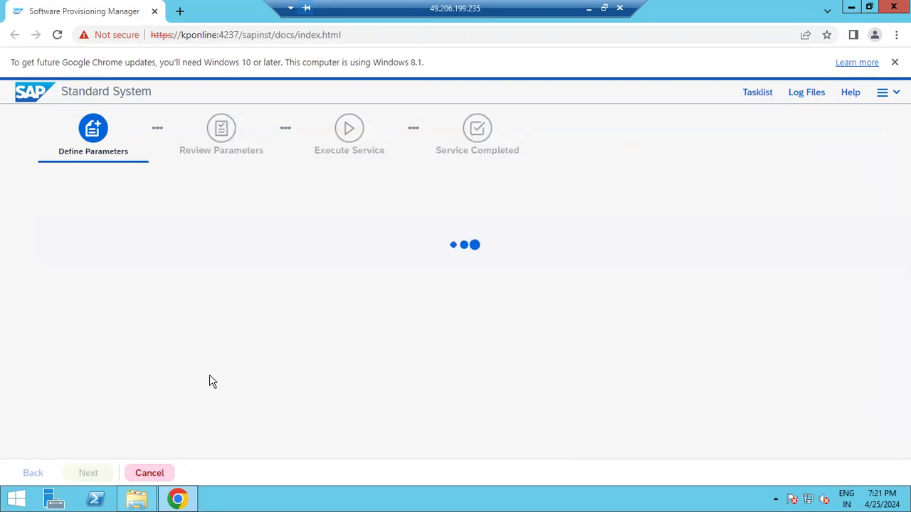
Switch to Paint and add a text box below the S4HANA note reading "SAP = 2 instances will be created --" and "SAP : ASCS +PAS".
left_click(589, 9)
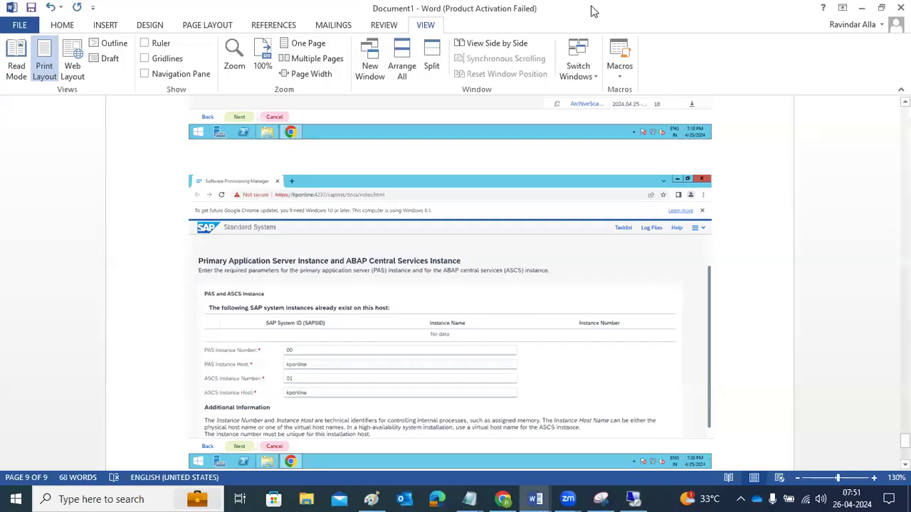
left_click(371, 499)
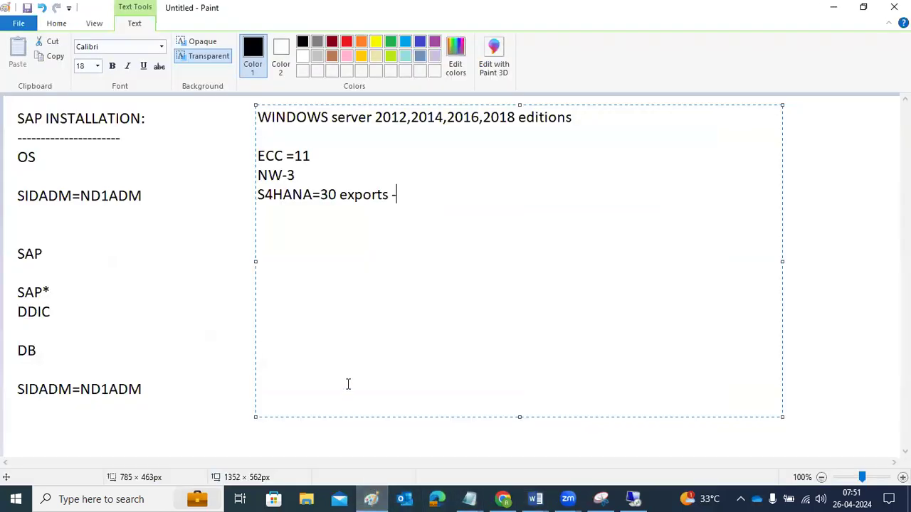
left_click(217, 225)
left_click_drag(219, 226, 751, 369)
type("SAP")
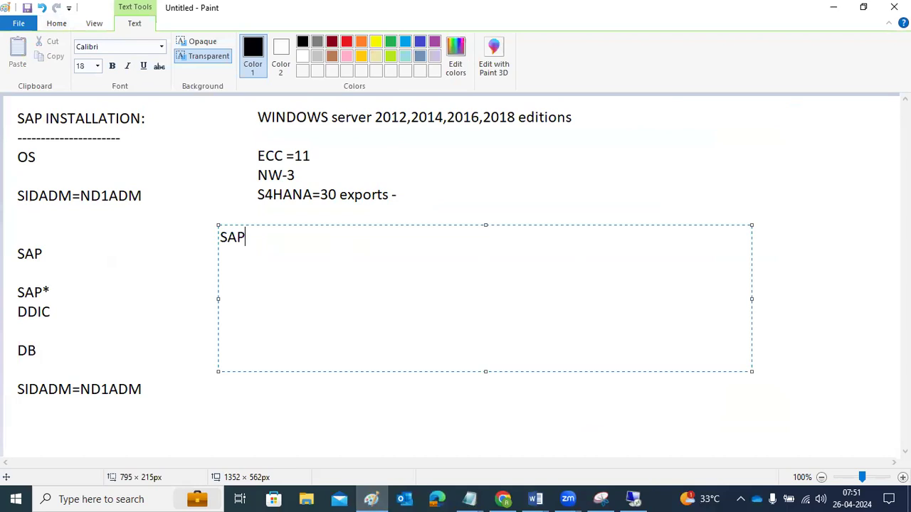
type(" = 2 instances w")
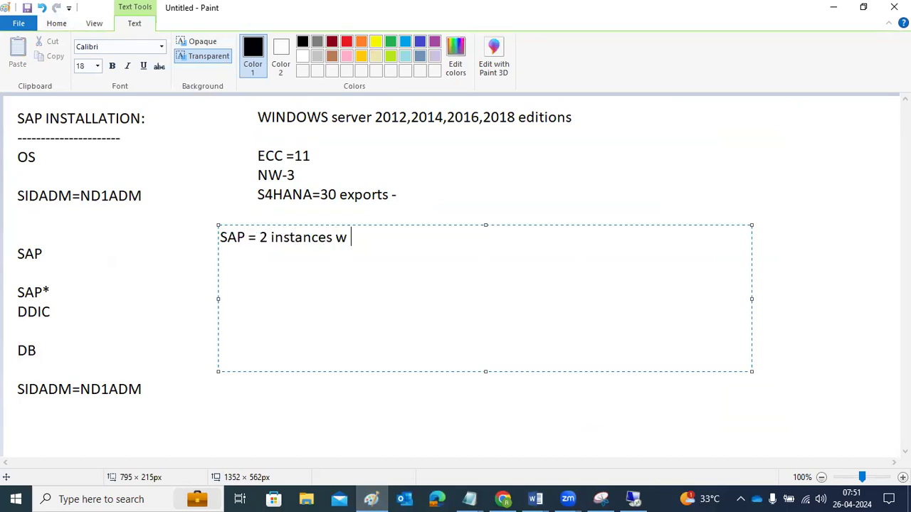
type("ill be created ")
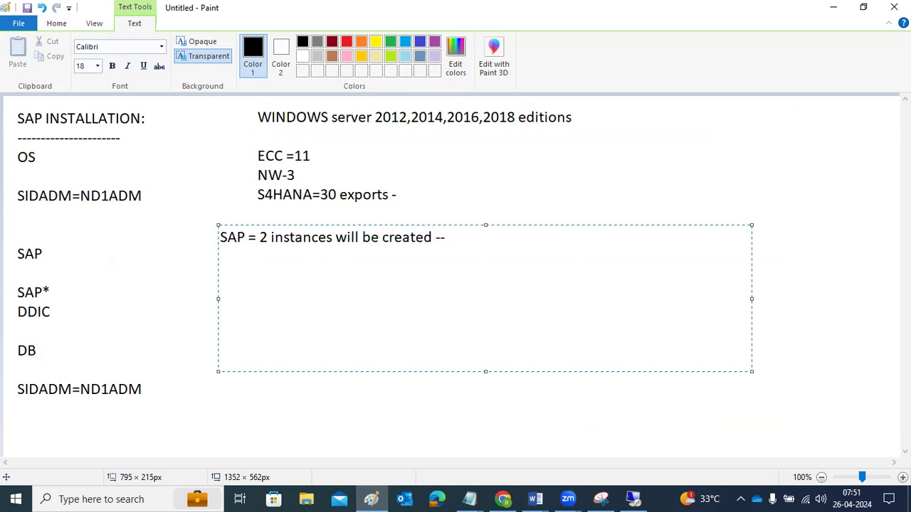
type("--")
key("Return")
type("SAP : AS")
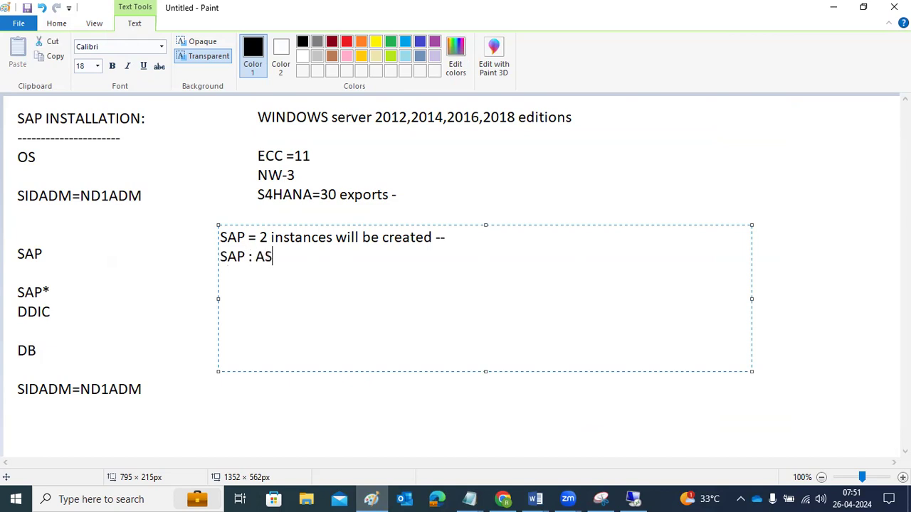
type("CS +PAS")
Add definitions to the note: "ASCS - ABAP system central services", "PAS- primary application server" and "AAS - Additional application server".
key("Return")
key("Return")
type("ASC")
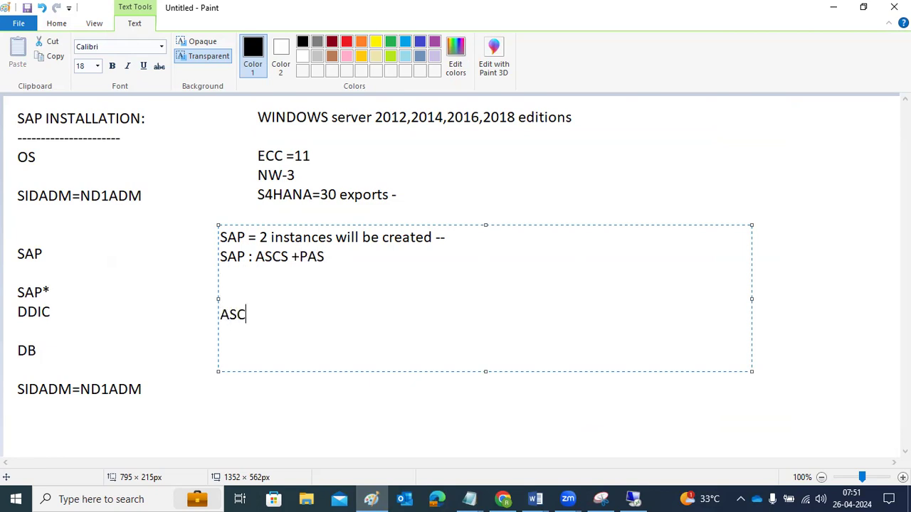
type("S - ABAP system central ")
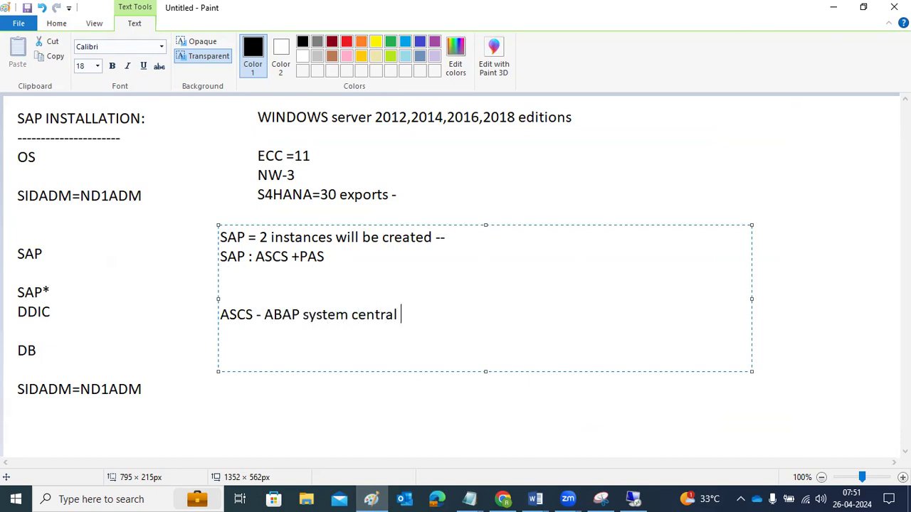
type("services")
key("Return")
type("PAS-  prima")
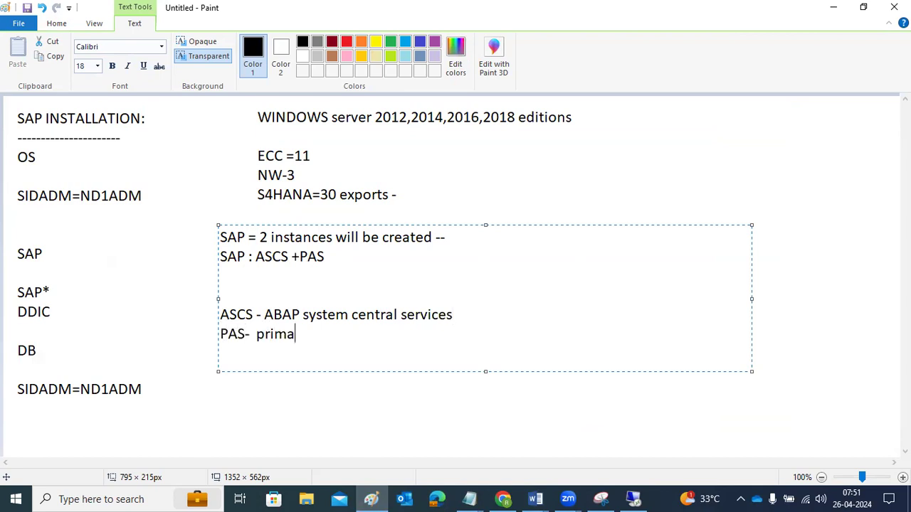
type("ry applicatio")
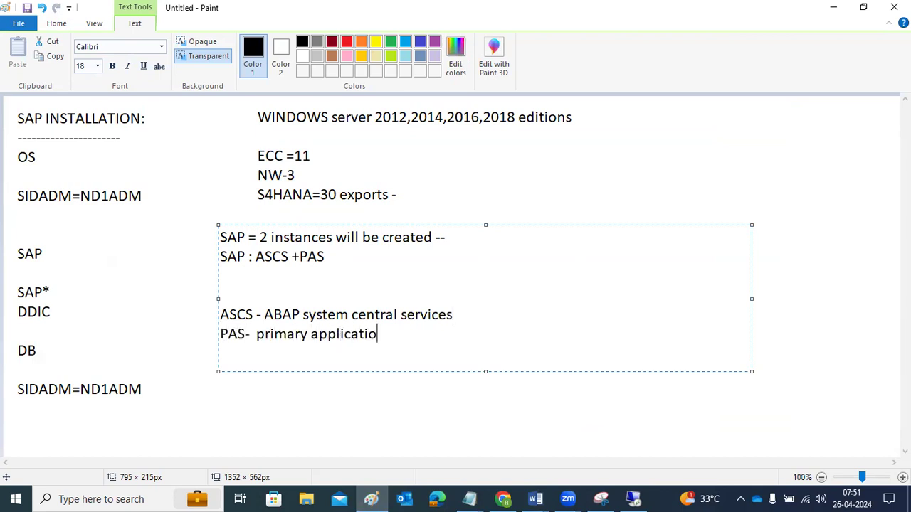
type("n server")
key("Return")
type("AAS - ")
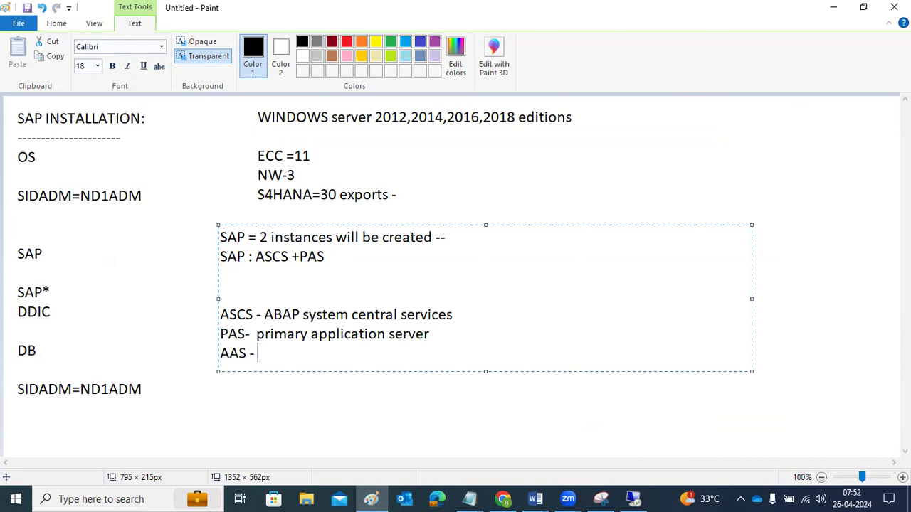
type("Additional applic")
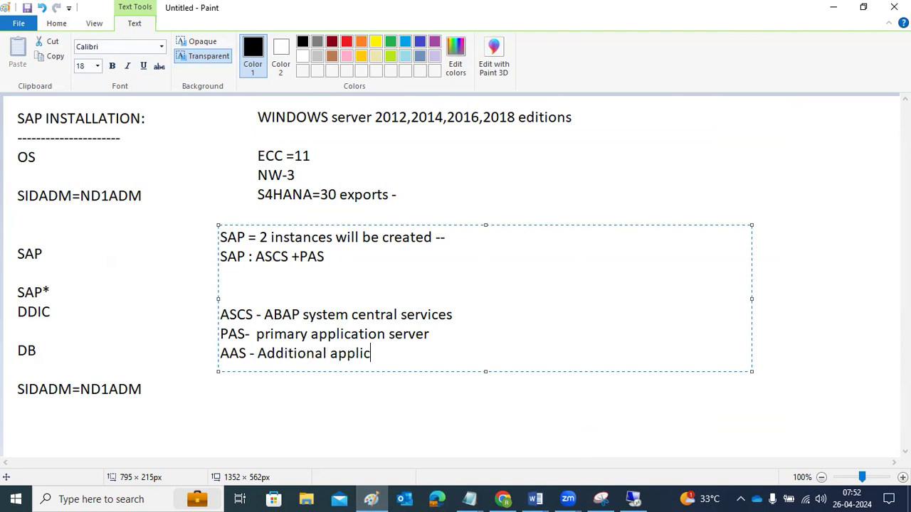
type("ation server")
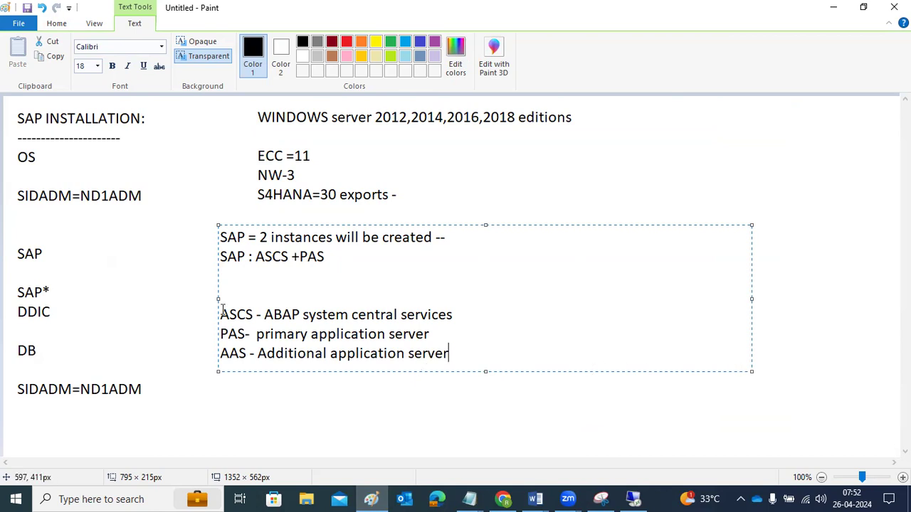
left_click_drag(257, 258, 365, 264)
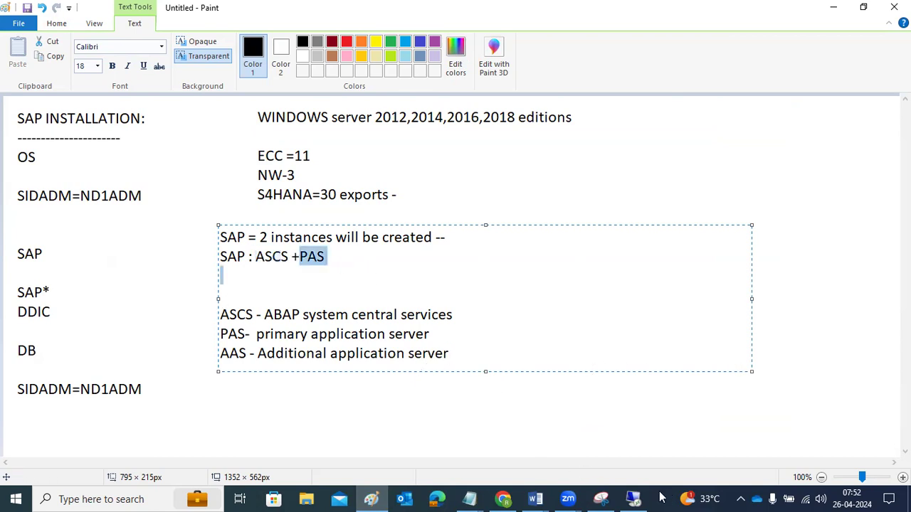
Return to the remote installer, review the SLD Destination page and proceed with No SLD destination.
left_click(633, 499)
scroll(436, 357, "down", 3)
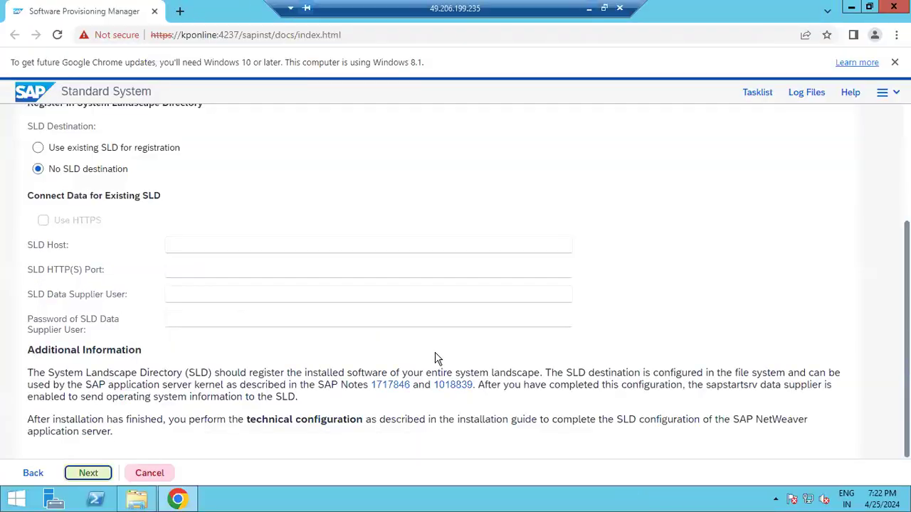
scroll(436, 358, "up", 3)
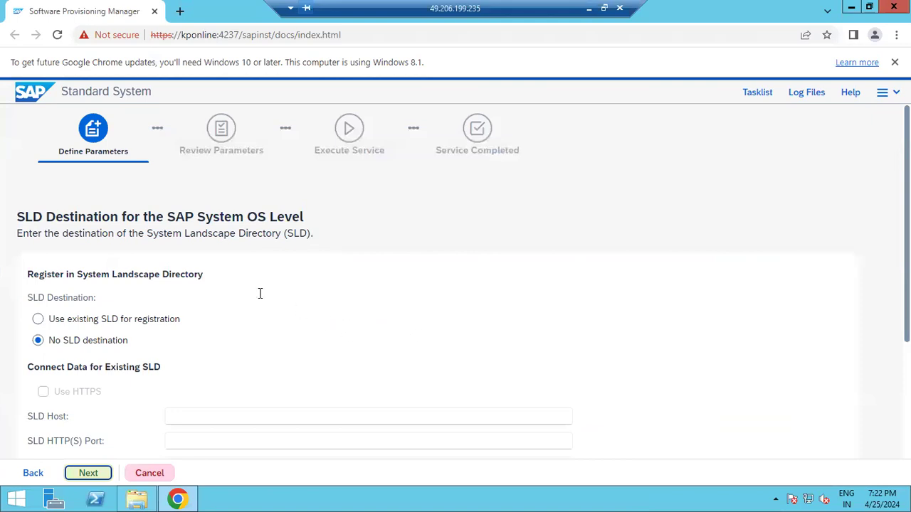
left_click(88, 474)
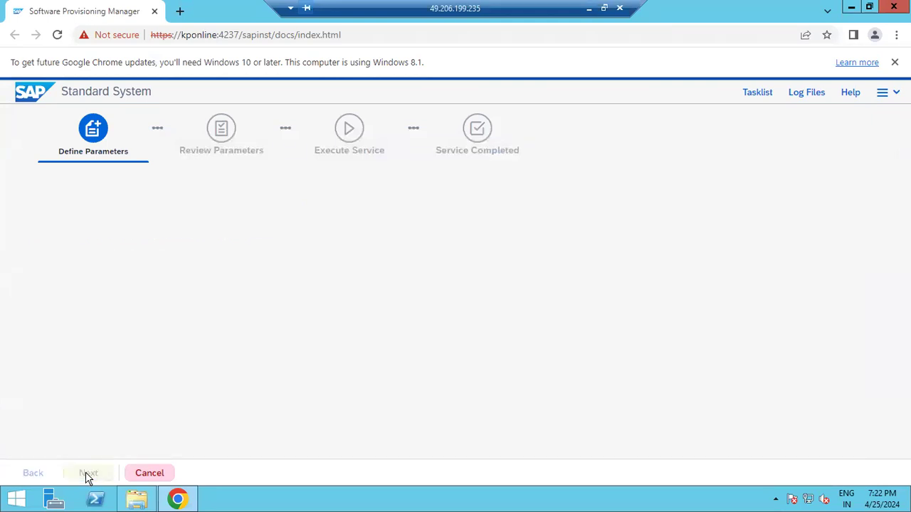
Switch to Document1 in Word and add the SLD Destination page's screenshot with blank lines at the end of the document.
left_click(588, 9)
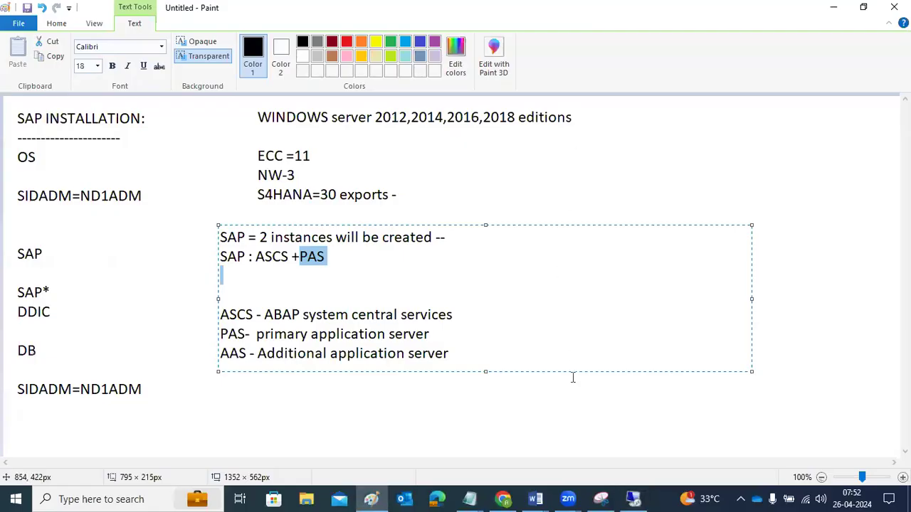
mouse_move(536, 498)
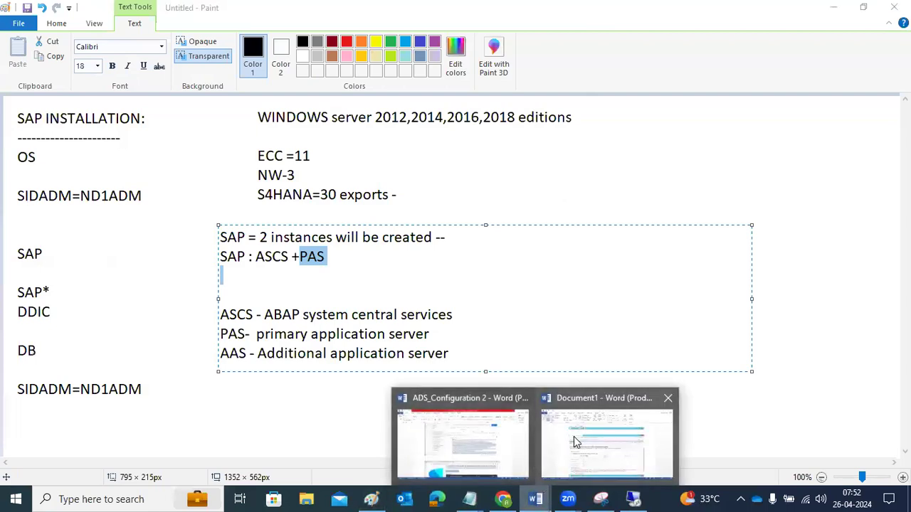
left_click(605, 433)
scroll(686, 413, "down", 5)
key("Return")
key("Return")
Return to the remote installer and check the latest entries in sapinst.log.
left_click(634, 498)
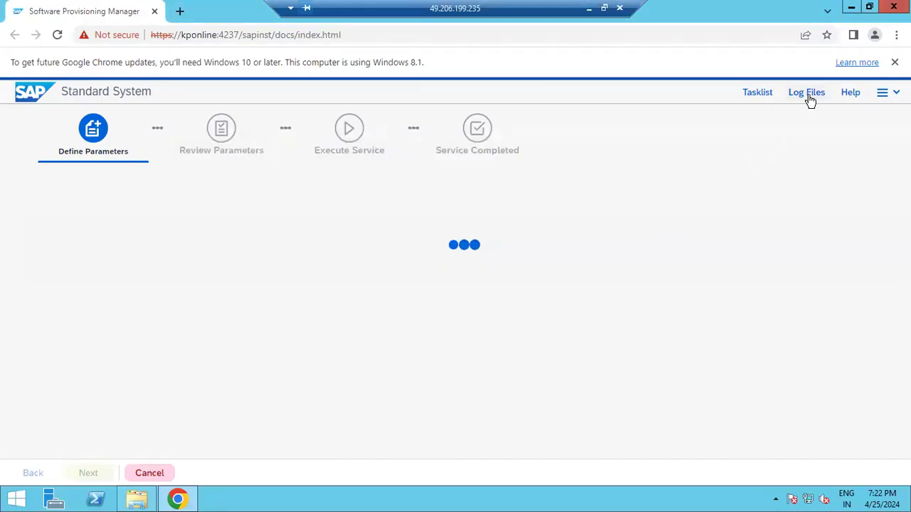
left_click(810, 101)
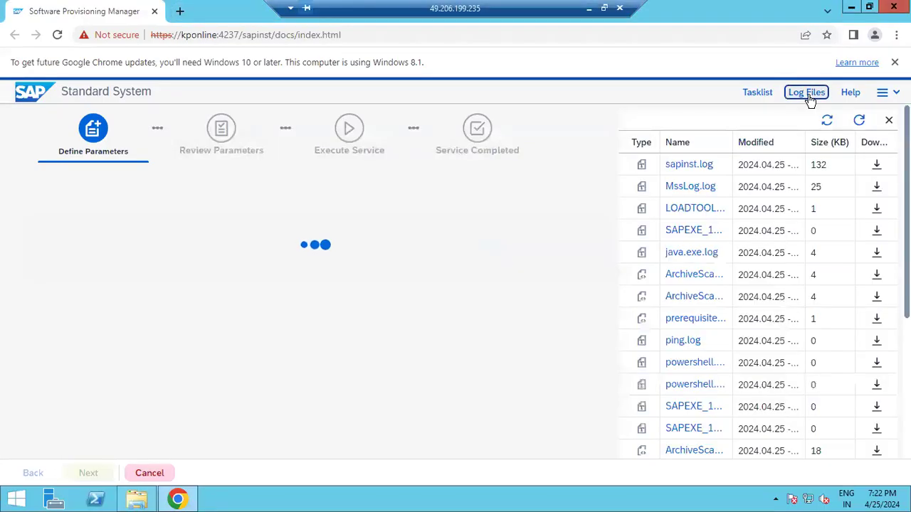
double_click(700, 164)
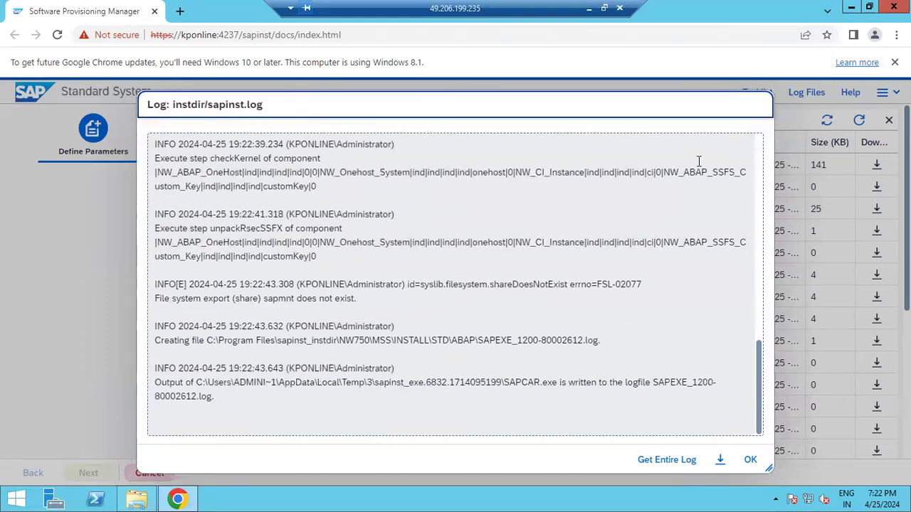
left_click(754, 462)
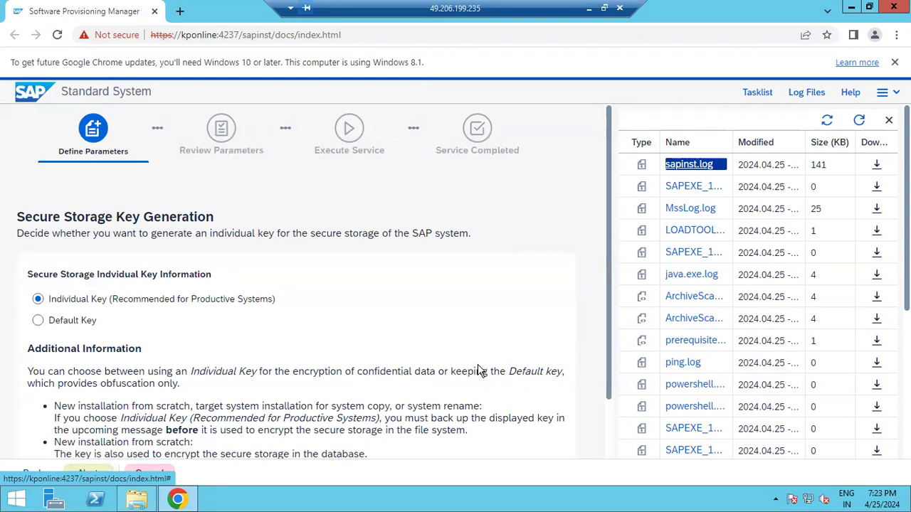
Proceed with Individual Key for the secure storage and add the Secure Storage Key Generation page's screenshot to the Word document.
left_click(85, 474)
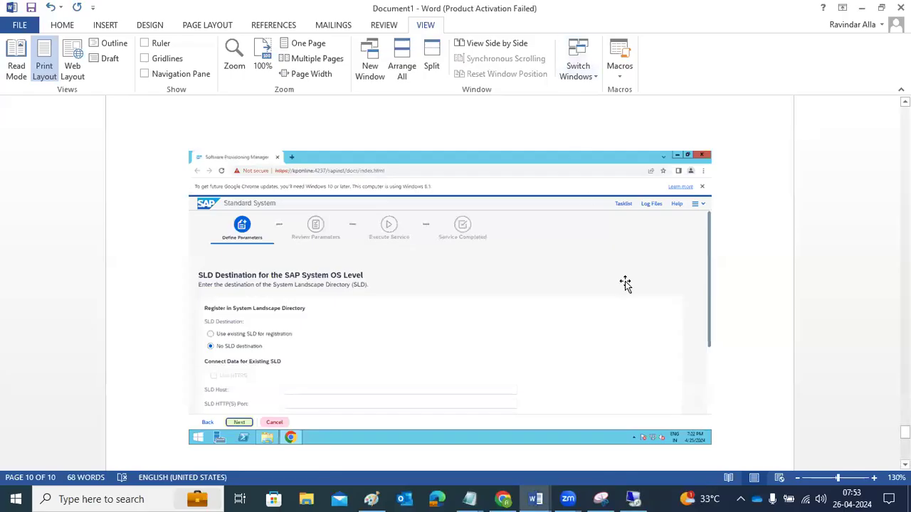
scroll(641, 342, "down", 5)
scroll(726, 214, "up", 2)
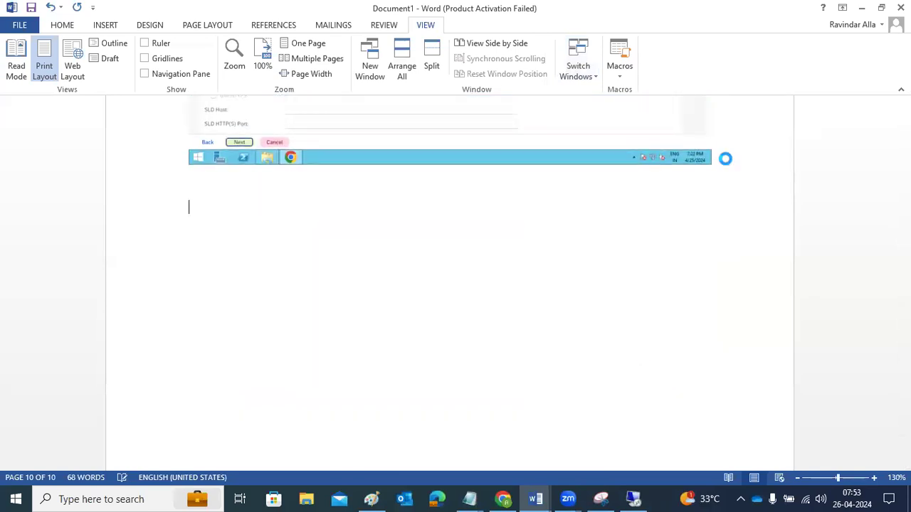
scroll(725, 158, "up", 3)
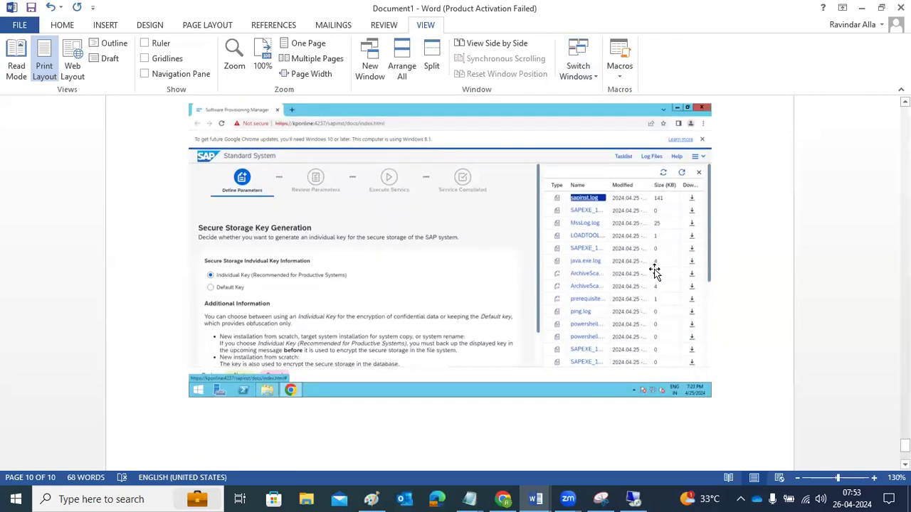
Return to the installer, accept the secure storage encryption key warning and add its screenshot to the Word document.
left_click(633, 499)
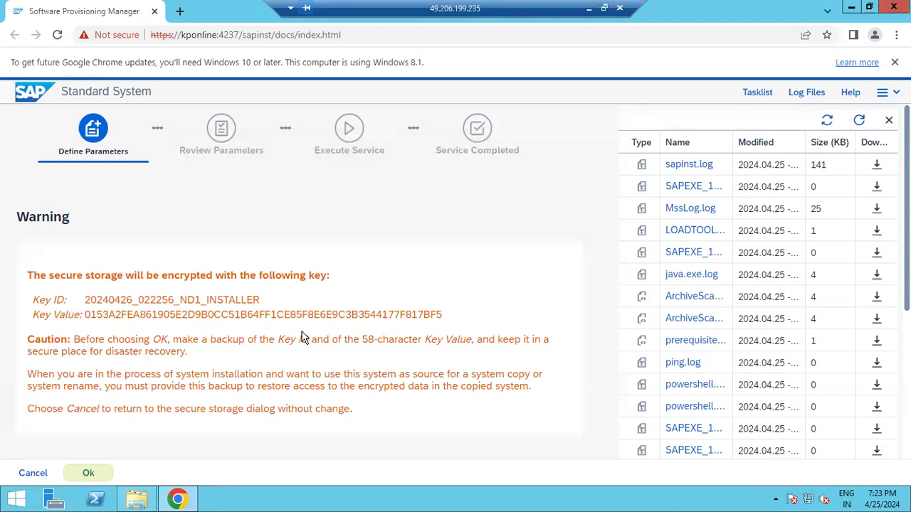
left_click(89, 473)
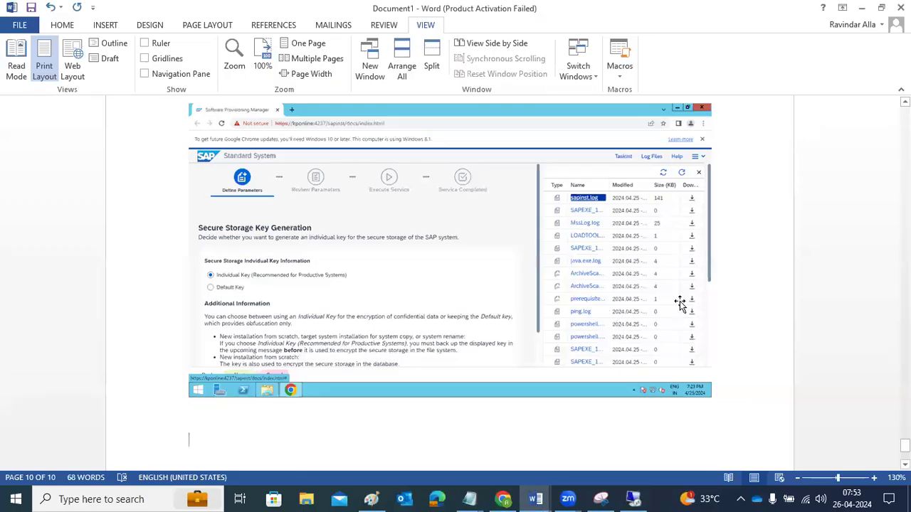
scroll(681, 301, "down", 1)
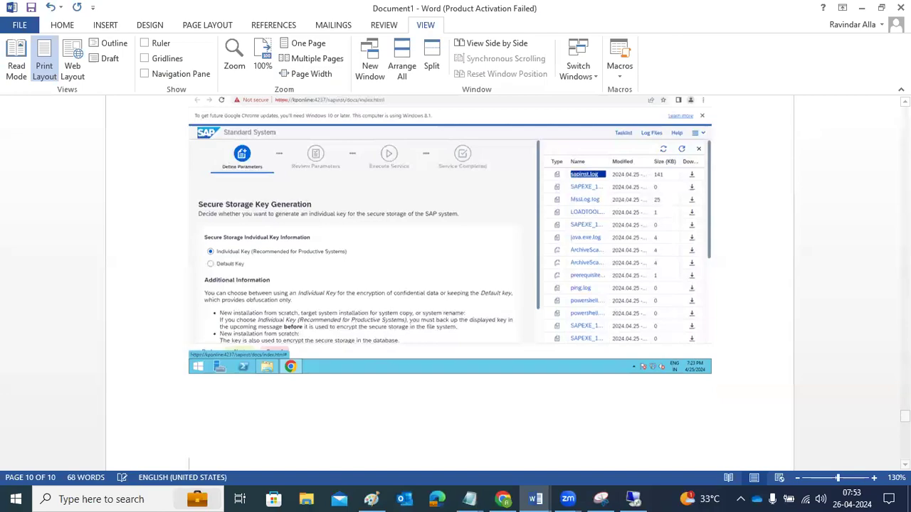
Go back to the remote installer and review the instance ABAP report steps in sapinst.log while it processes the parameters.
left_click(633, 498)
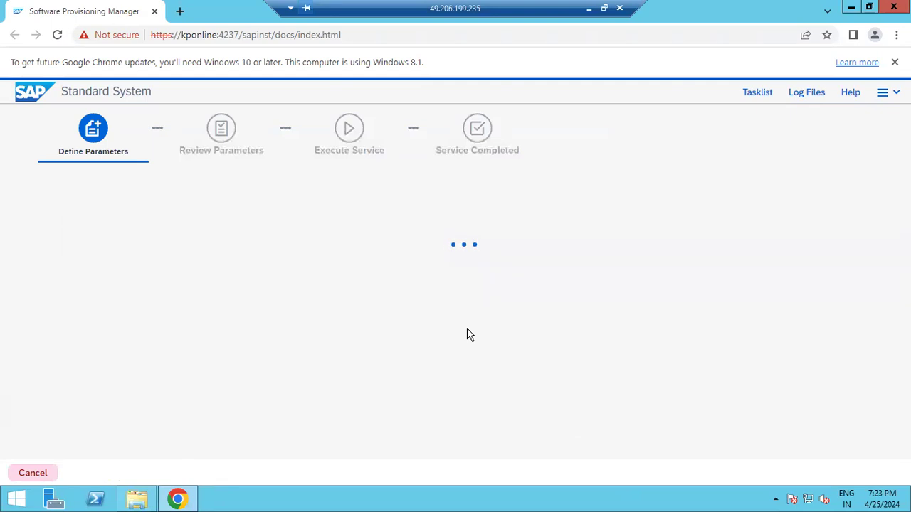
left_click(798, 94)
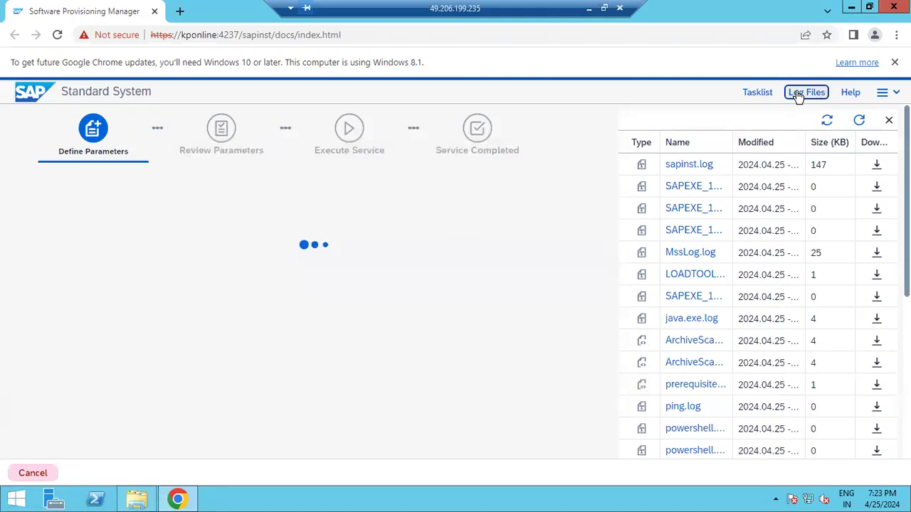
double_click(701, 166)
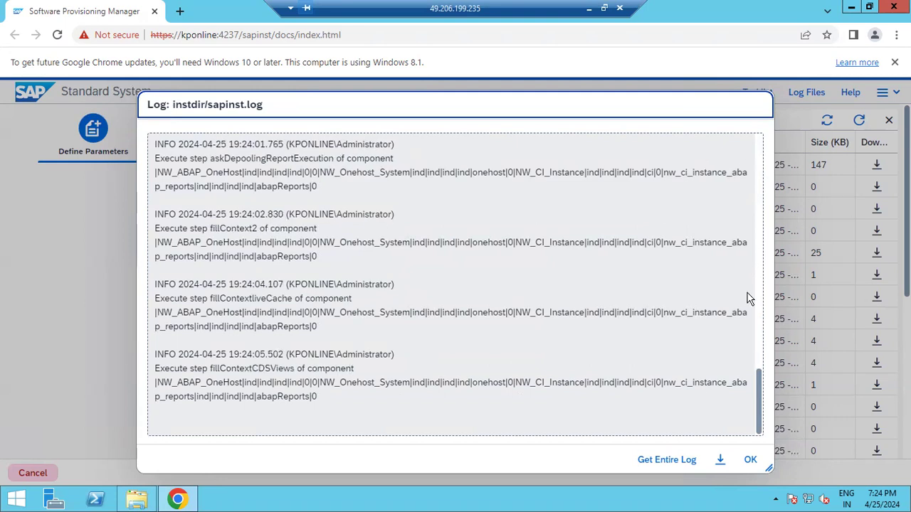
left_click(751, 460)
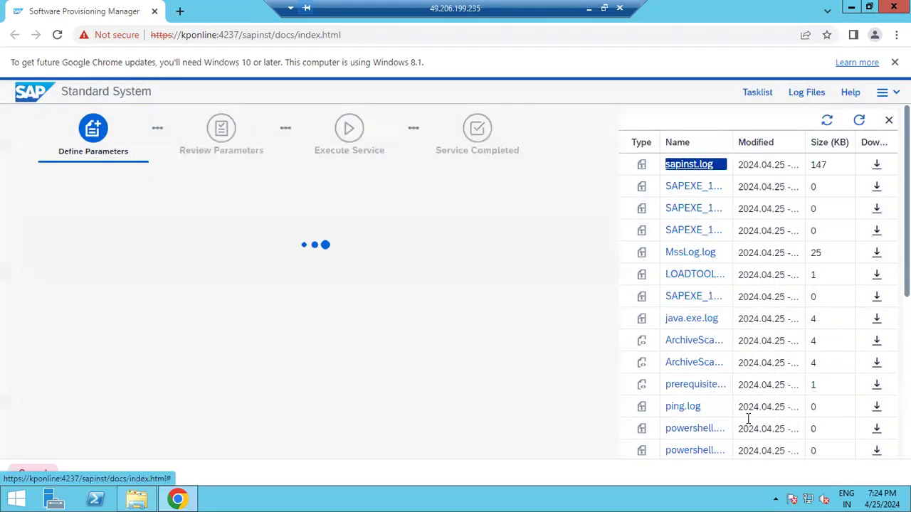
Refresh the log file list and examine the DDIC and ABAP password step entries in sapinst.log.
left_click(863, 120)
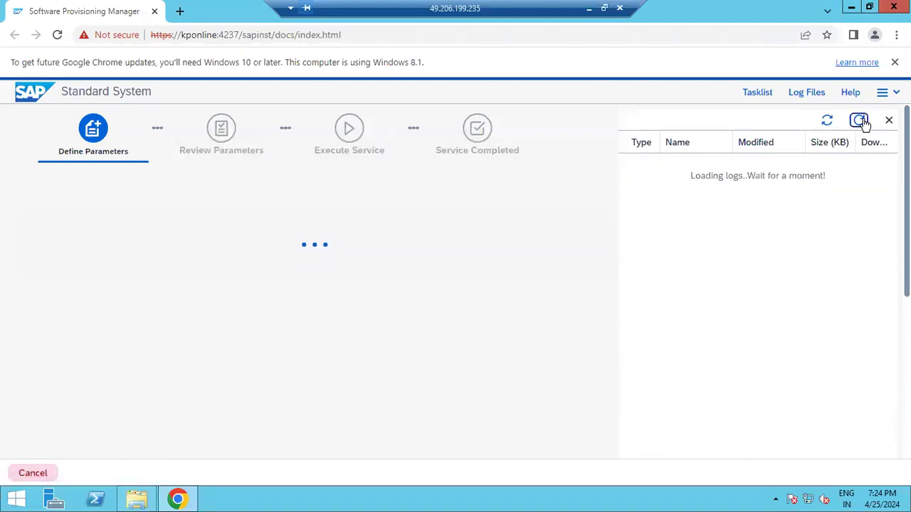
left_click(686, 164)
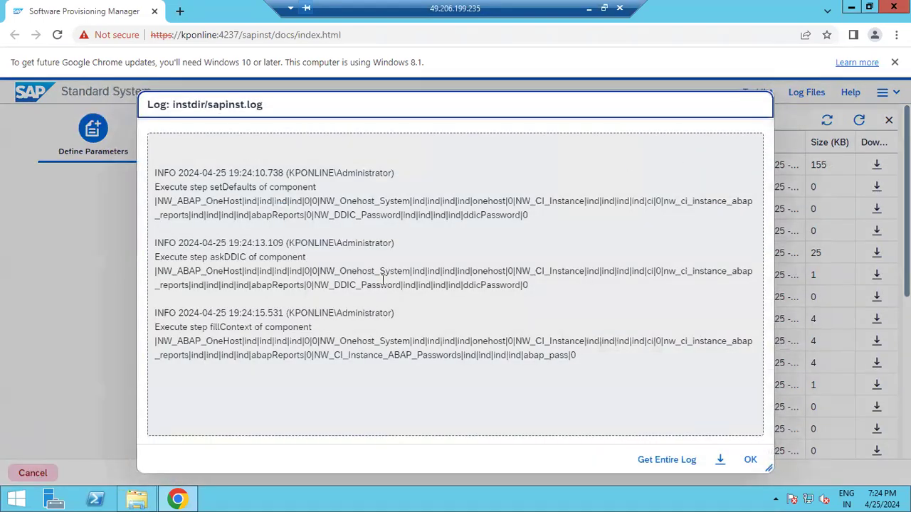
left_click_drag(245, 329, 500, 358)
left_click_drag(262, 270, 340, 286)
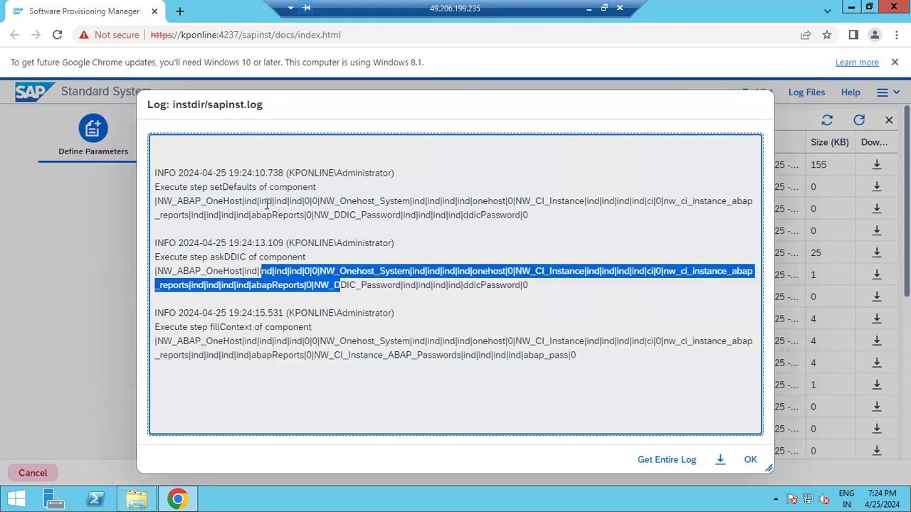
left_click_drag(267, 202, 297, 216)
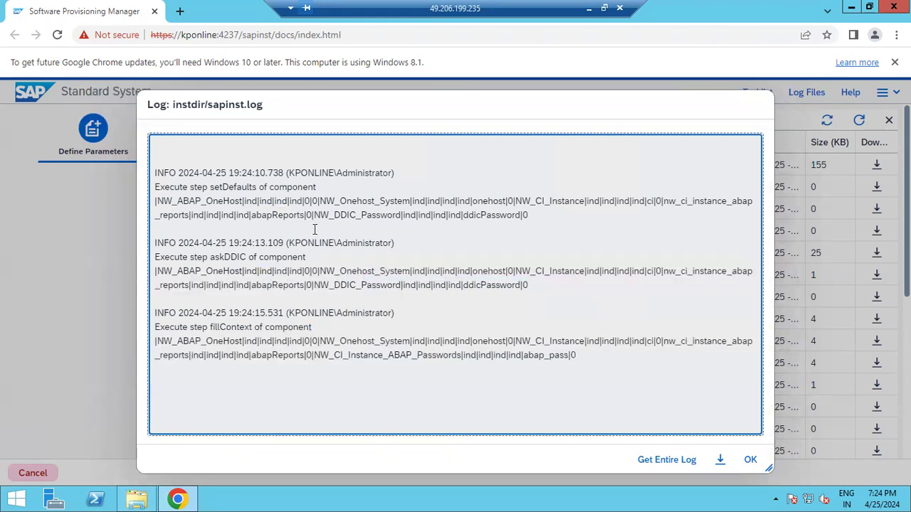
left_click(749, 460)
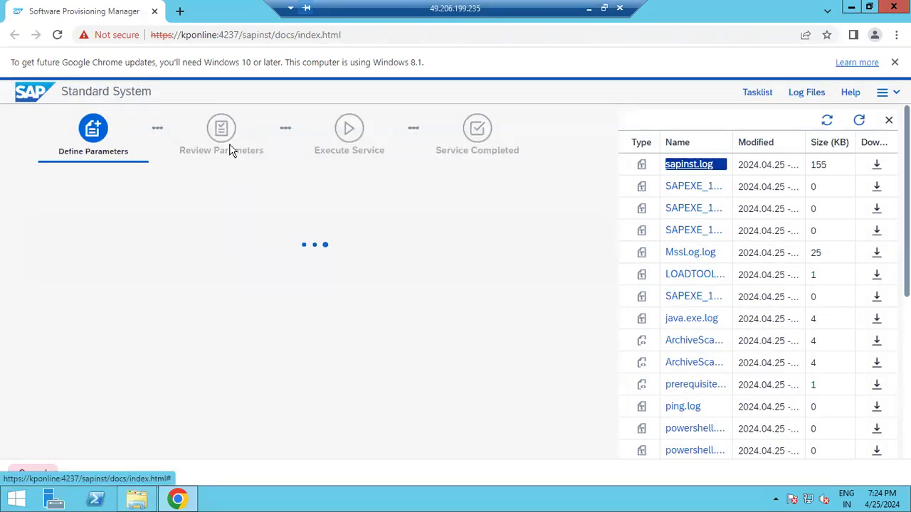
Reload the log file list and examine the SAPCAR archive extraction, file share and unpack entries in sapinst.log.
left_click(860, 121)
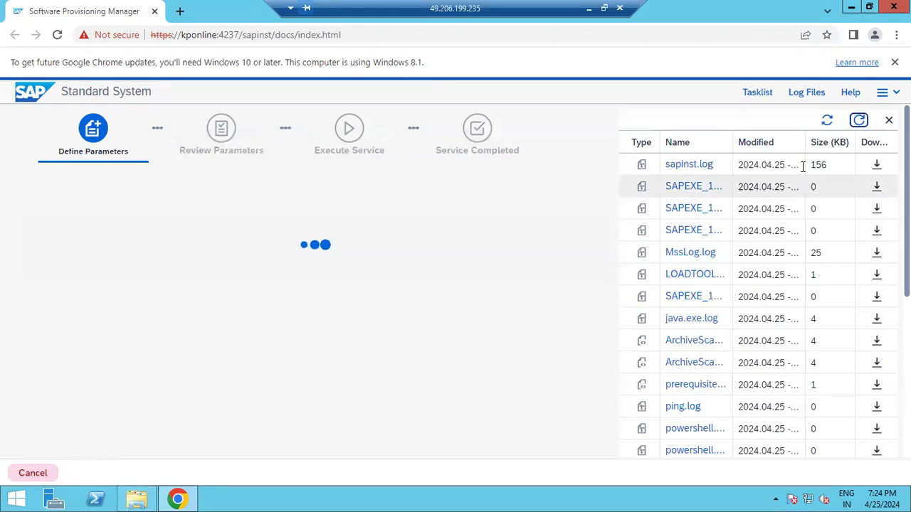
triple_click(690, 166)
left_click(691, 166)
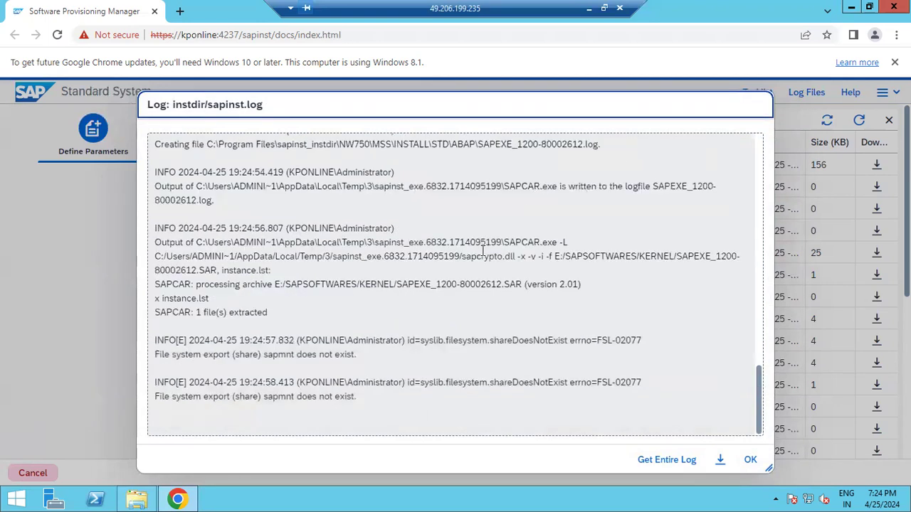
left_click_drag(262, 285, 303, 285)
left_click_drag(418, 294, 416, 404)
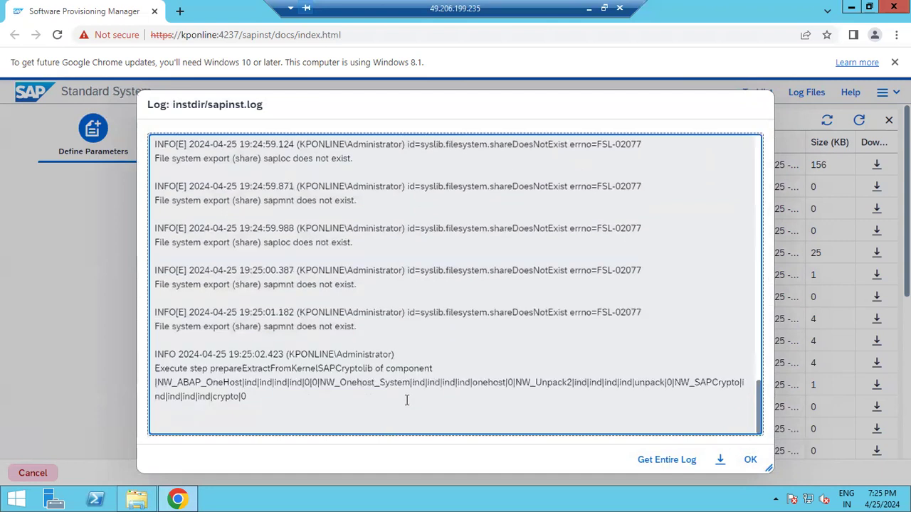
left_click_drag(302, 370, 313, 417)
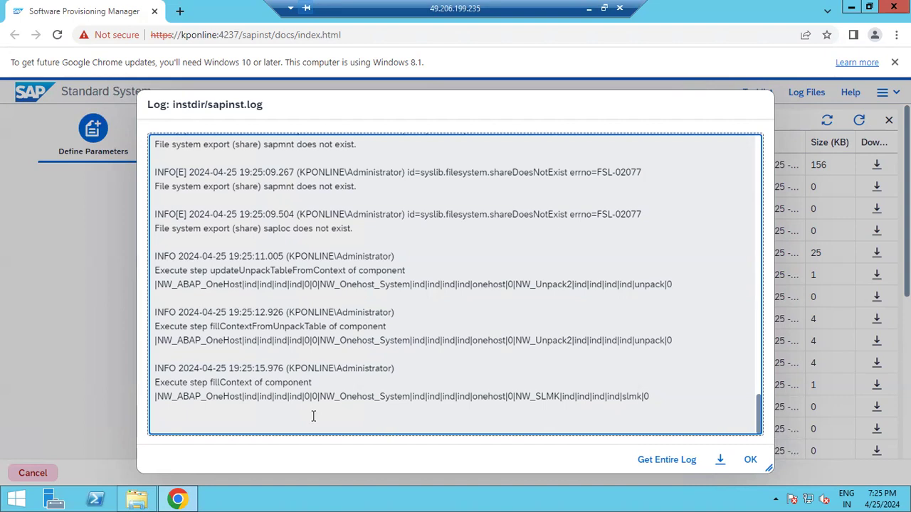
left_click(750, 460)
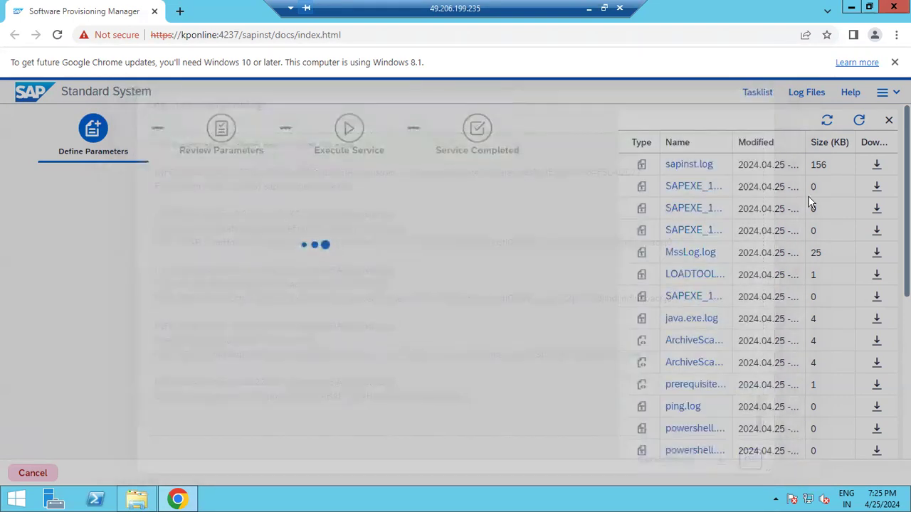
Reload the log file list and examine the summary of used archives and the verification runtimes in sapinst.log.
left_click(860, 120)
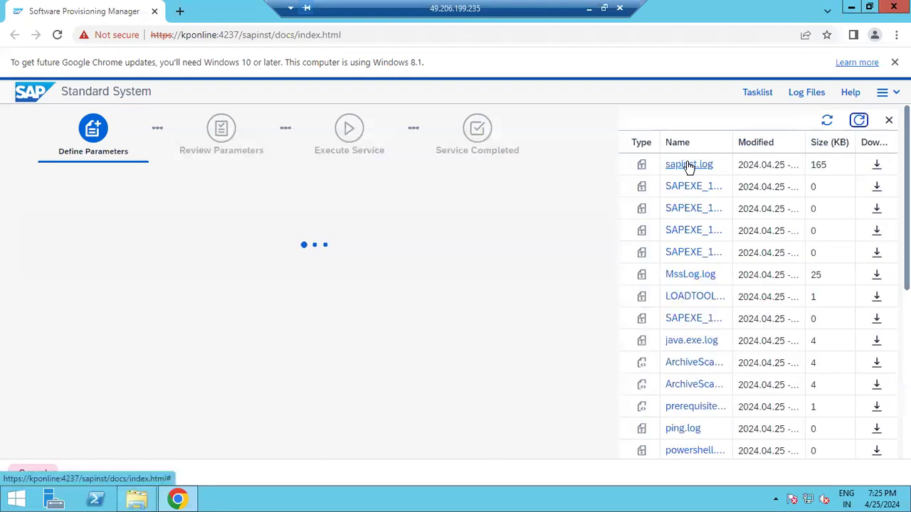
triple_click(689, 164)
left_click(689, 164)
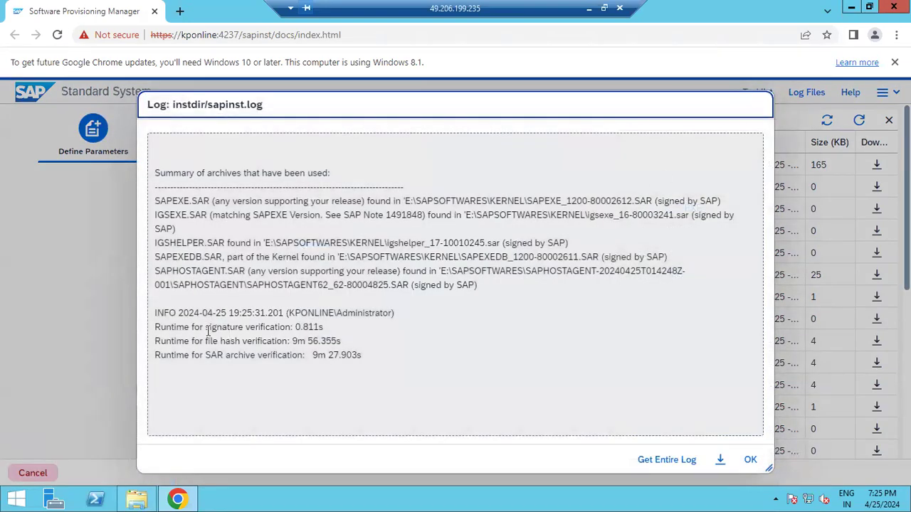
mouse_move(205, 330)
left_mouse_down()
mouse_move(339, 334)
mouse_move(384, 355)
left_mouse_up()
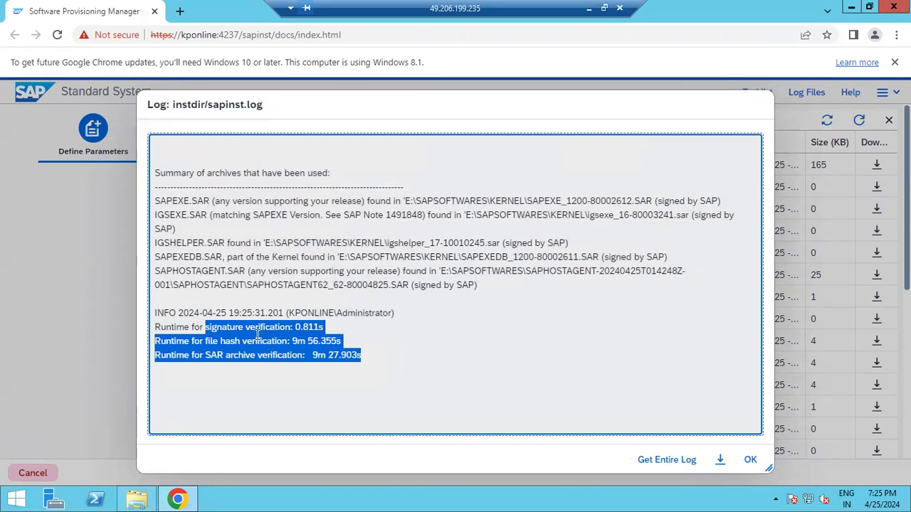
left_click_drag(244, 329, 159, 340)
left_click(159, 340)
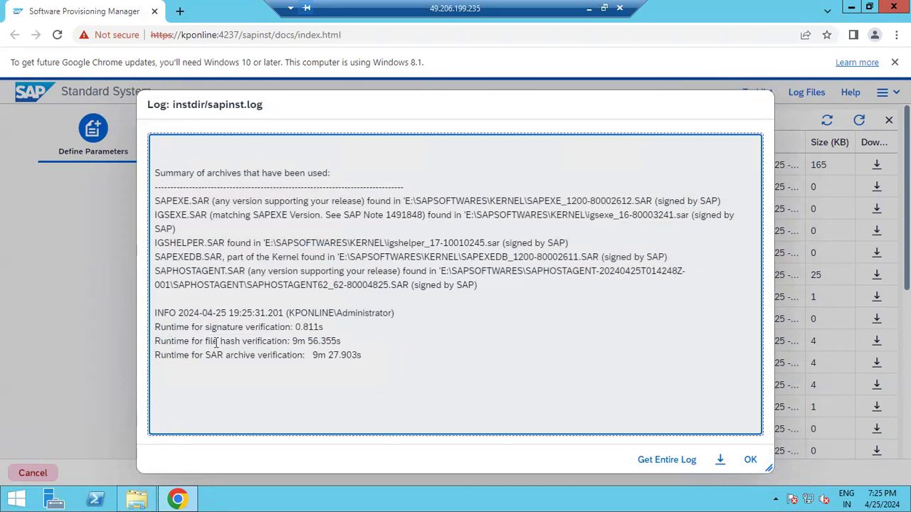
left_click_drag(313, 357, 225, 356)
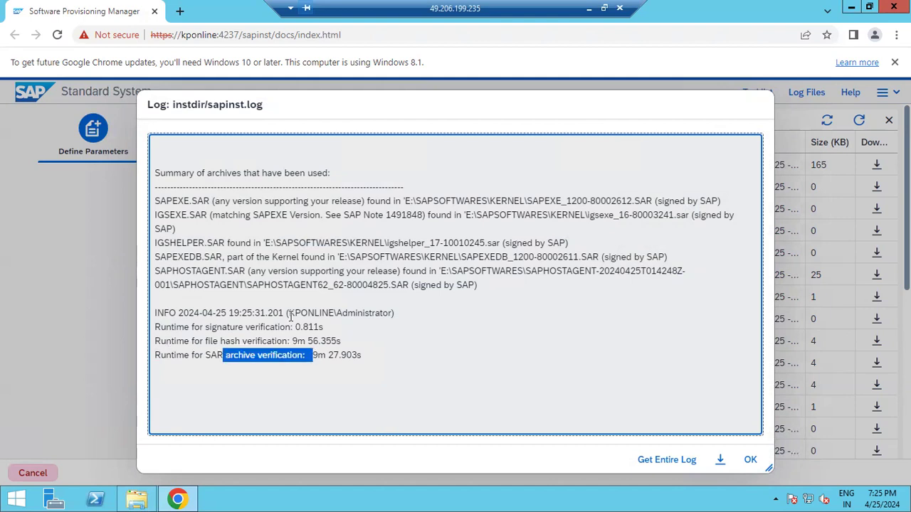
left_click_drag(254, 244, 320, 287)
left_click_drag(285, 201, 426, 396)
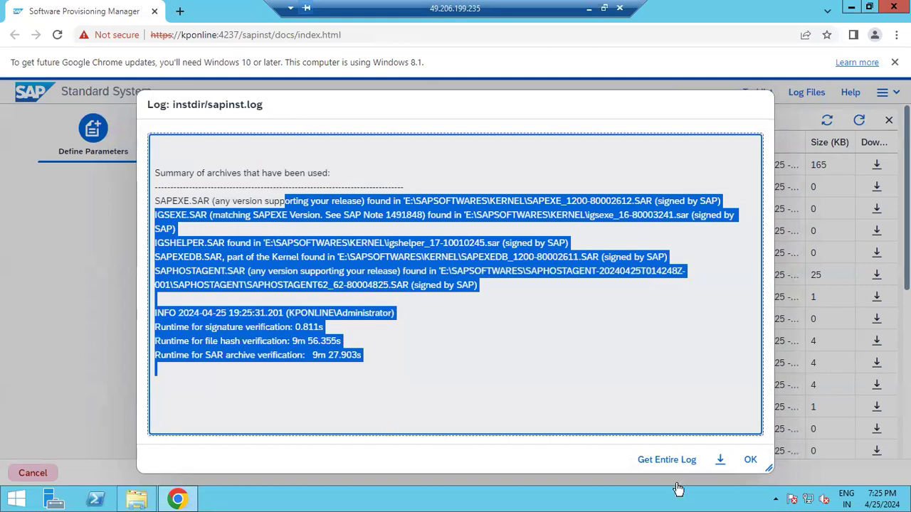
left_click(750, 461)
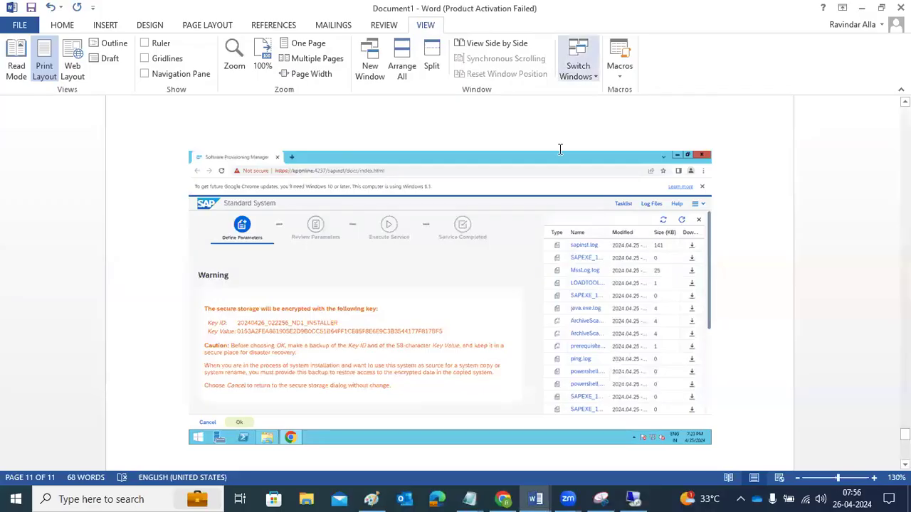
In the Word document, add the note "Click OK" below the screenshot of the secure storage key warning.
scroll(608, 449, "down", 5)
scroll(610, 448, "up", 6)
scroll(778, 341, "down", 5)
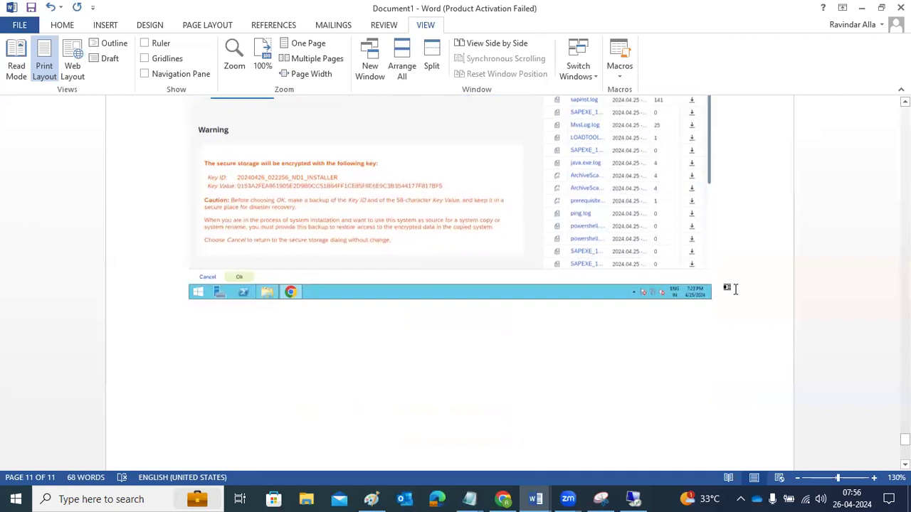
key("Return")
key("Return")
type("Click OK")
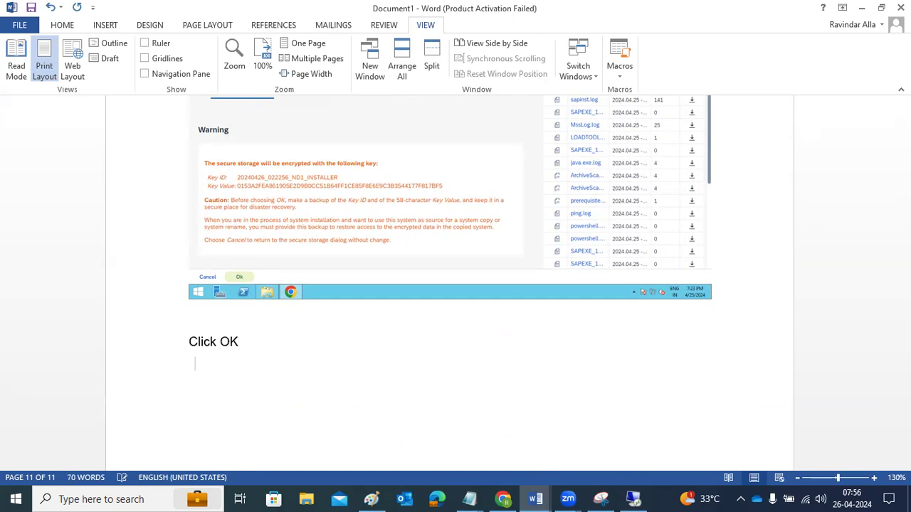
Switch to the remote session and reload the installer's log file list.
left_click(632, 499)
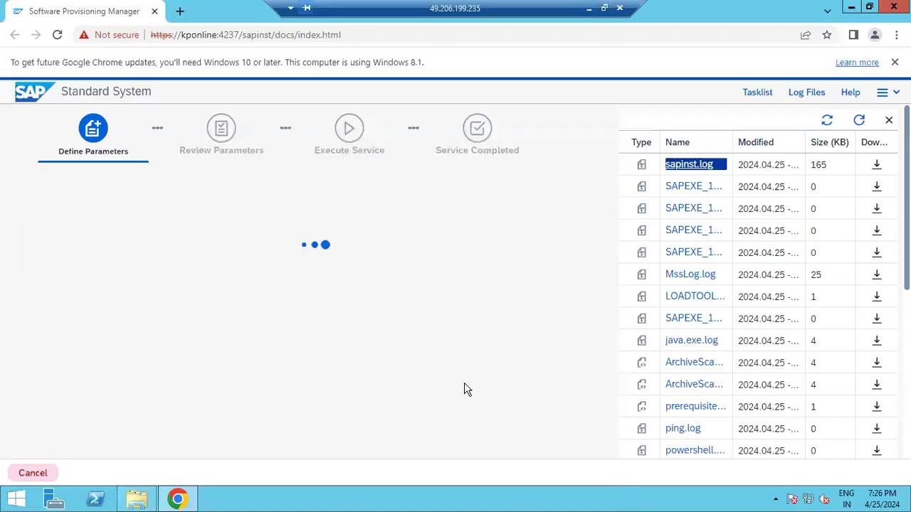
left_click(859, 120)
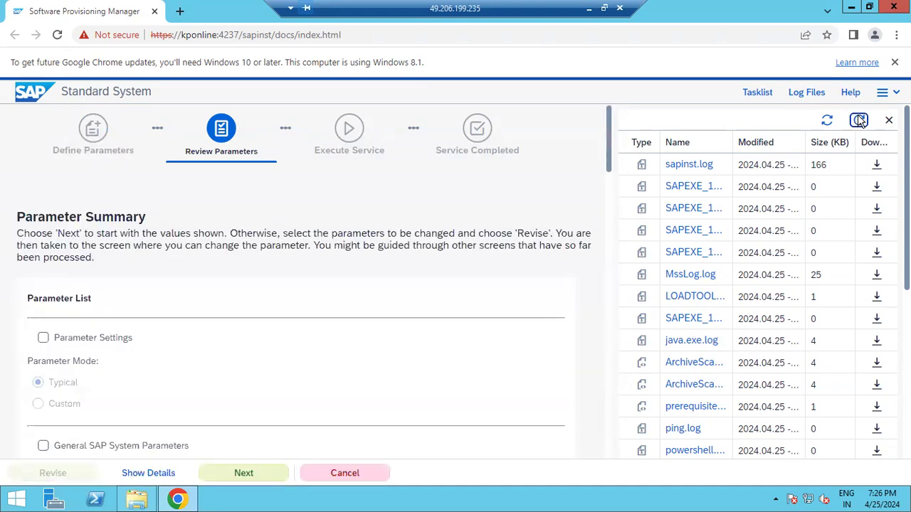
right_click(859, 121)
left_click(595, 131)
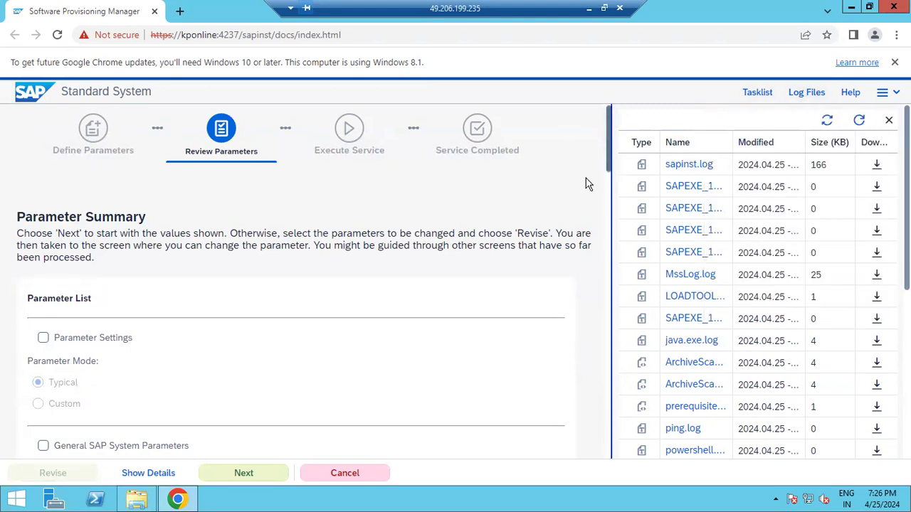
Close the log file list and add a screenshot of the Parameter Summary below the "Click OK" note in the Word document.
left_click(888, 123)
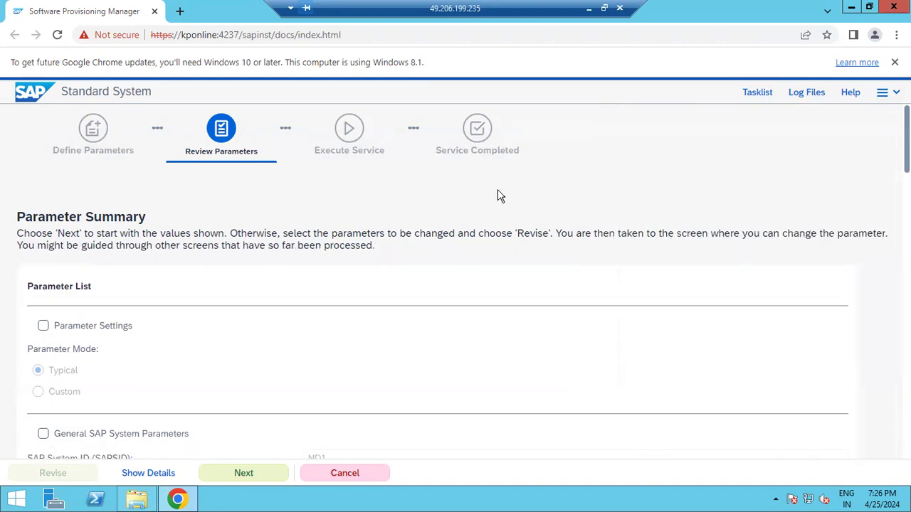
left_click(593, 10)
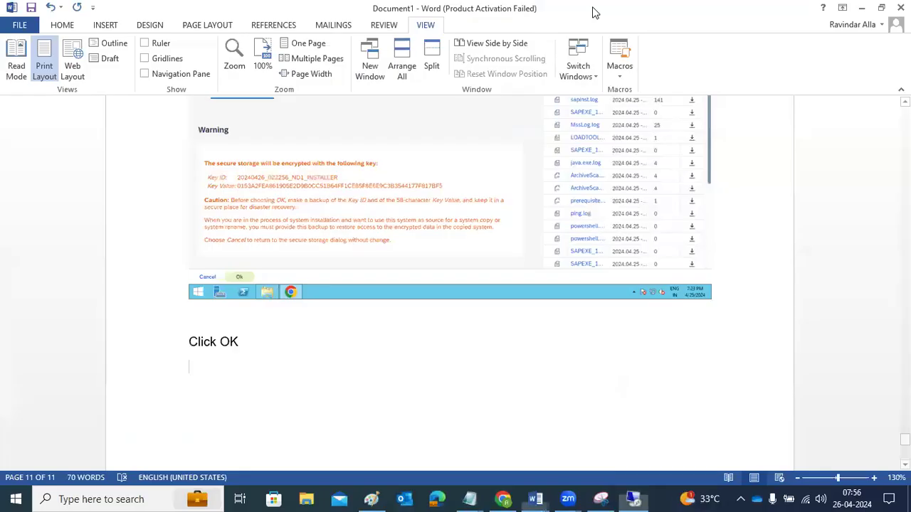
left_click(633, 499)
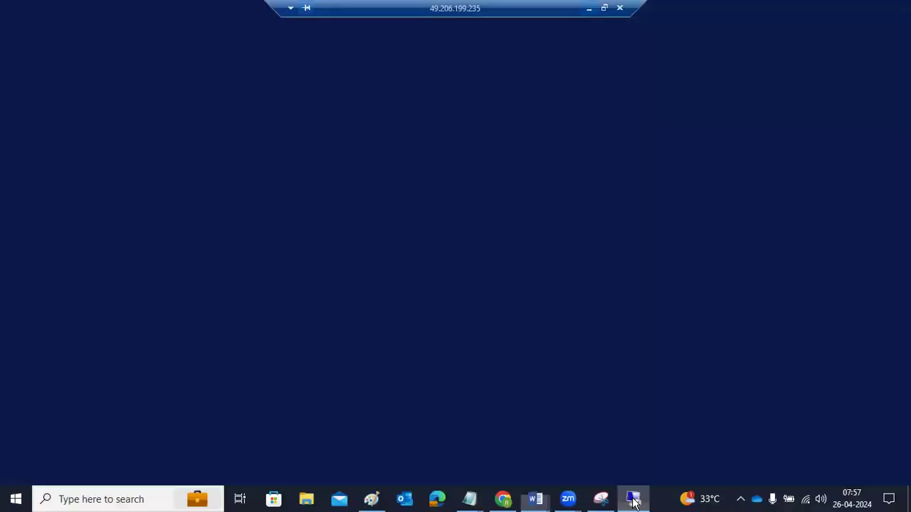
Examine the Parameter Summary, covering the system ID, database connection, data files, instance numbers, SLD destination, media and detected packages.
scroll(244, 324, "down", 5)
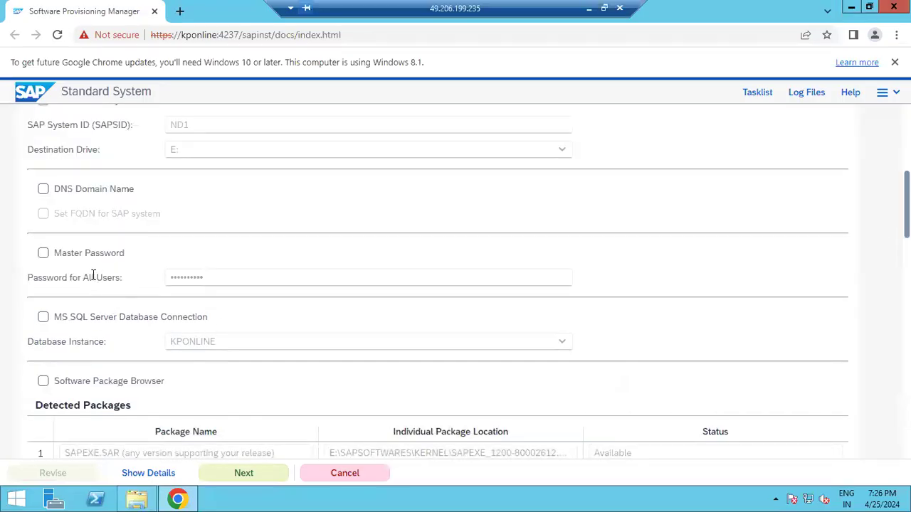
scroll(92, 277, "up", 2)
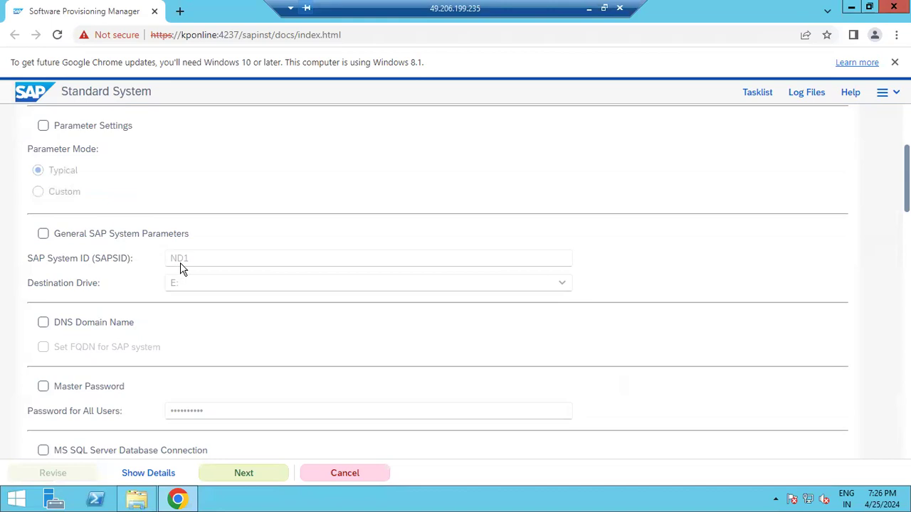
scroll(182, 294, "down", 3)
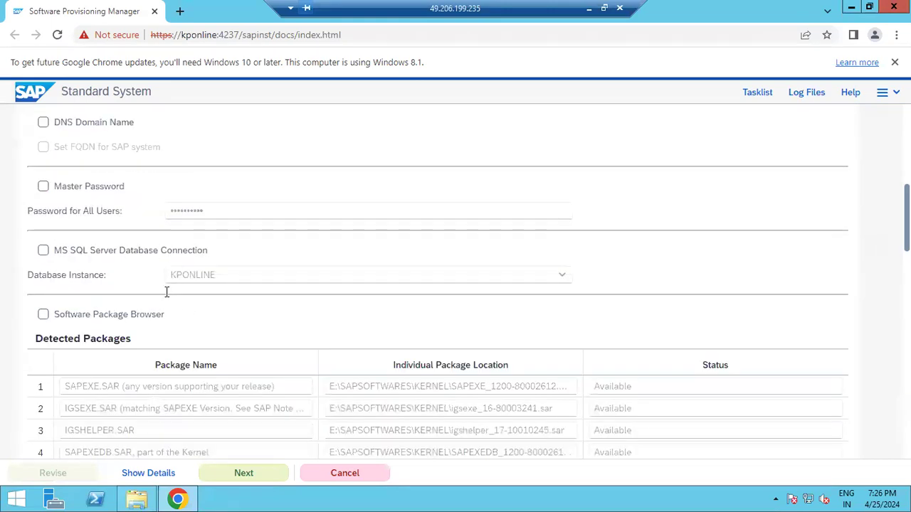
scroll(166, 291, "down", 1)
scroll(100, 313, "down", 3)
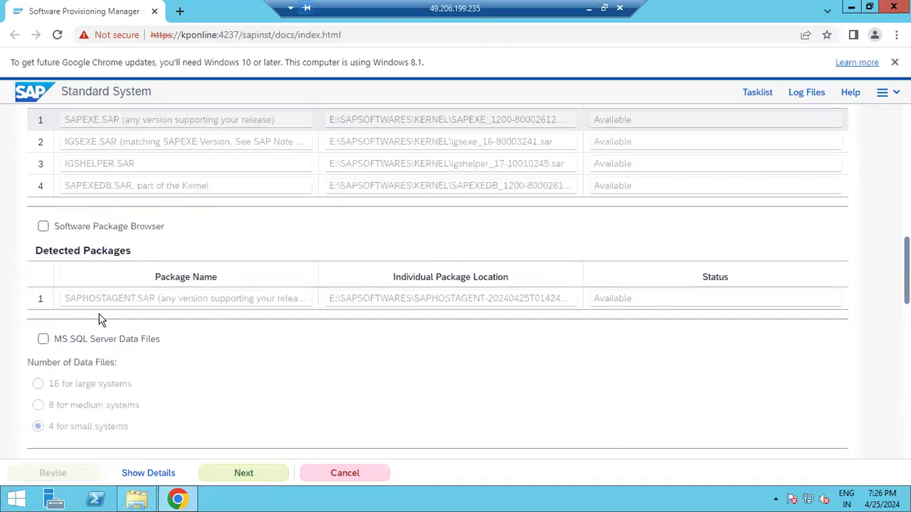
scroll(102, 292, "down", 1)
scroll(102, 291, "down", 3)
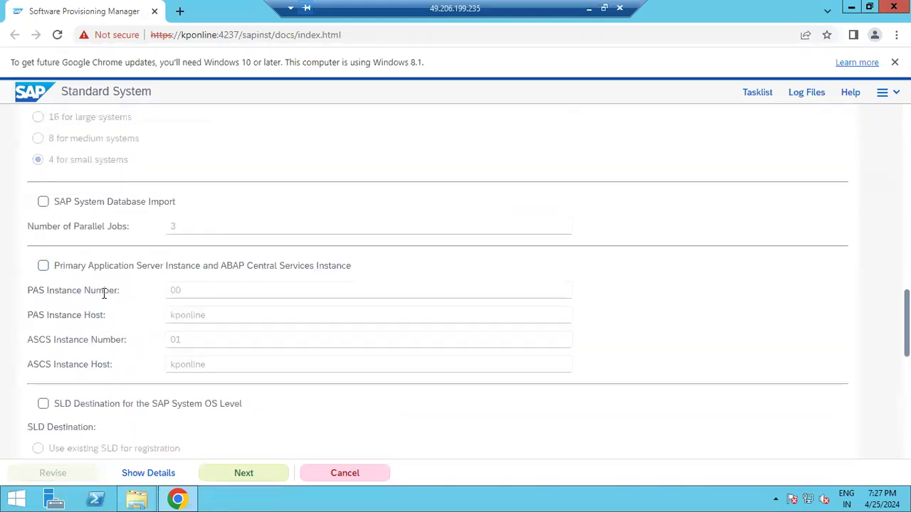
left_click_drag(104, 291, 217, 378)
scroll(217, 378, "down", 8)
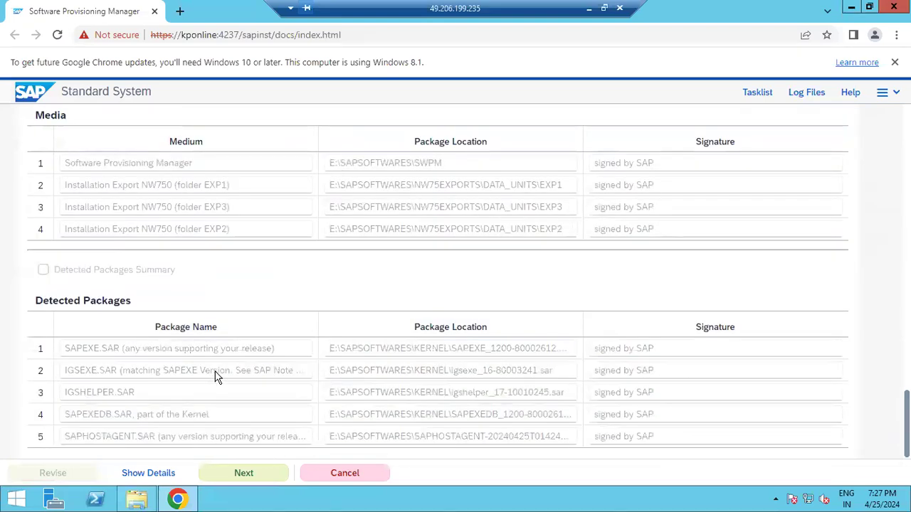
left_click(217, 377)
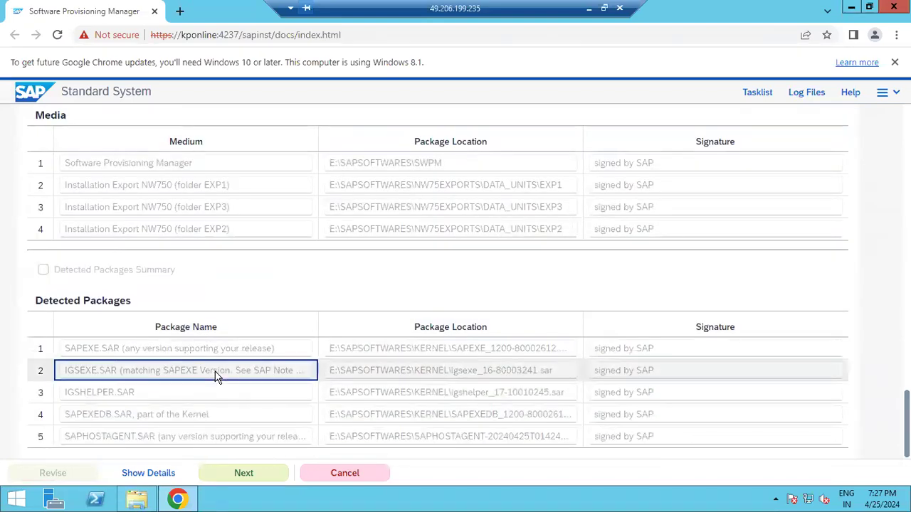
Paste the media and detected packages screenshot below the Parameter Summary screenshot in Word and start saving the document.
left_click(589, 8)
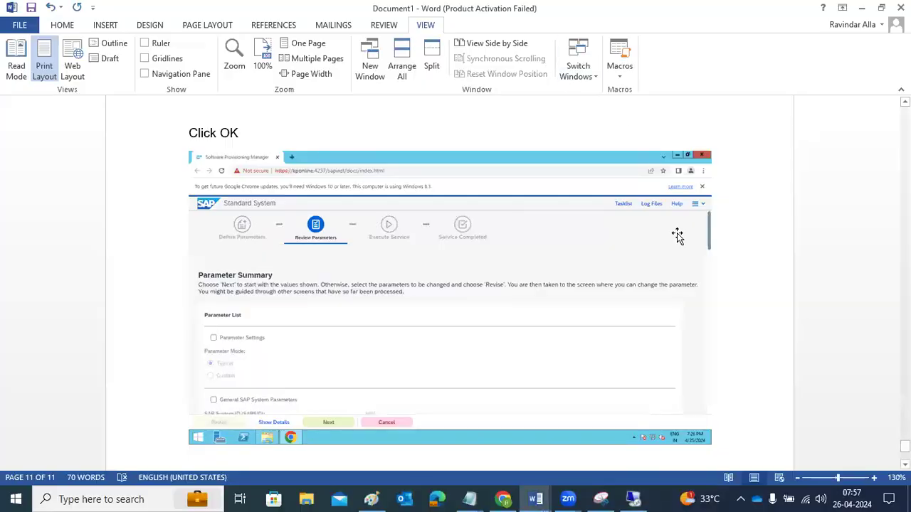
scroll(677, 231, "down", 1)
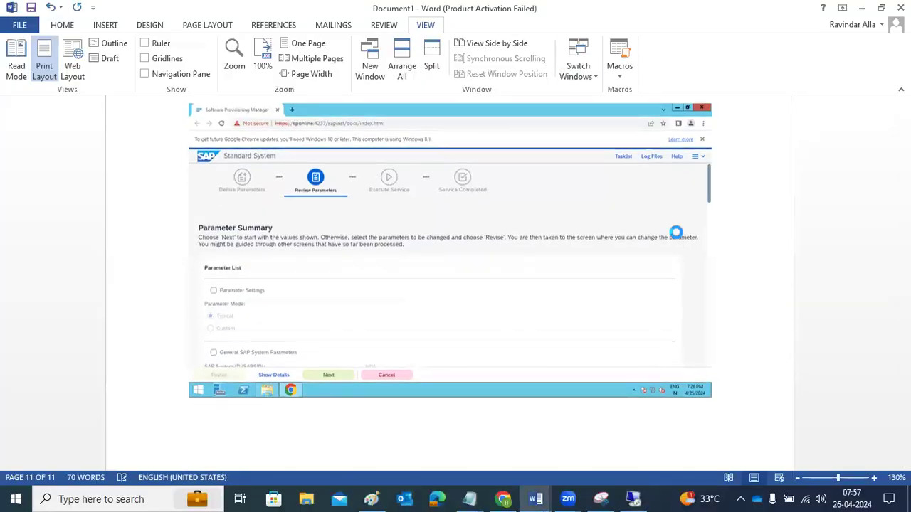
key("ctrl+v")
key("ctrl+s")
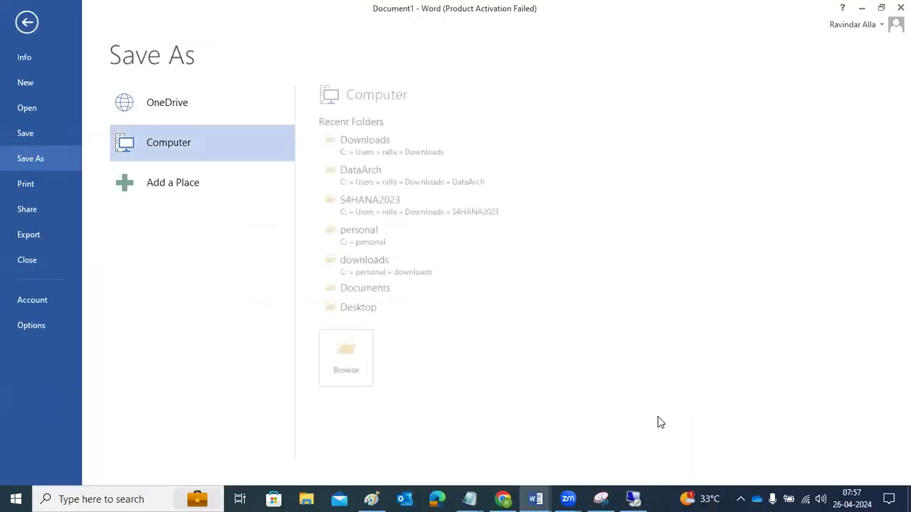
Return to the remote installer, start executing the service with the reviewed parameters and display the task list.
left_click(634, 499)
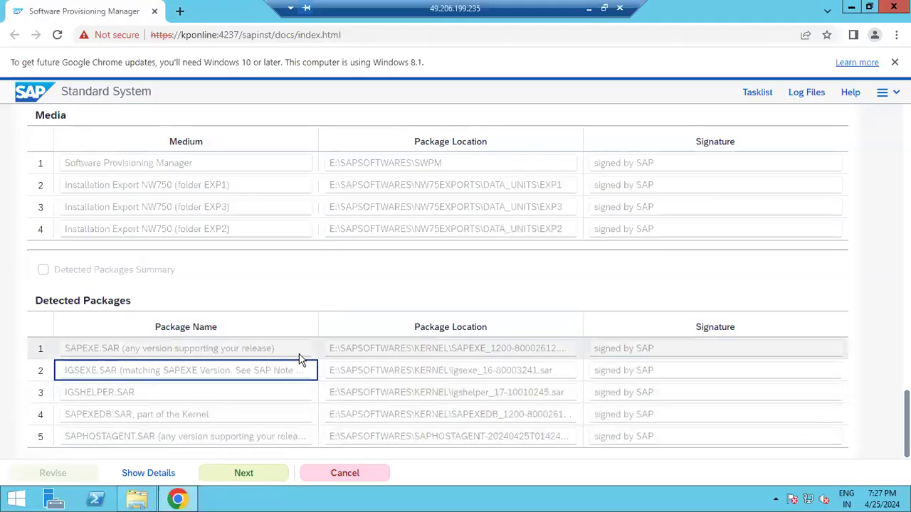
scroll(539, 299, "up", 15)
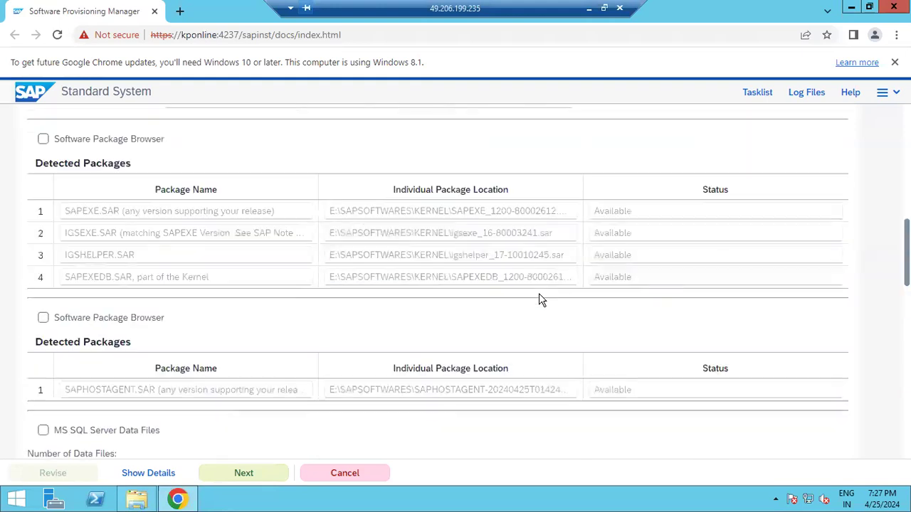
scroll(539, 300, "up", 2)
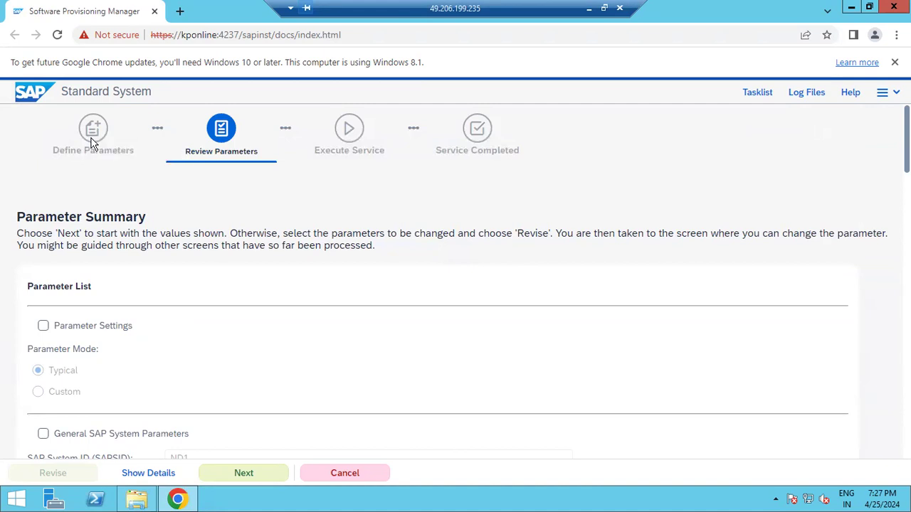
left_click(243, 475)
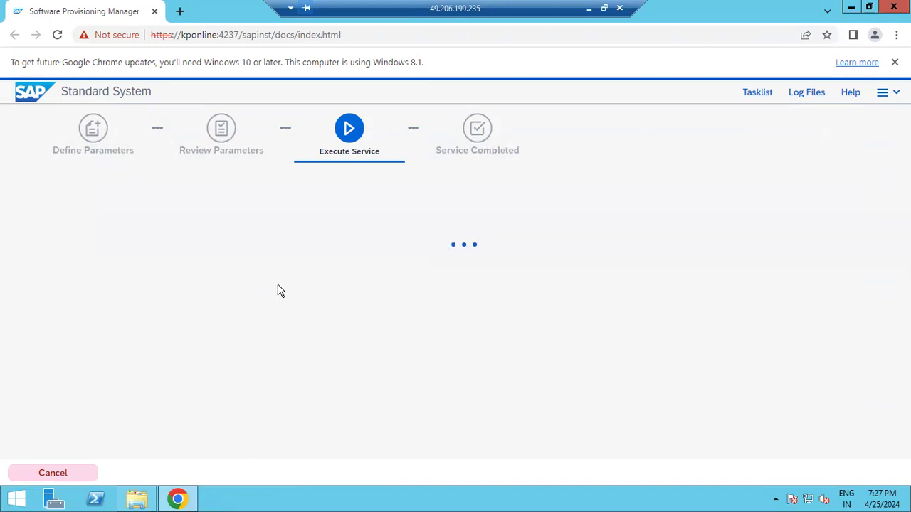
left_click(757, 93)
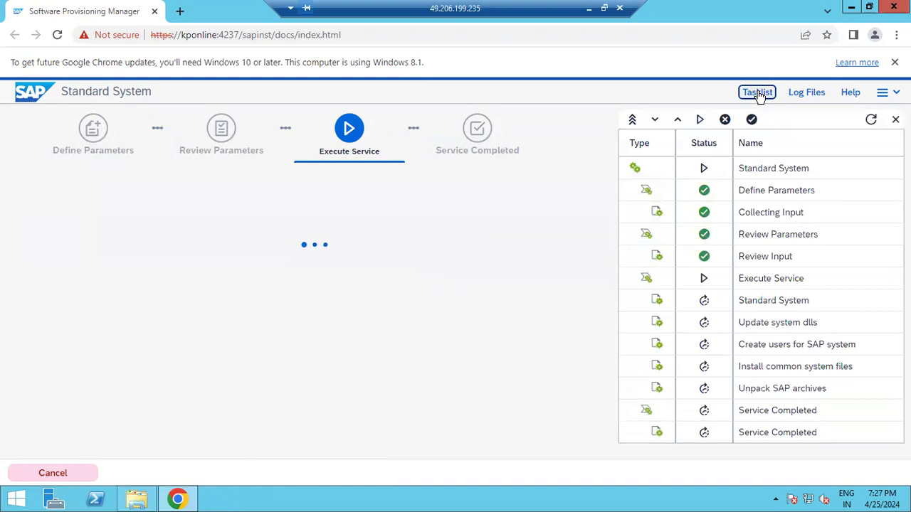
Save the Word document as SAP INSTALLATION in the Downloads folder and add the task list screenshot after the packages screenshot.
left_click(589, 9)
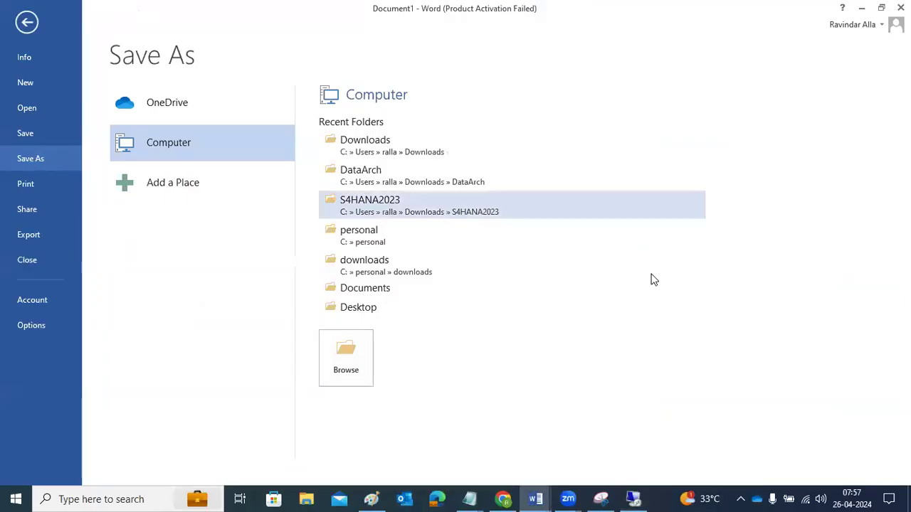
left_click(364, 146)
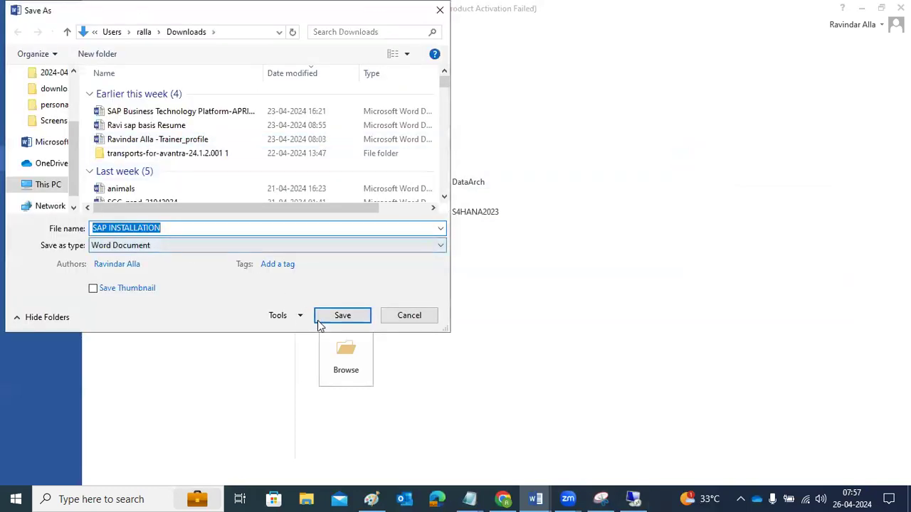
left_click(340, 318)
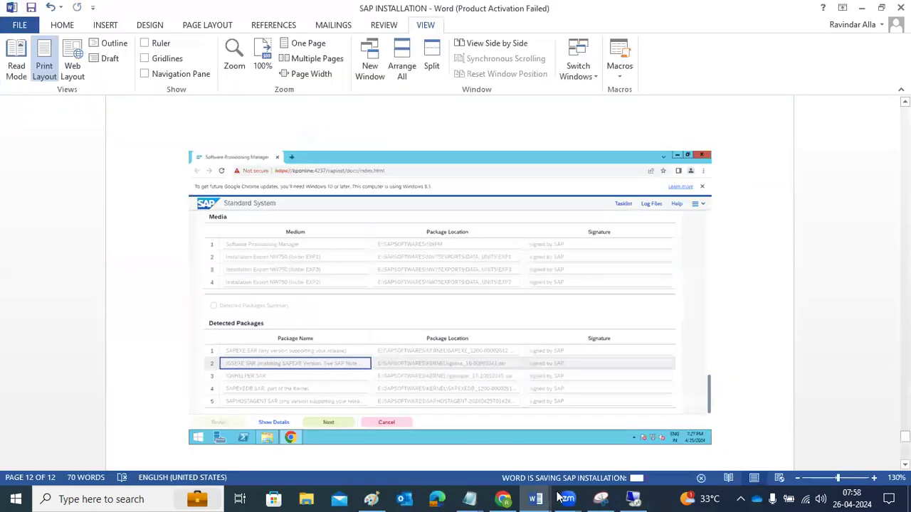
scroll(769, 377, "down", 5)
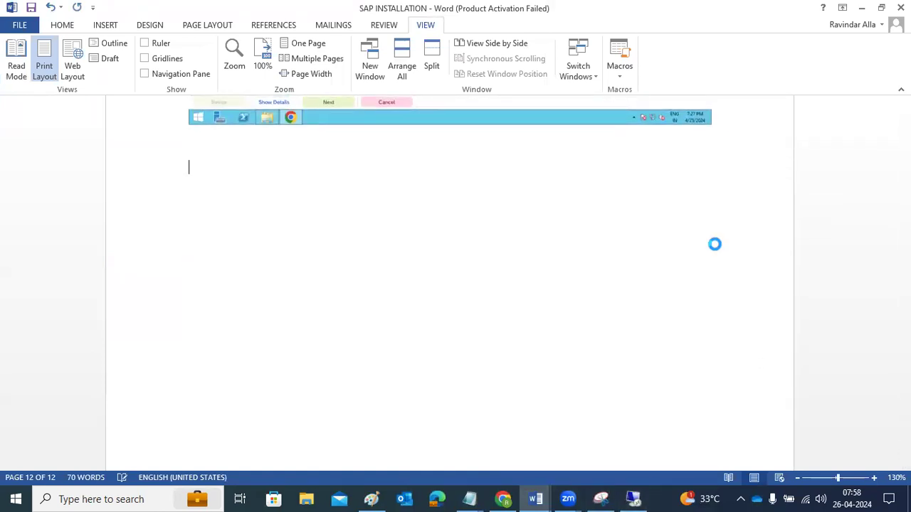
Refresh the installer's task list, review the task list screenshot in Word and check the execution progress in the remote session.
left_click(633, 499)
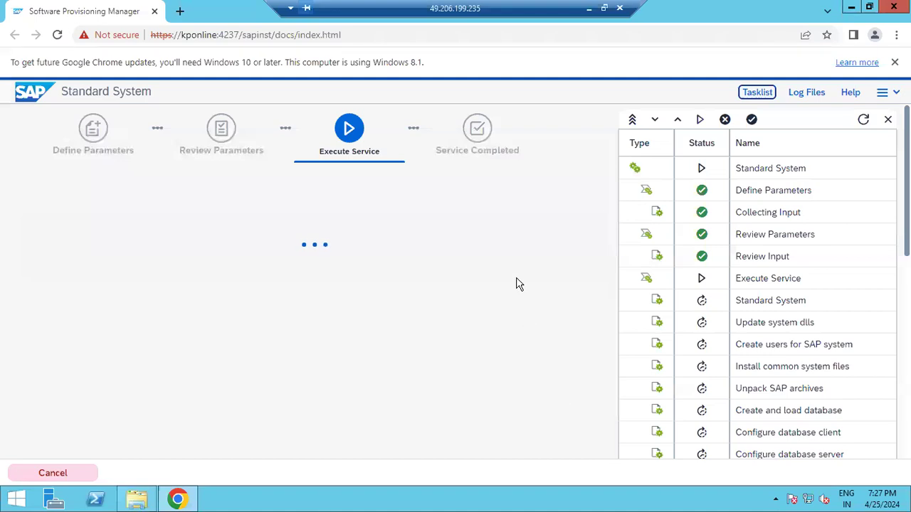
left_click(866, 120)
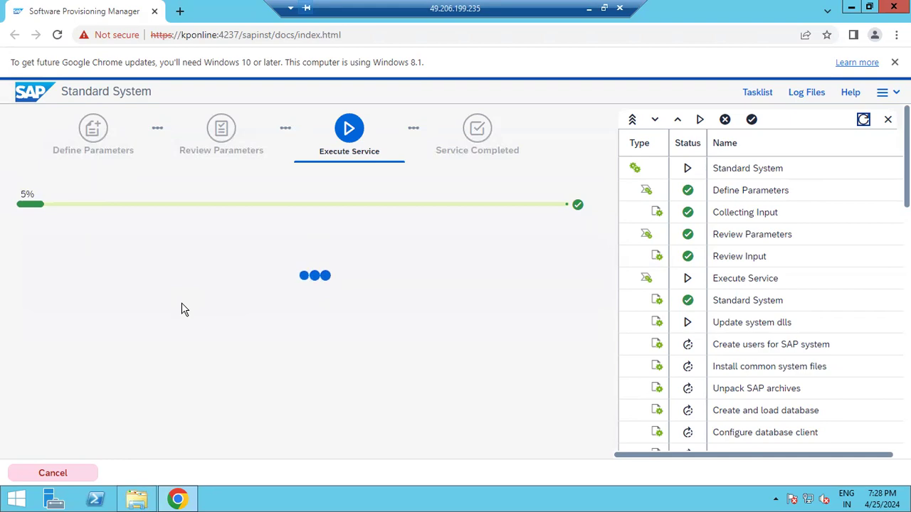
left_click(589, 8)
scroll(732, 396, "down", 5)
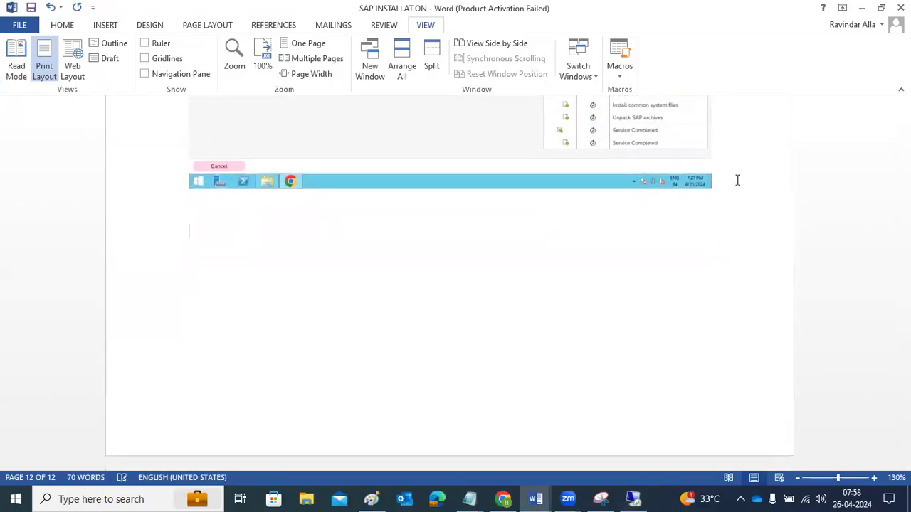
left_click(633, 499)
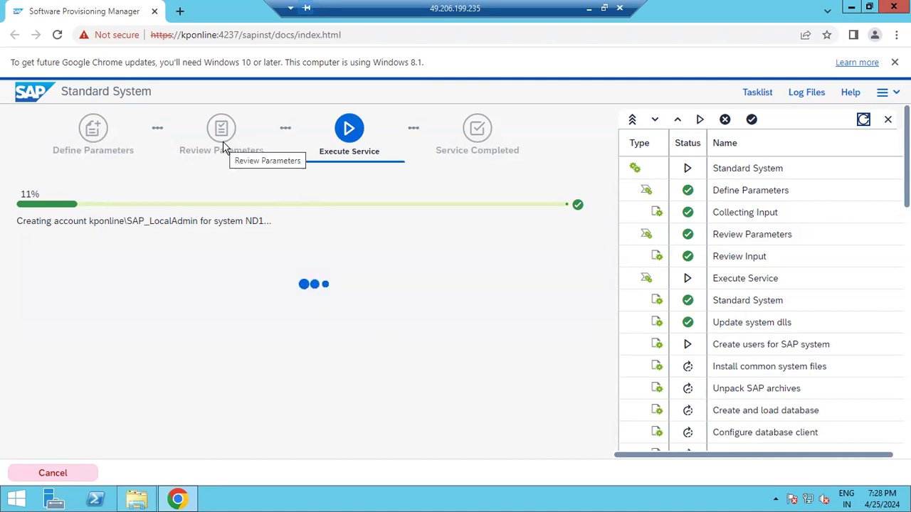
Cancel the running installation and close the Software Provisioning Manager browser tab and the SAP1 (E:) folder window.
left_click(67, 474)
left_click(491, 354)
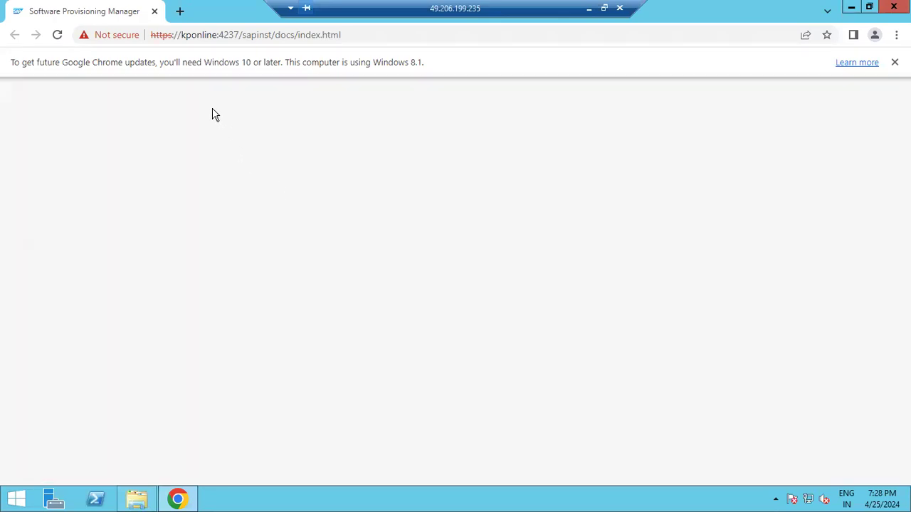
left_click(154, 12)
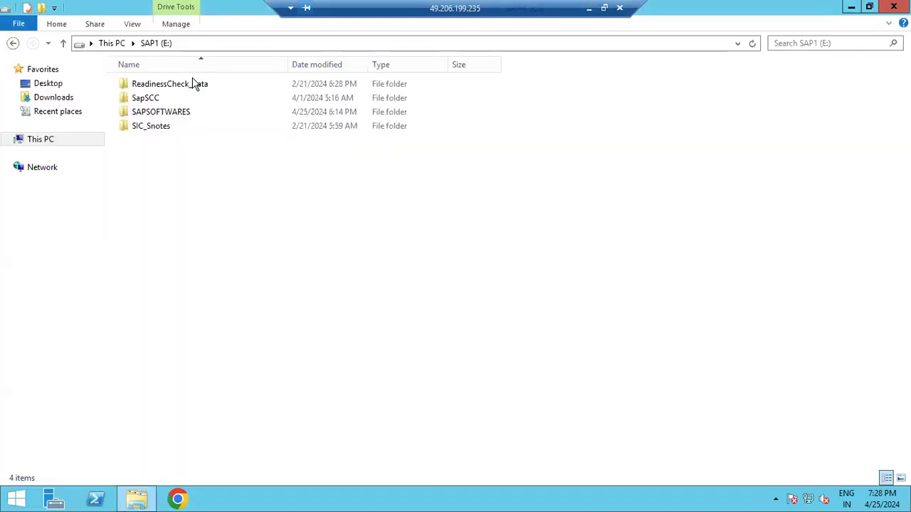
left_click(894, 7)
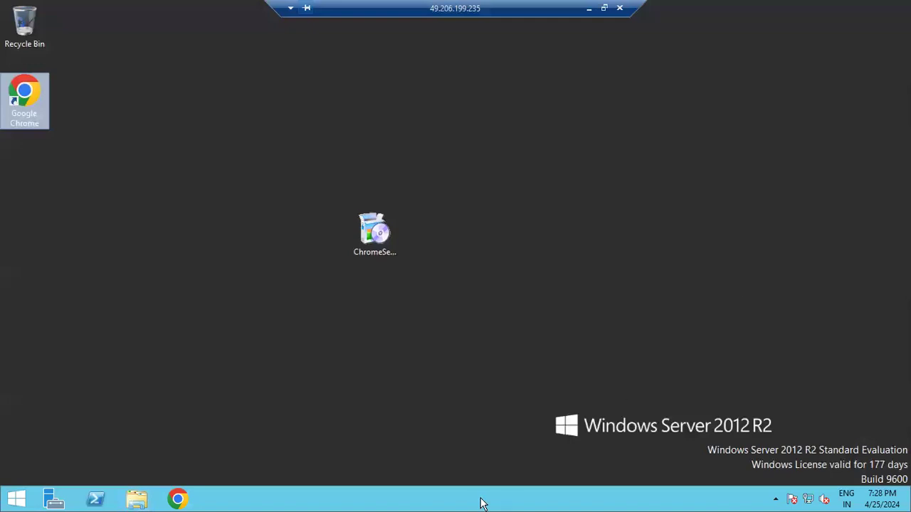
In Task Manager, end the process tree of the sapinst.exe Program Starter process, and close Task Manager.
right_click(482, 501)
left_click(502, 465)
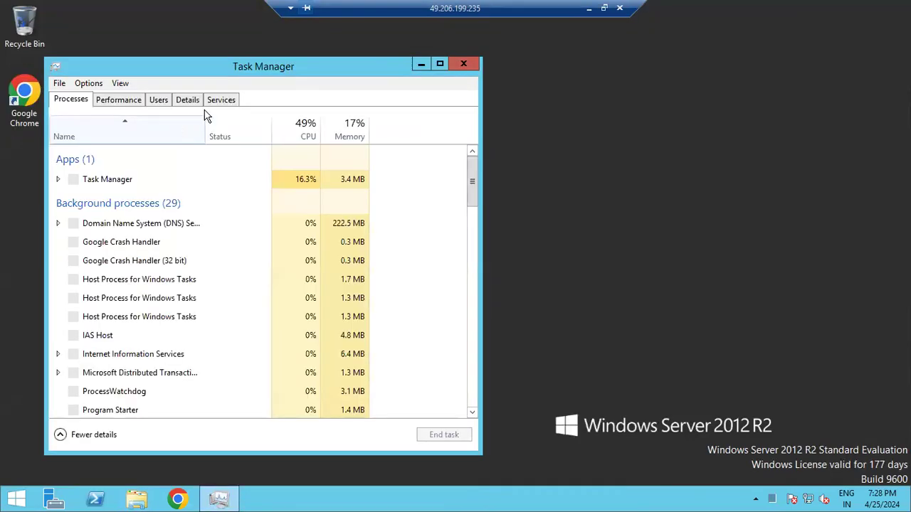
left_click(187, 104)
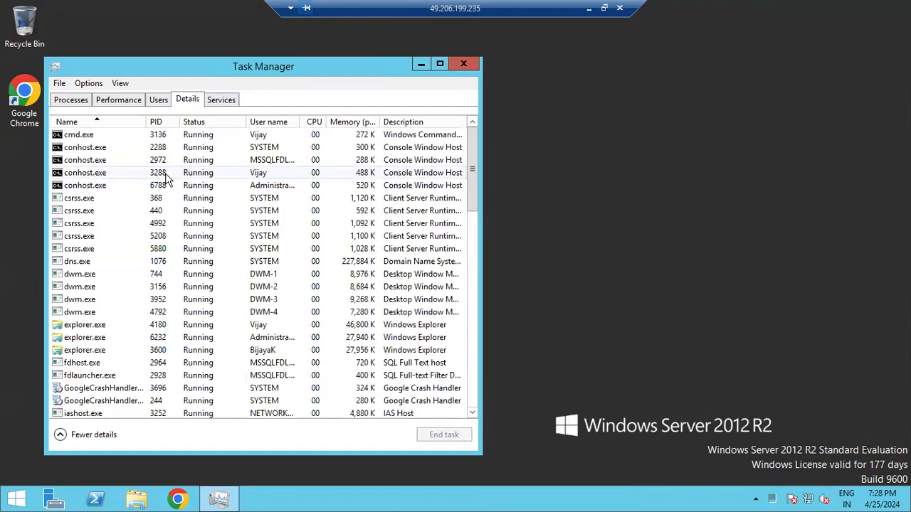
left_click(93, 163)
key("s")
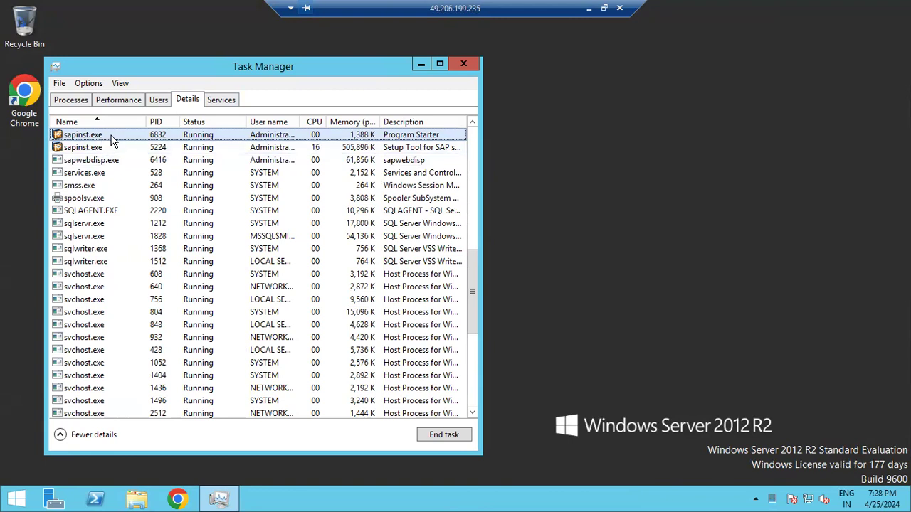
right_click(111, 140)
left_click(151, 159)
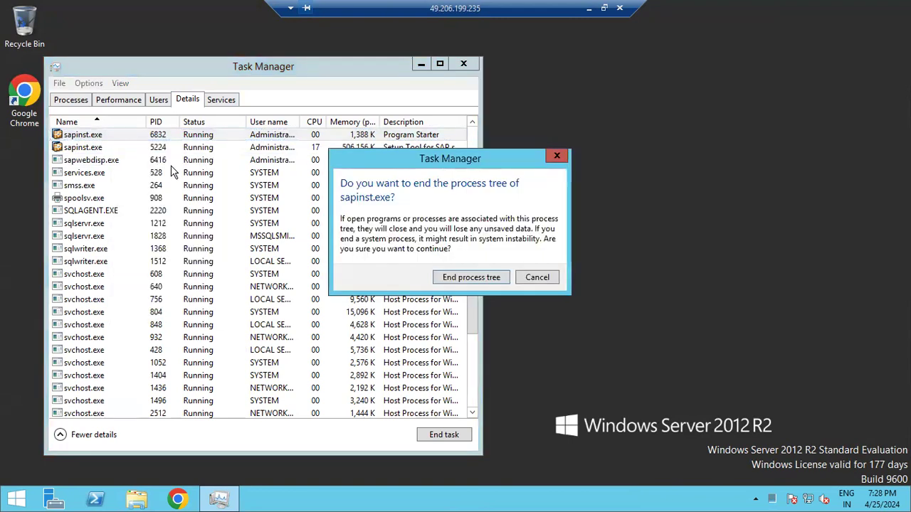
left_click(444, 279)
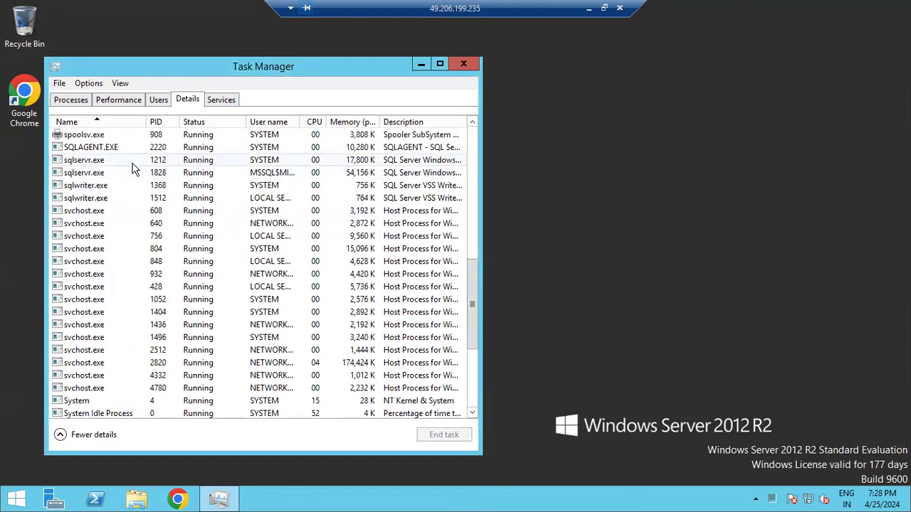
left_click(459, 68)
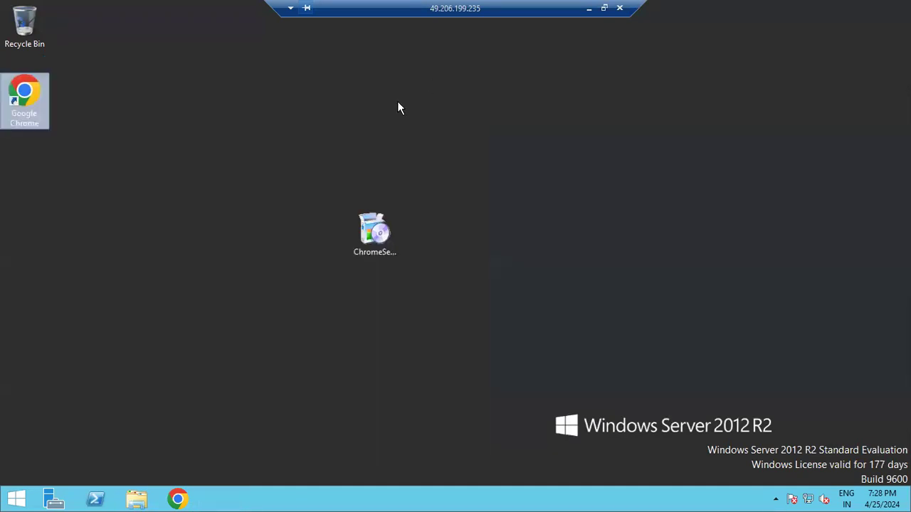
Open the SAP1 (E:) drive in File Explorer on the remote server.
left_click(133, 500)
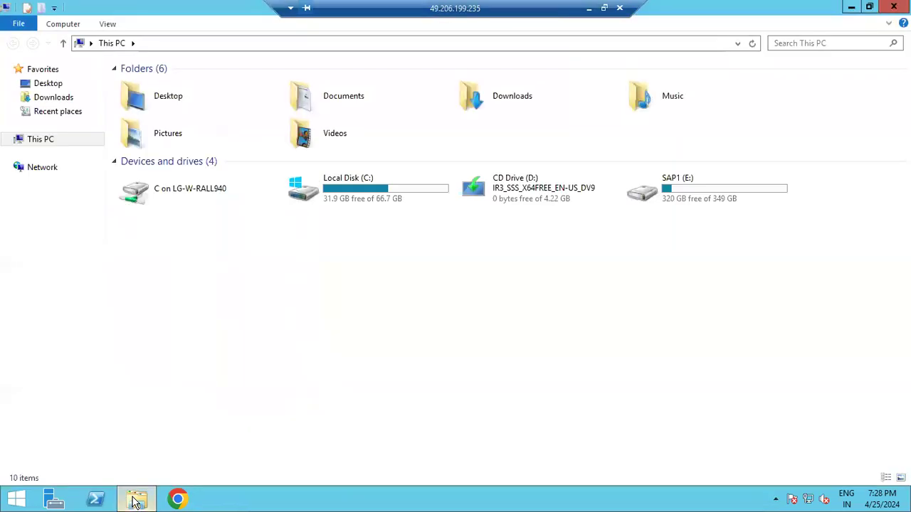
left_click(676, 196)
double_click(678, 193)
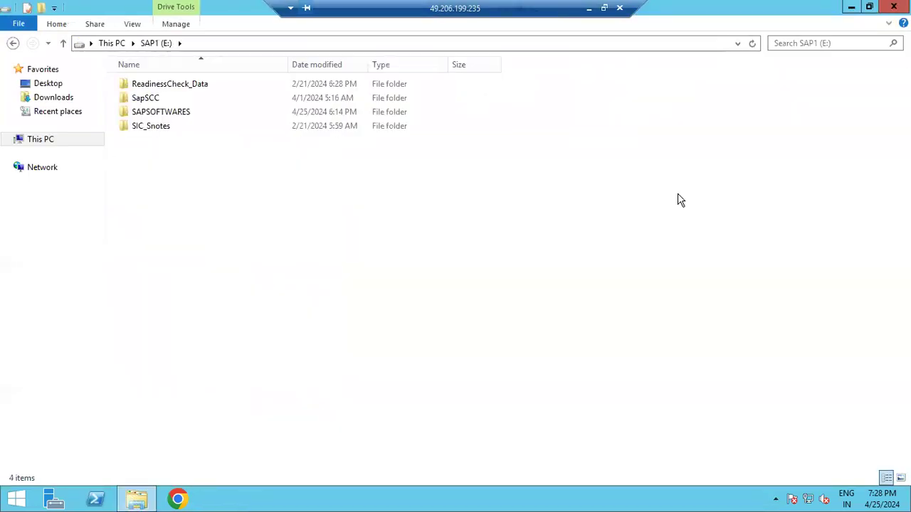